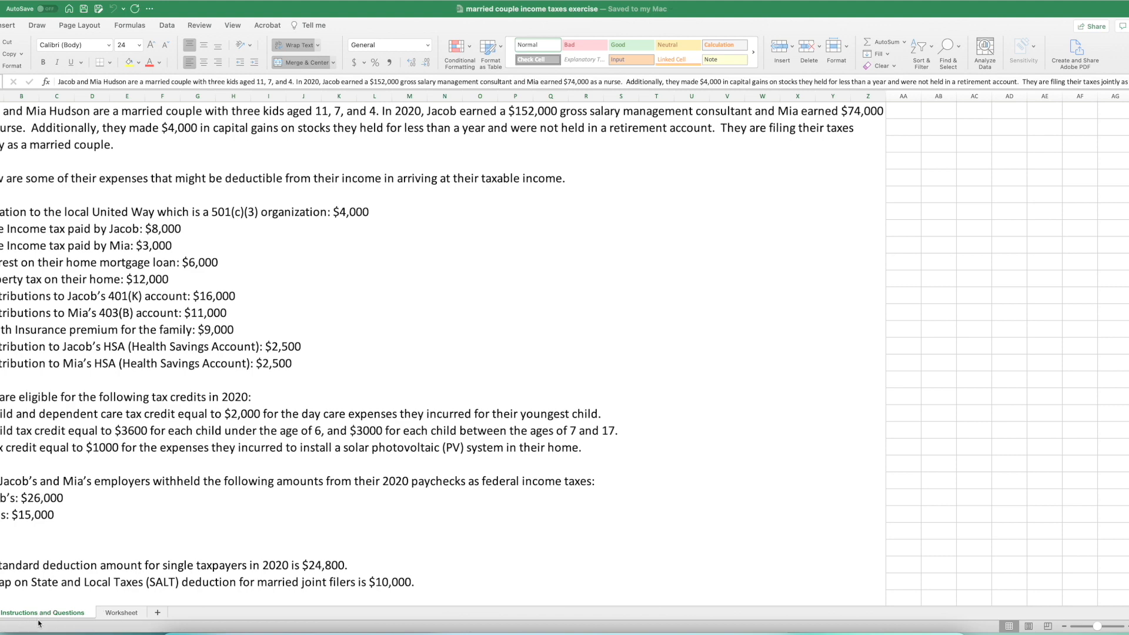
- Review the case details and questions on the Instructions and Questions sheet and the calculation tables on the Worksheet sheet
{"action": "scroll", "coordinate": [100, 551], "scroll_direction": "down", "scroll_amount": 10}
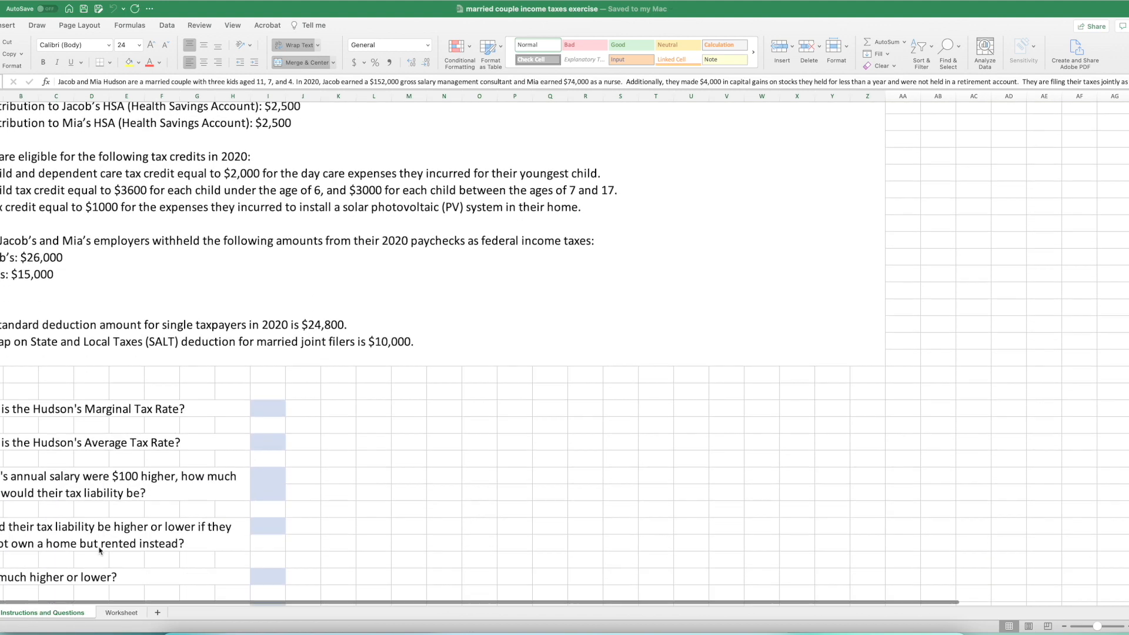
{"action": "left_click", "coordinate": [119, 613]}
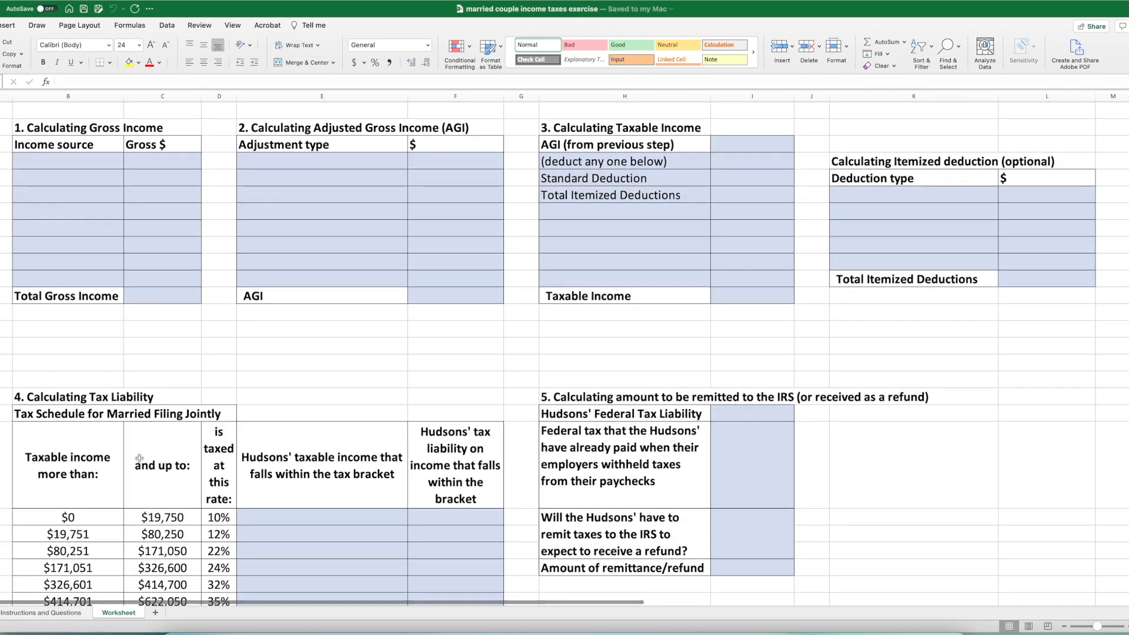
{"action": "left_click", "coordinate": [47, 613]}
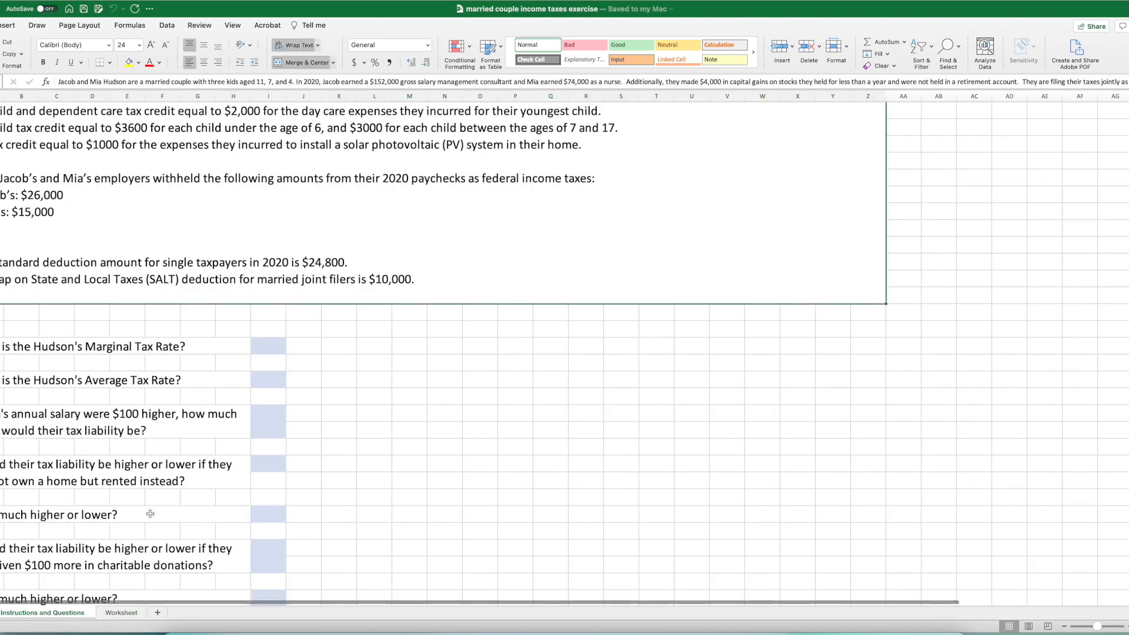
{"action": "scroll", "coordinate": [178, 488], "scroll_direction": "up", "scroll_amount": 10}
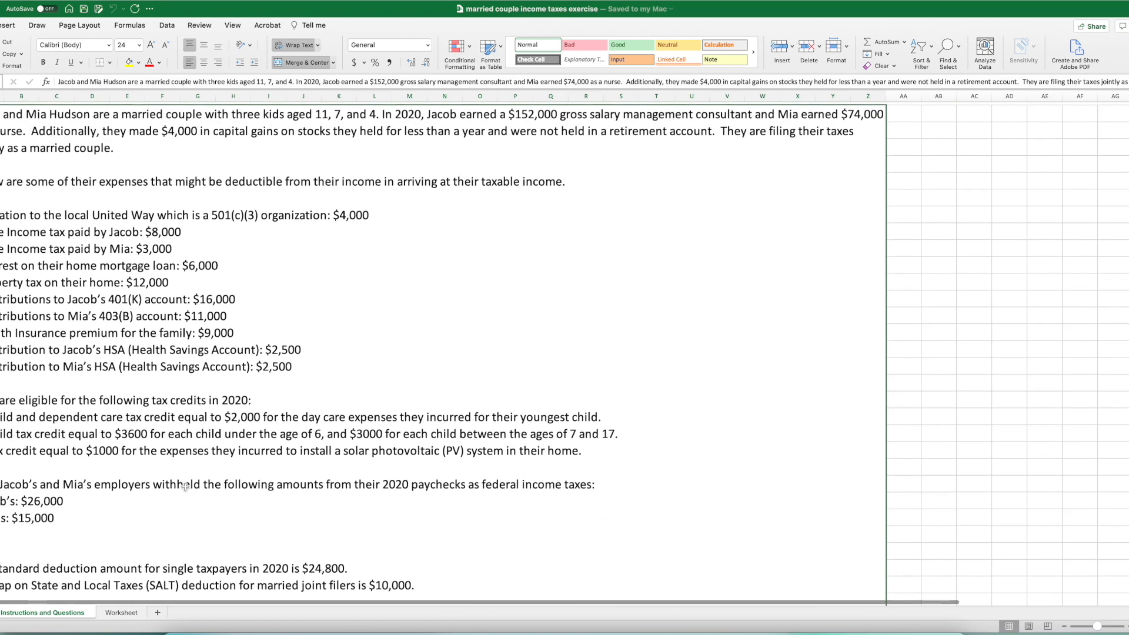
{"action": "scroll", "coordinate": [185, 486], "scroll_direction": "down", "scroll_amount": 3}
{"action": "scroll", "coordinate": [185, 487], "scroll_direction": "up", "scroll_amount": 3}
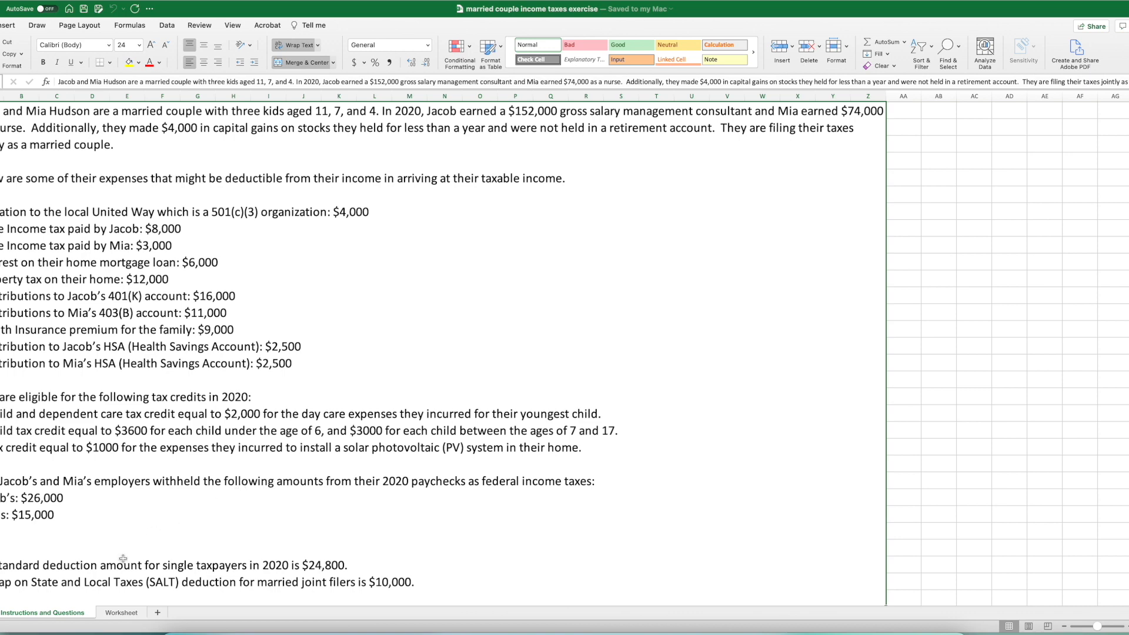
{"action": "scroll", "coordinate": [122, 558], "scroll_direction": "down", "scroll_amount": 5}
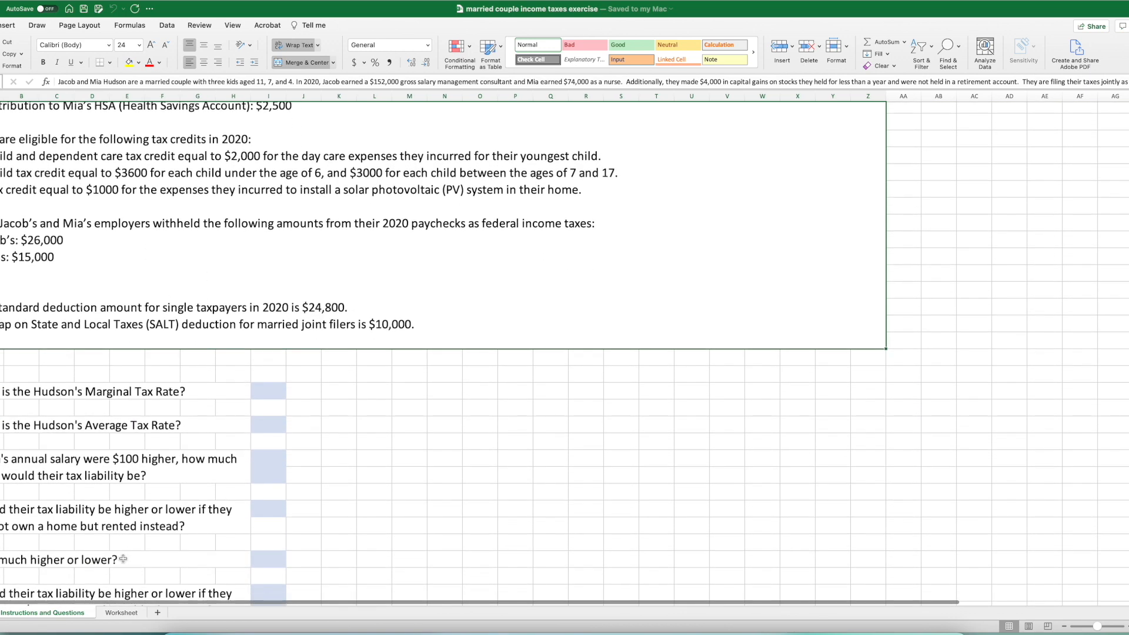
{"action": "scroll", "coordinate": [229, 533], "scroll_direction": "down", "scroll_amount": 1}
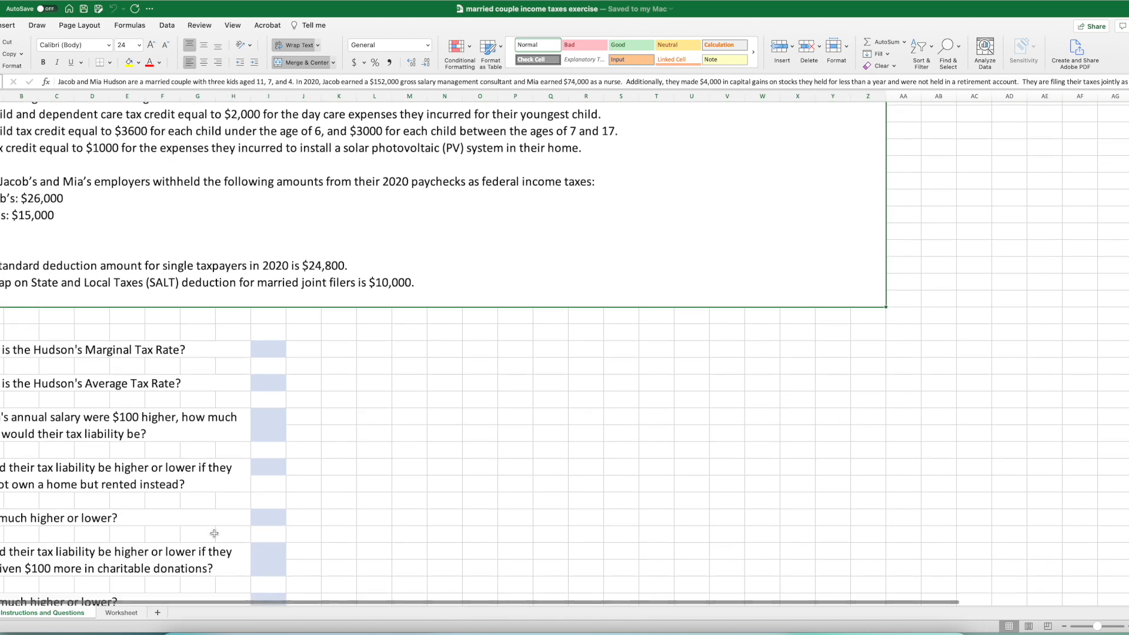
{"action": "left_click", "coordinate": [121, 613]}
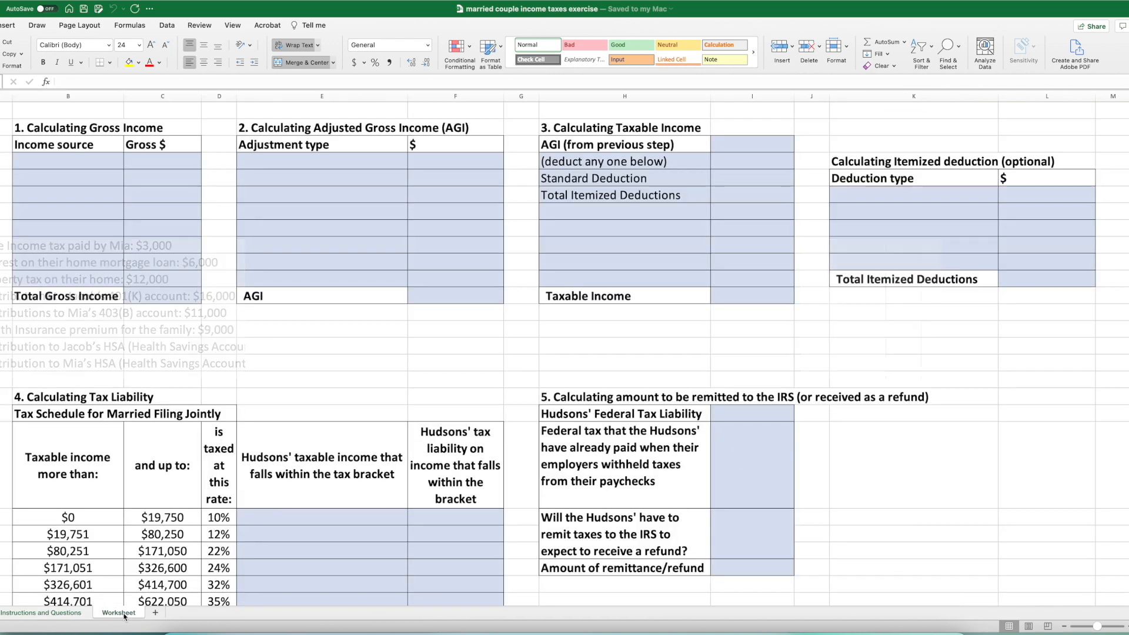
{"action": "scroll", "coordinate": [229, 335], "scroll_direction": "down", "scroll_amount": 1}
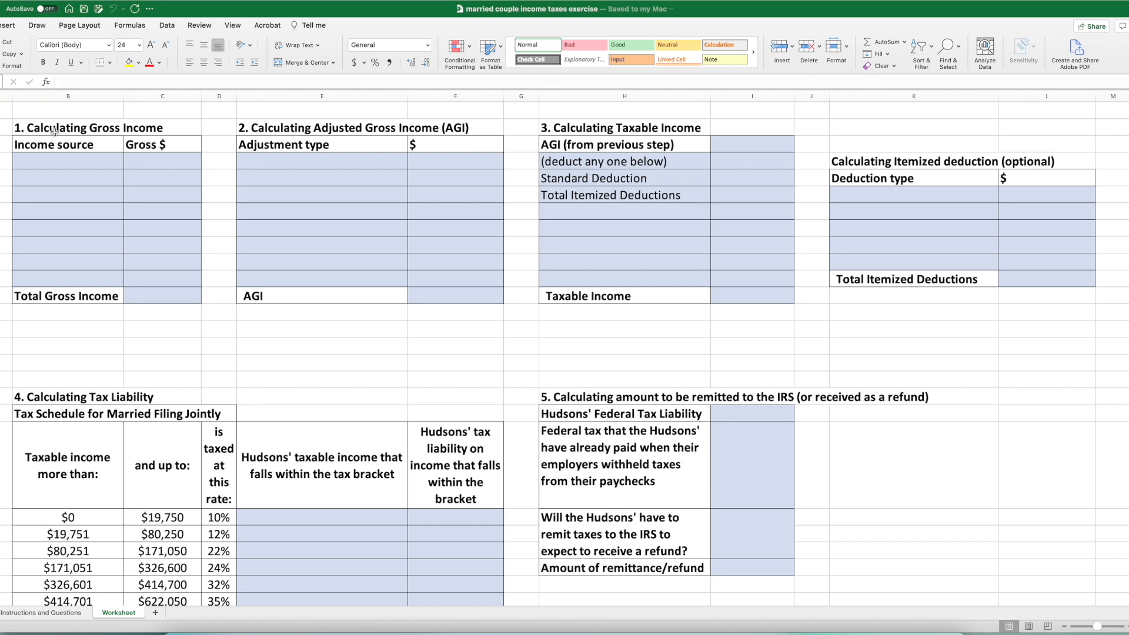
- Read the couple's filing status and both spouses' salaries in the case text on the Instructions and Questions sheet
{"action": "left_click", "coordinate": [50, 613]}
{"action": "scroll", "coordinate": [138, 482], "scroll_direction": "up", "scroll_amount": 10}
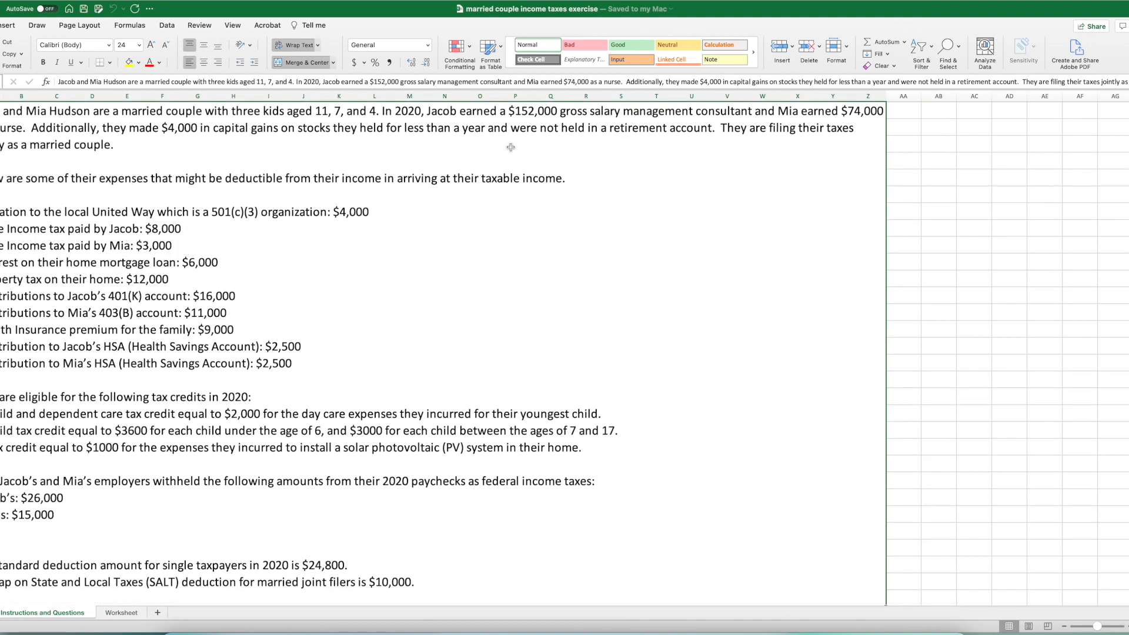
{"action": "double_click", "coordinate": [823, 127]}
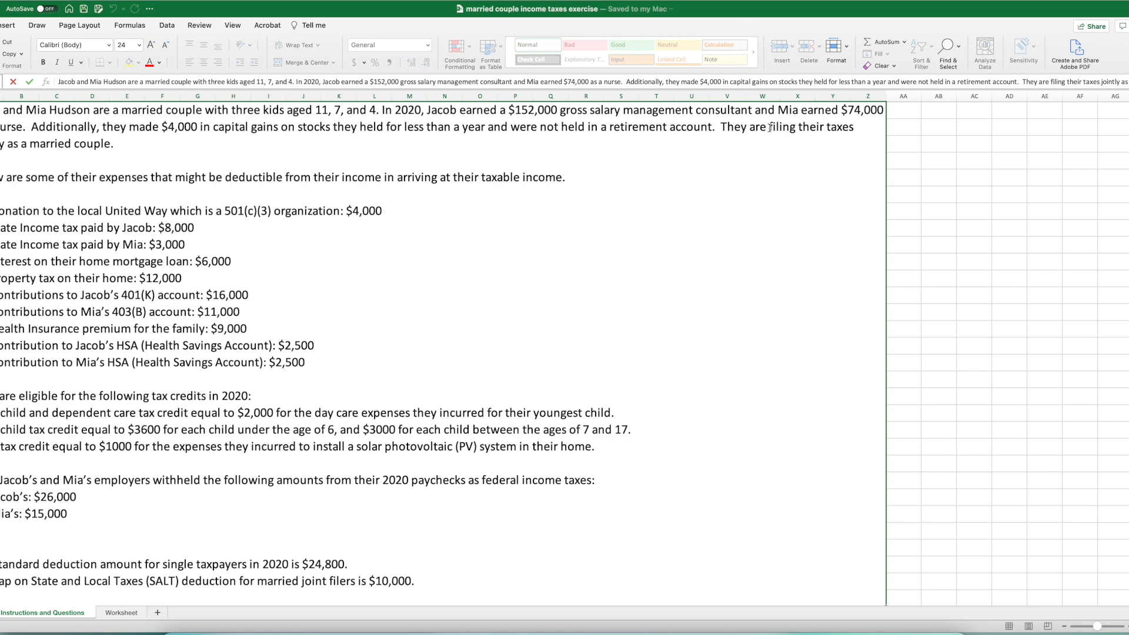
{"action": "left_click_drag", "start_coordinate": [769, 127], "coordinate": [770, 139]}
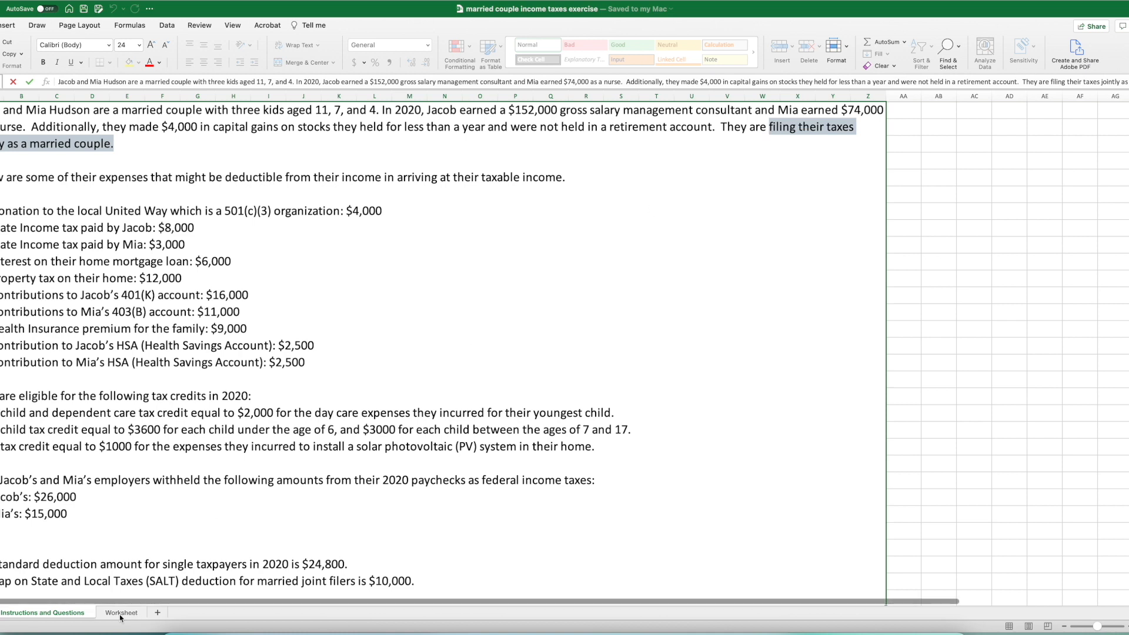
{"action": "left_click", "coordinate": [463, 126]}
{"action": "left_click_drag", "start_coordinate": [428, 110], "coordinate": [623, 111]}
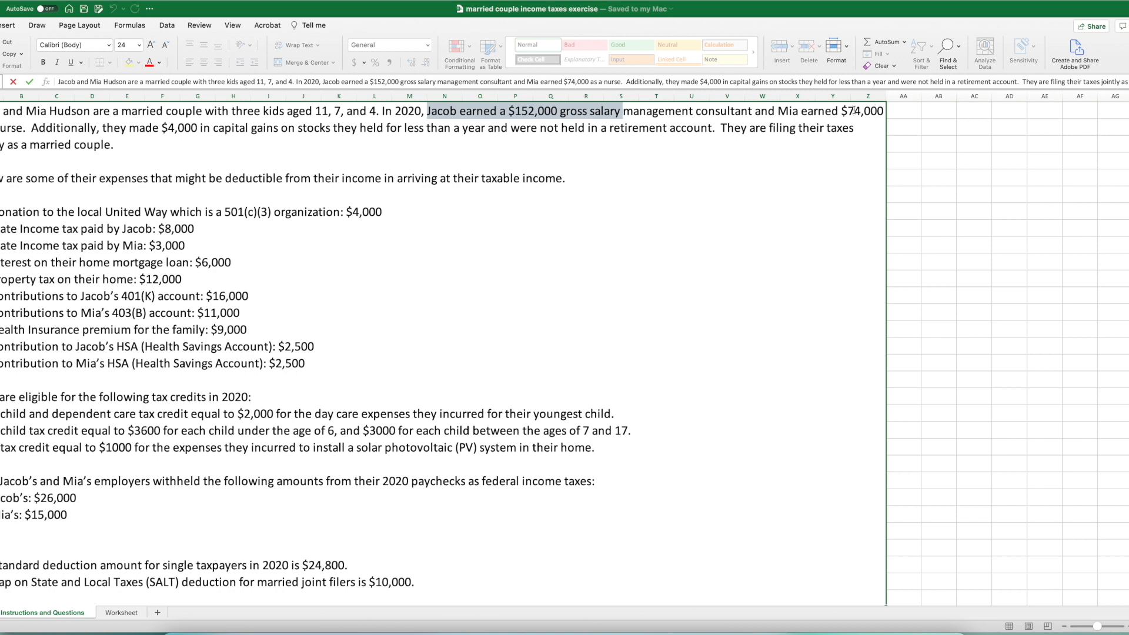
{"action": "left_click_drag", "start_coordinate": [778, 113], "coordinate": [885, 112]}
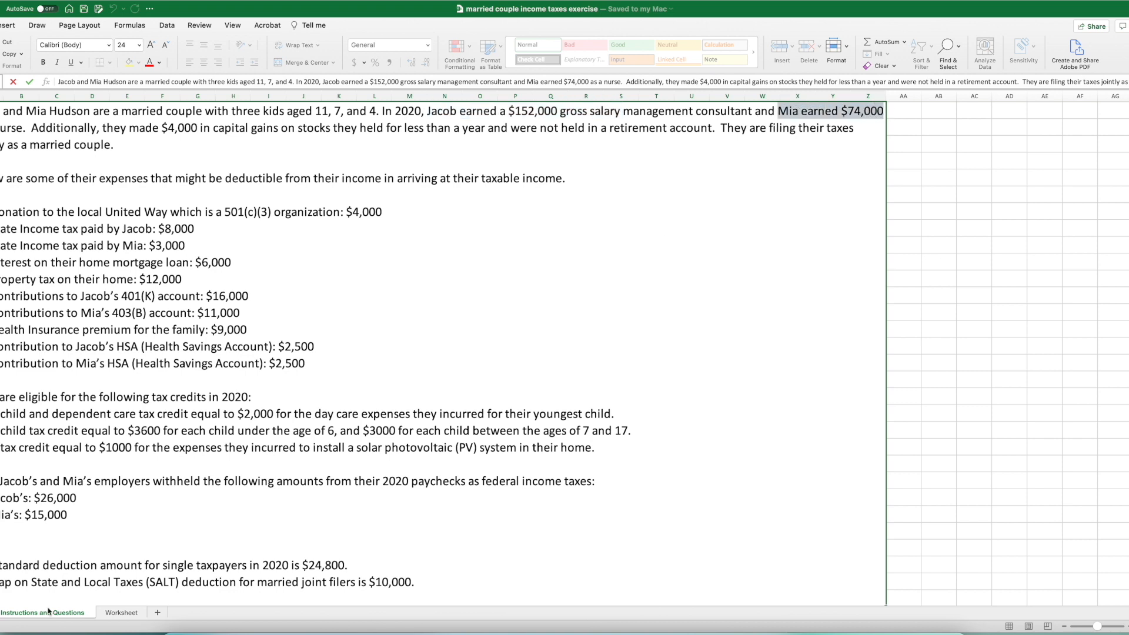
- On the Worksheet sheet, list the husband's salary as the first income source with a gross amount of 152000
{"action": "left_click", "coordinate": [113, 614]}
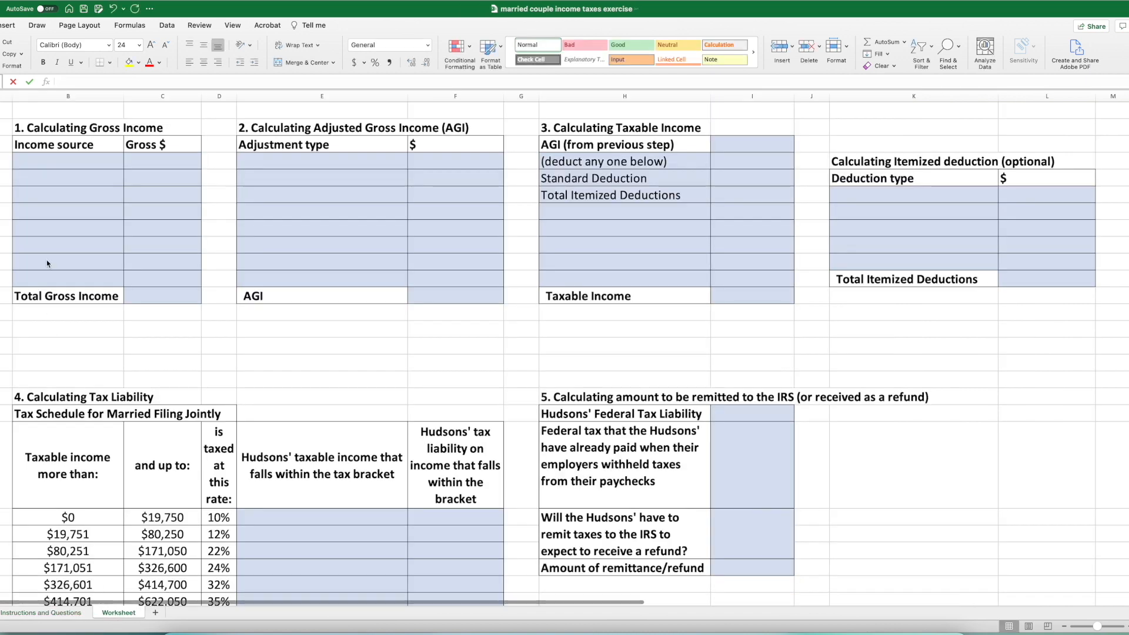
{"action": "left_click", "coordinate": [30, 162]}
{"action": "type", "text": "Jacob's salary"}
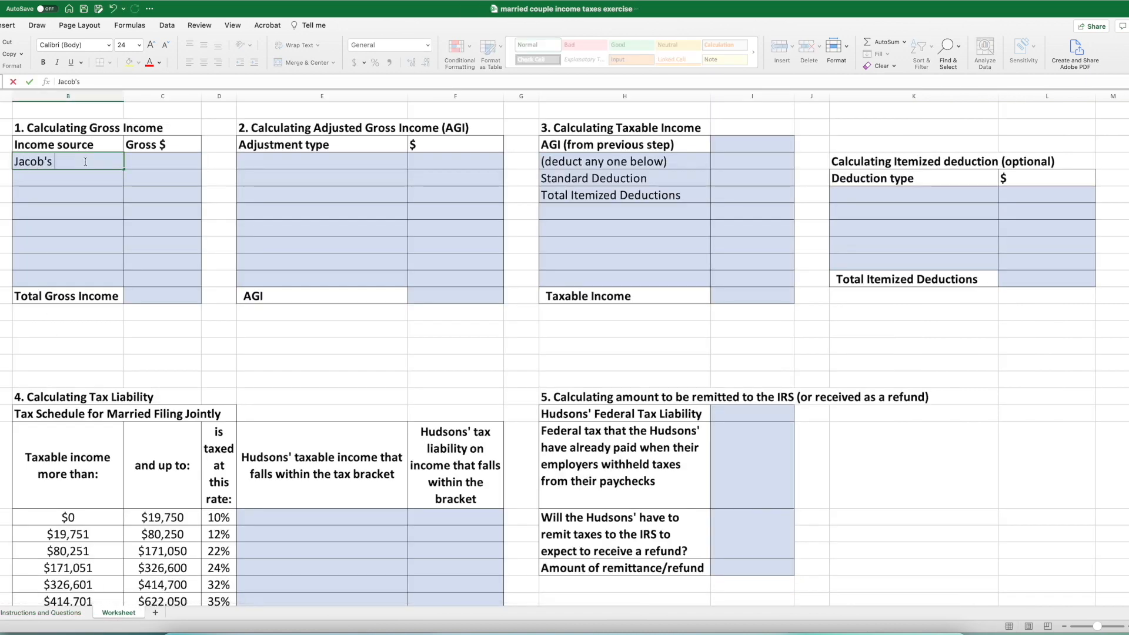
{"action": "left_click", "coordinate": [153, 155]}
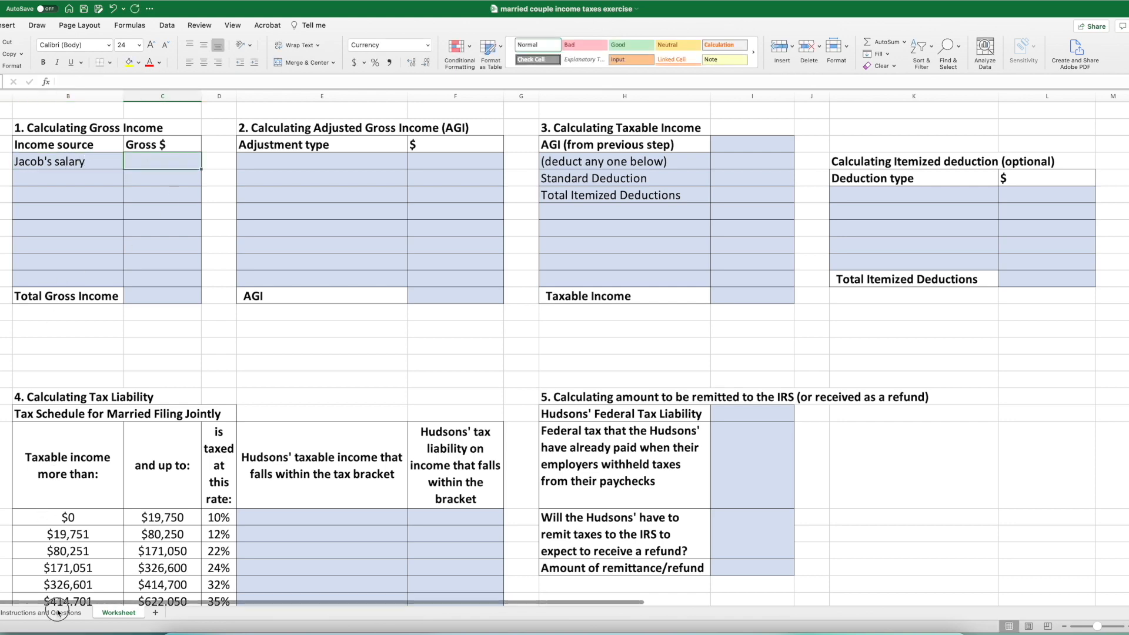
{"action": "left_click", "coordinate": [58, 613]}
{"action": "left_click", "coordinate": [122, 613]}
{"action": "type", "text": "152000"}
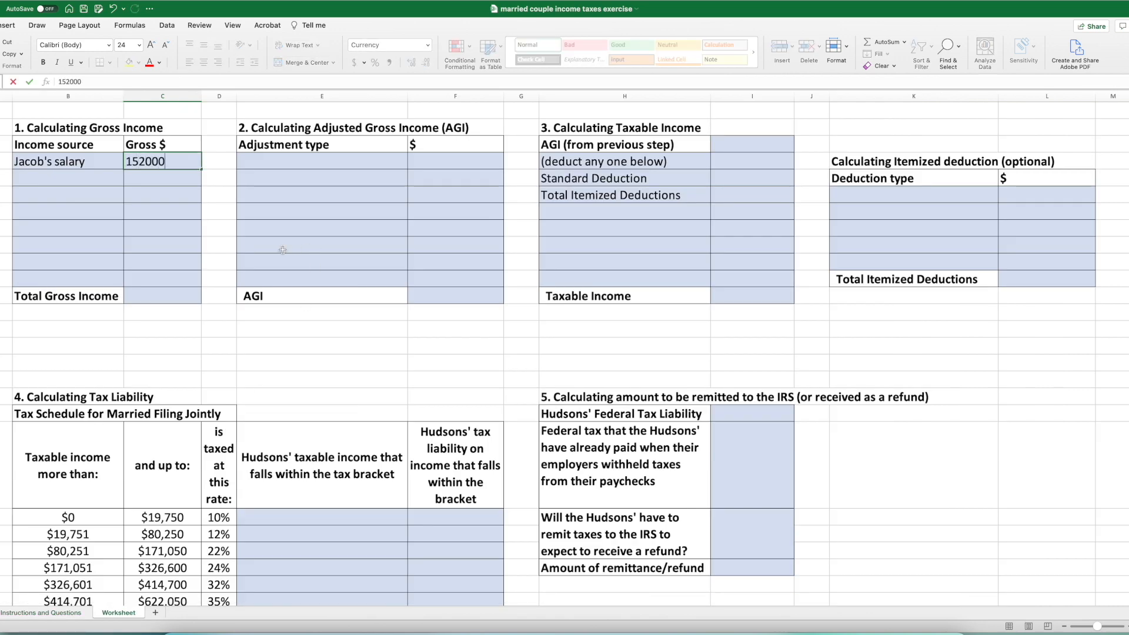
{"action": "key", "text": "Return"}
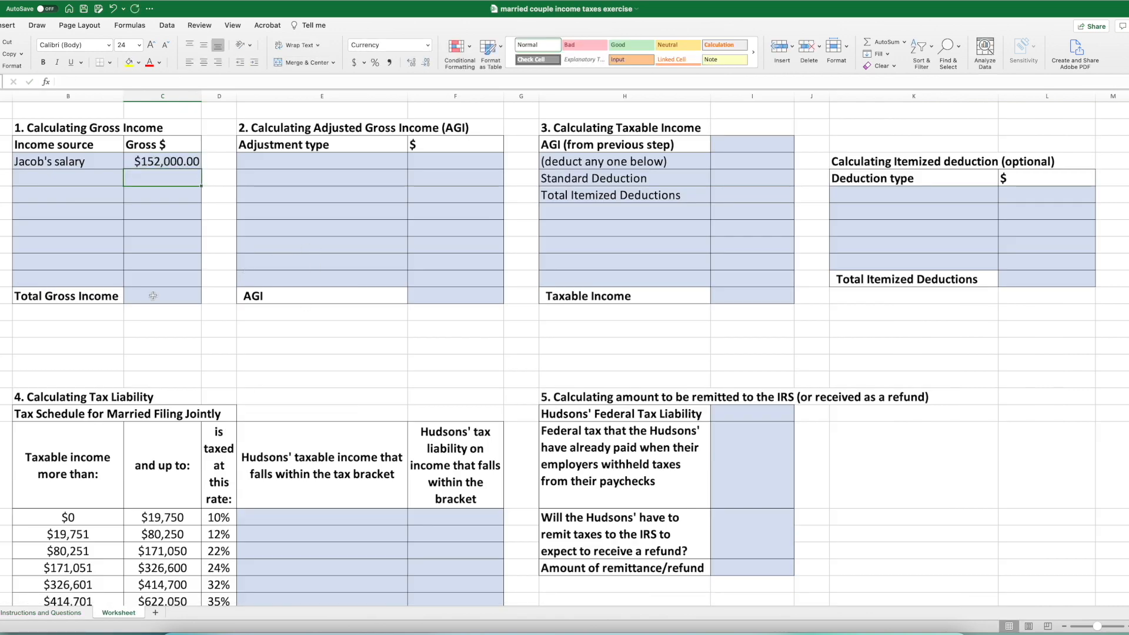
- Add the wife's salary as the second income source with a gross amount of 74000
{"action": "left_click", "coordinate": [30, 180]}
{"action": "type", "text": "Mia's Salary"}
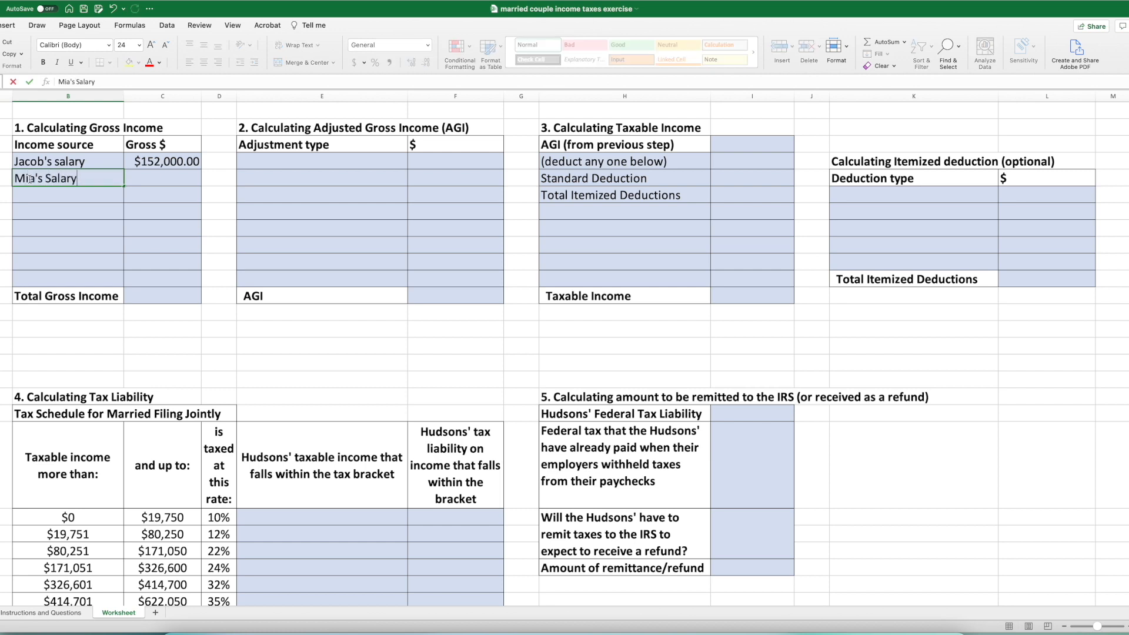
{"action": "left_click", "coordinate": [154, 184]}
{"action": "type", "text": "74000"}
{"action": "key", "text": "Return"}
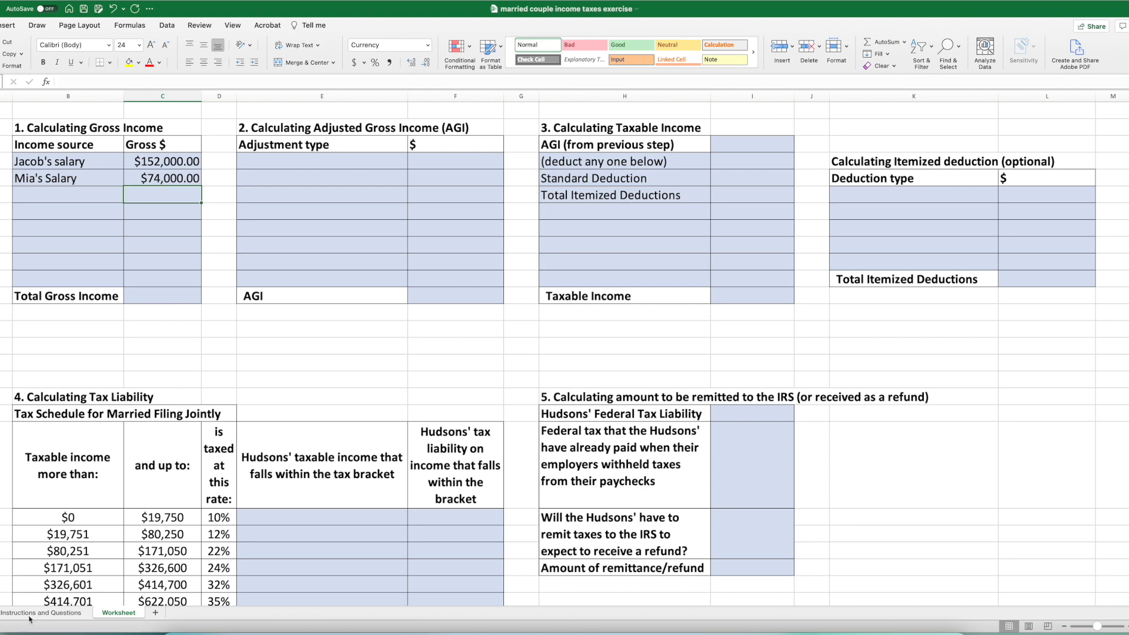
- Examine the capital gains sentence in the case text, including the holding period and whether the stocks were in a retirement account
{"action": "left_click", "coordinate": [37, 614]}
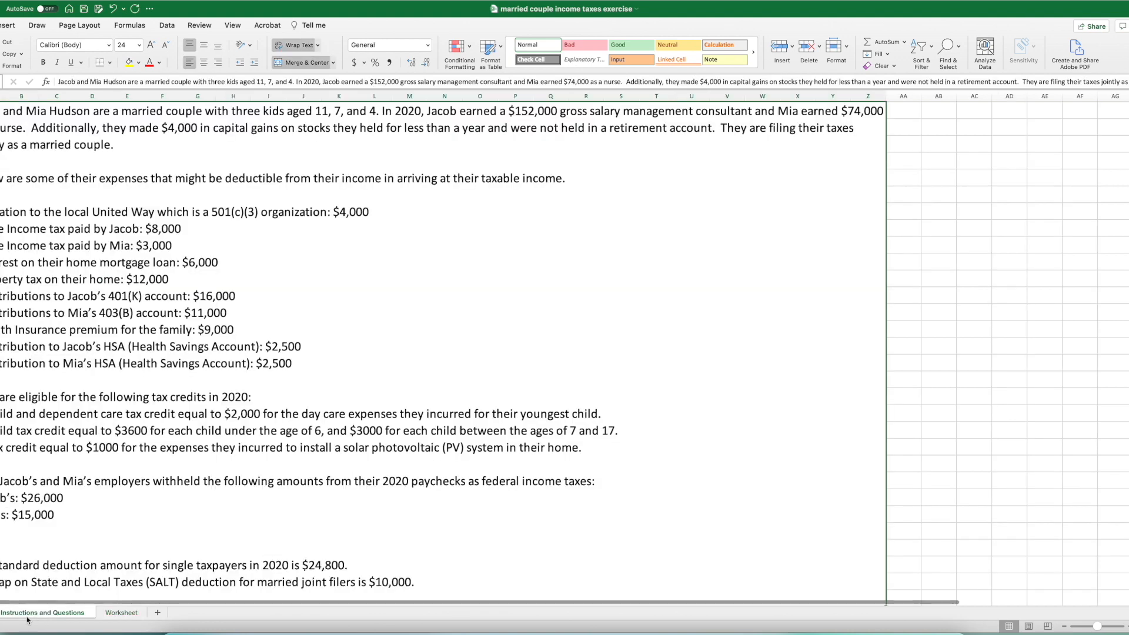
{"action": "double_click", "coordinate": [127, 128]}
{"action": "left_click_drag", "start_coordinate": [103, 127], "coordinate": [331, 127]}
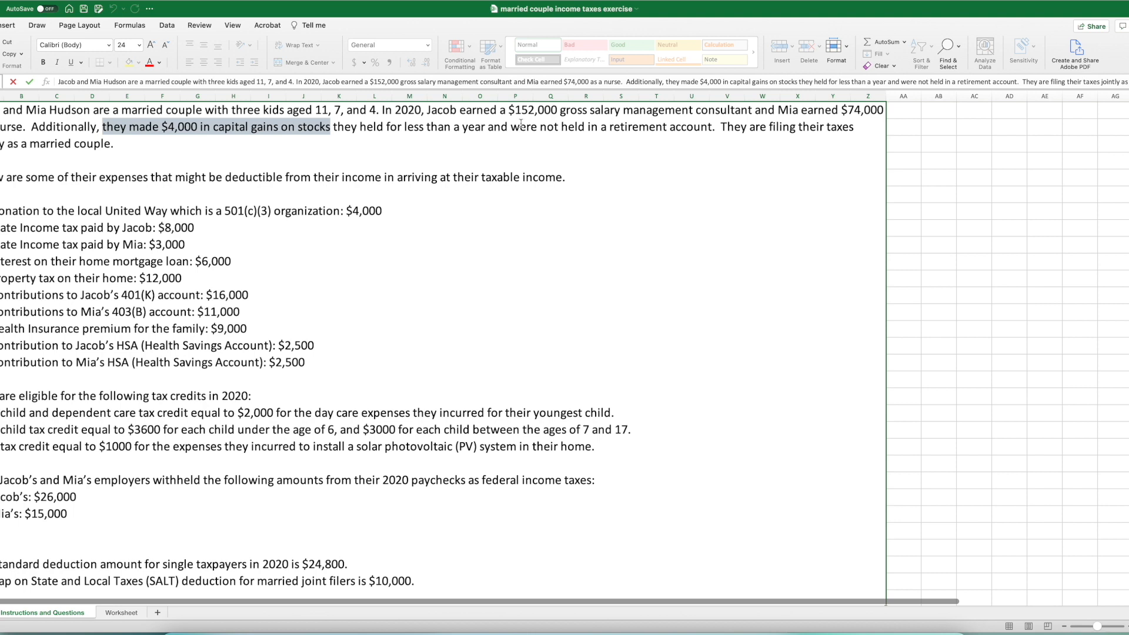
{"action": "left_click_drag", "start_coordinate": [713, 128], "coordinate": [542, 130]}
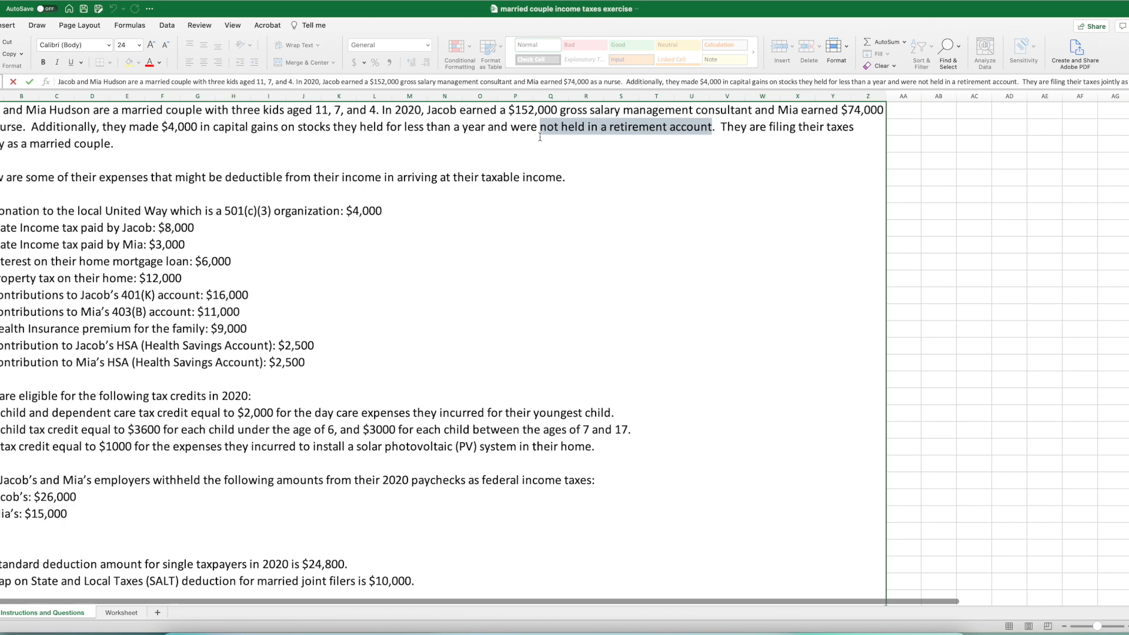
{"action": "triple_click", "coordinate": [572, 127]}
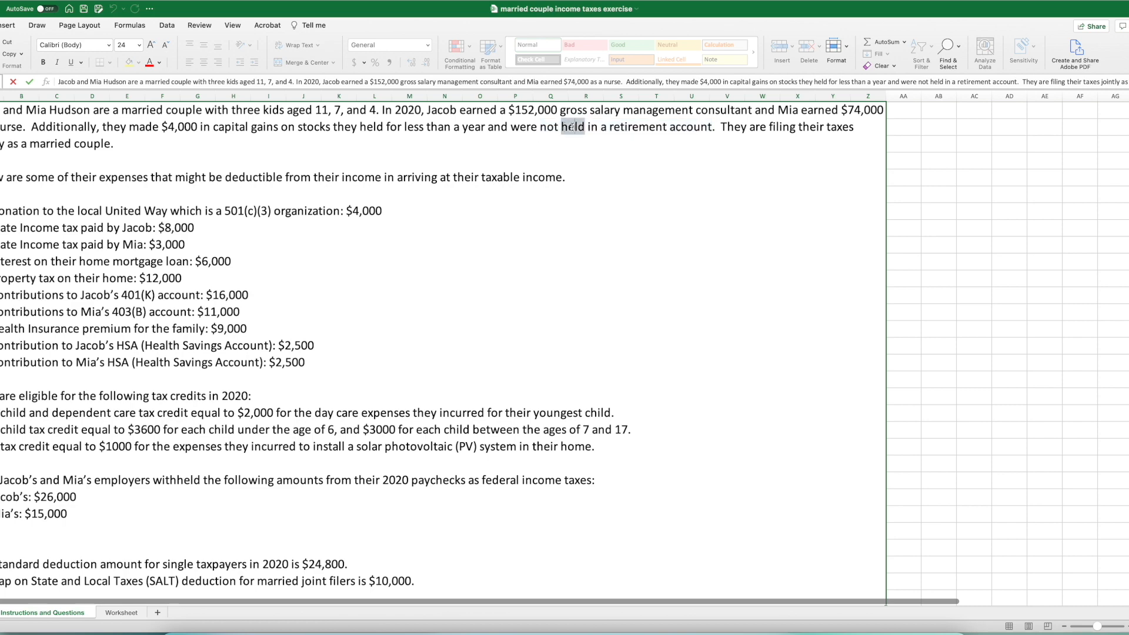
{"action": "left_click", "coordinate": [542, 130]}
{"action": "double_click", "coordinate": [542, 130]}
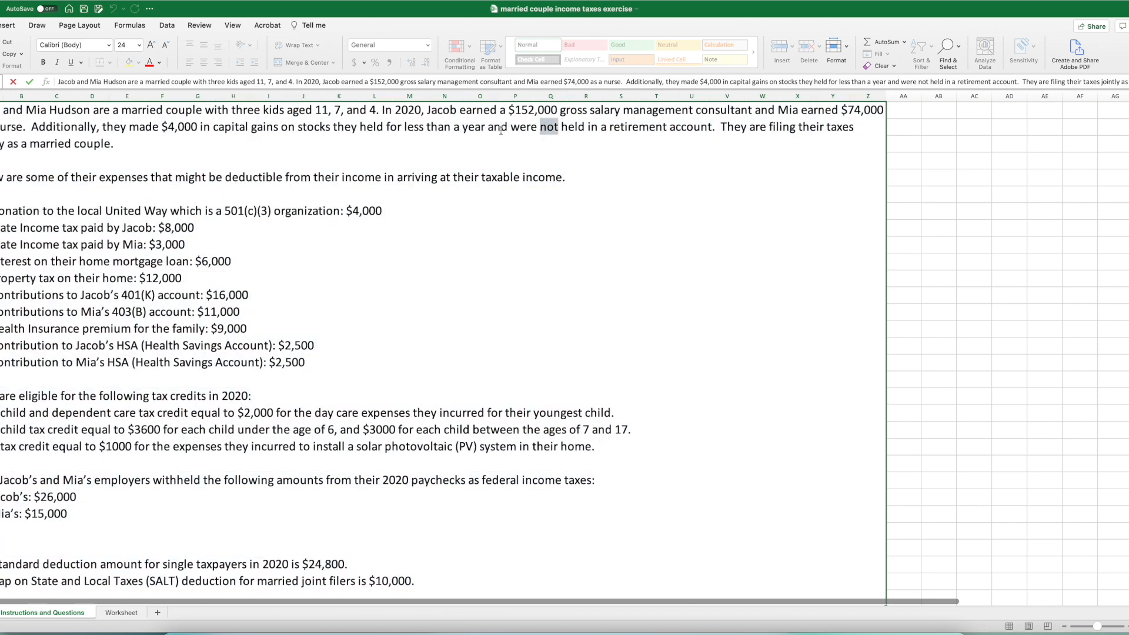
{"action": "left_click_drag", "start_coordinate": [162, 128], "coordinate": [278, 132]}
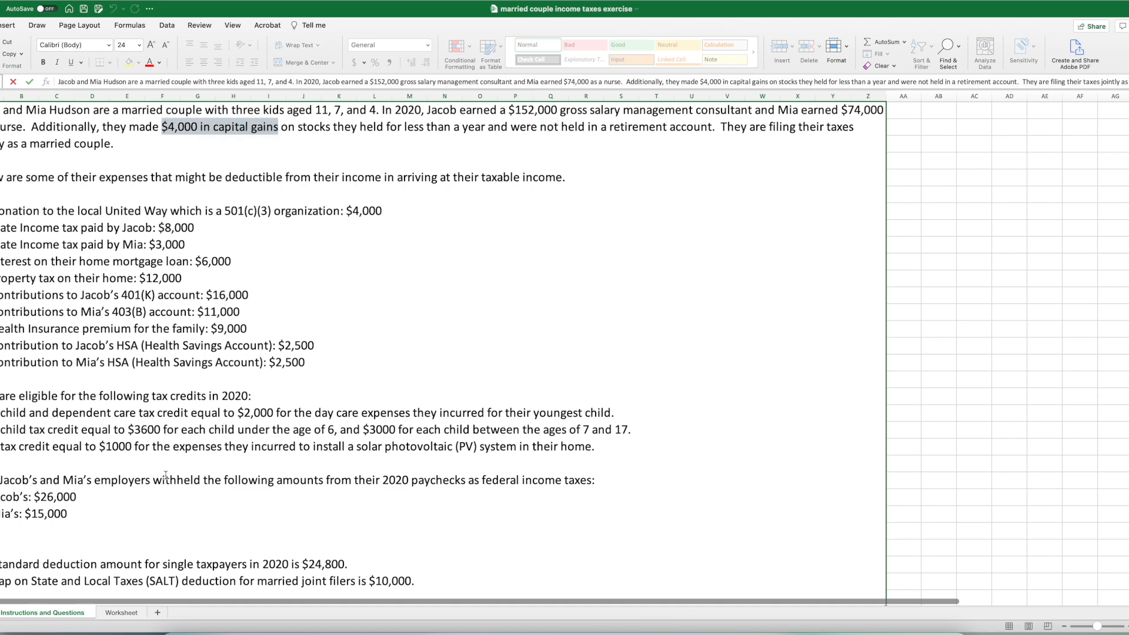
- Add Capital Gains as the third income source on the Worksheet sheet with a gross amount of 4000
{"action": "left_click", "coordinate": [121, 612]}
{"action": "left_click", "coordinate": [81, 187]}
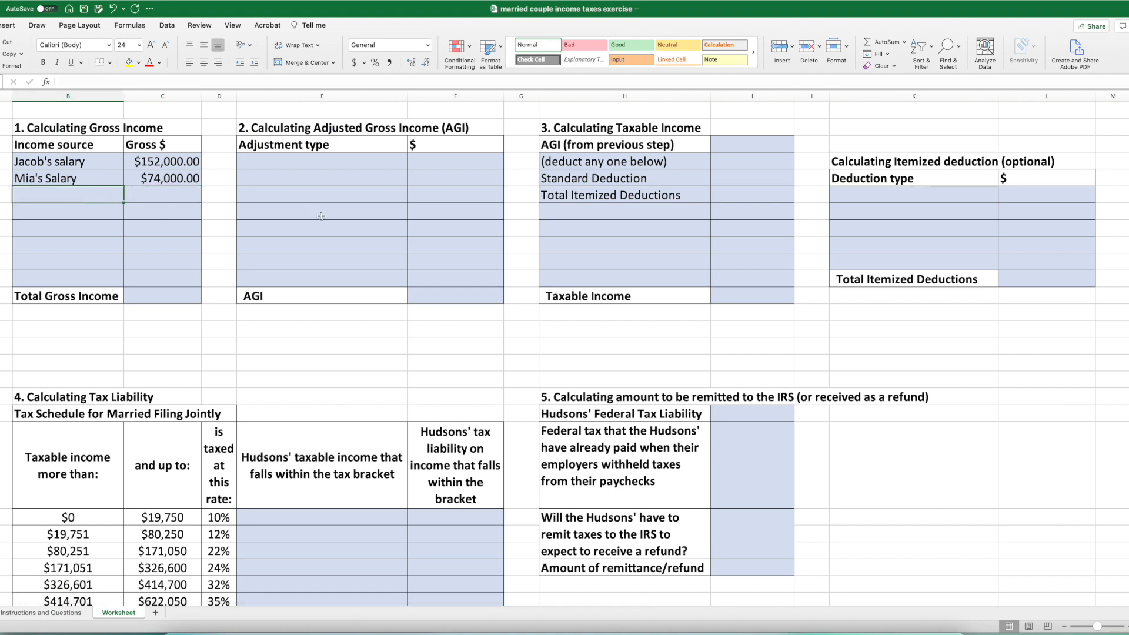
{"action": "type", "text": "Capital Gains"}
{"action": "key", "text": "Tab"}
{"action": "type", "text": "4000"}
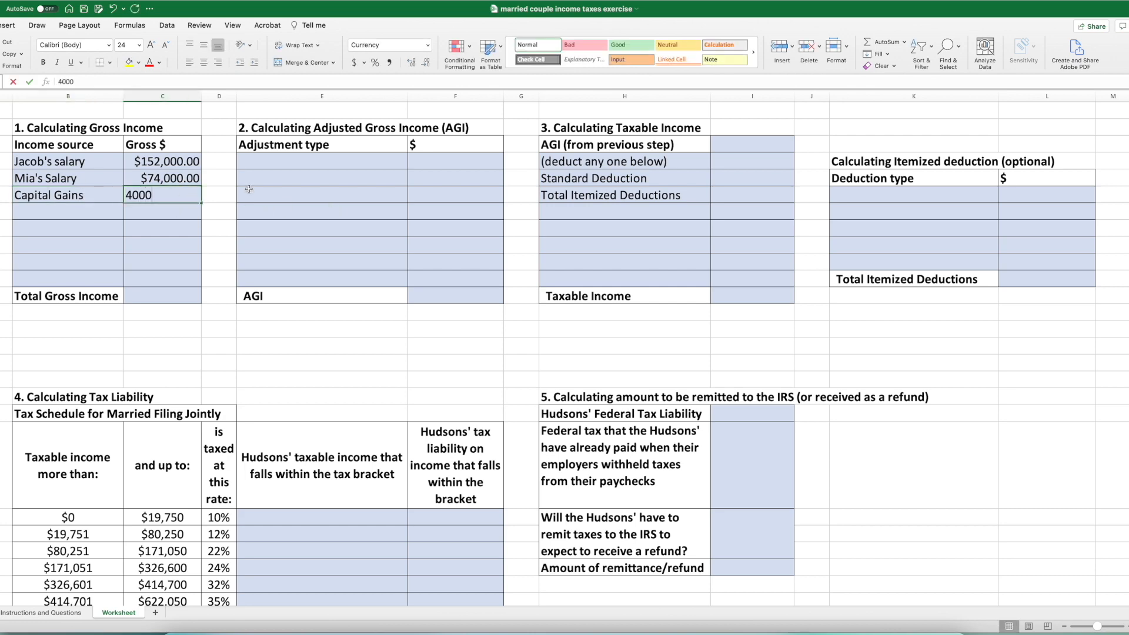
{"action": "key", "text": "Return"}
- Calculate Total Gross Income by summing the gross amounts in C4:C11 with AutoSum
{"action": "scroll", "coordinate": [250, 191], "scroll_direction": "down", "scroll_amount": 1}
{"action": "scroll", "coordinate": [249, 190], "scroll_direction": "right", "scroll_amount": 1}
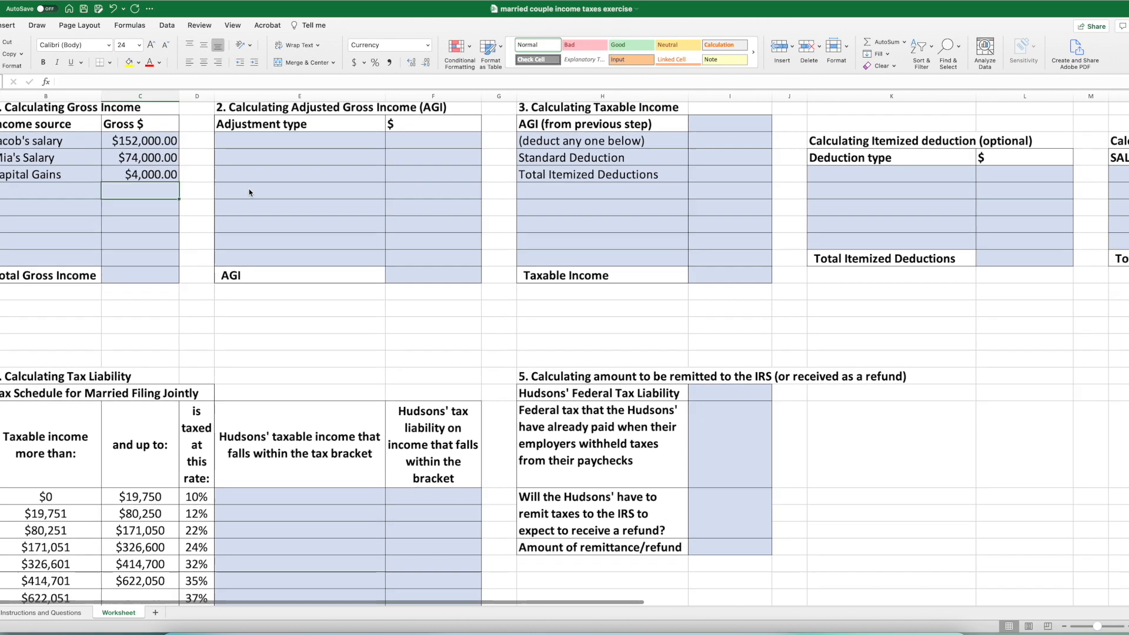
{"action": "scroll", "coordinate": [259, 230], "scroll_direction": "up", "scroll_amount": 1}
{"action": "scroll", "coordinate": [259, 230], "scroll_direction": "left", "scroll_amount": 1}
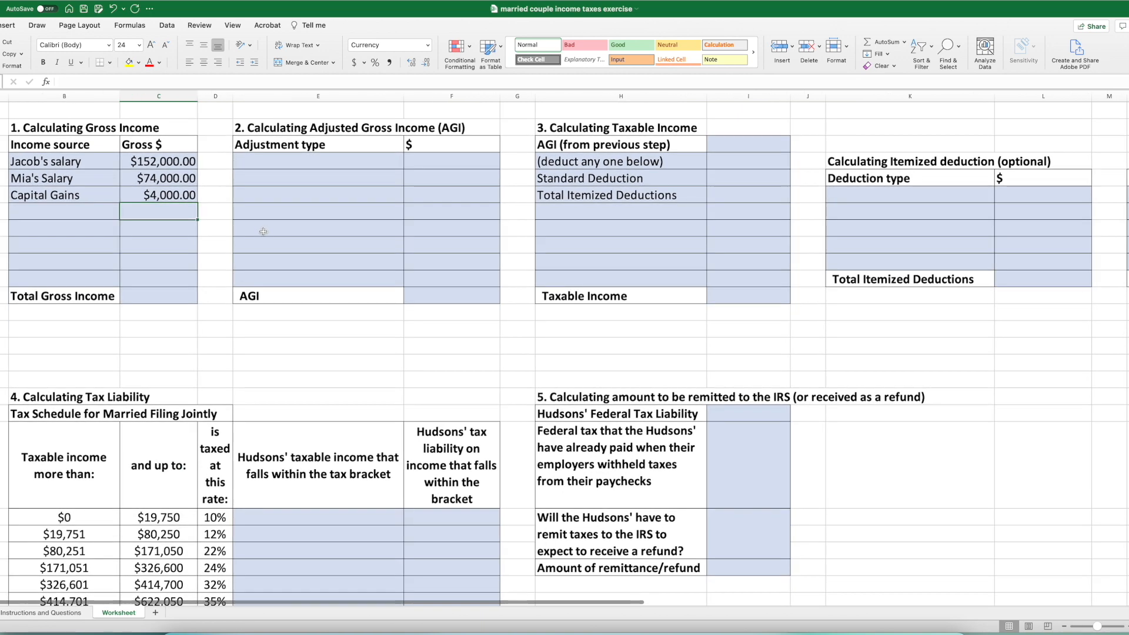
{"action": "left_click", "coordinate": [154, 296]}
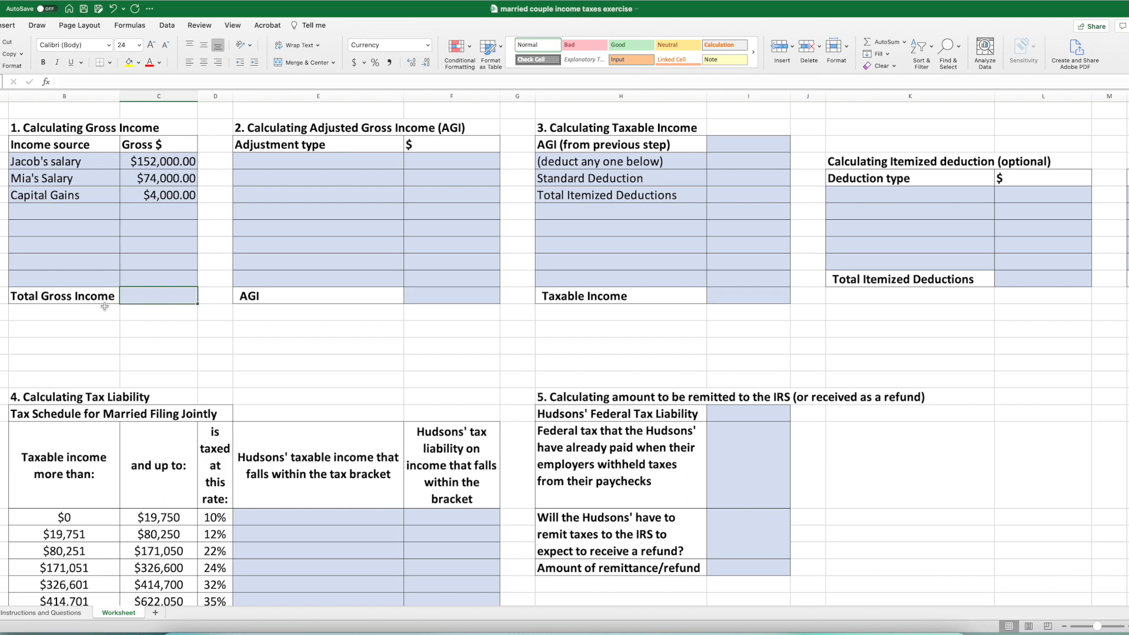
{"action": "left_click", "coordinate": [876, 42]}
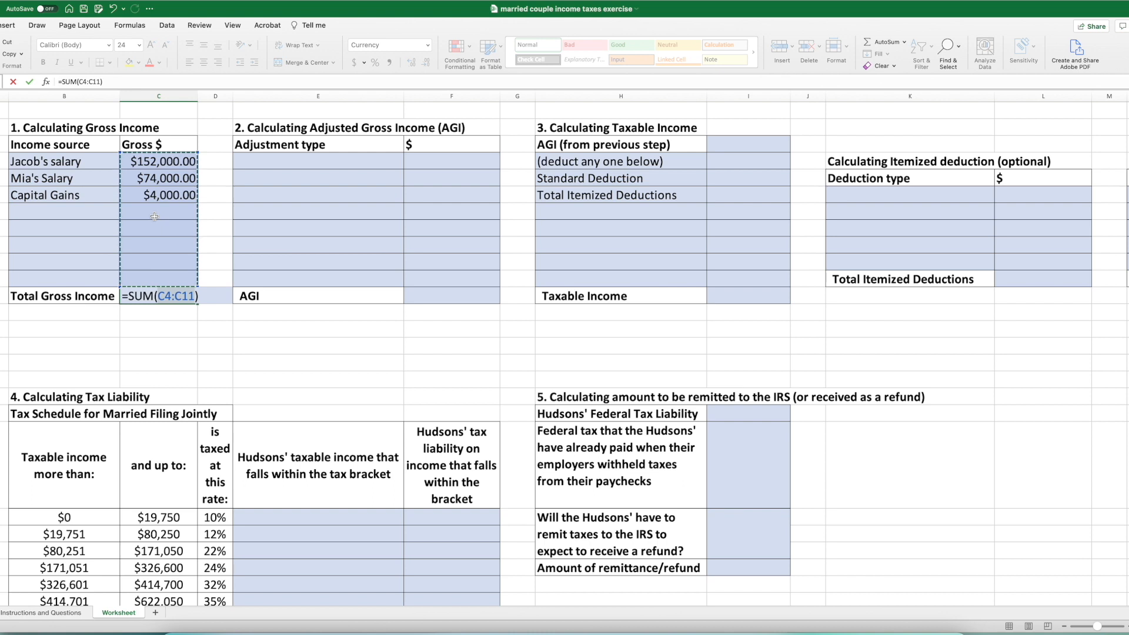
{"action": "key", "text": "Return"}
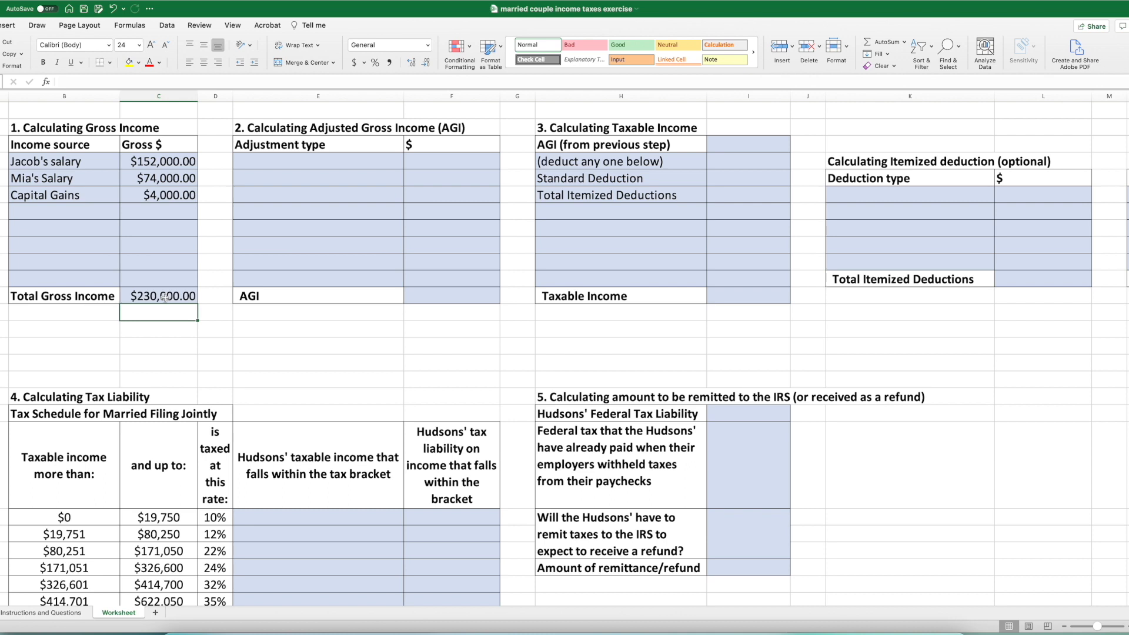
- Add the husband's contribution to his 401(K) from the case text as the first AGI adjustment, with an amount of 16000
{"action": "left_click", "coordinate": [58, 615]}
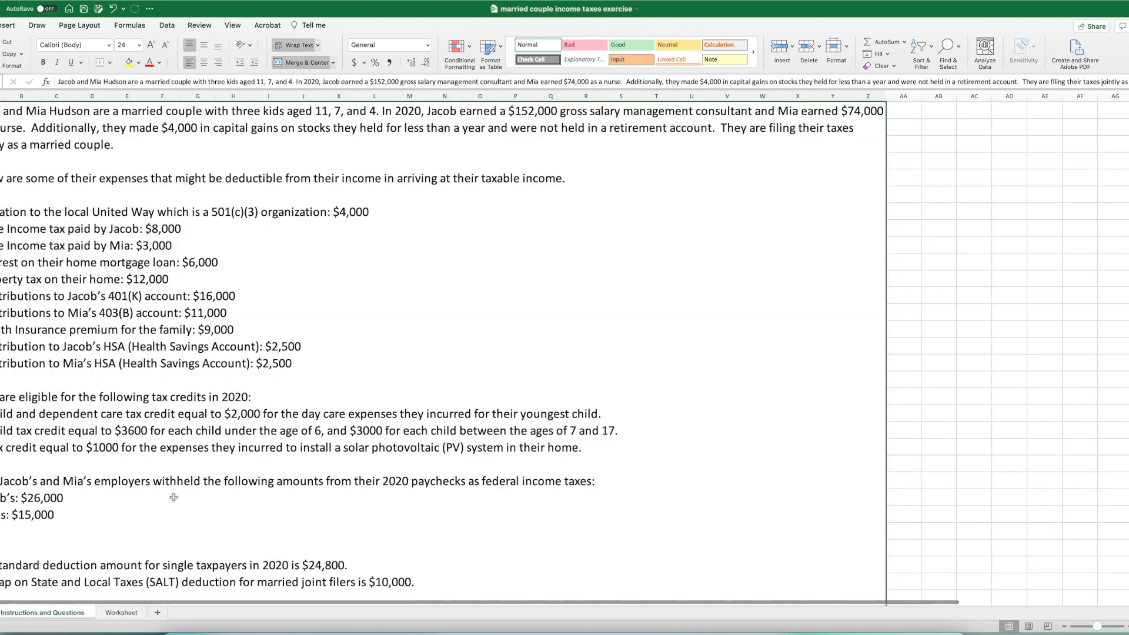
{"action": "scroll", "coordinate": [174, 497], "scroll_direction": "up", "scroll_amount": 5}
{"action": "scroll", "coordinate": [478, 562], "scroll_direction": "down", "scroll_amount": 5}
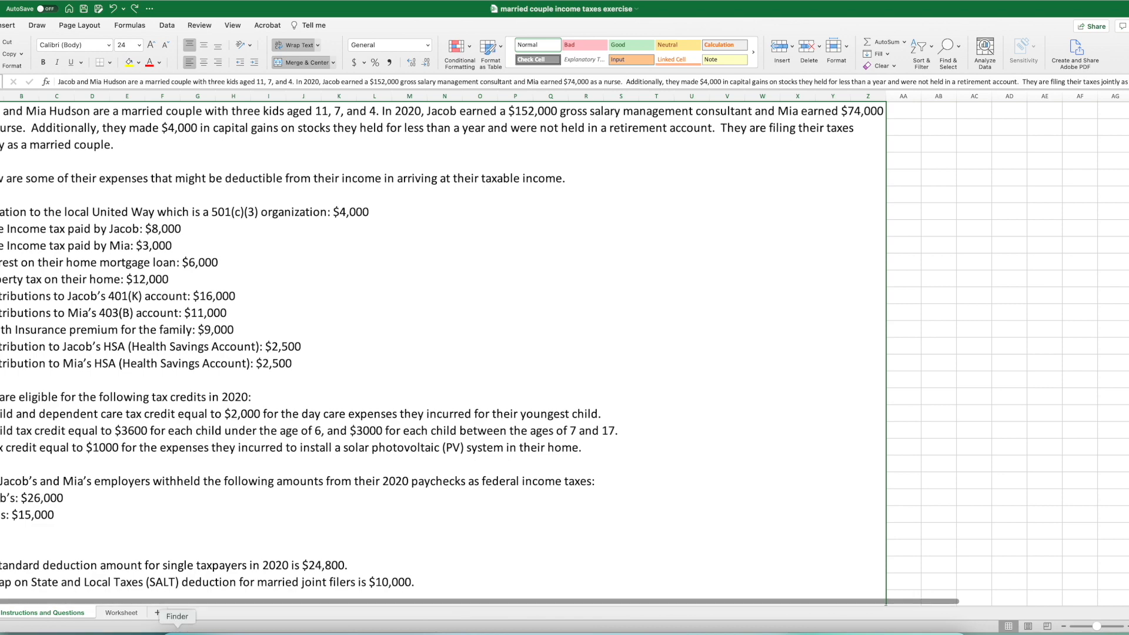
{"action": "left_click", "coordinate": [121, 613]}
{"action": "double_click", "coordinate": [270, 161]}
{"action": "type", "text": "Ja"}
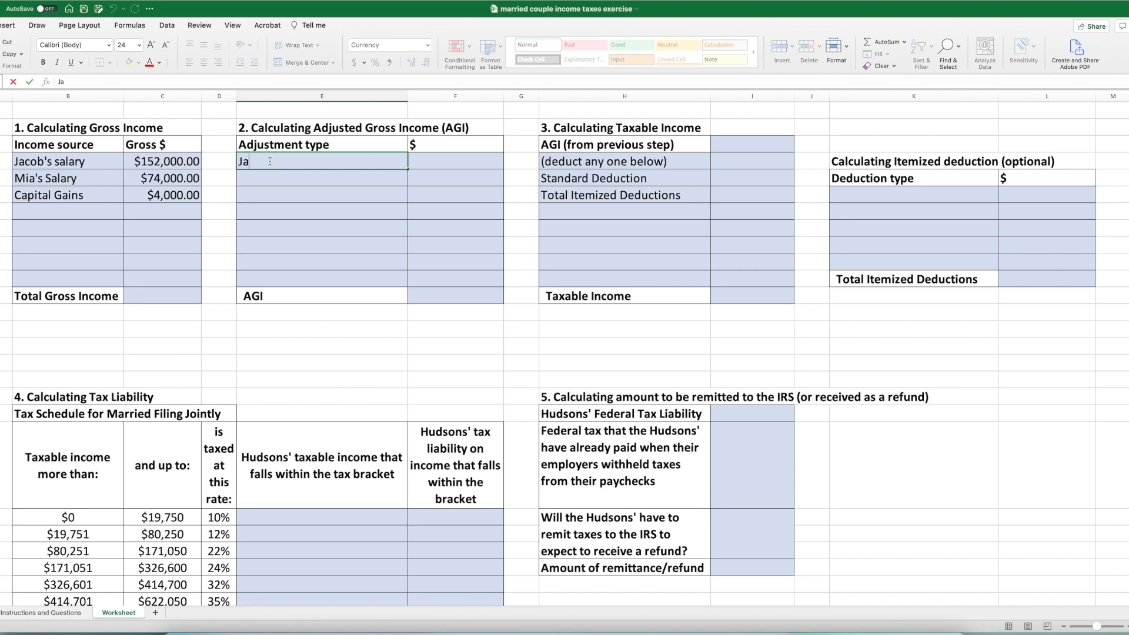
{"action": "type", "text": "cob's contribution t"}
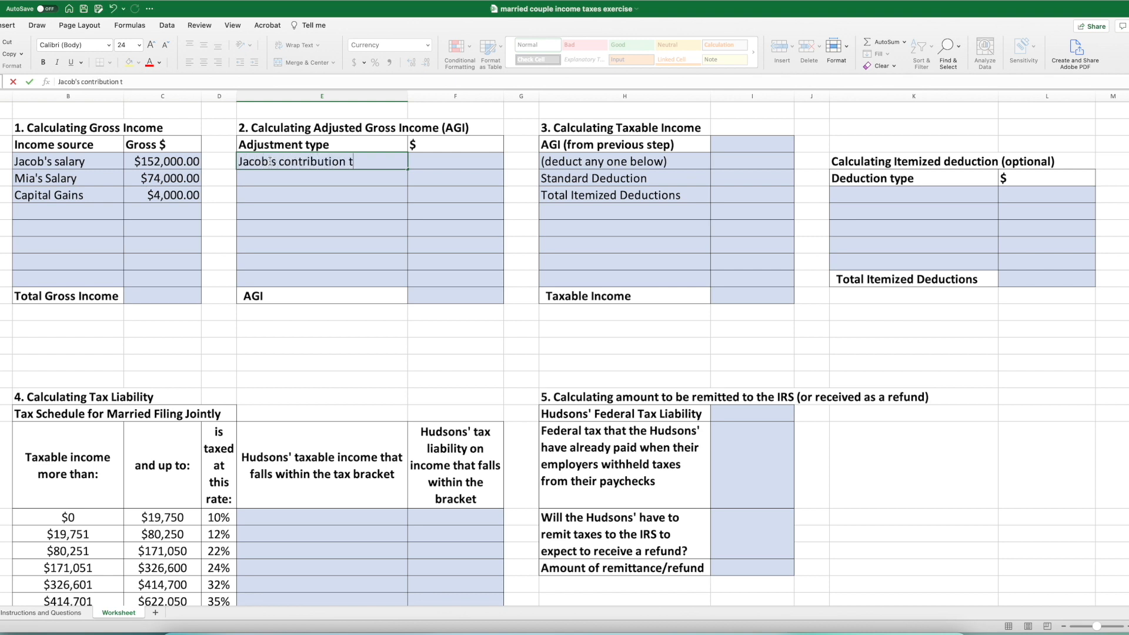
{"action": "type", "text": "o his 401(K)"}
{"action": "left_click", "coordinate": [438, 161]}
{"action": "type", "text": "16000"}
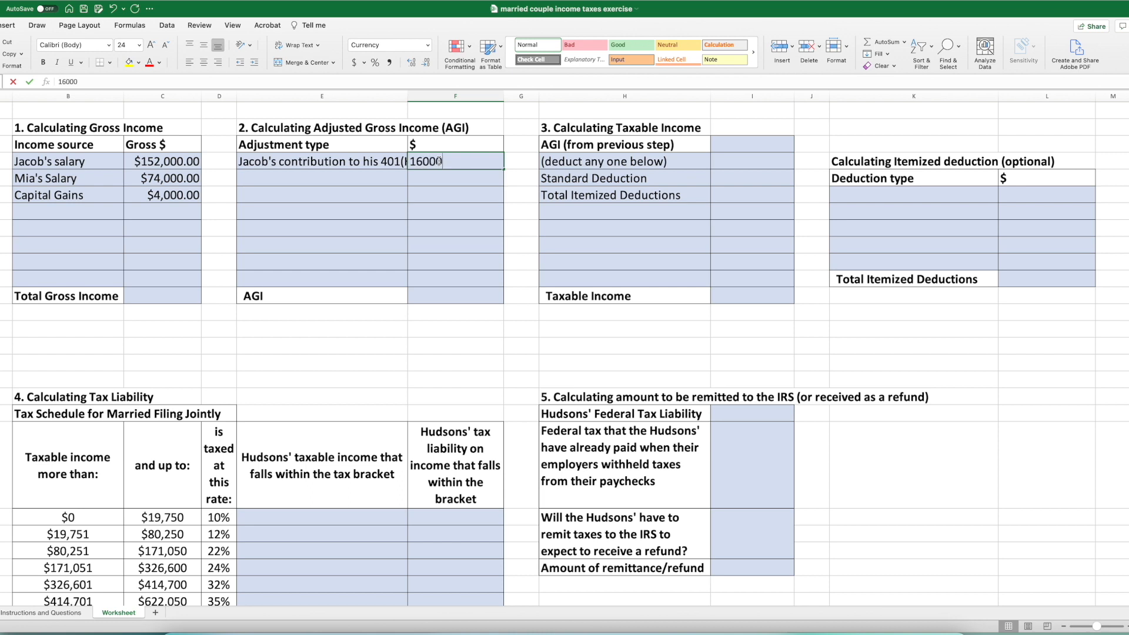
{"action": "key", "text": "Return"}
- Label the second AGI adjustment as the wife's contribution to her 403(b)
{"action": "double_click", "coordinate": [339, 178]}
{"action": "key", "text": "Up"}
{"action": "type", "text": "mia's"}
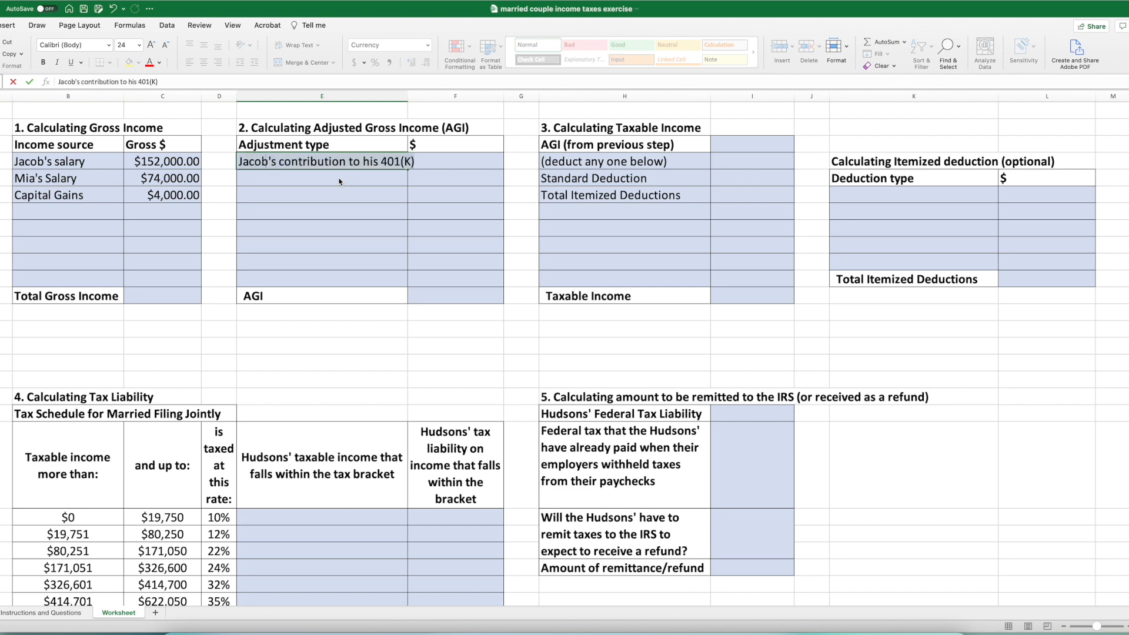
{"action": "key", "text": "Return"}
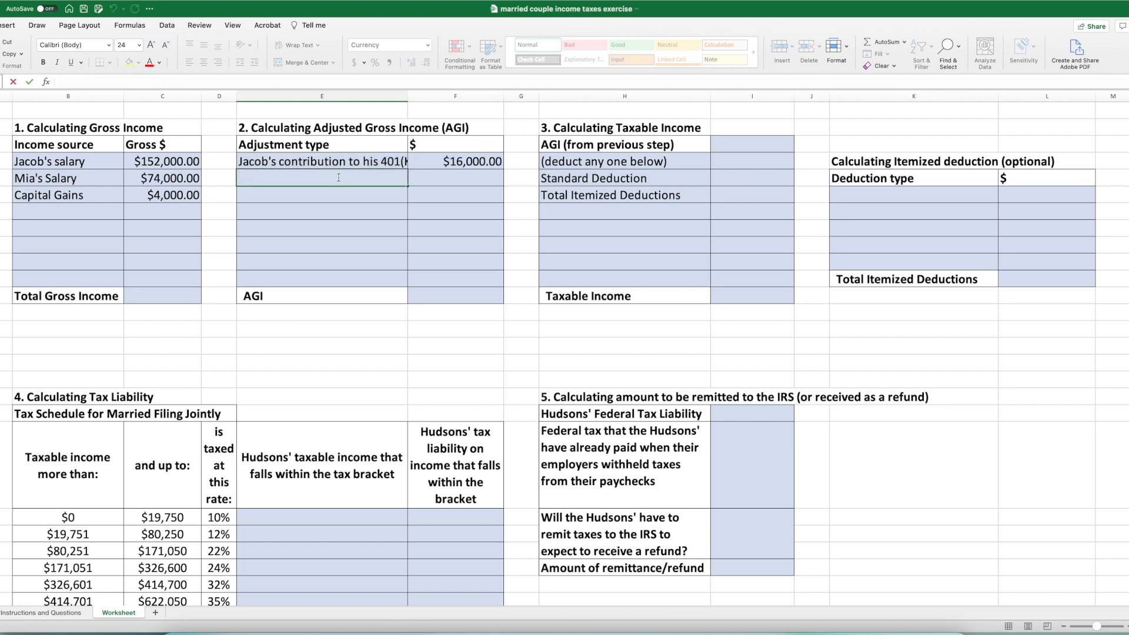
{"action": "type", "text": "Mia's"}
{"action": "type", "text": "contributio"}
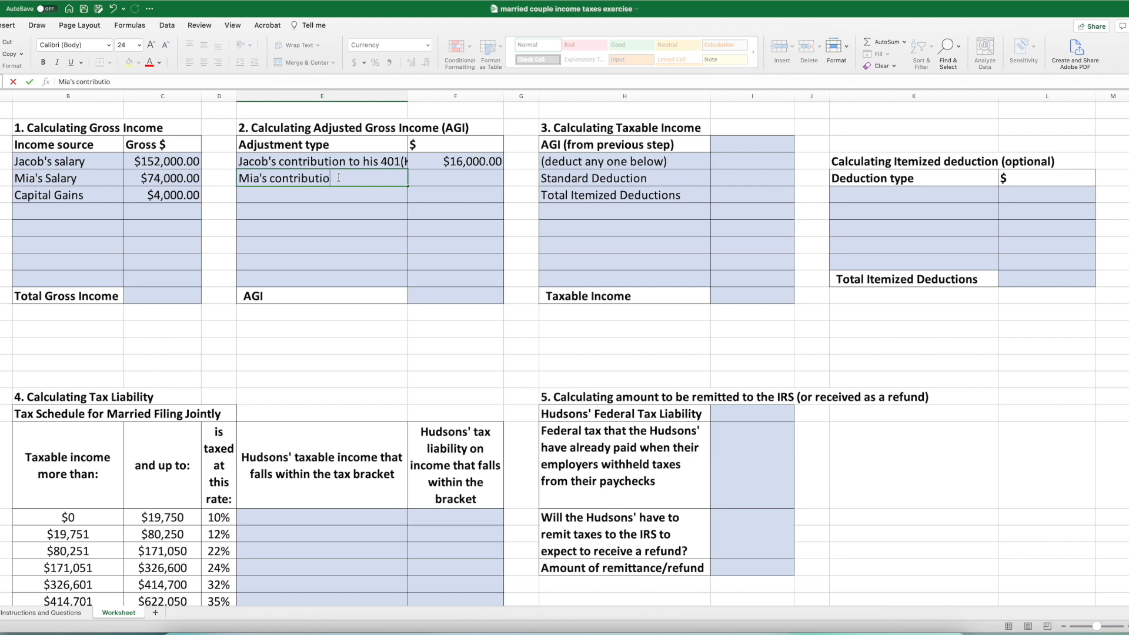
{"action": "type", "text": "n to her 403(b)"}
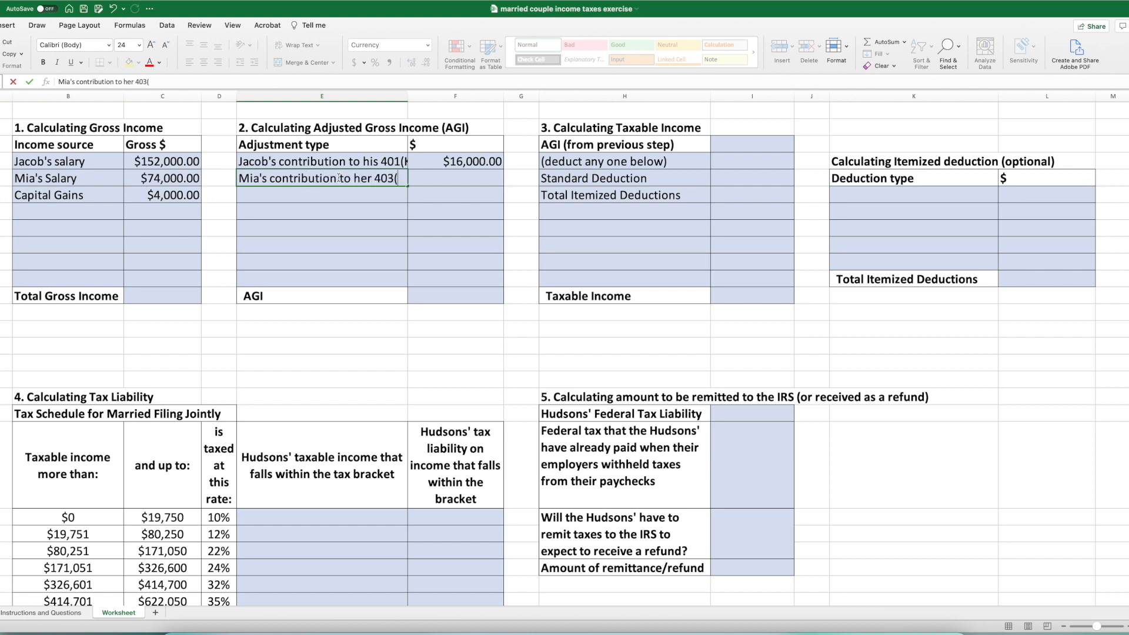
- Enter 11000 as the wife's 403(b) contribution amount and widen column E so the adjustment labels fit
{"action": "left_click", "coordinate": [47, 613]}
{"action": "left_click", "coordinate": [122, 613]}
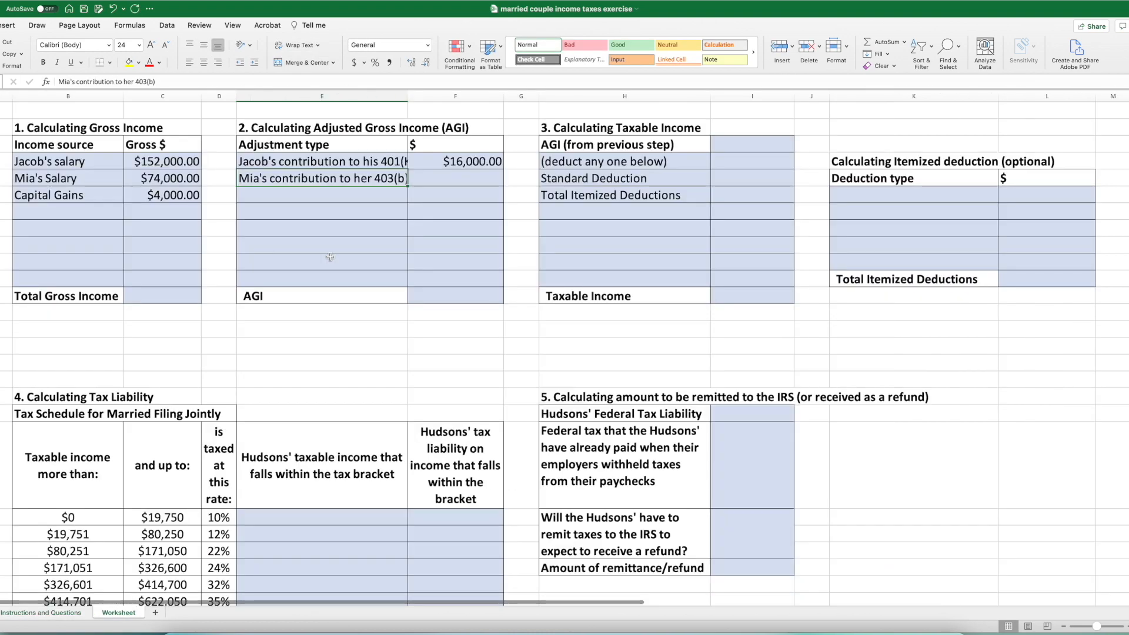
{"action": "left_click", "coordinate": [433, 180]}
{"action": "type", "text": "11000"}
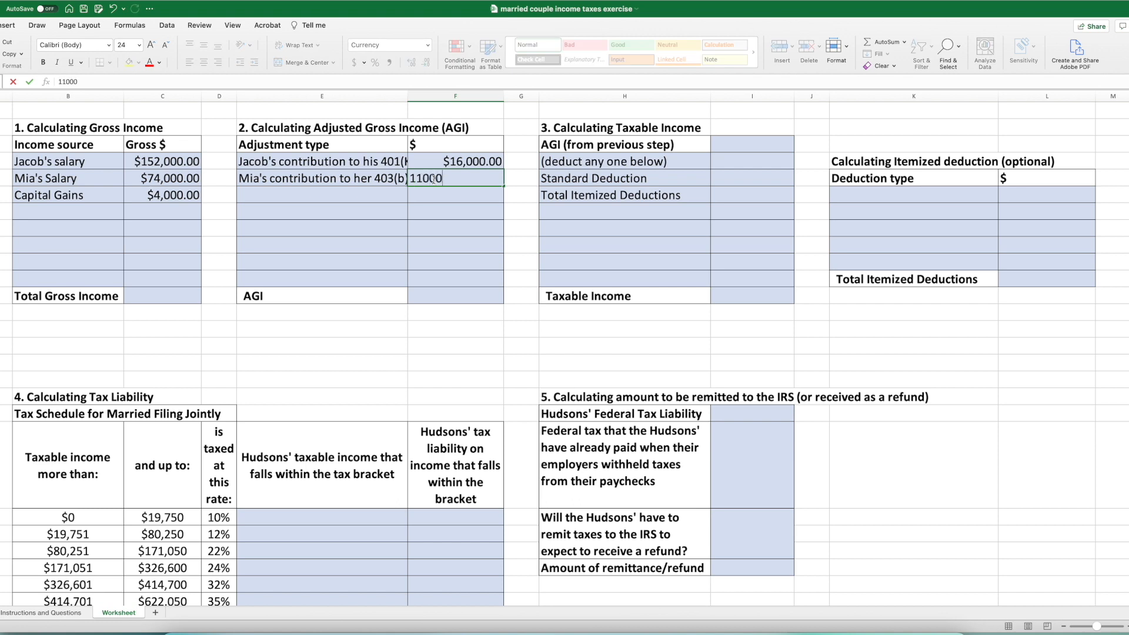
{"action": "key", "text": "Return"}
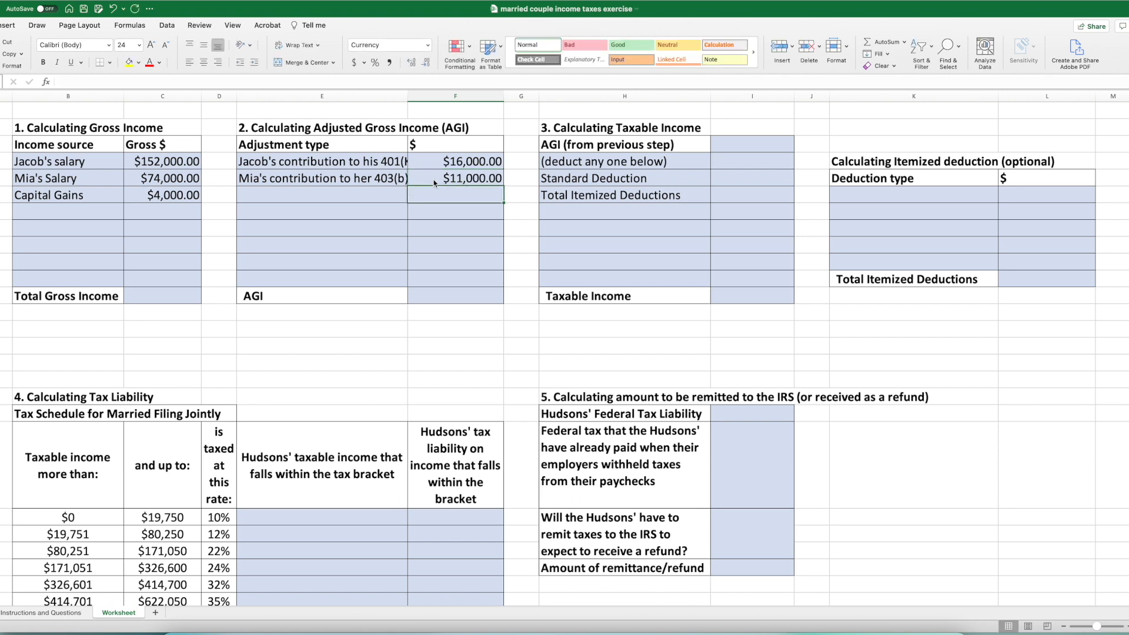
{"action": "double_click", "coordinate": [407, 104]}
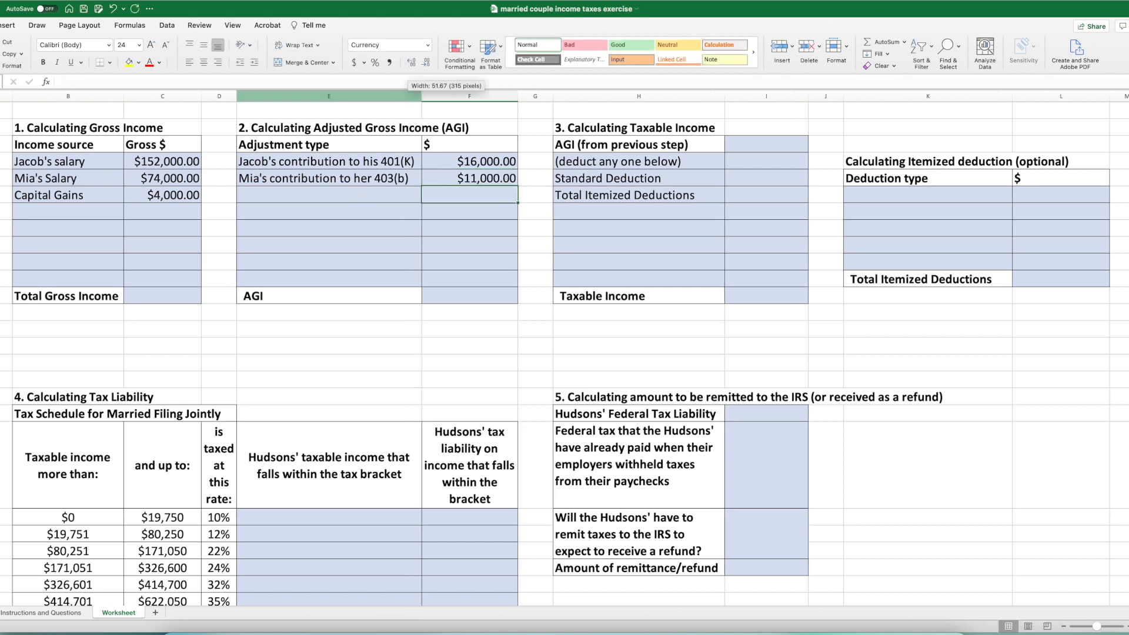
- Add "health insurance premium" from the case text as the third AGI adjustment, with an amount of 9000
{"action": "left_click", "coordinate": [44, 613]}
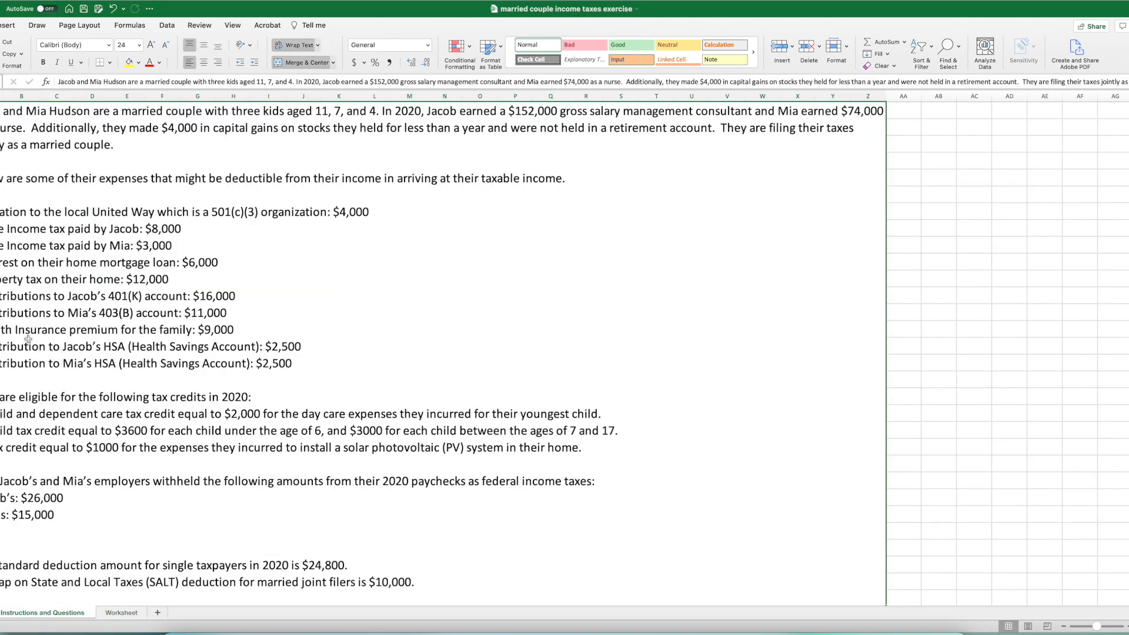
{"action": "left_click", "coordinate": [119, 614]}
{"action": "double_click", "coordinate": [292, 195]}
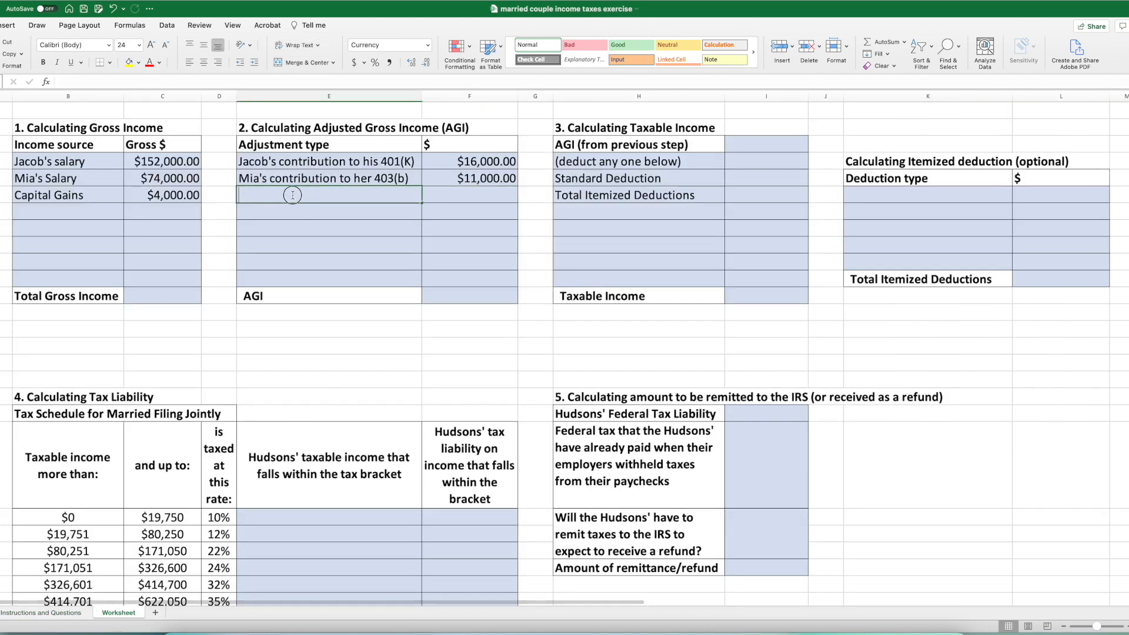
{"action": "type", "text": "health insurance premium"}
{"action": "key", "text": "Tab"}
{"action": "type", "text": "9000"}
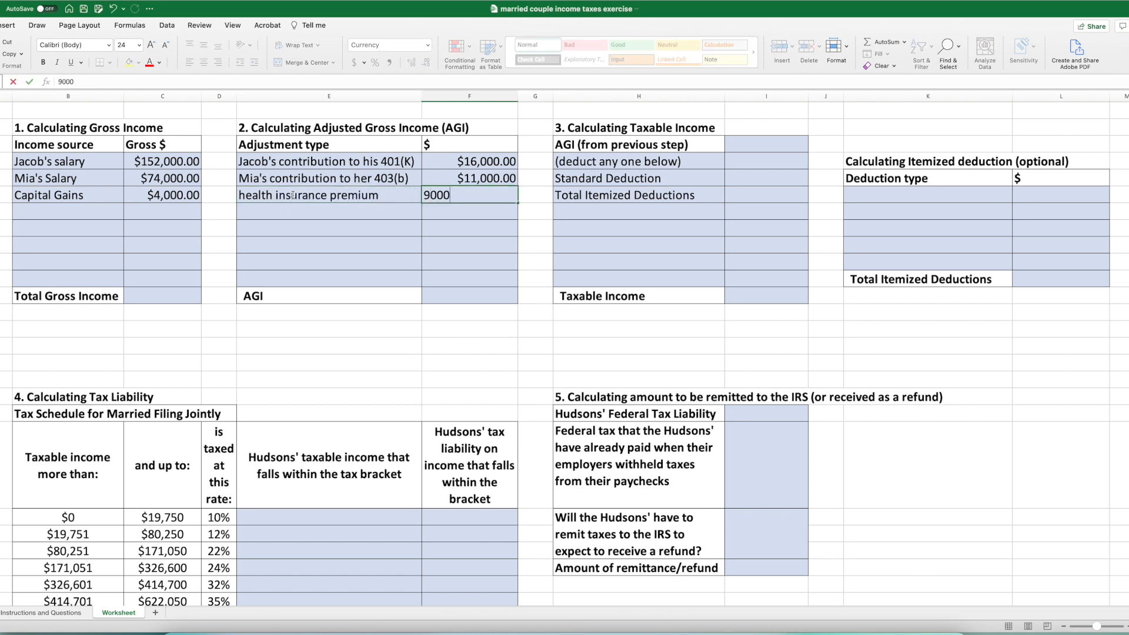
{"action": "key", "text": "Return"}
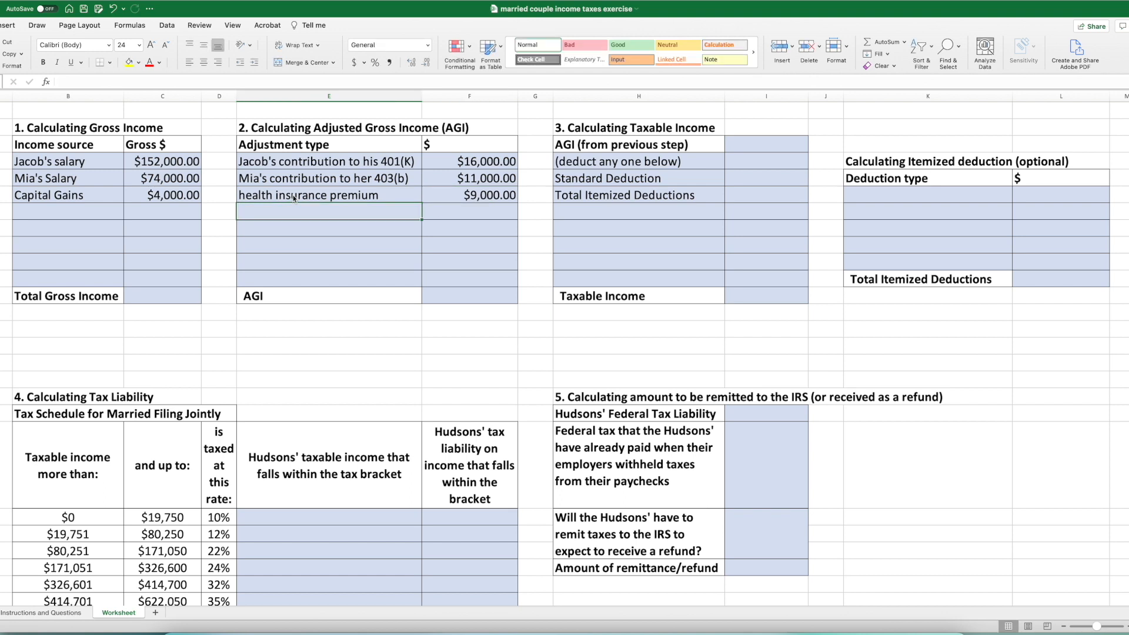
- Add the husband's HSA contributions as the fourth AGI adjustment, with an amount of 2500 from the case text
{"action": "type", "text": "Jaco"}
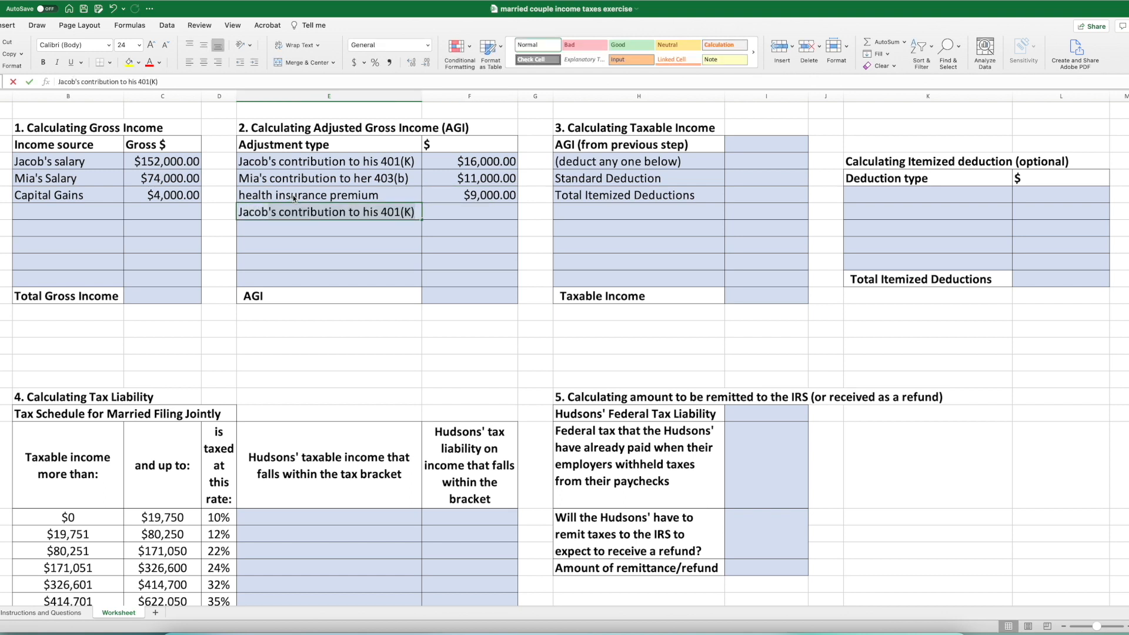
{"action": "type", "text": "b's HAS cont"}
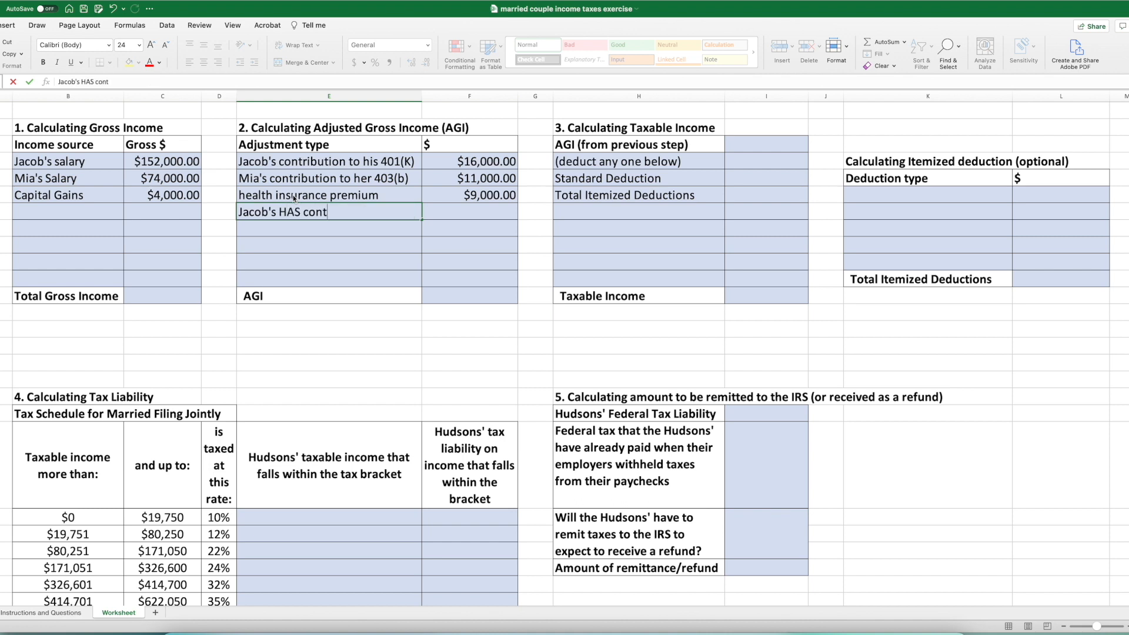
{"action": "type", "text": "ribitions"}
{"action": "left_click_drag", "start_coordinate": [301, 212], "coordinate": [289, 212]}
{"action": "type", "text": "SA"}
{"action": "key", "text": "Return"}
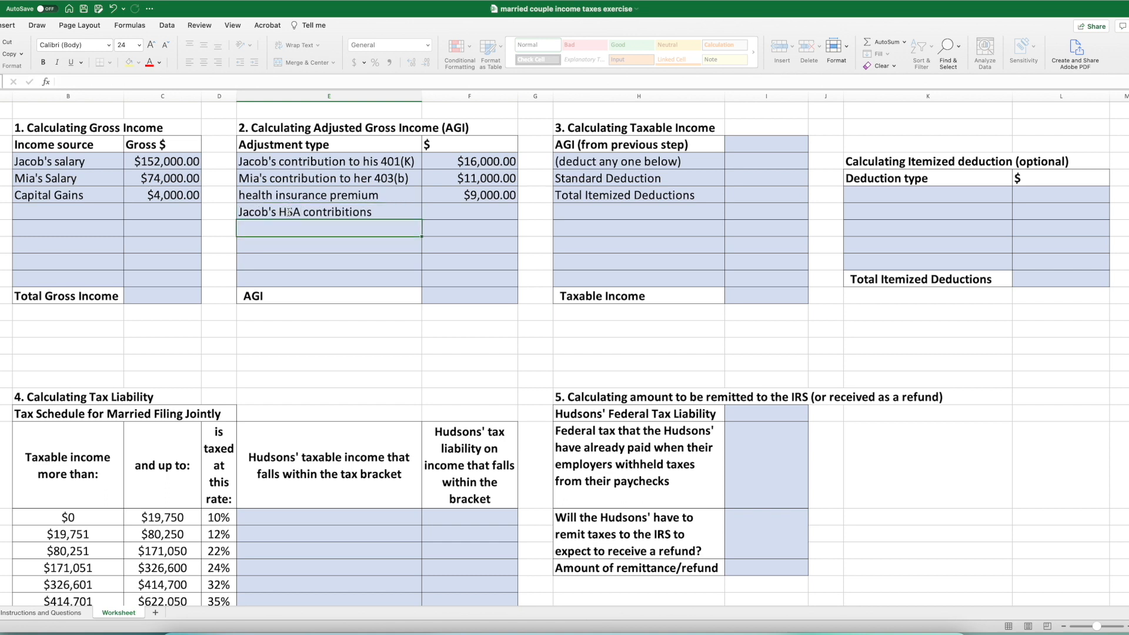
{"action": "left_click", "coordinate": [438, 212]}
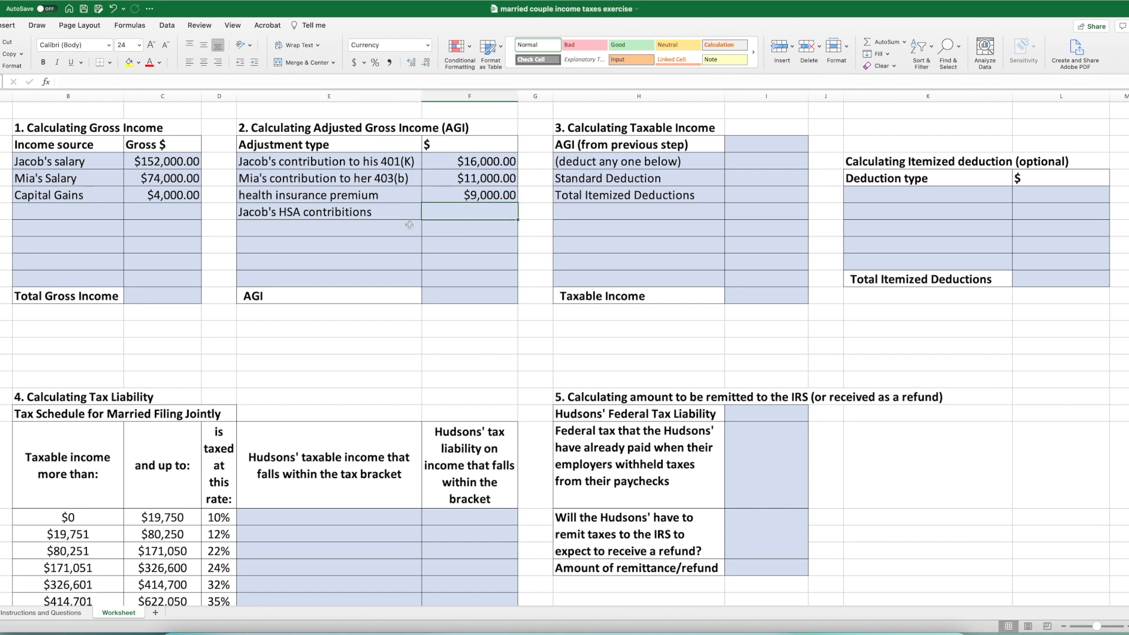
{"action": "left_click", "coordinate": [59, 613]}
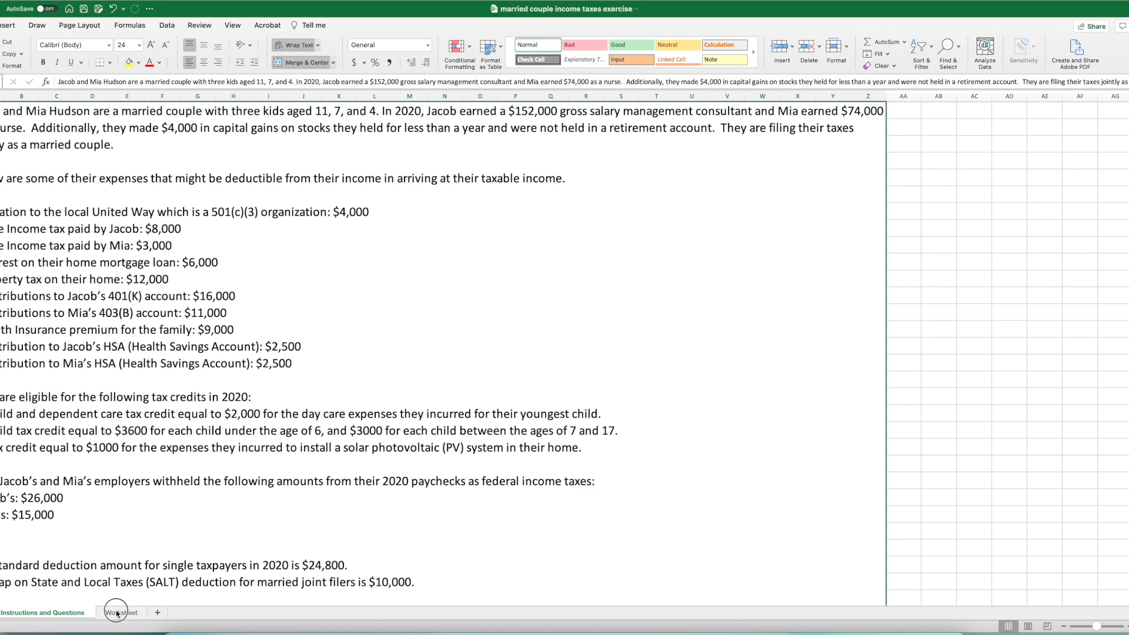
{"action": "left_click", "coordinate": [117, 612]}
{"action": "type", "text": "2500"}
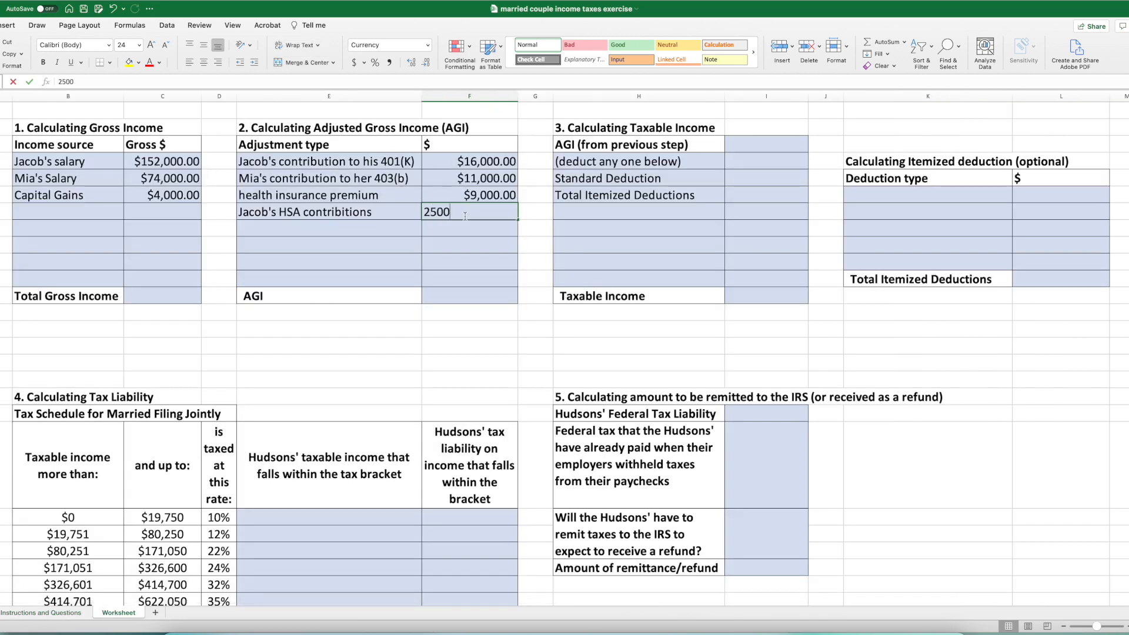
{"action": "key", "text": "Return"}
- Add the wife's contributions as the fifth AGI adjustment, with an amount of 2500
{"action": "left_click", "coordinate": [383, 222]}
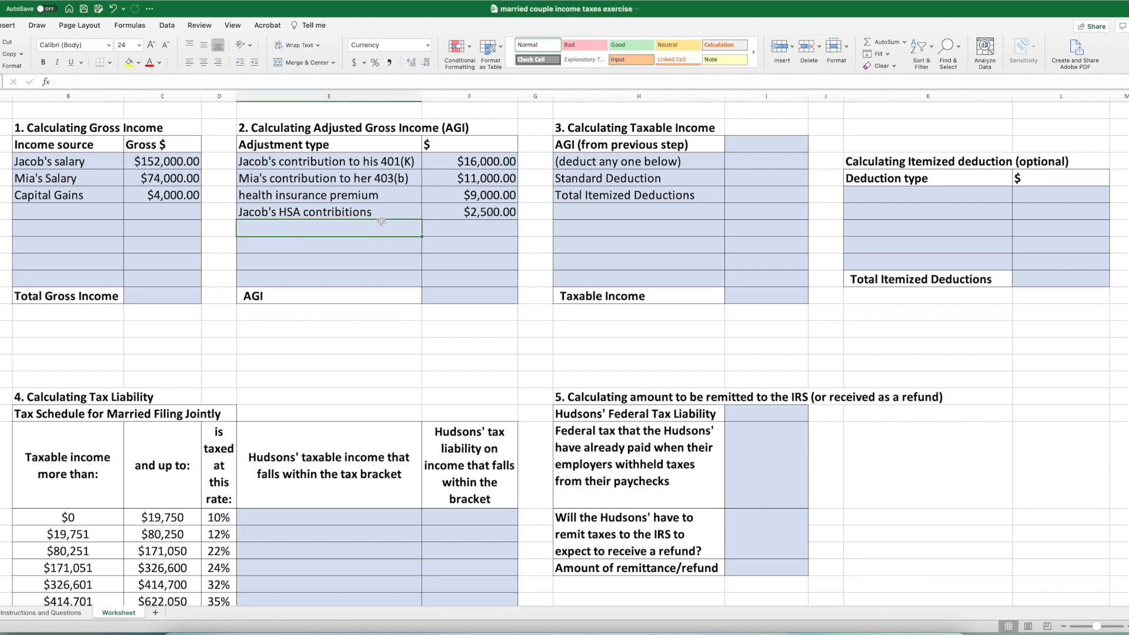
{"action": "type", "text": "Mia's contributio"}
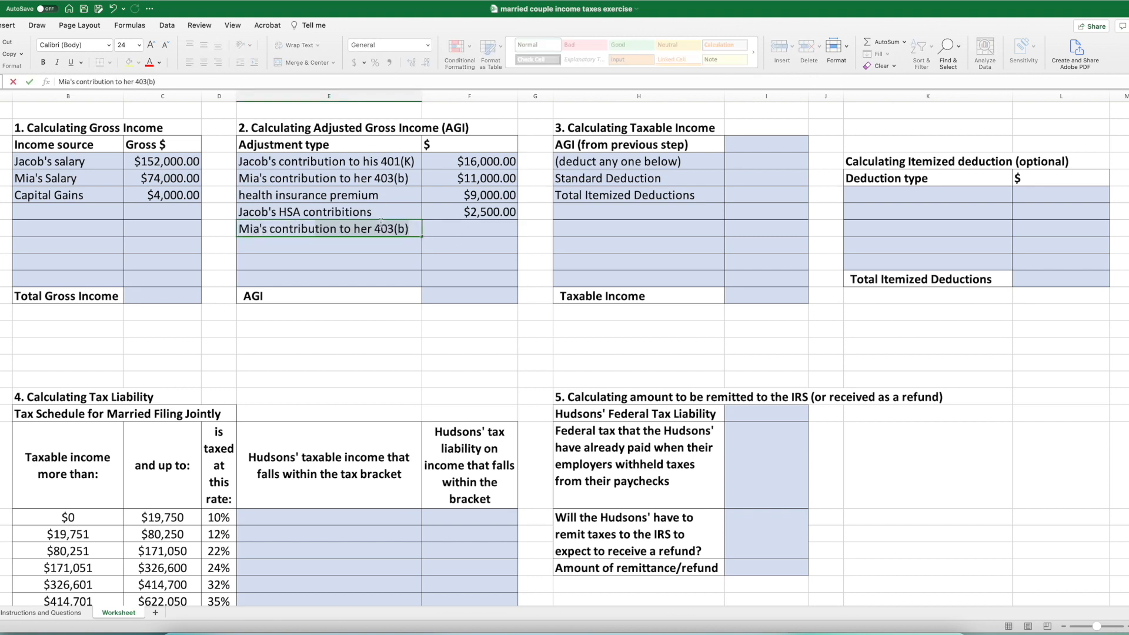
{"action": "type", "text": "ns"}
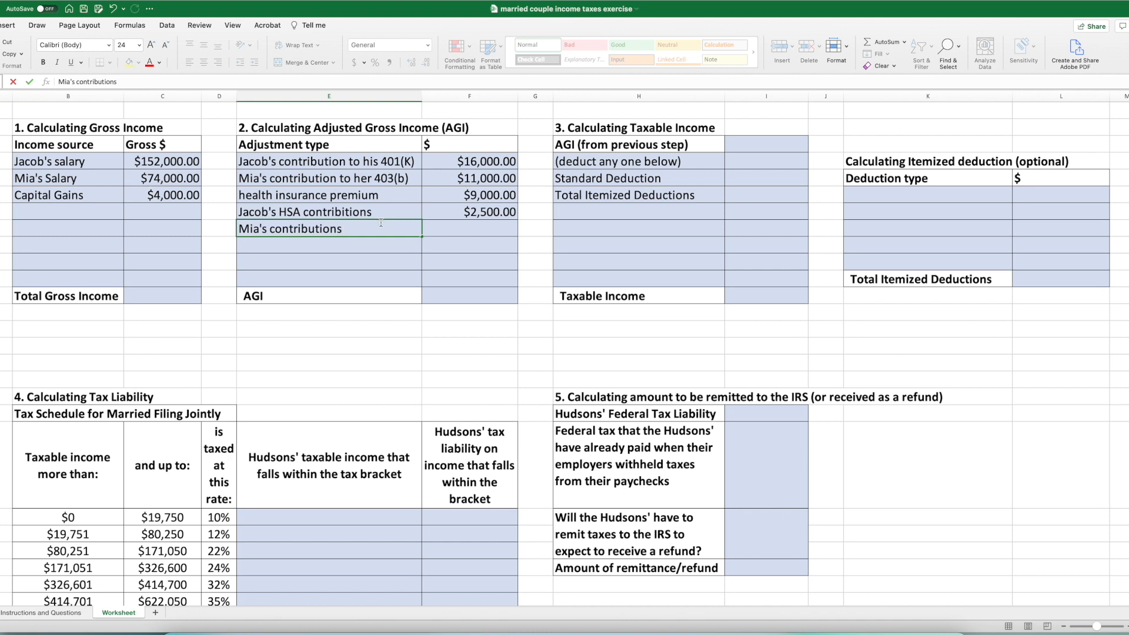
{"action": "left_click", "coordinate": [487, 228]}
{"action": "type", "text": "2500"}
{"action": "key", "text": "Return"}
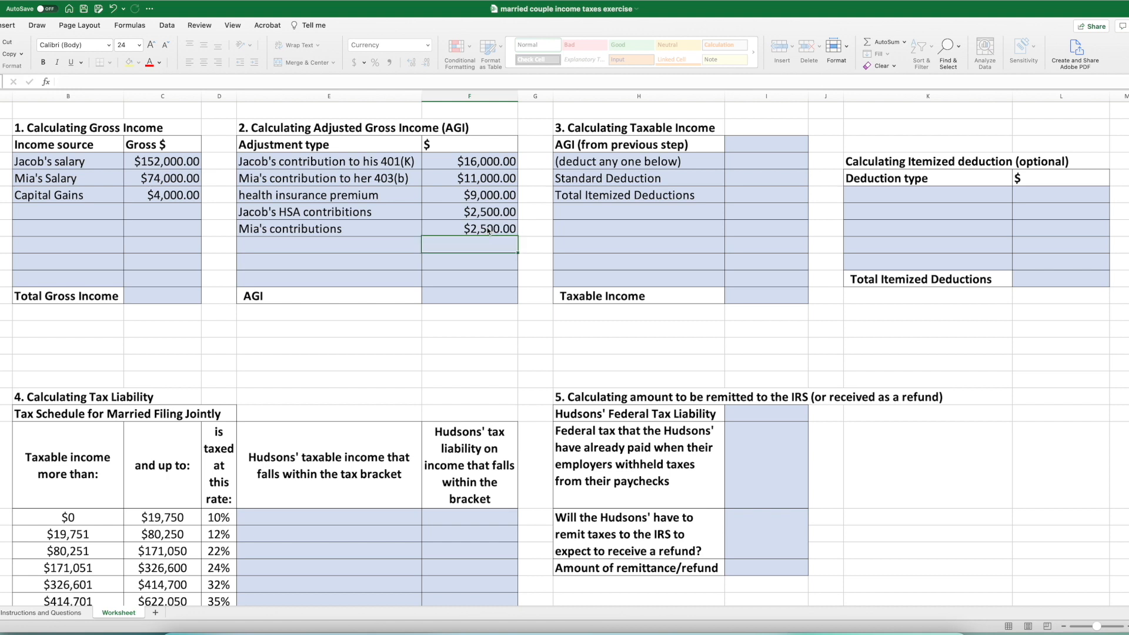
- Insert "HSA" before "contributions" in the wife's second adjustment label
{"action": "left_click", "coordinate": [273, 229]}
{"action": "double_click", "coordinate": [274, 229]}
{"action": "type", "text": "HAS"}
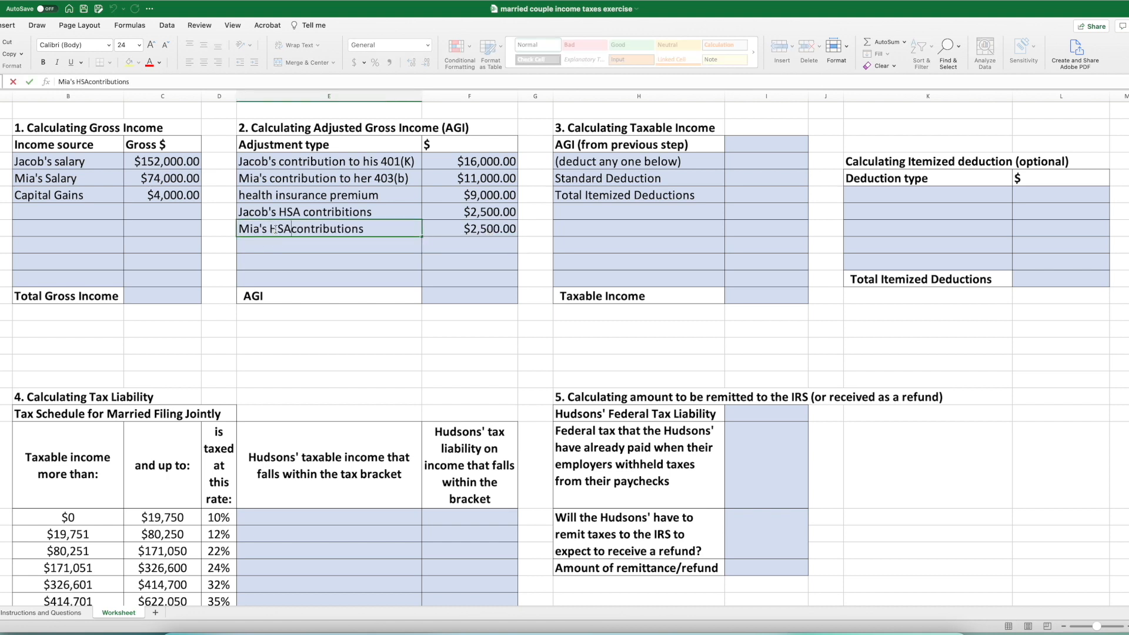
{"action": "key", "text": "BackSpace"}
{"action": "key", "text": "BackSpace"}
{"action": "key", "text": "BackSpace"}
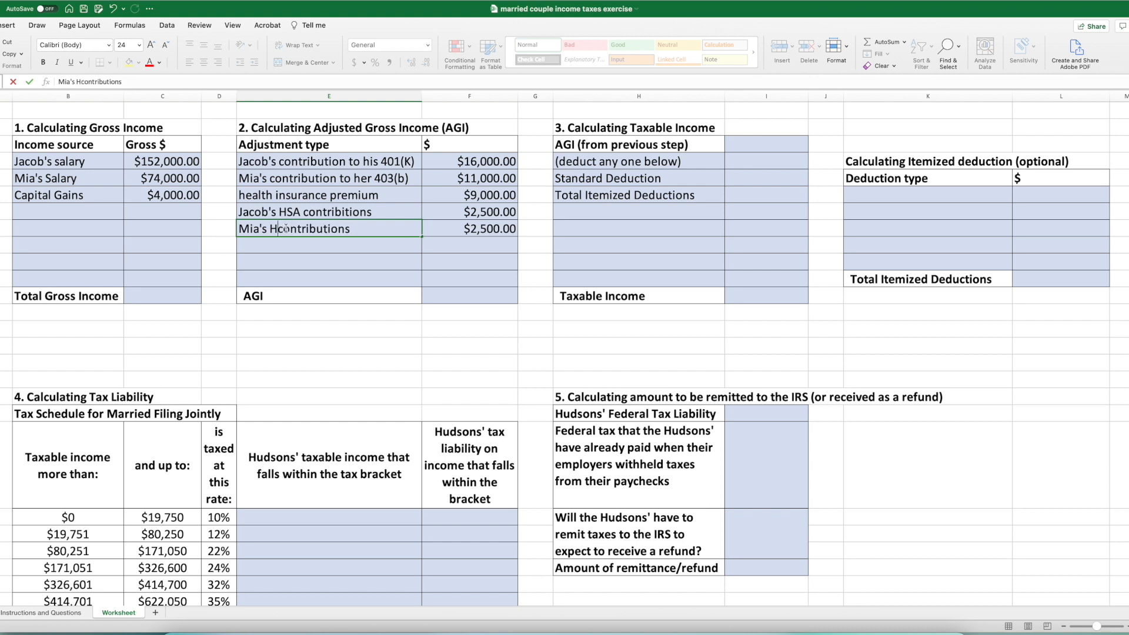
{"action": "type", "text": "SA"}
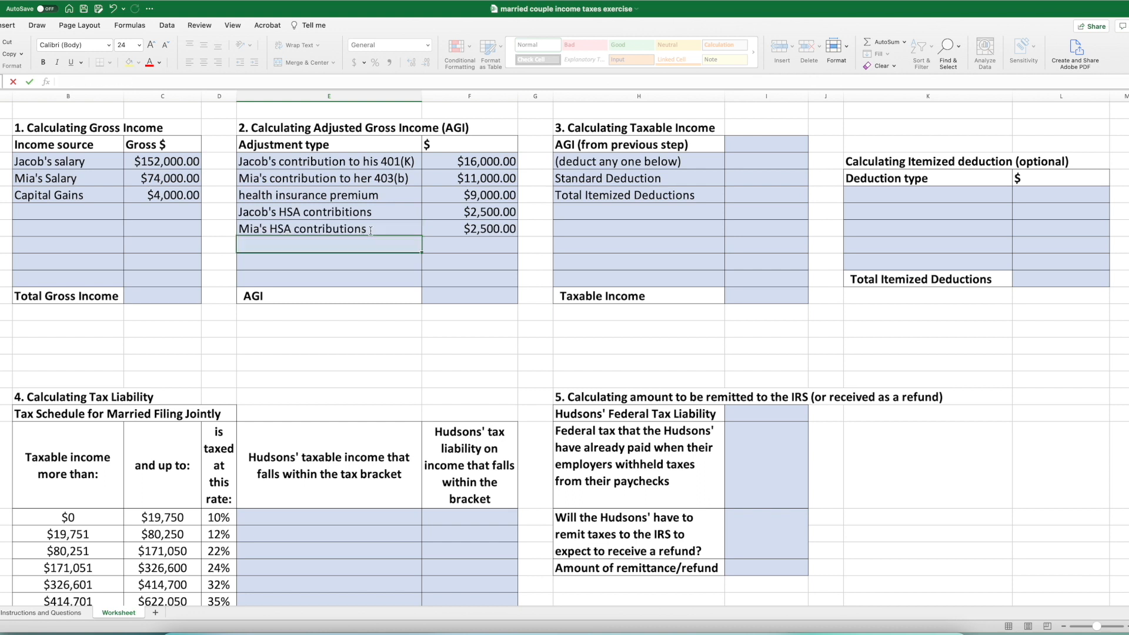
{"action": "key", "text": "Return"}
{"action": "left_click", "coordinate": [61, 613]}
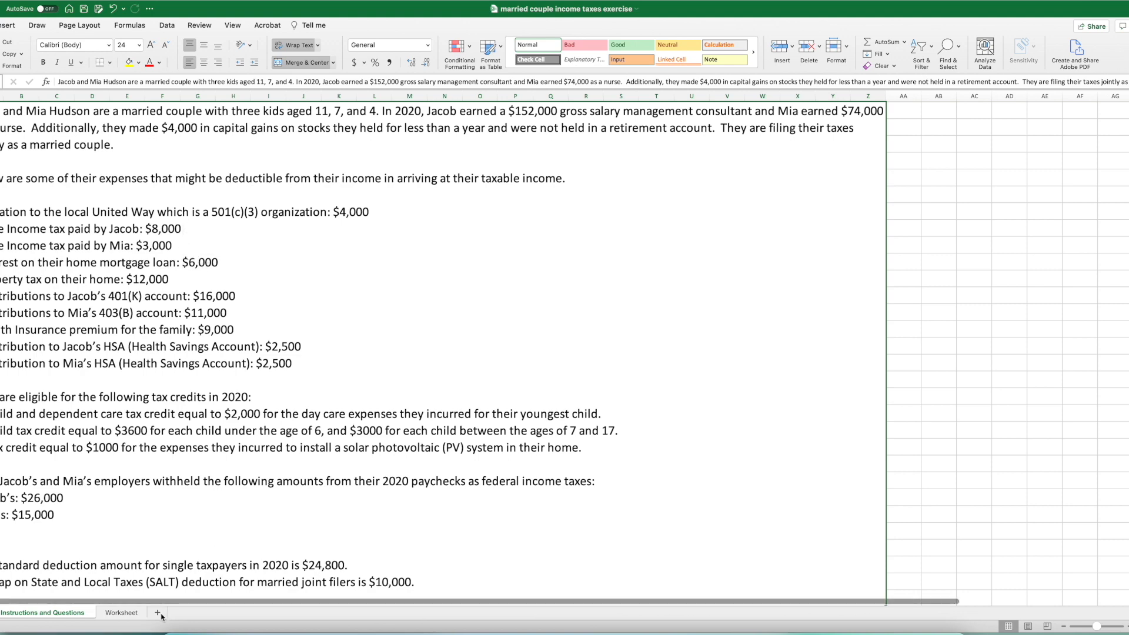
{"action": "left_click", "coordinate": [117, 613]}
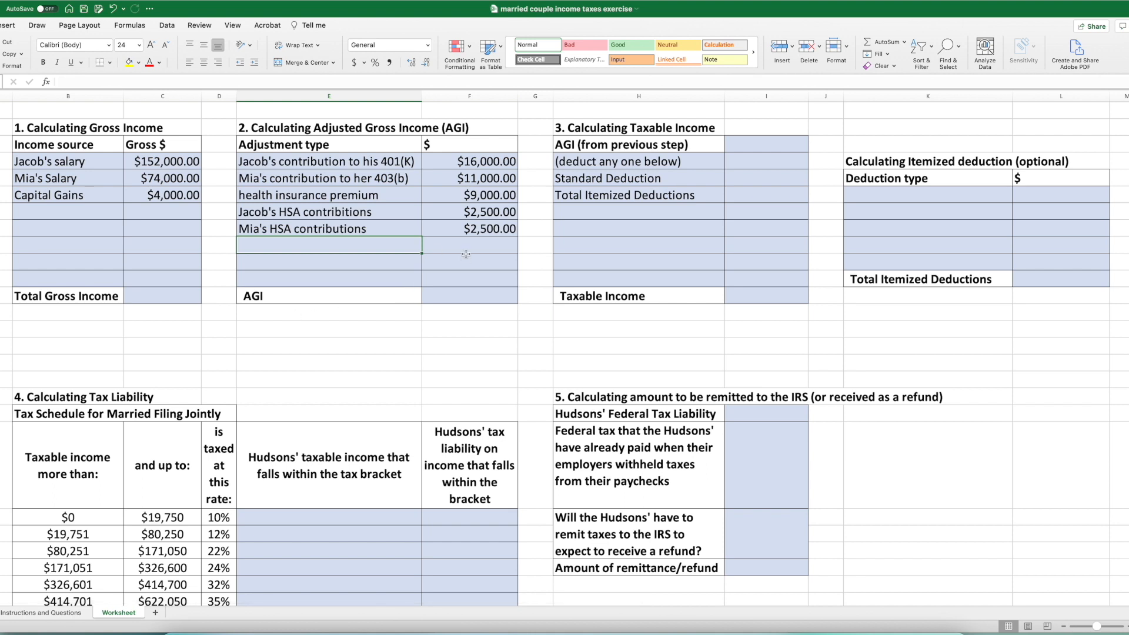
{"action": "left_click", "coordinate": [460, 296]}
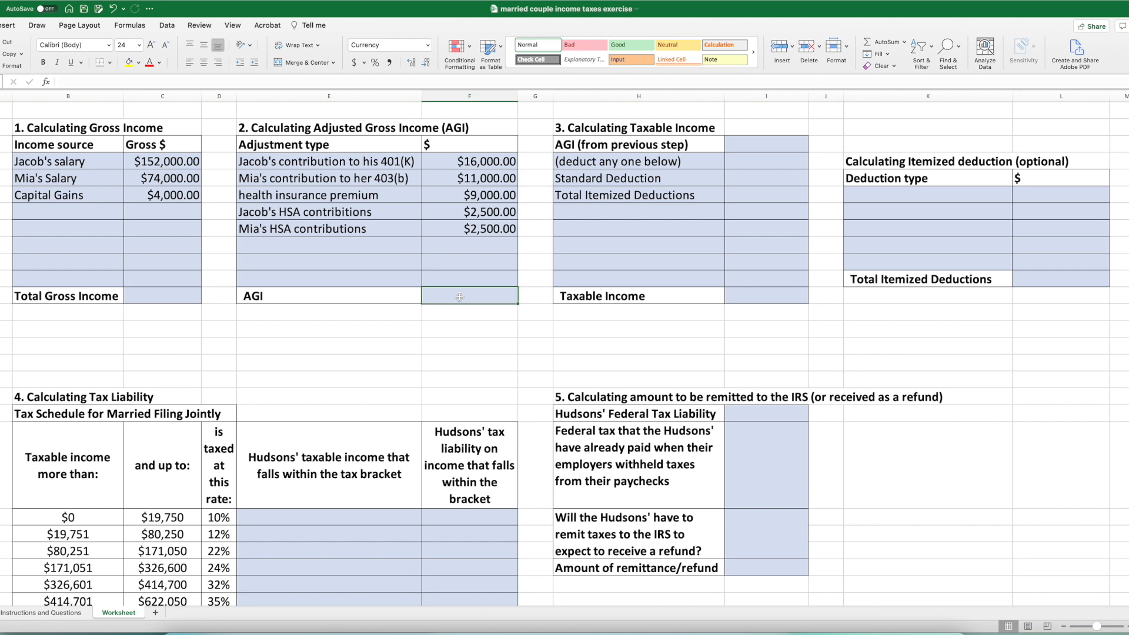
{"action": "type", "text": "="}
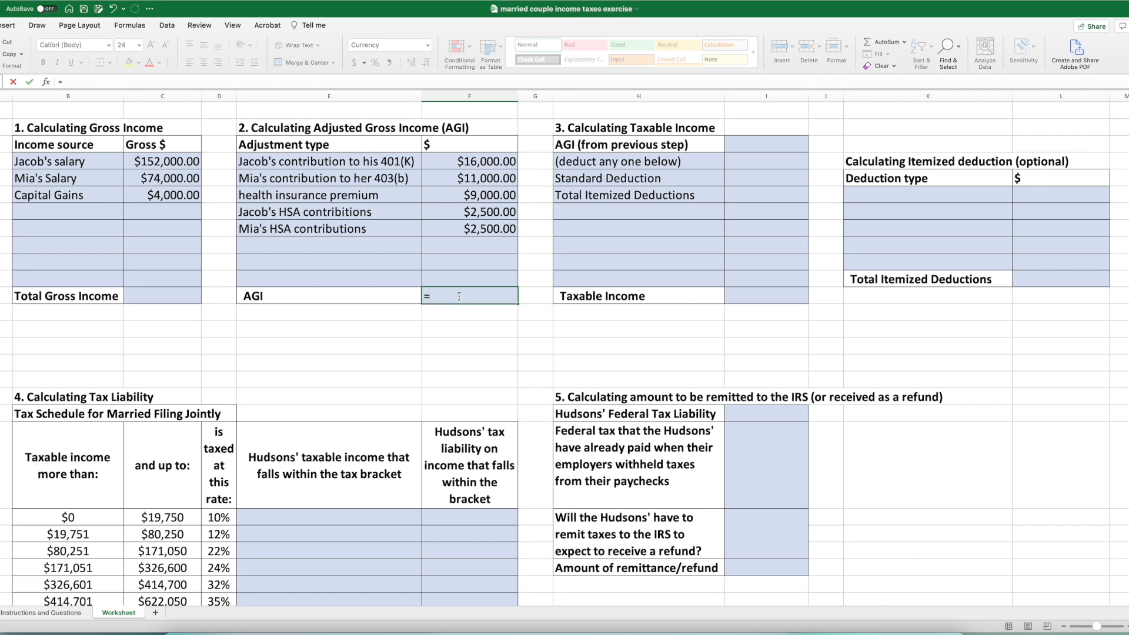
{"action": "key", "text": "Return"}
{"action": "double_click", "coordinate": [459, 296]}
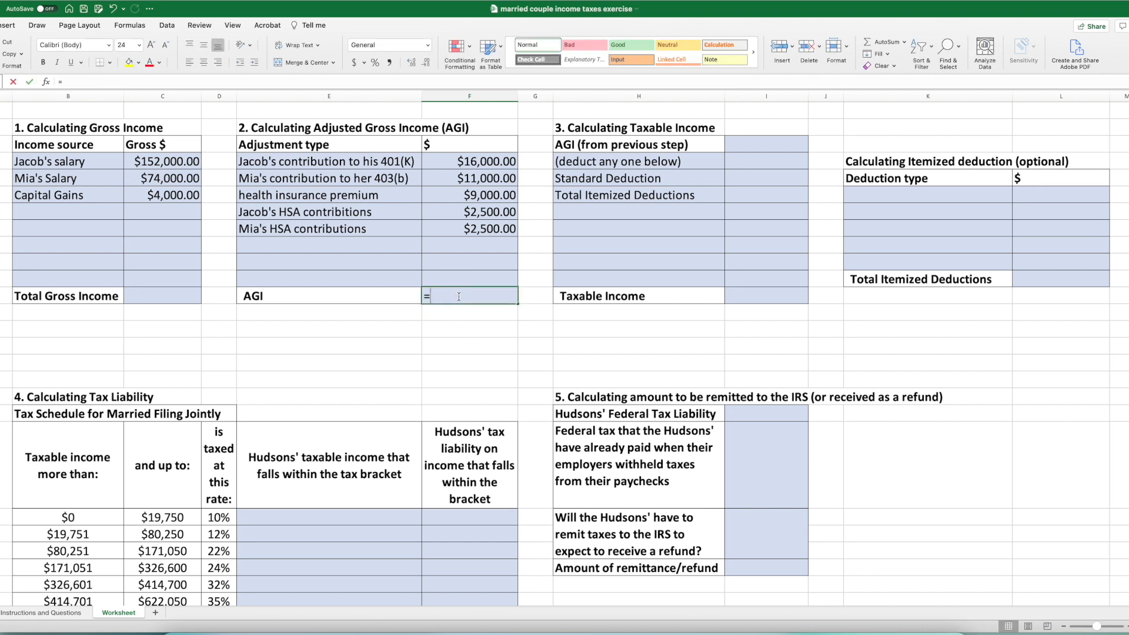
{"action": "key", "text": "BackSpace"}
{"action": "key", "text": "Escape"}
- Calculate total gross income in C12 with AutoSum over the income amounts in C4:C11
{"action": "left_click", "coordinate": [169, 296]}
{"action": "left_click", "coordinate": [886, 43]}
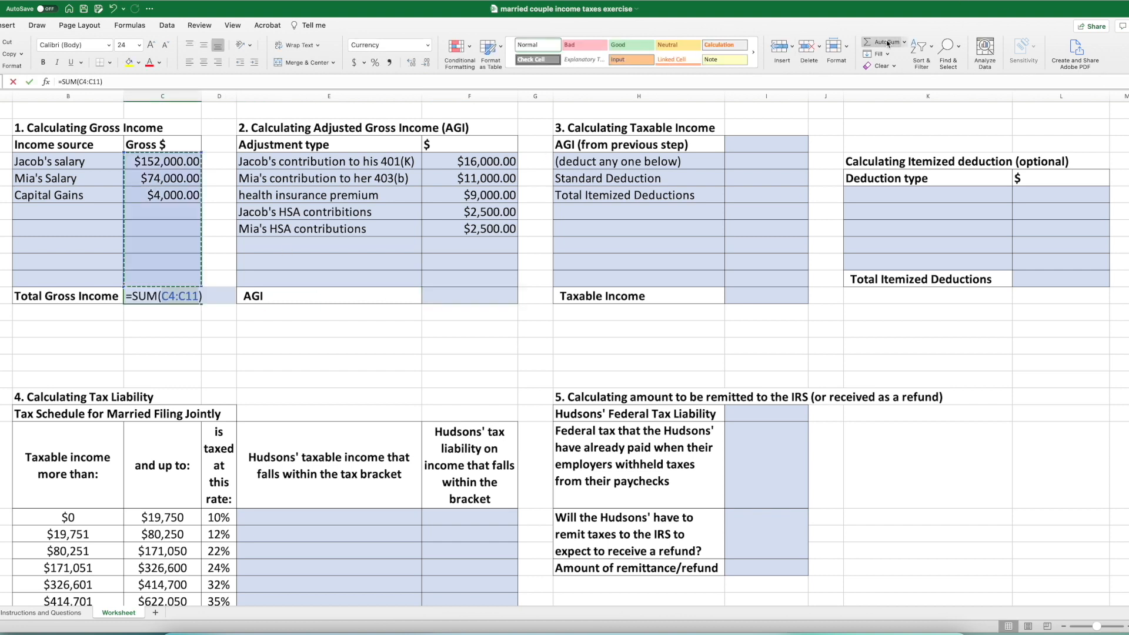
{"action": "key", "text": "Return"}
- Calculate AGI in F12 by subtracting the summed adjustments from total gross income, using =C12-SUM(F4:F8)
{"action": "left_click", "coordinate": [441, 303]}
{"action": "type", "text": "="}
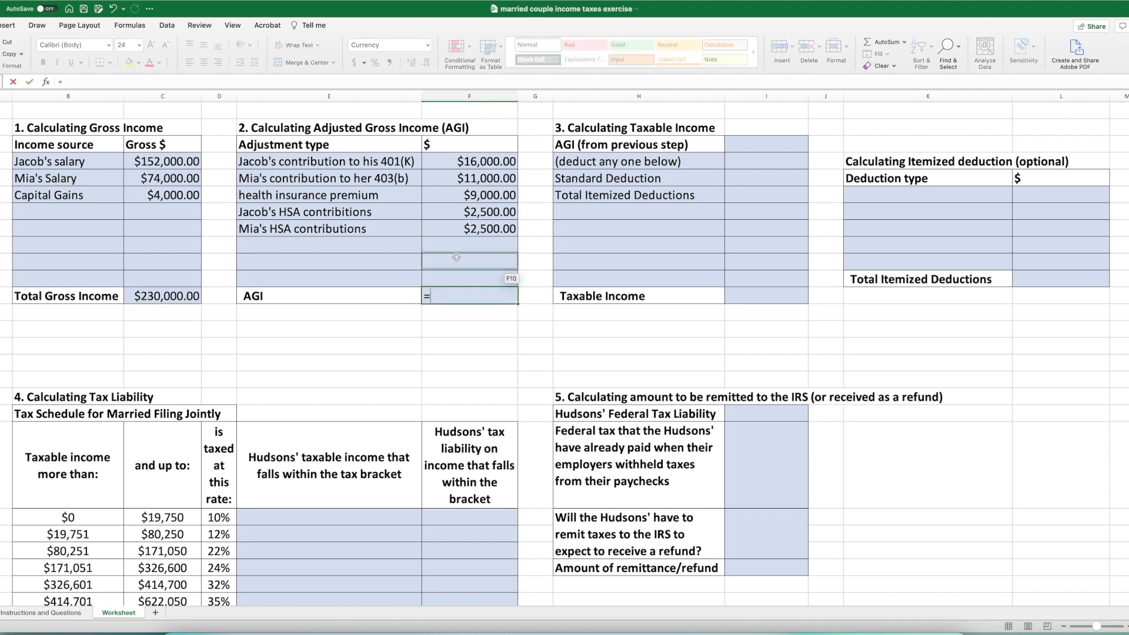
{"action": "left_click", "coordinate": [177, 299]}
{"action": "type", "text": "-sum("}
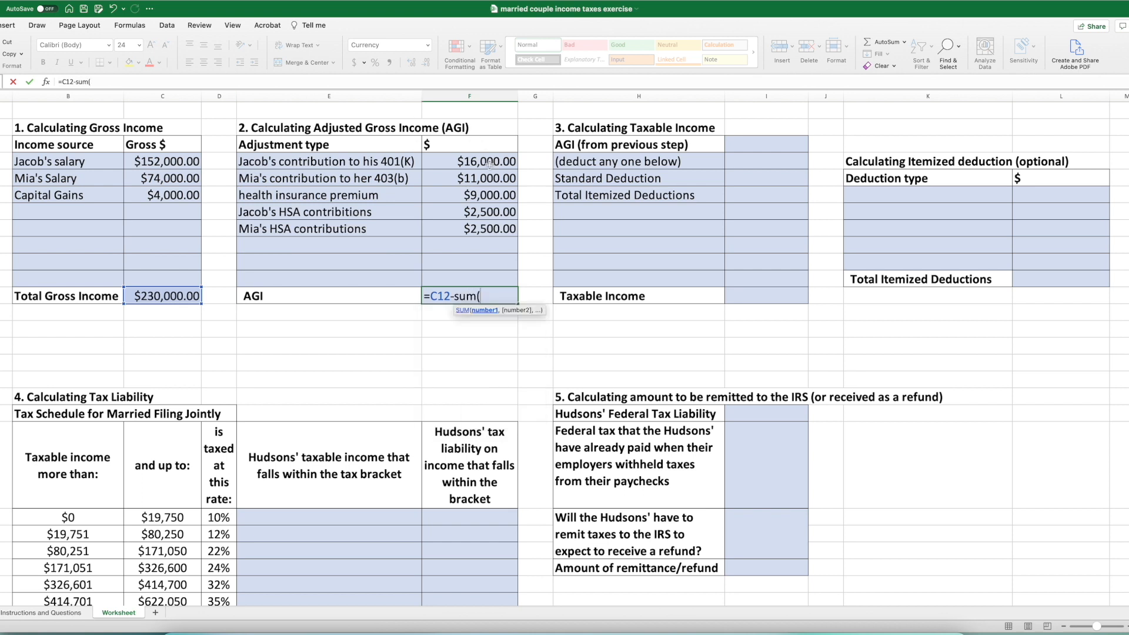
{"action": "left_click_drag", "start_coordinate": [487, 164], "coordinate": [490, 229]}
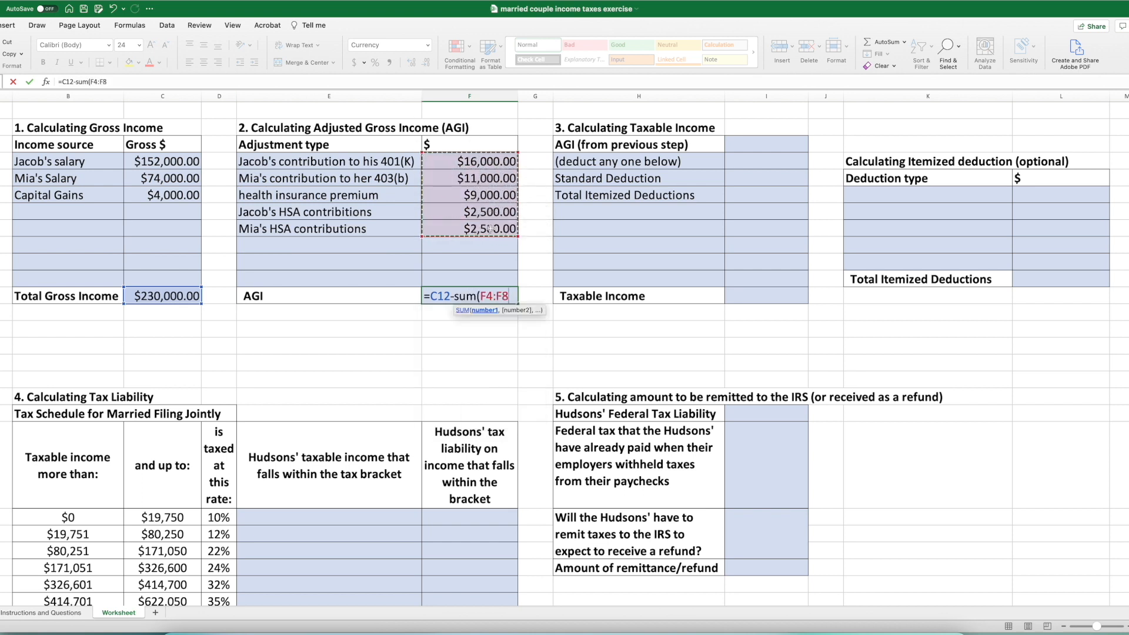
{"action": "type", "text": ")"}
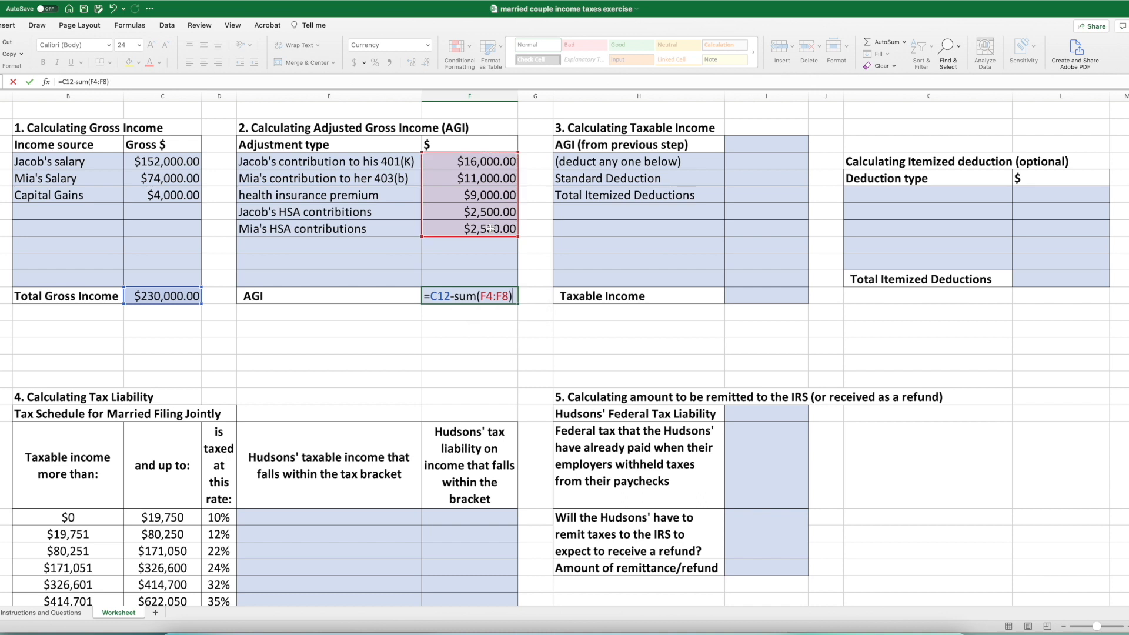
{"action": "key", "text": "Return"}
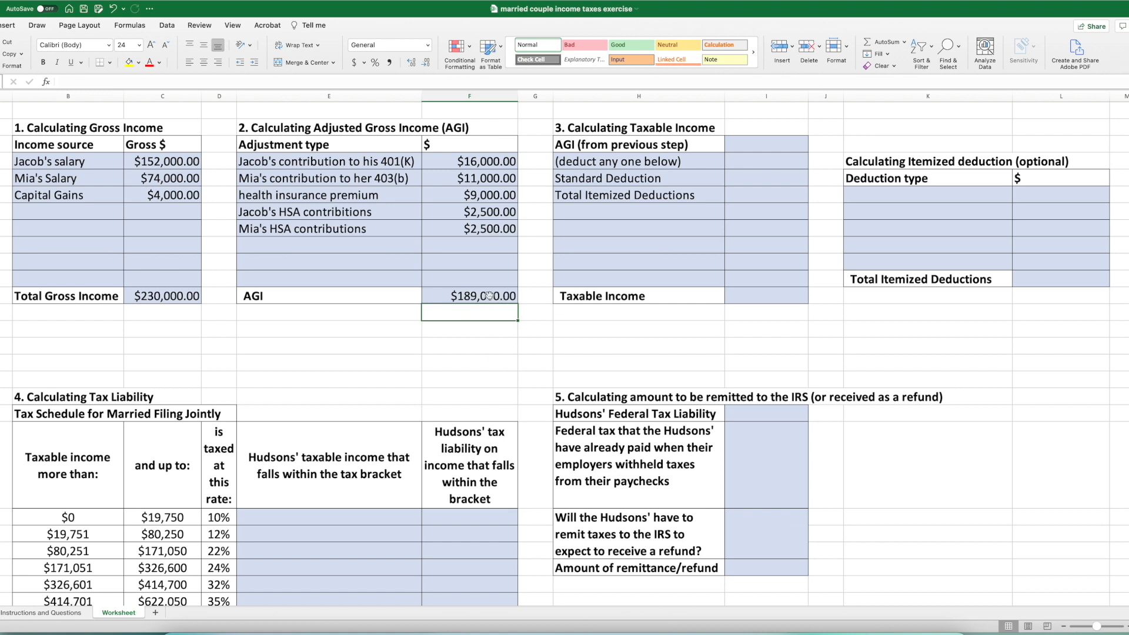
- Link the "AGI (from previous step)" amount in the taxable income section to the calculated AGI with =F12
{"action": "left_click", "coordinate": [746, 146]}
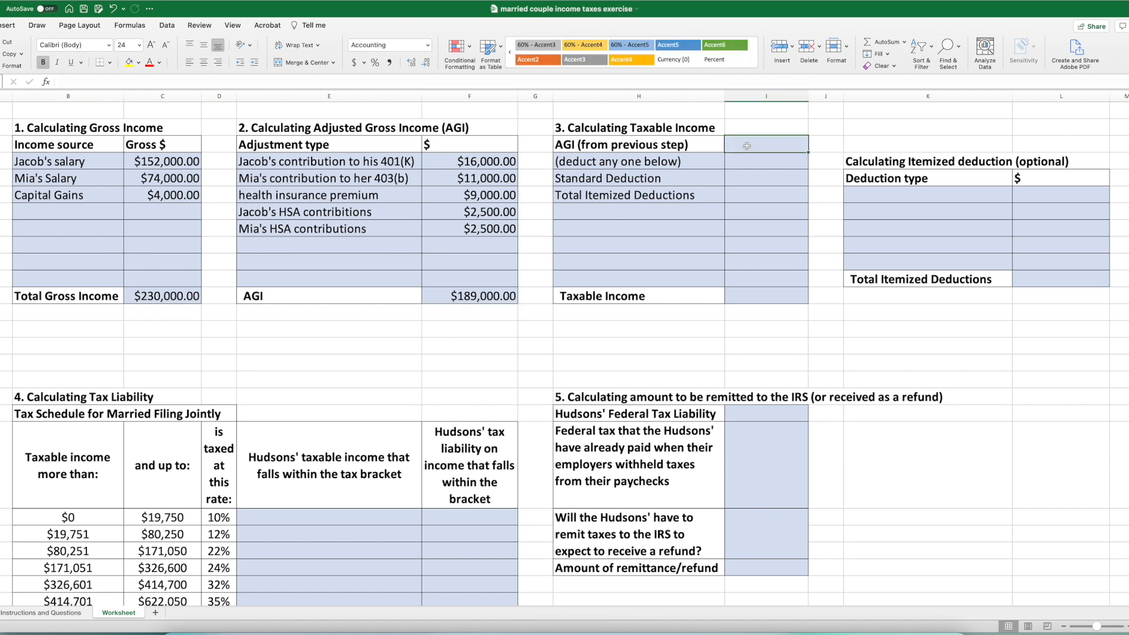
{"action": "type", "text": "="}
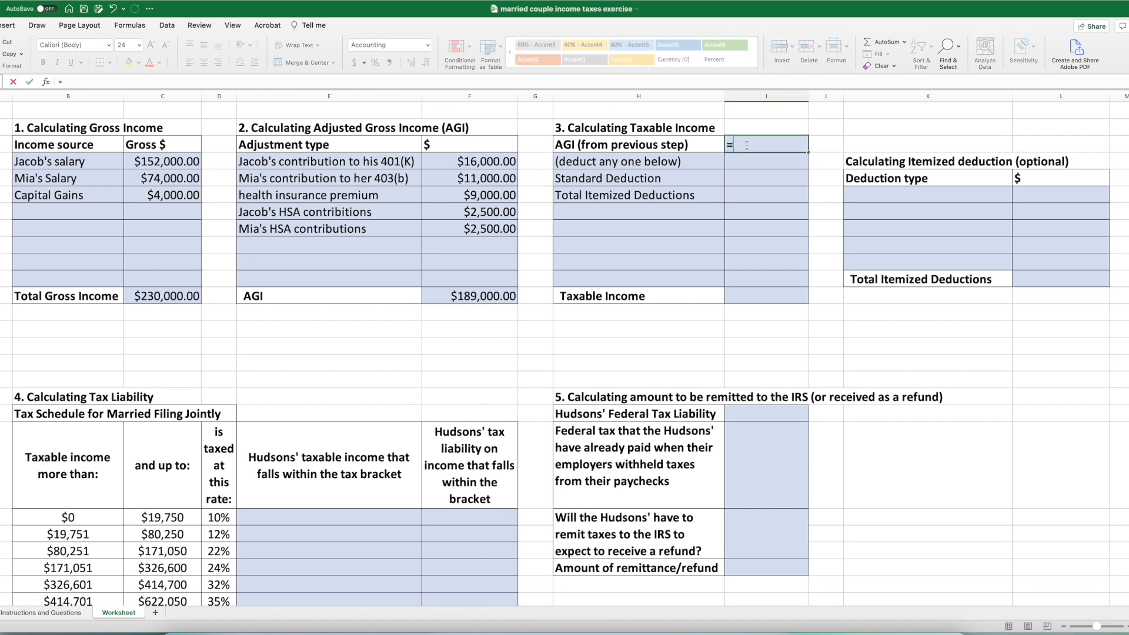
{"action": "left_click", "coordinate": [494, 298]}
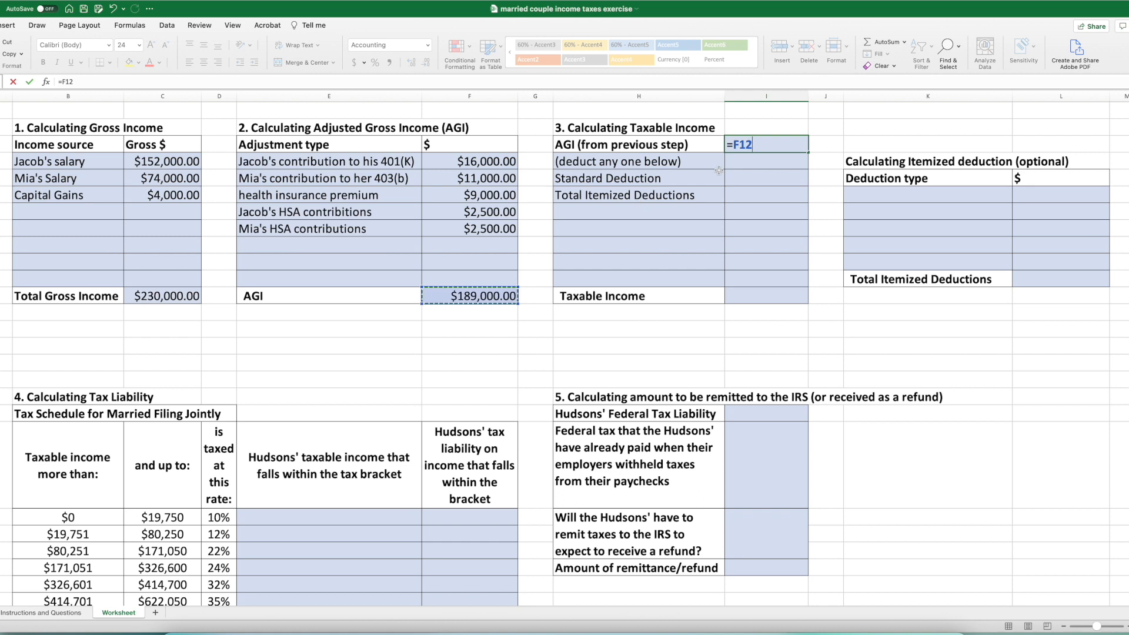
{"action": "key", "text": "Return"}
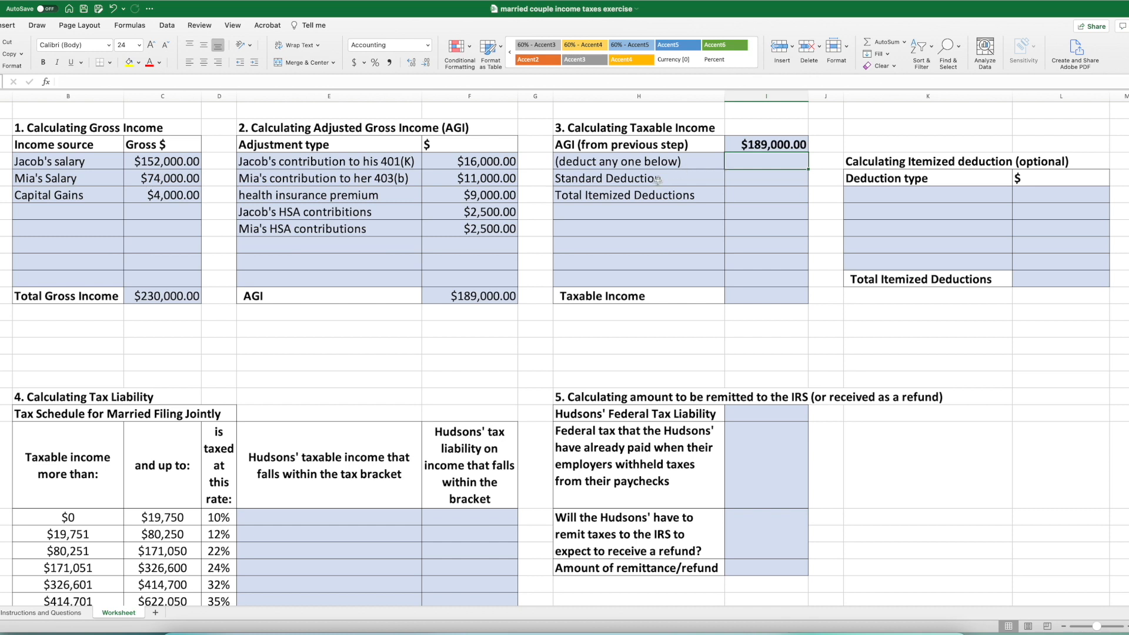
- Enter the standard deduction of 24800 from the case text in the taxable income section
{"action": "left_click", "coordinate": [44, 612]}
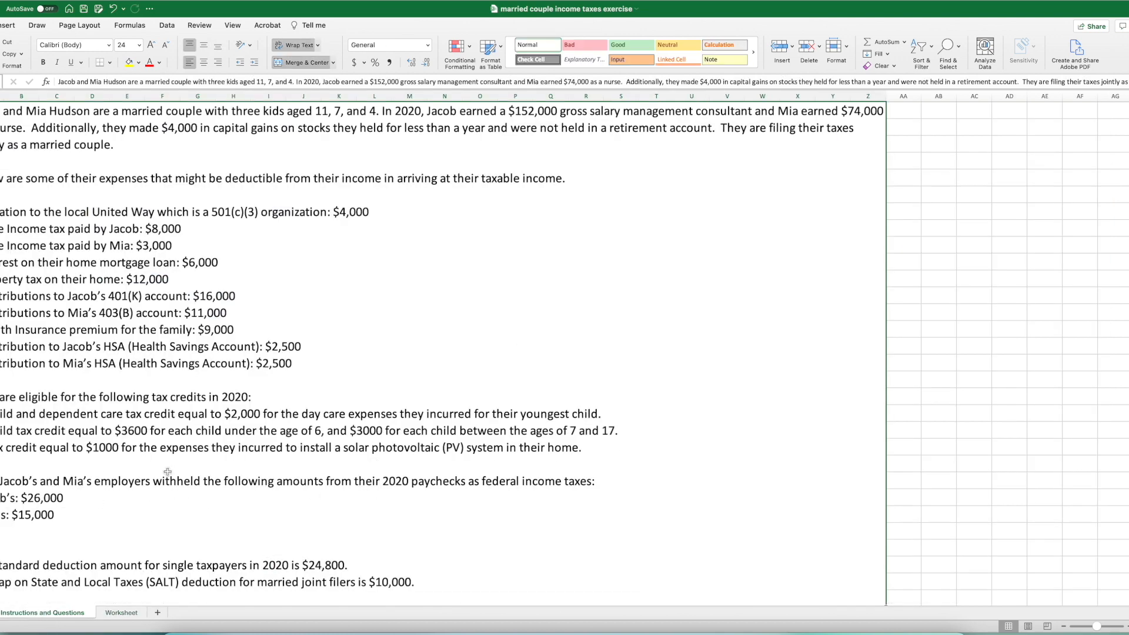
{"action": "scroll", "coordinate": [275, 571], "scroll_direction": "right", "scroll_amount": 1}
{"action": "scroll", "coordinate": [274, 571], "scroll_direction": "right", "scroll_amount": 1}
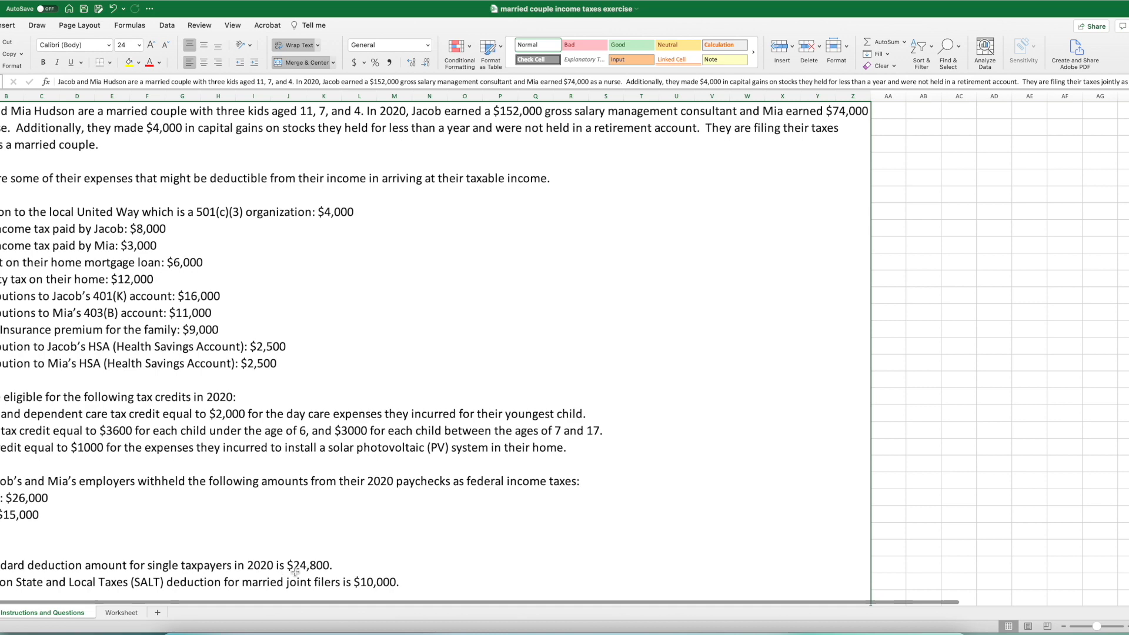
{"action": "left_click", "coordinate": [130, 614]}
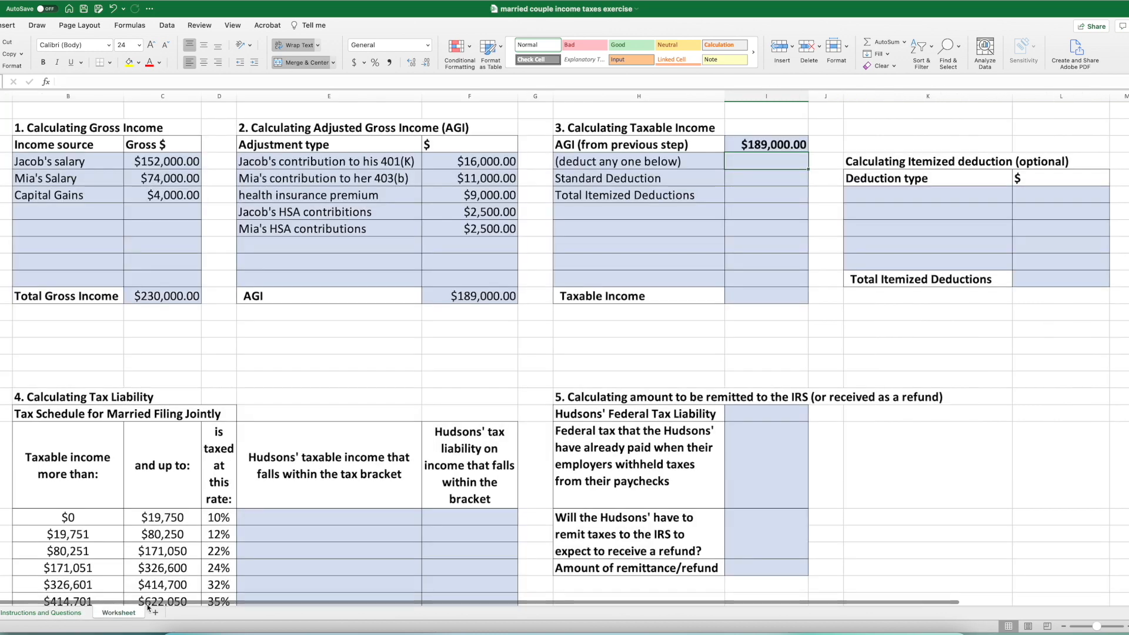
{"action": "left_click", "coordinate": [741, 177]}
{"action": "type", "text": "24800"}
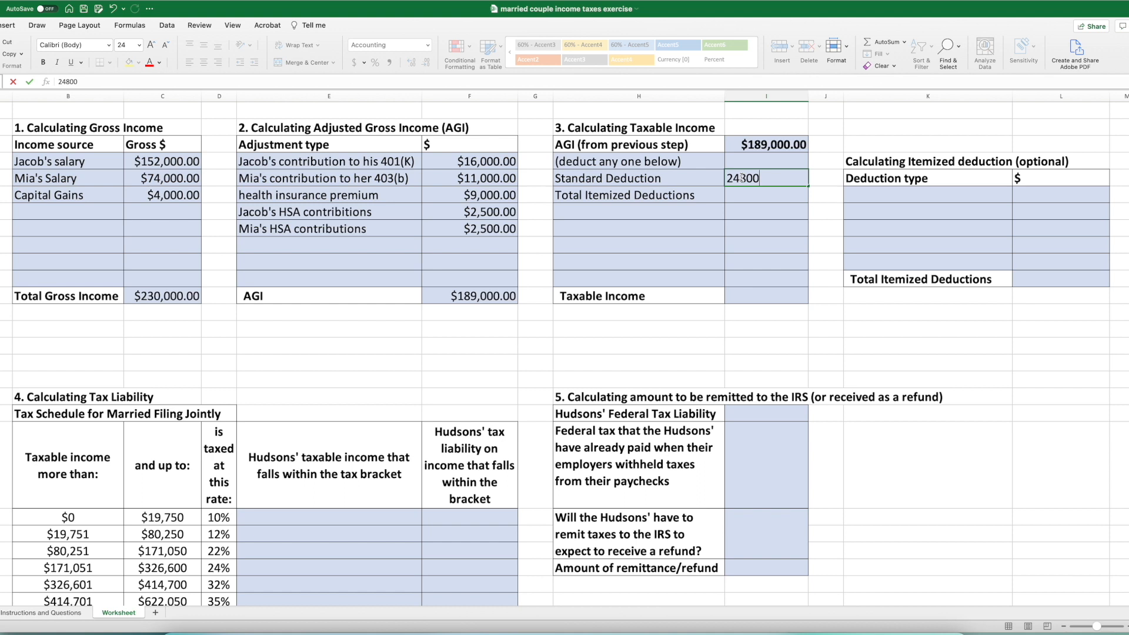
{"action": "key", "text": "Return"}
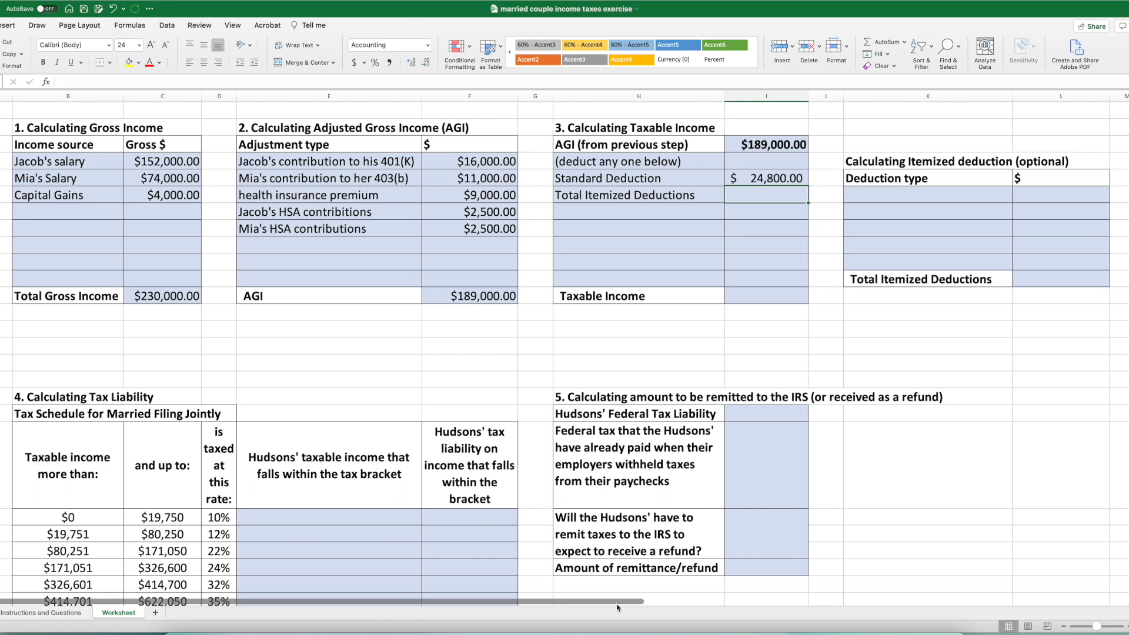
- Add "charitable donation" as the first itemized deduction, with the amount of 4000 from the case text
{"action": "left_click", "coordinate": [885, 199]}
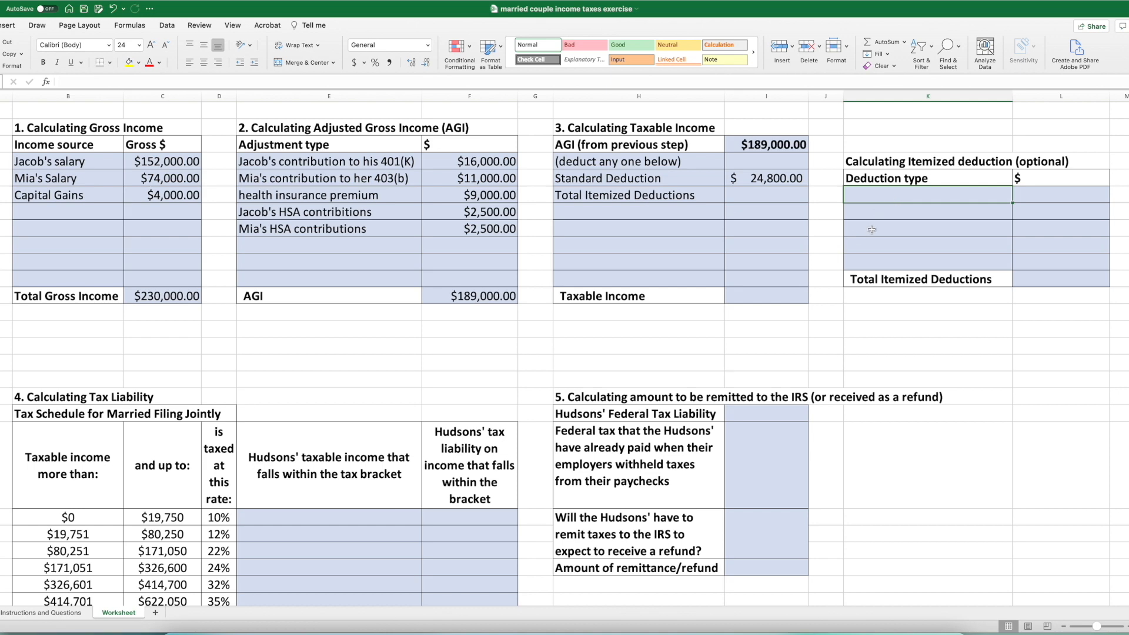
{"action": "left_click", "coordinate": [60, 614]}
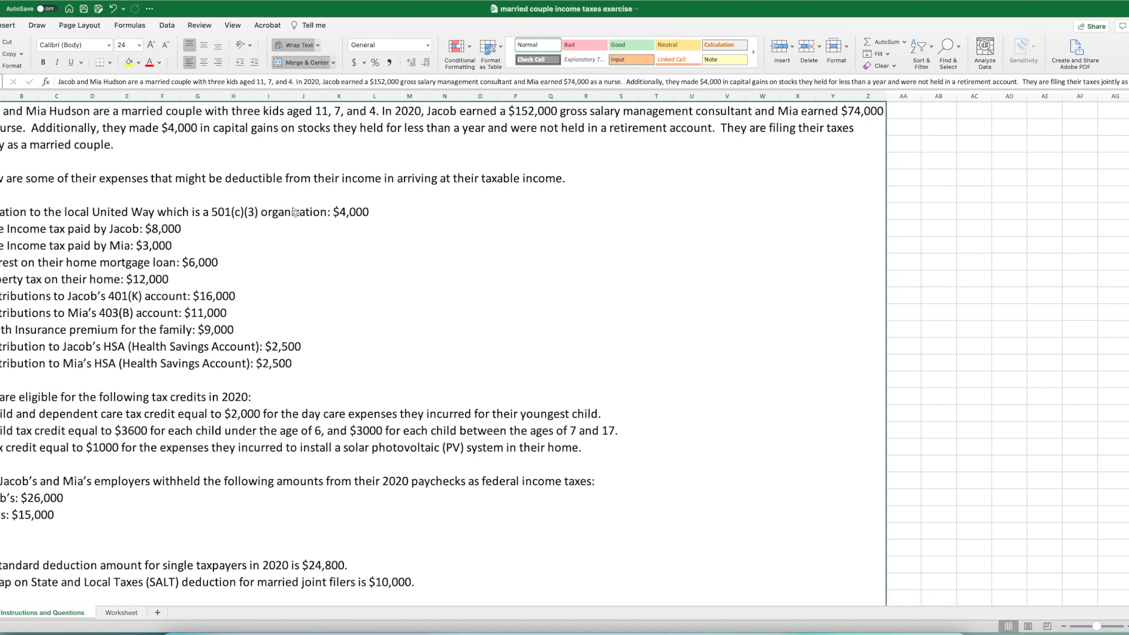
{"action": "left_click", "coordinate": [119, 614]}
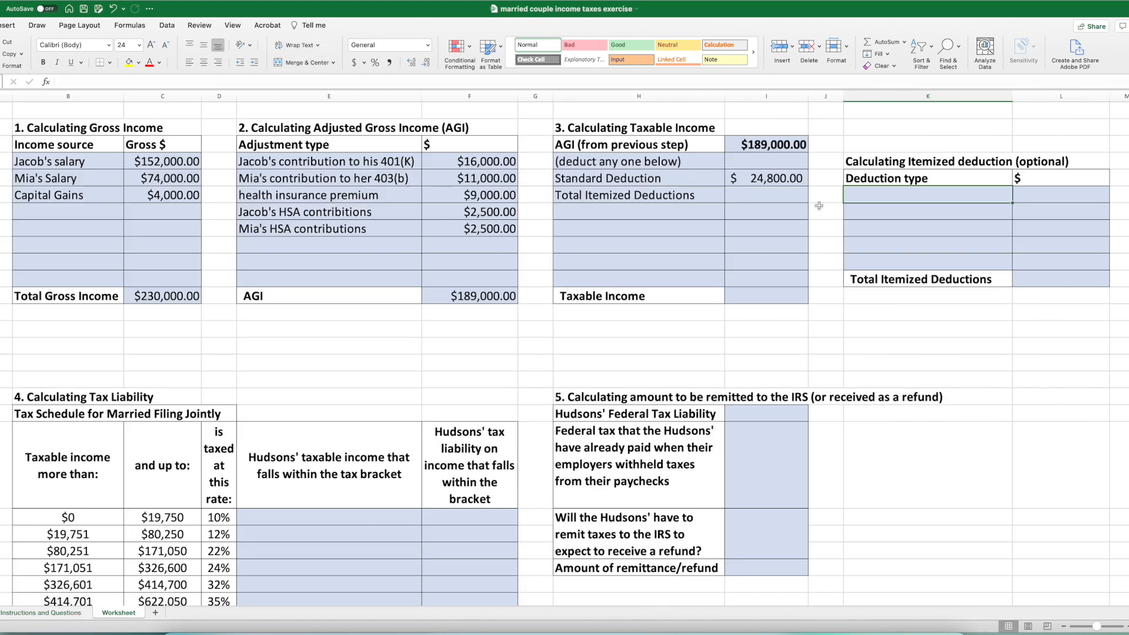
{"action": "type", "text": "charitable donation"}
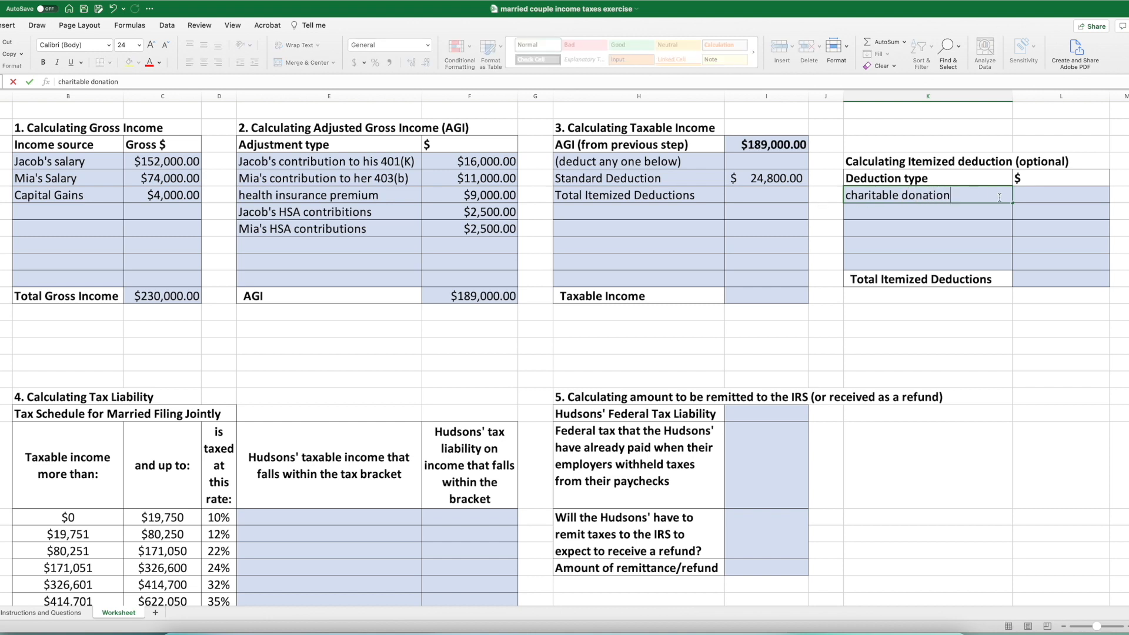
{"action": "left_click", "coordinate": [53, 613]}
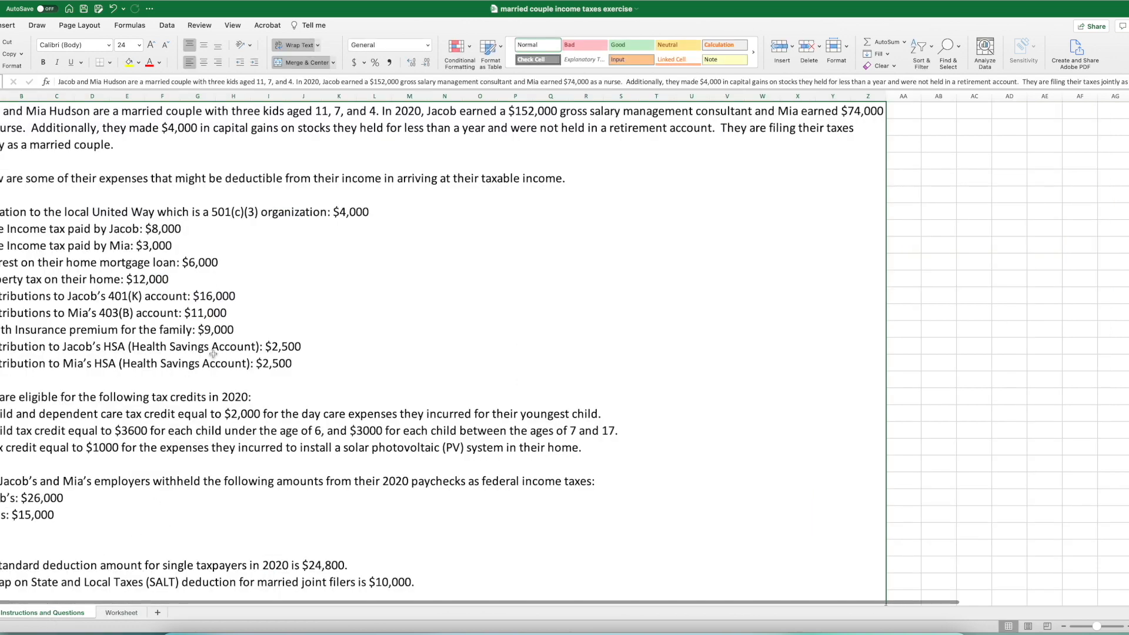
{"action": "left_click", "coordinate": [123, 613]}
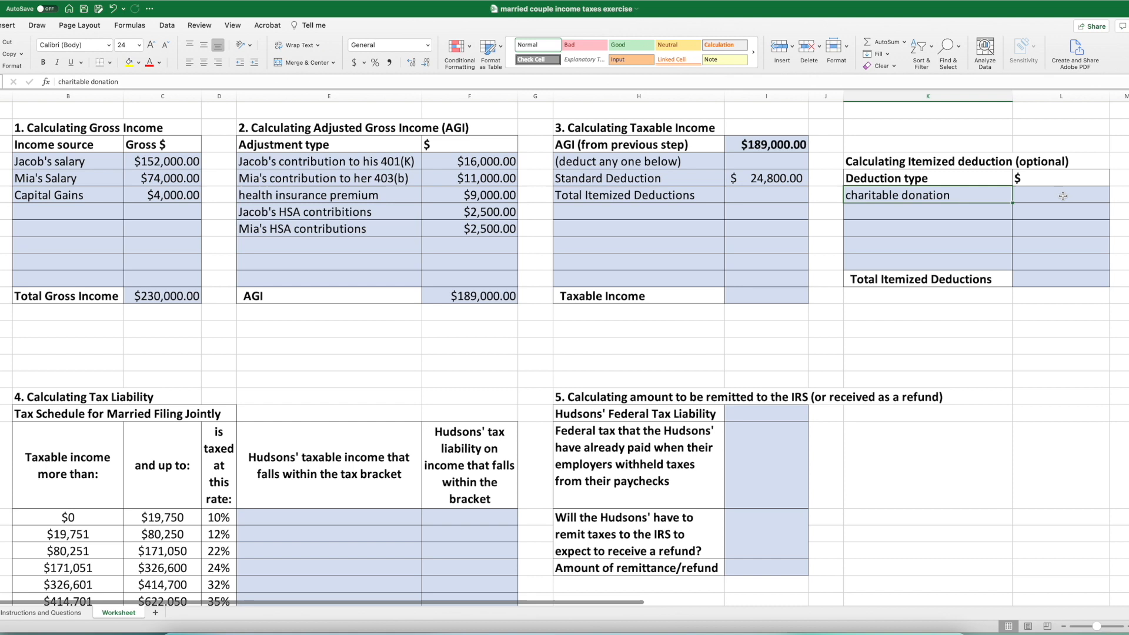
{"action": "type", "text": "4000"}
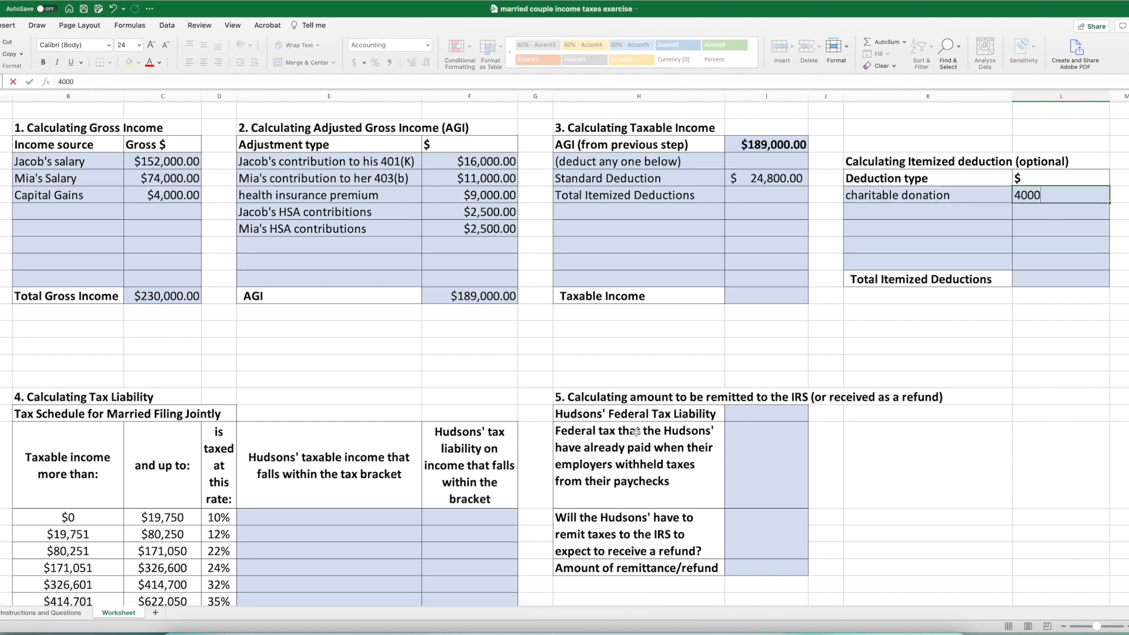
{"action": "key", "text": "Return"}
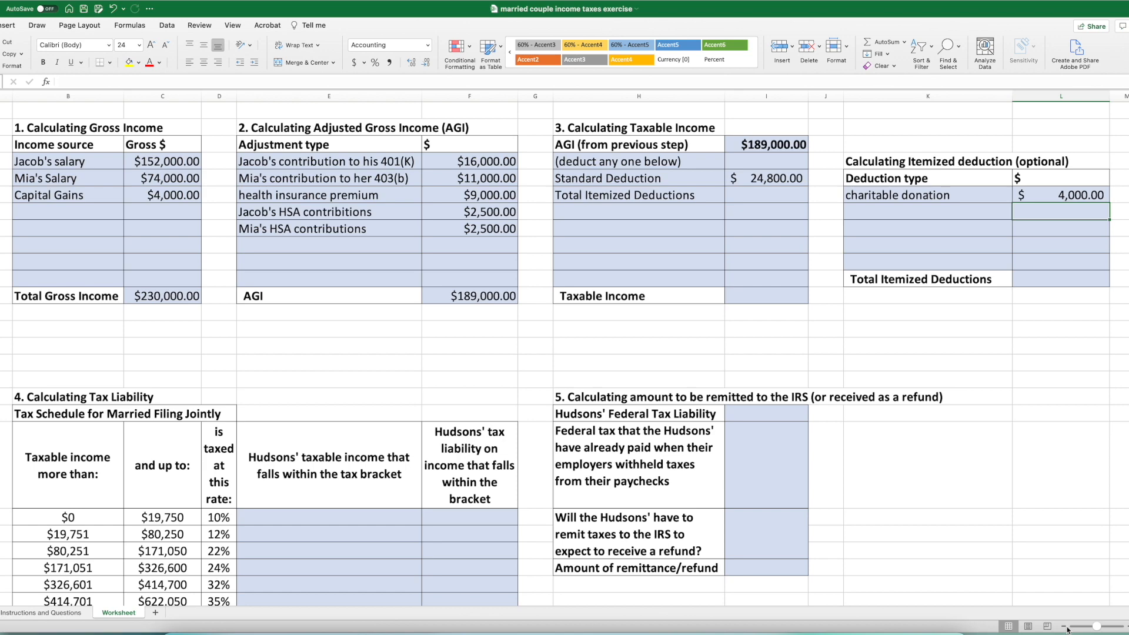
- List the husband's state taxes and the wife's state taxes as the first two types in the SALT deduction table
{"action": "left_click", "coordinate": [66, 613]}
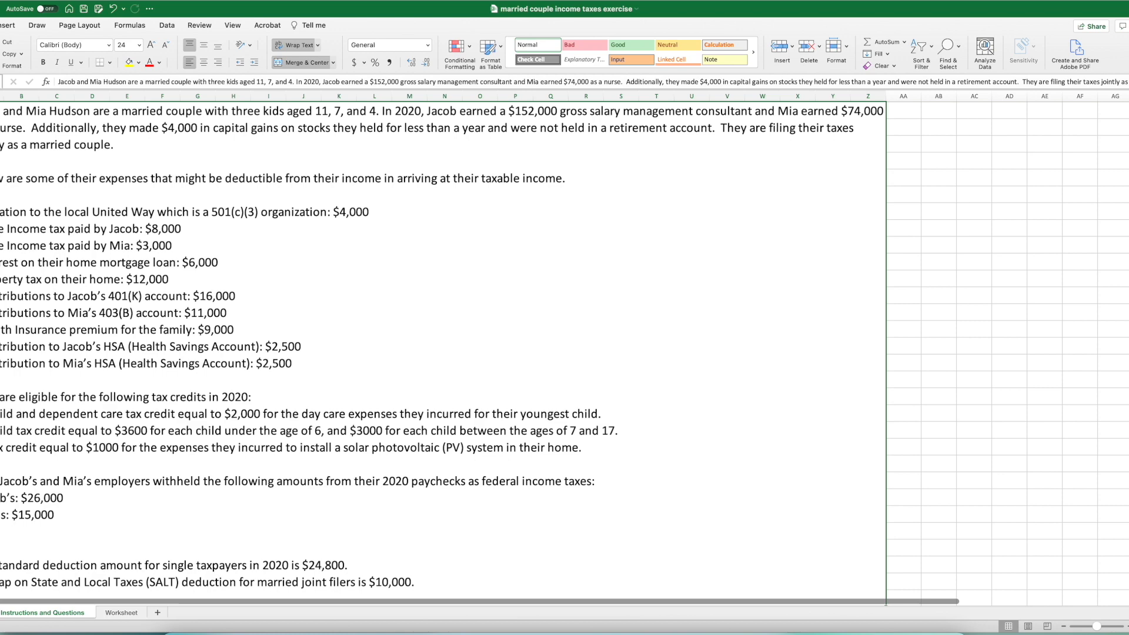
{"action": "left_click", "coordinate": [122, 613]}
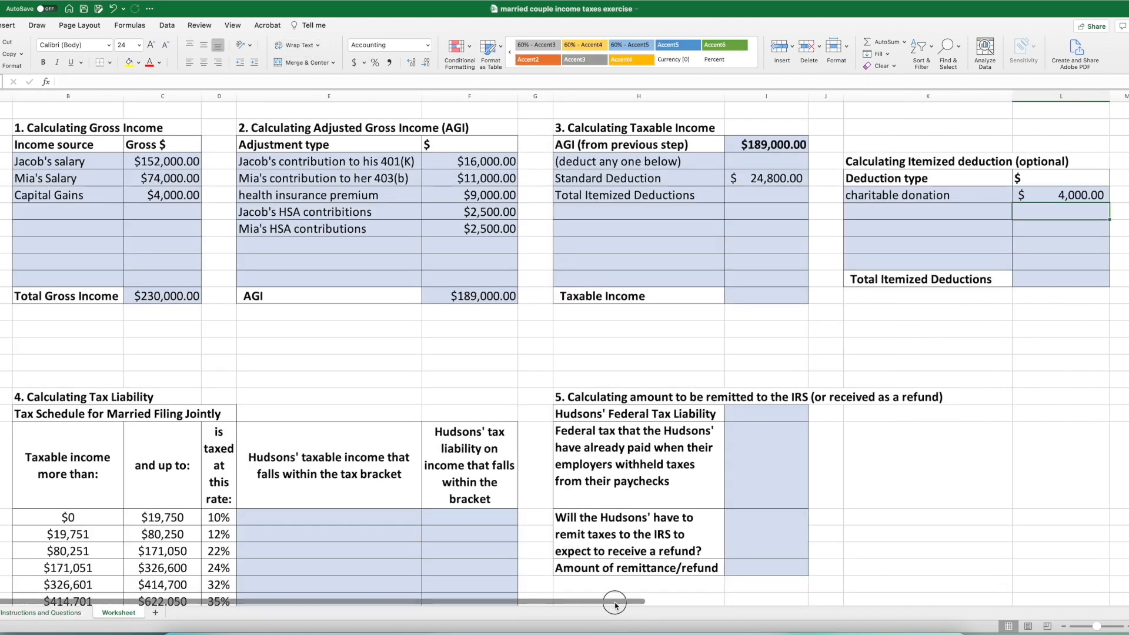
{"action": "scroll", "coordinate": [611, 606], "scroll_direction": "right", "scroll_amount": 5}
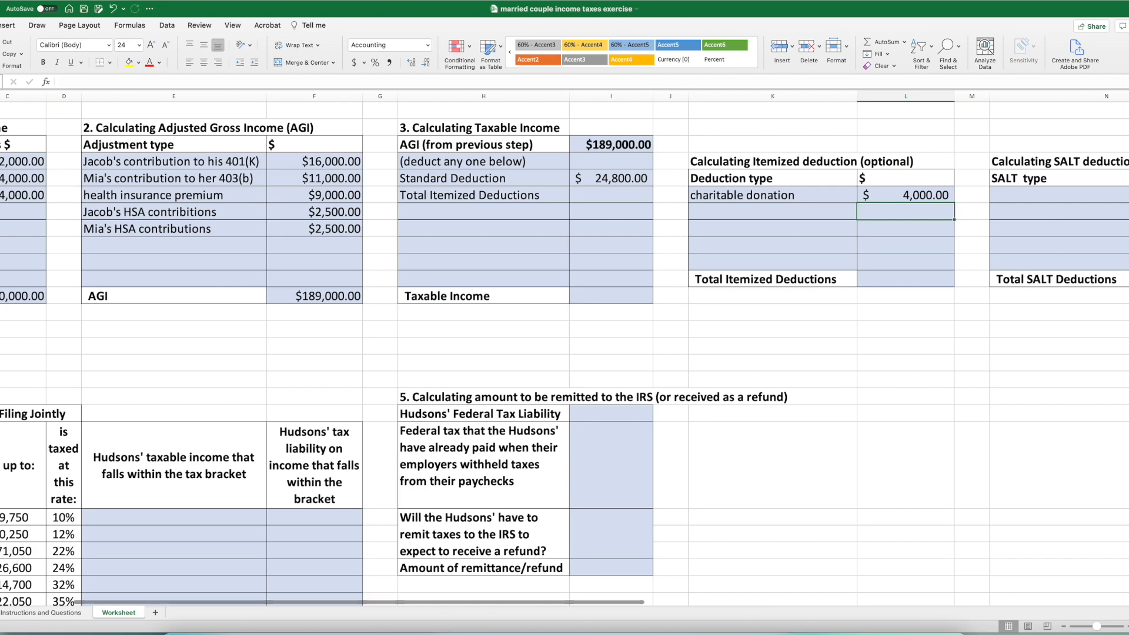
{"action": "left_click", "coordinate": [680, 607]}
{"action": "left_click_drag", "start_coordinate": [715, 605], "coordinate": [537, 611]}
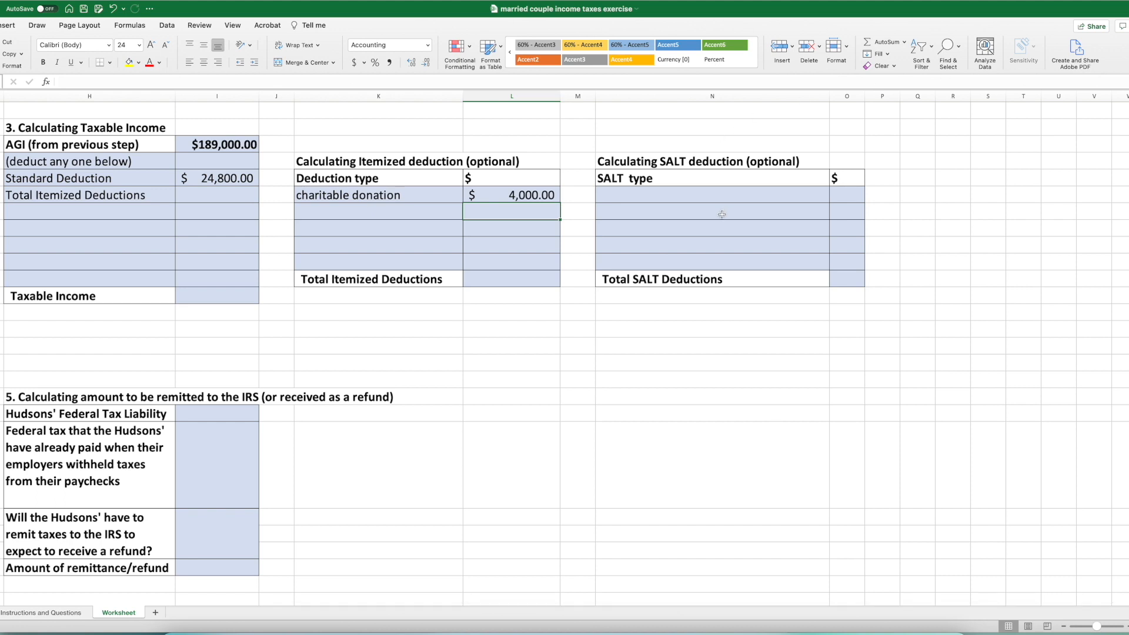
{"action": "left_click", "coordinate": [628, 201]}
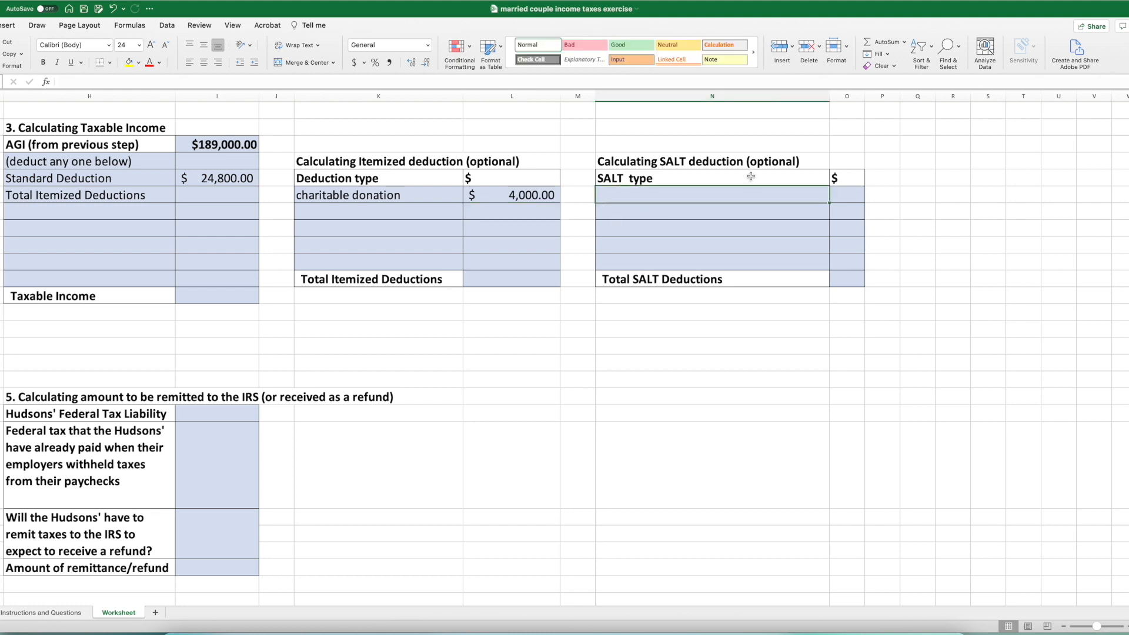
{"action": "type", "text": "Jacob"}
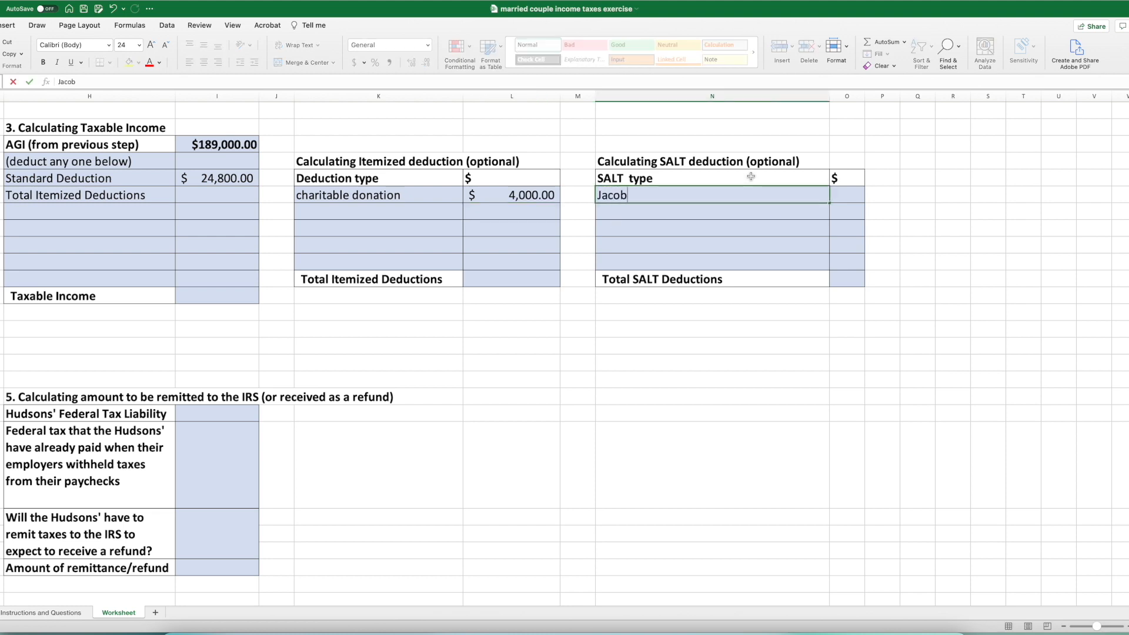
{"action": "type", "text": "'s tate taxes"}
{"action": "key", "text": "Return"}
{"action": "type", "text": "Mia "}
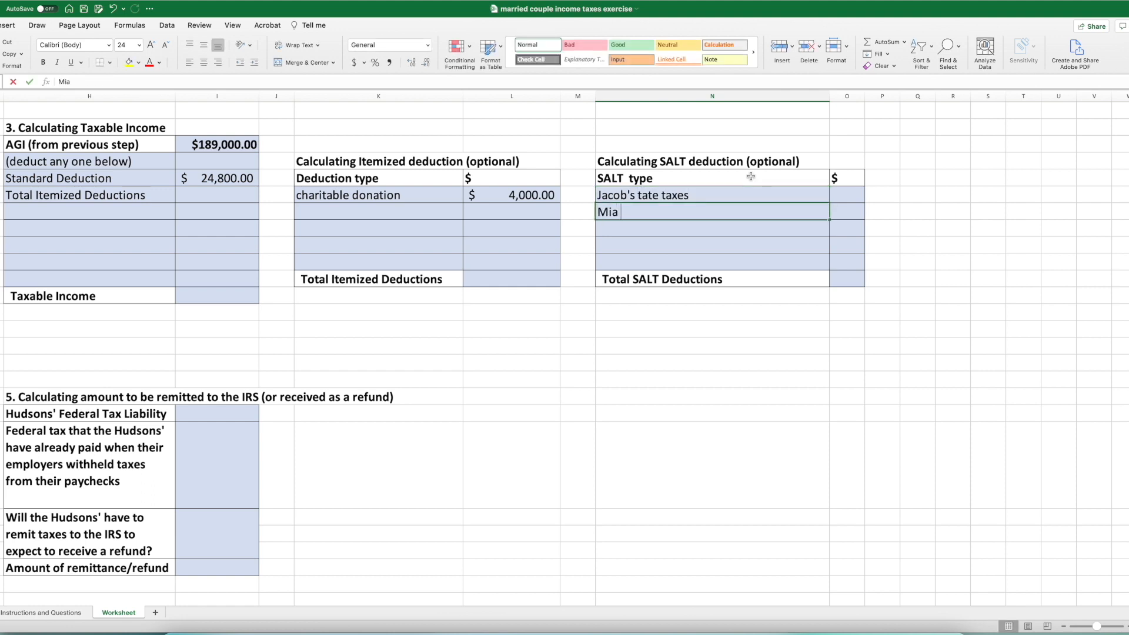
{"action": "type", "text": "state taxes"}
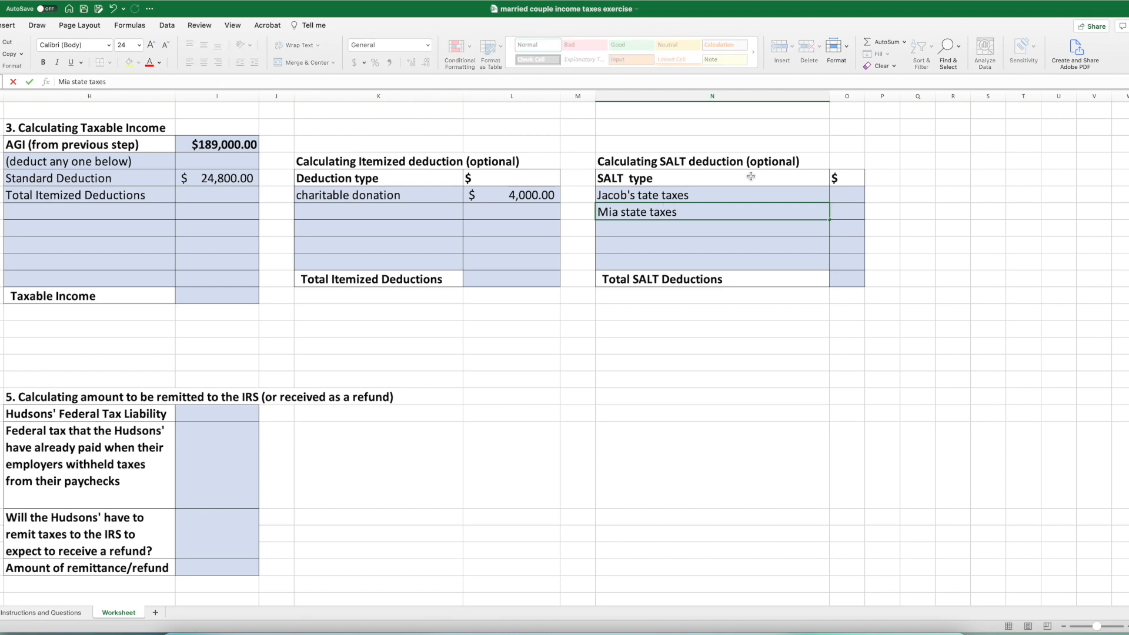
{"action": "key", "text": "Return"}
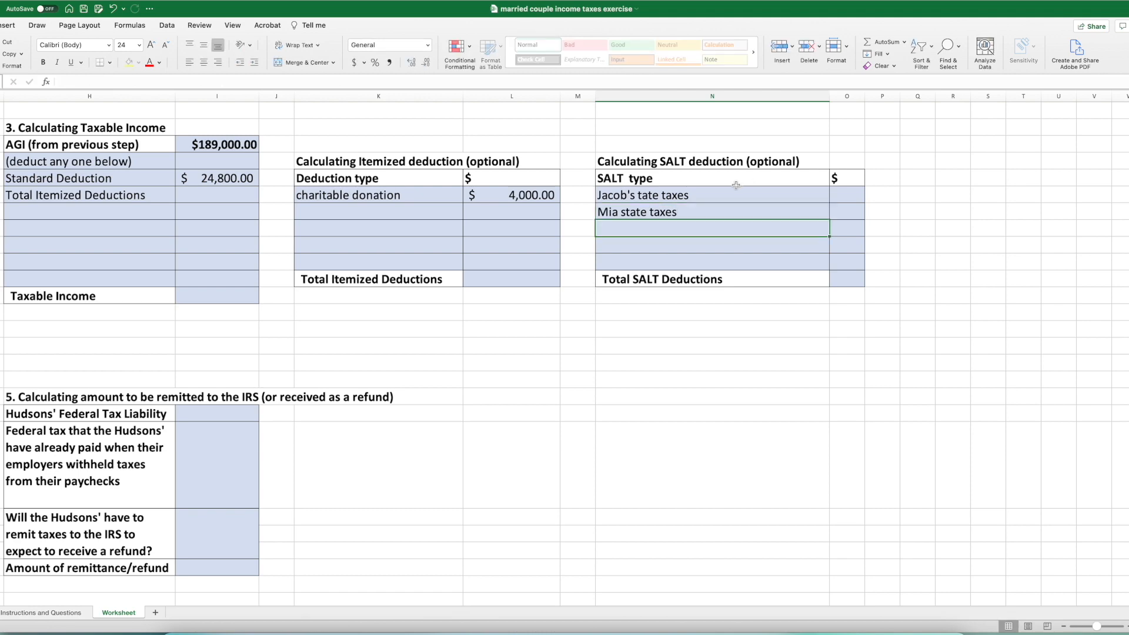
- Enter the state income tax amounts from the case text in the SALT table: 8000 for the husband and 3000 for the wife
{"action": "left_click", "coordinate": [69, 613]}
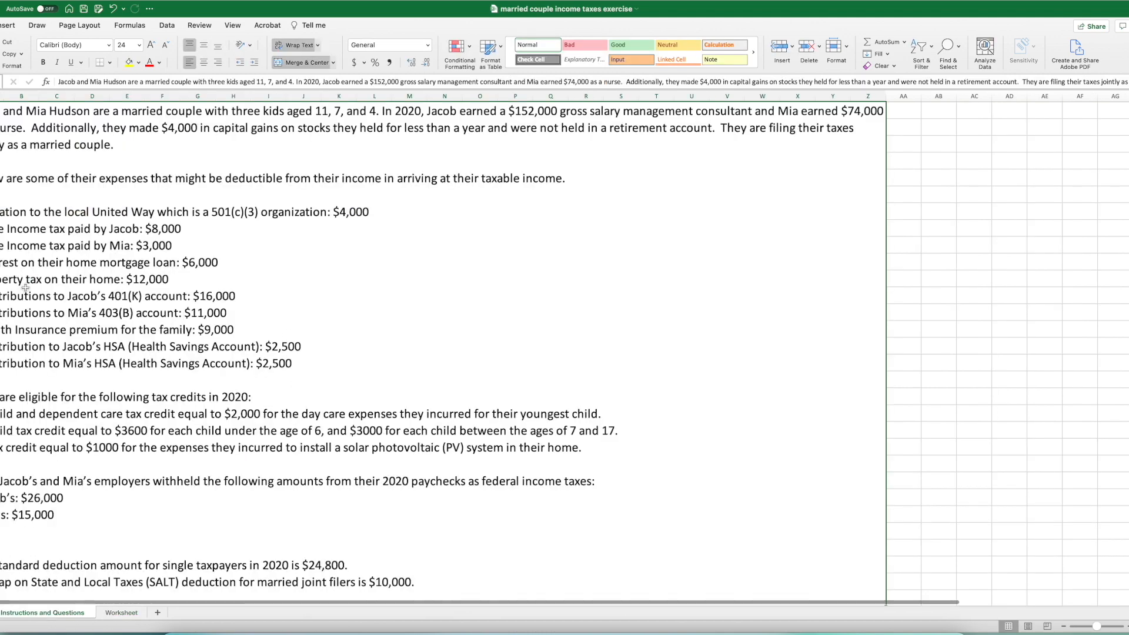
{"action": "left_click", "coordinate": [122, 613]}
{"action": "left_click", "coordinate": [842, 197]}
{"action": "type", "text": "8000"}
{"action": "key", "text": "Return"}
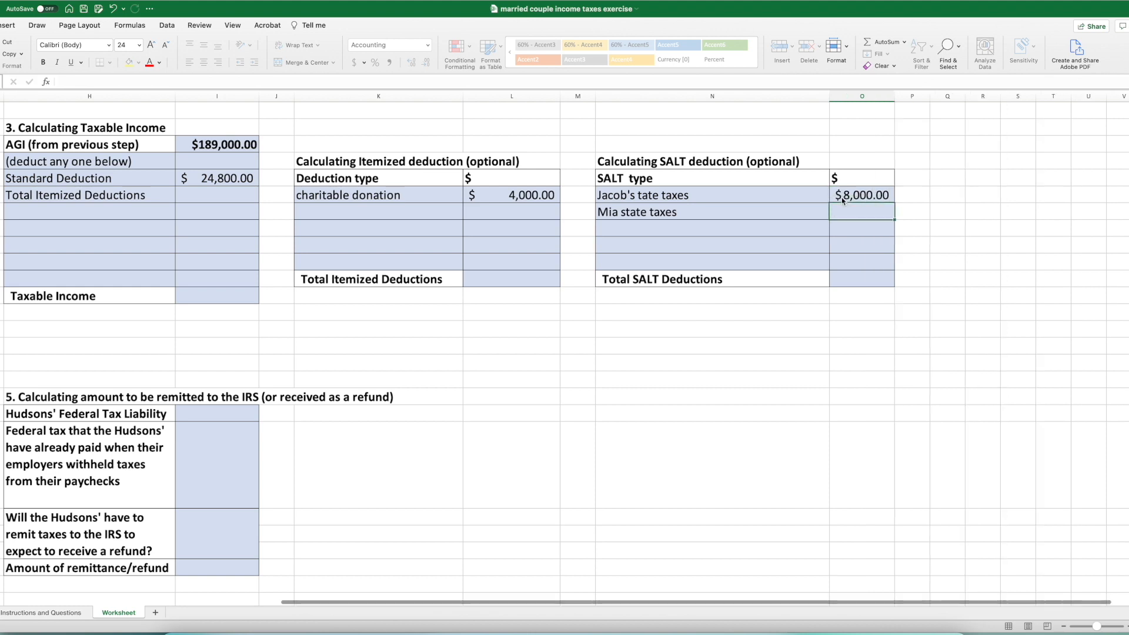
{"action": "type", "text": "3000"}
{"action": "key", "text": "Return"}
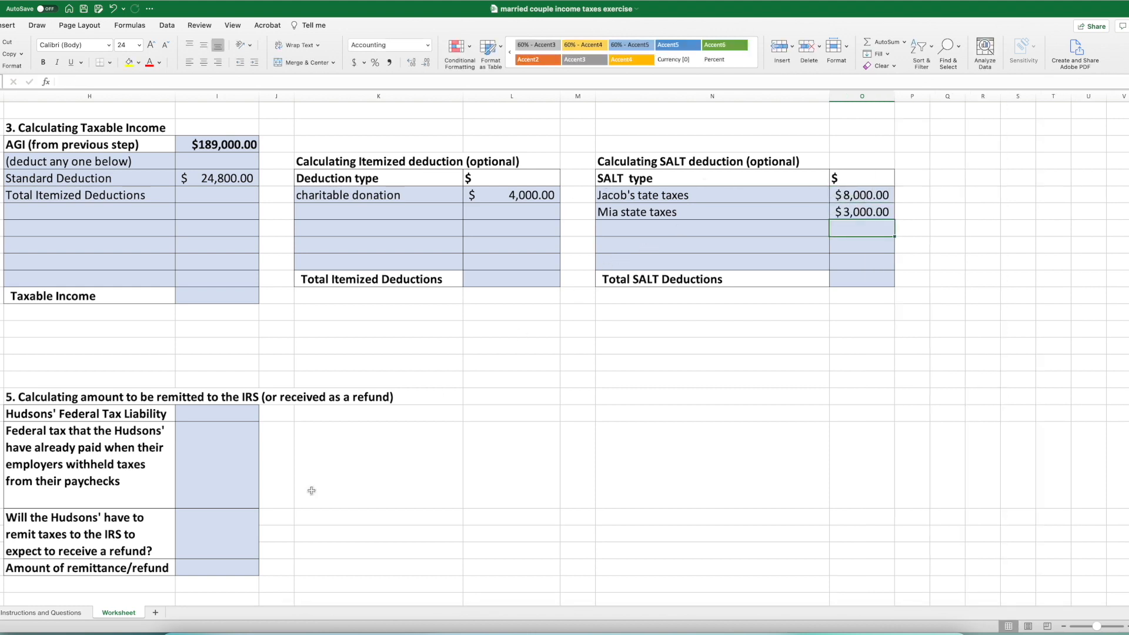
- Add "Property tax" as the third SALT type, with the amount of 12000 from the case text
{"action": "left_click", "coordinate": [44, 614]}
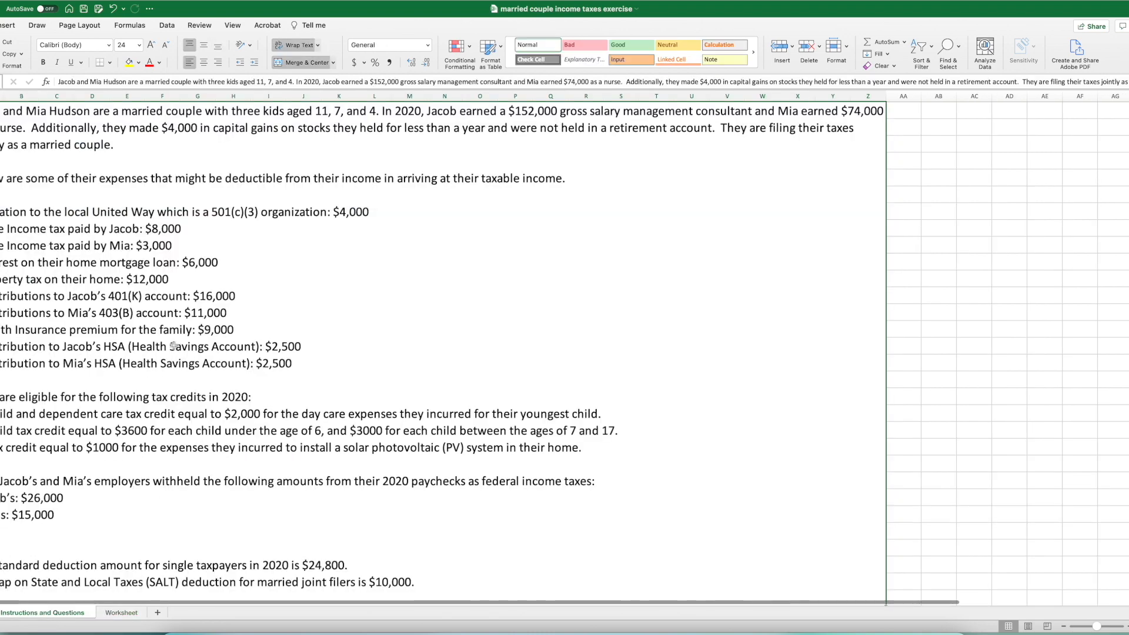
{"action": "scroll", "coordinate": [14, 284], "scroll_direction": "right", "scroll_amount": 1}
{"action": "scroll", "coordinate": [82, 285], "scroll_direction": "left", "scroll_amount": 1}
{"action": "scroll", "coordinate": [118, 288], "scroll_direction": "right", "scroll_amount": 1}
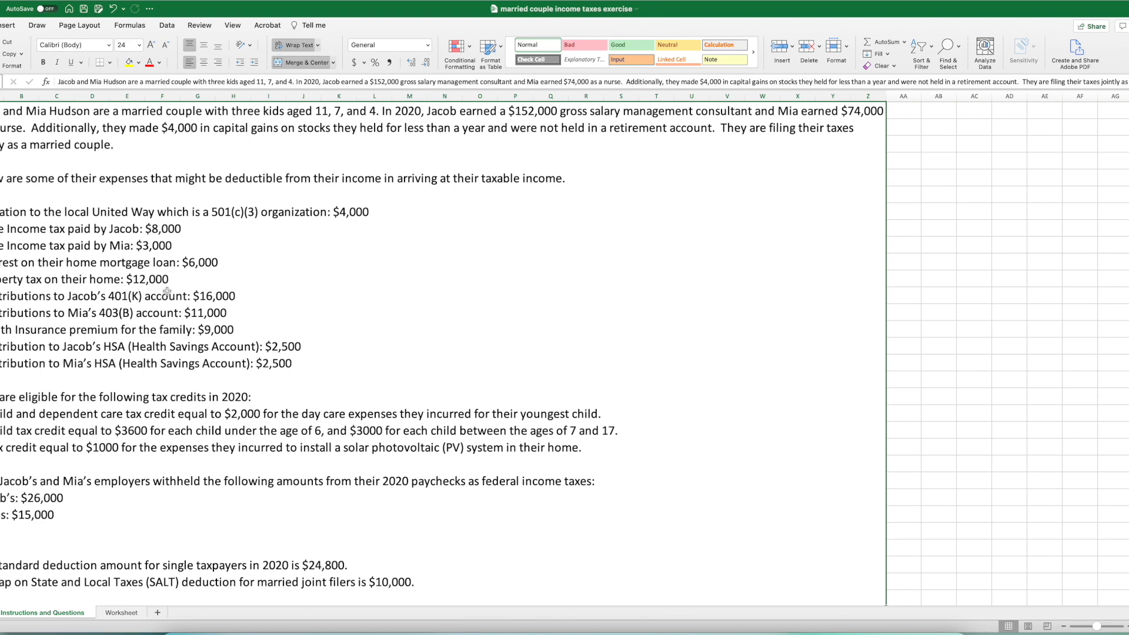
{"action": "left_click", "coordinate": [123, 615]}
{"action": "left_click", "coordinate": [672, 234]}
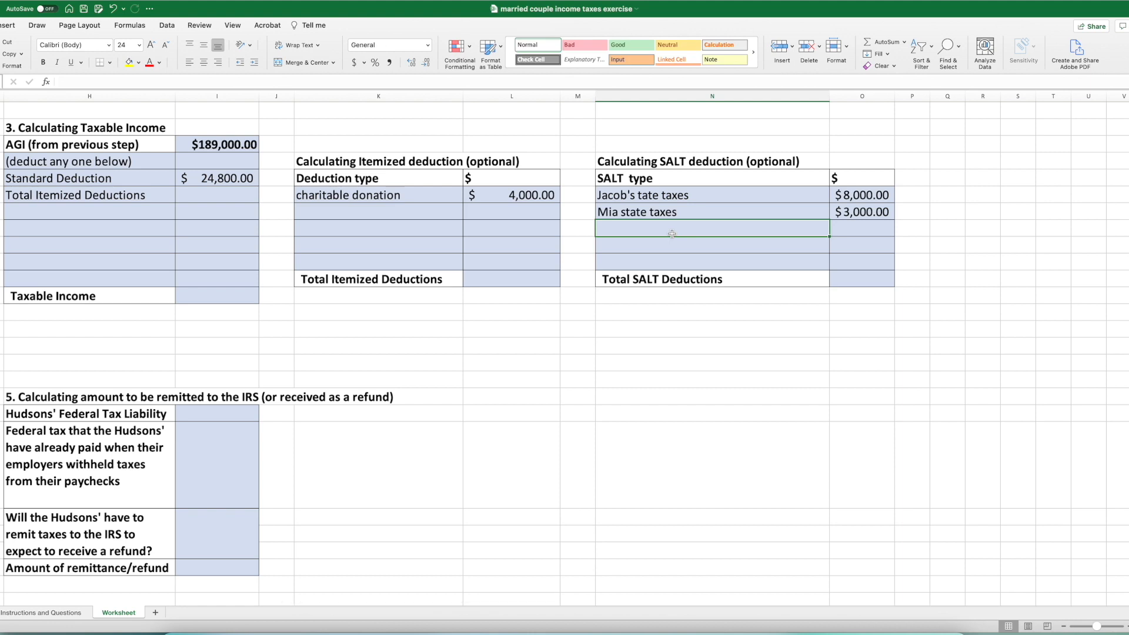
{"action": "type", "text": "Property tax"}
{"action": "left_click", "coordinate": [860, 230]}
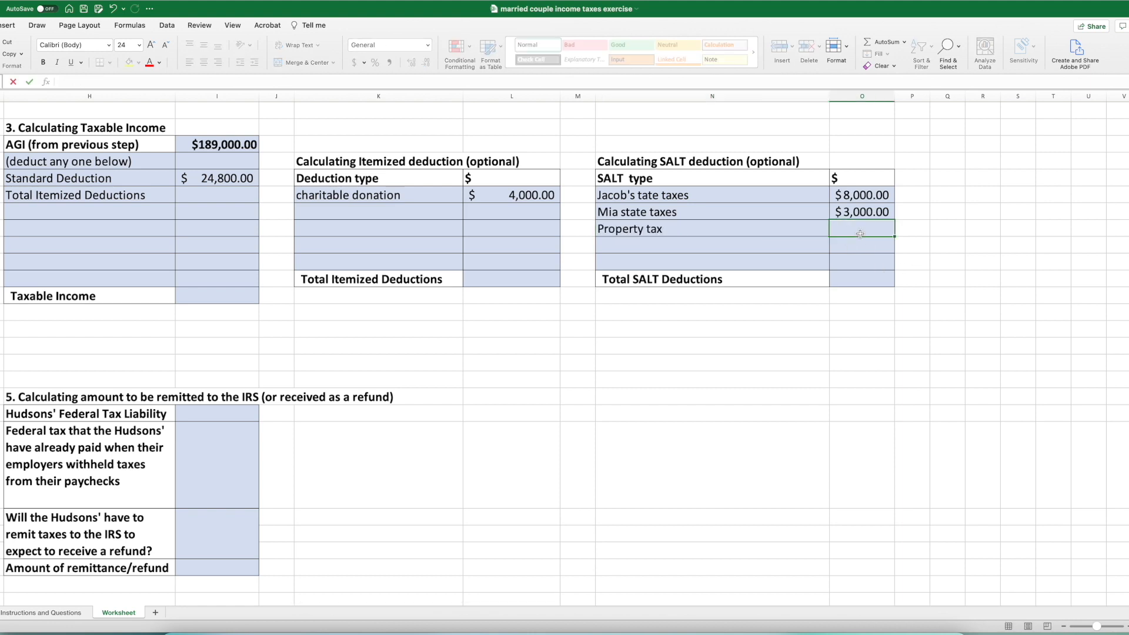
{"action": "type", "text": "12,0"}
{"action": "type", "text": "000"}
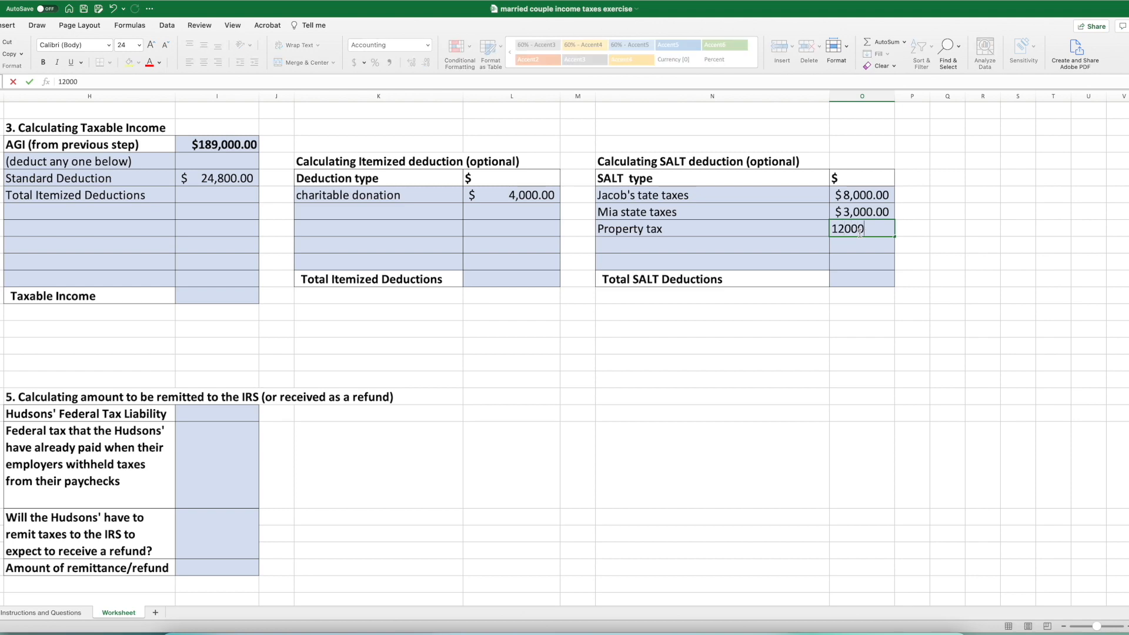
{"action": "key", "text": "Return"}
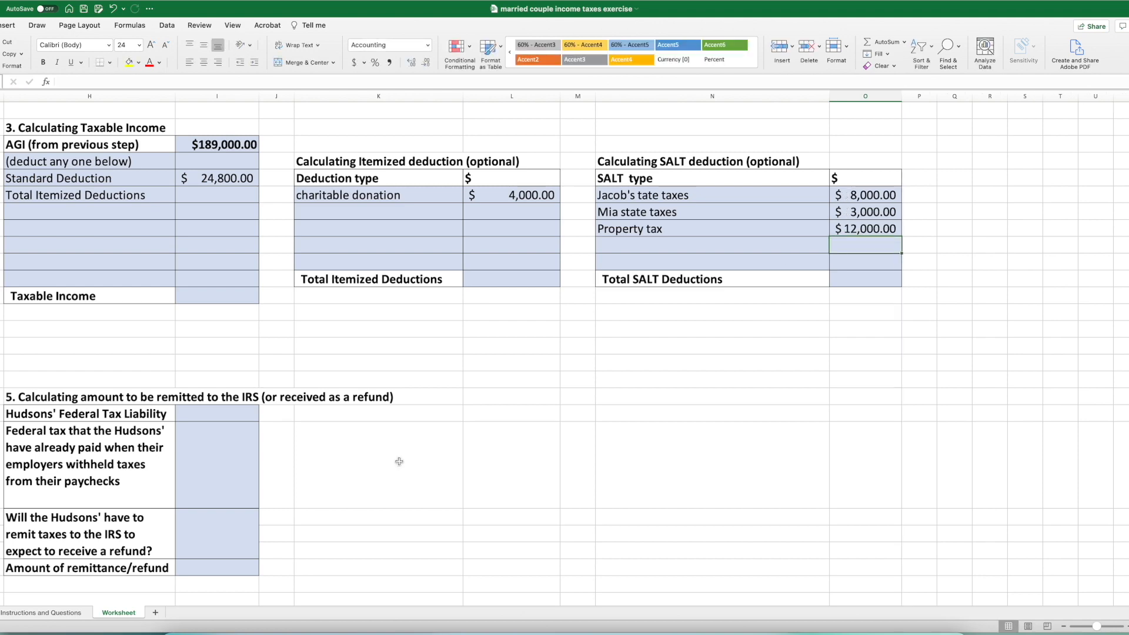
- Calculate Total SALT Deductions by summing the SALT amounts with =SUM(O6:O10)
{"action": "left_click", "coordinate": [20, 613]}
{"action": "left_click", "coordinate": [119, 613]}
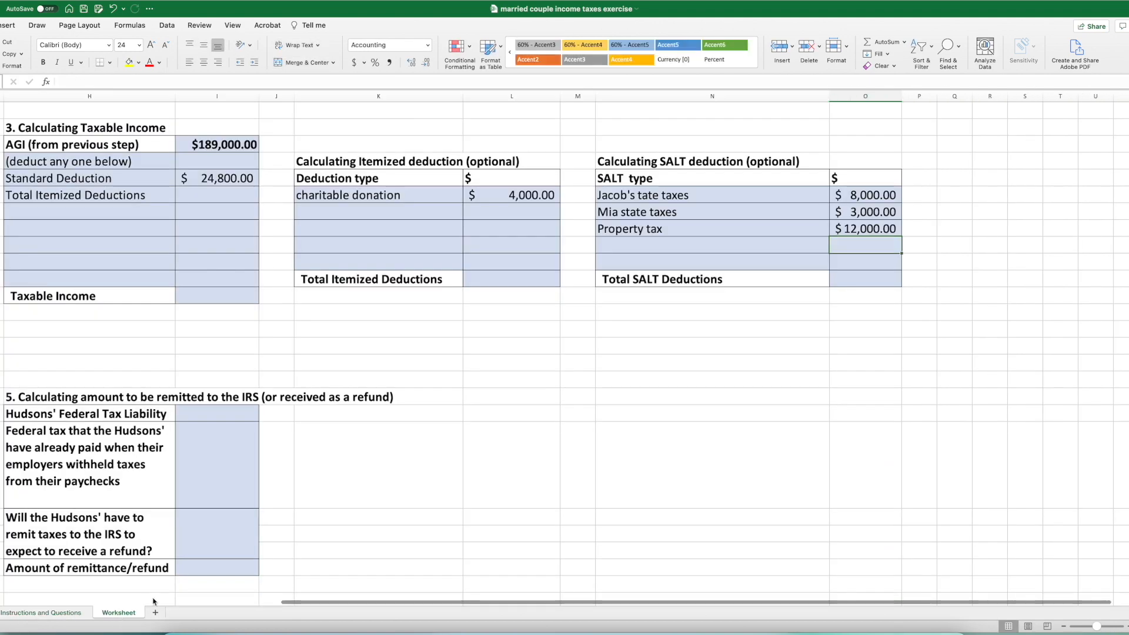
{"action": "left_click", "coordinate": [848, 278]}
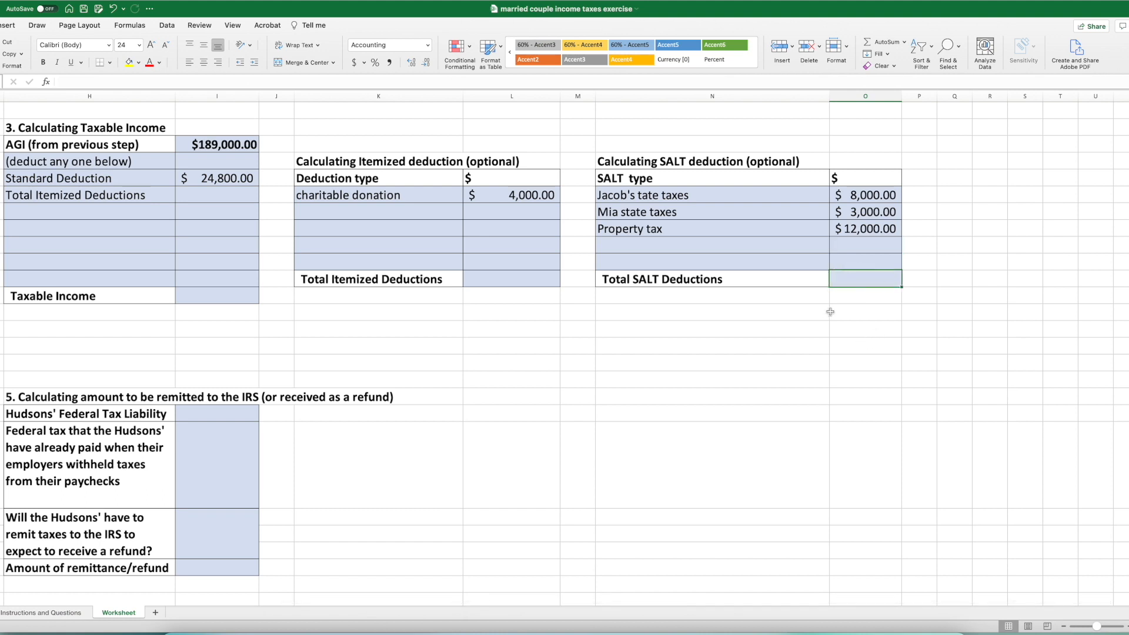
{"action": "left_click", "coordinate": [882, 47]}
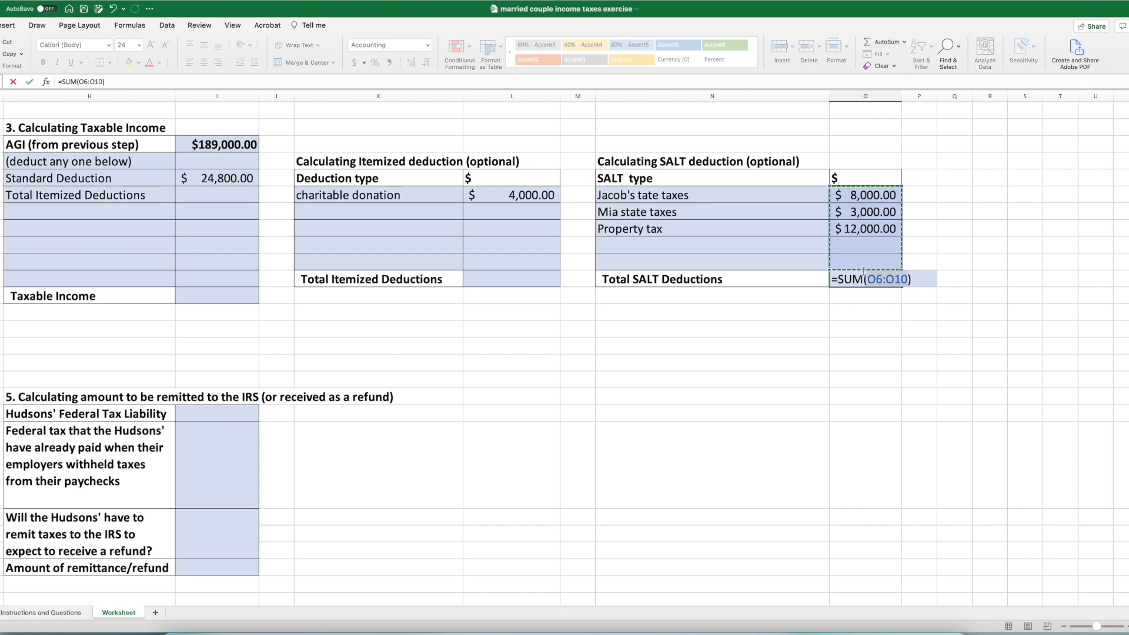
{"action": "key", "text": "Return"}
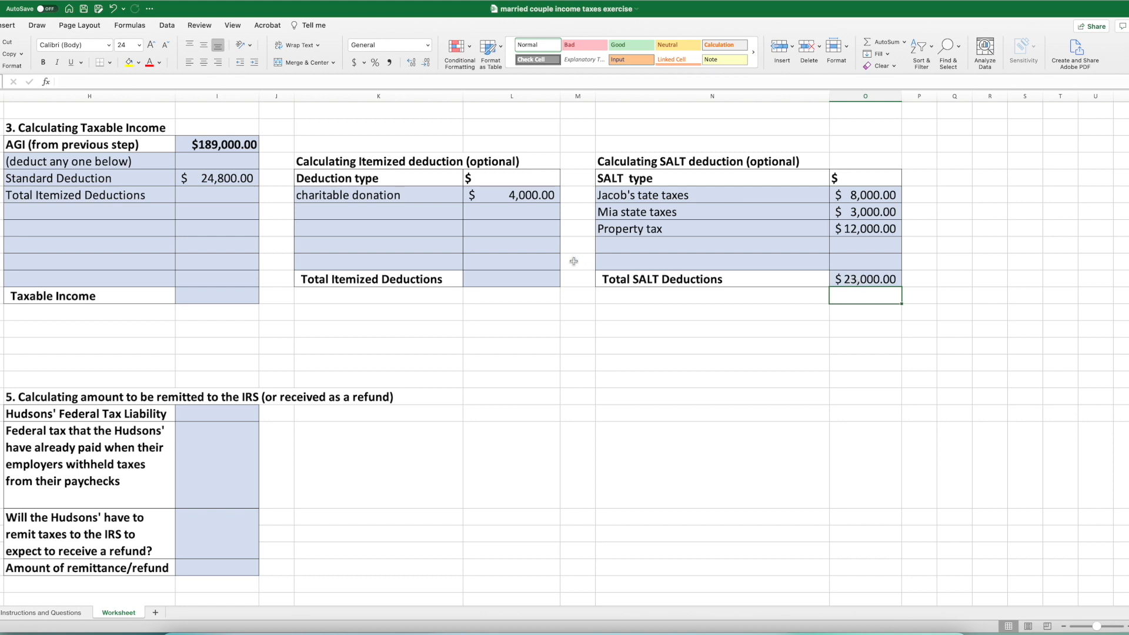
- Add "SALT" as the second itemized deduction, with the capped amount of $10000
{"action": "left_click", "coordinate": [428, 216]}
{"action": "type", "text": "SALT"}
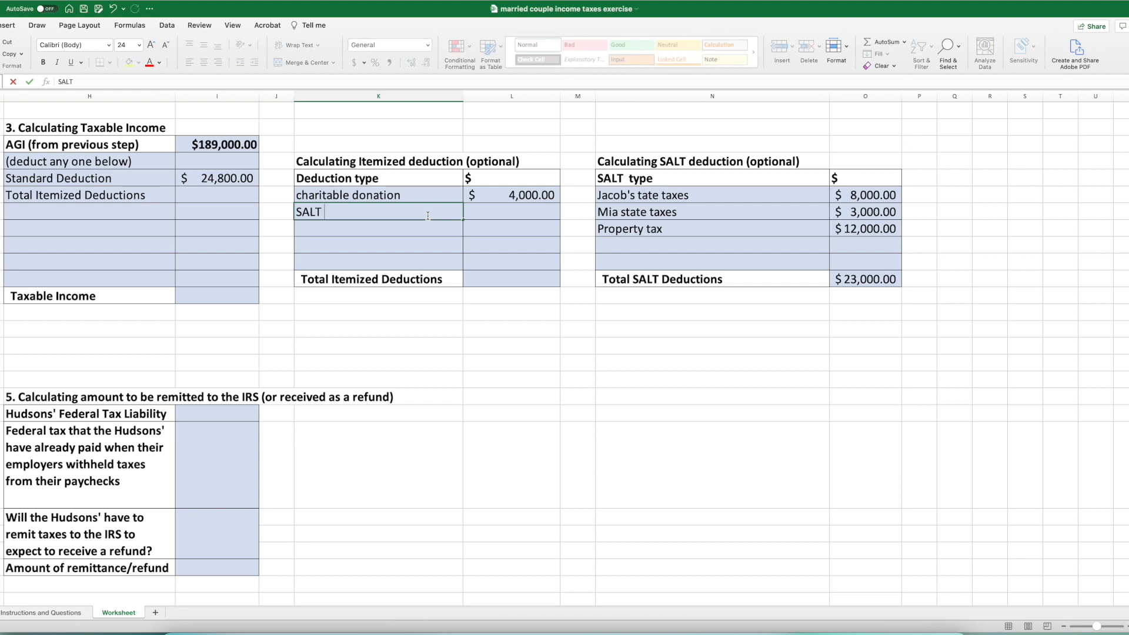
{"action": "scroll", "coordinate": [459, 212], "scroll_direction": "right", "scroll_amount": 1}
{"action": "left_click", "coordinate": [494, 210]}
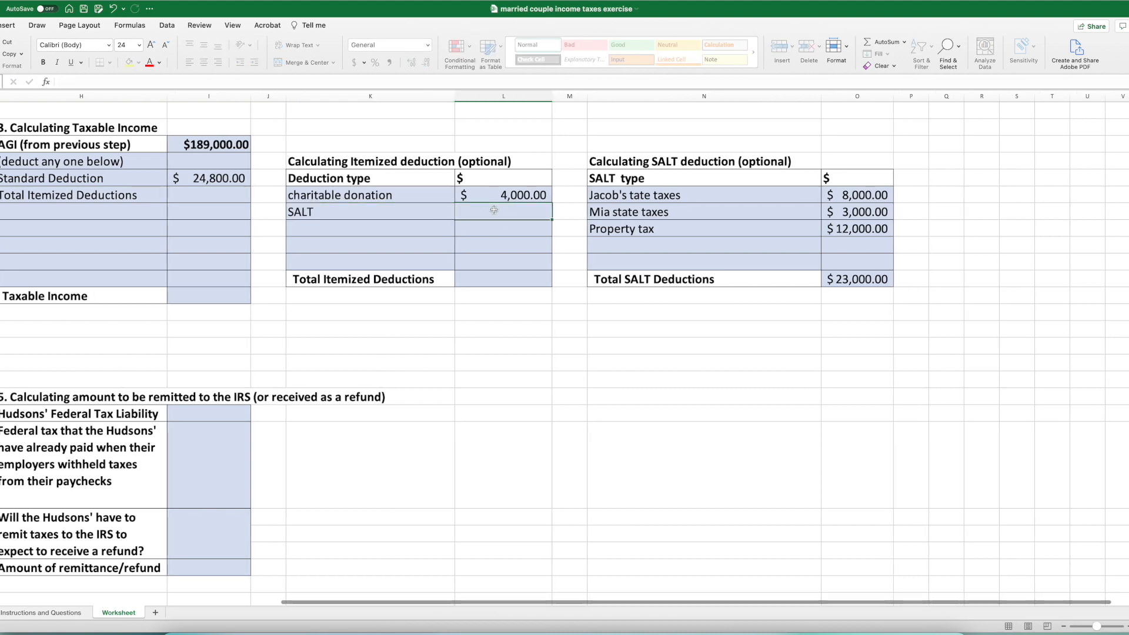
{"action": "type", "text": "$1"}
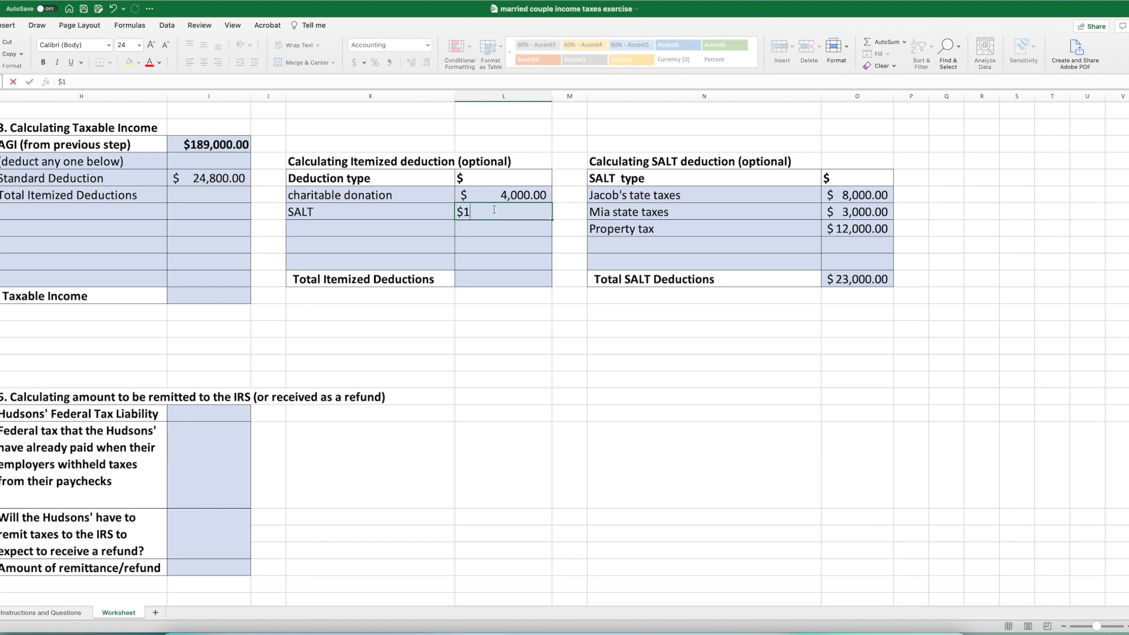
{"action": "type", "text": "0000"}
{"action": "key", "text": "Return"}
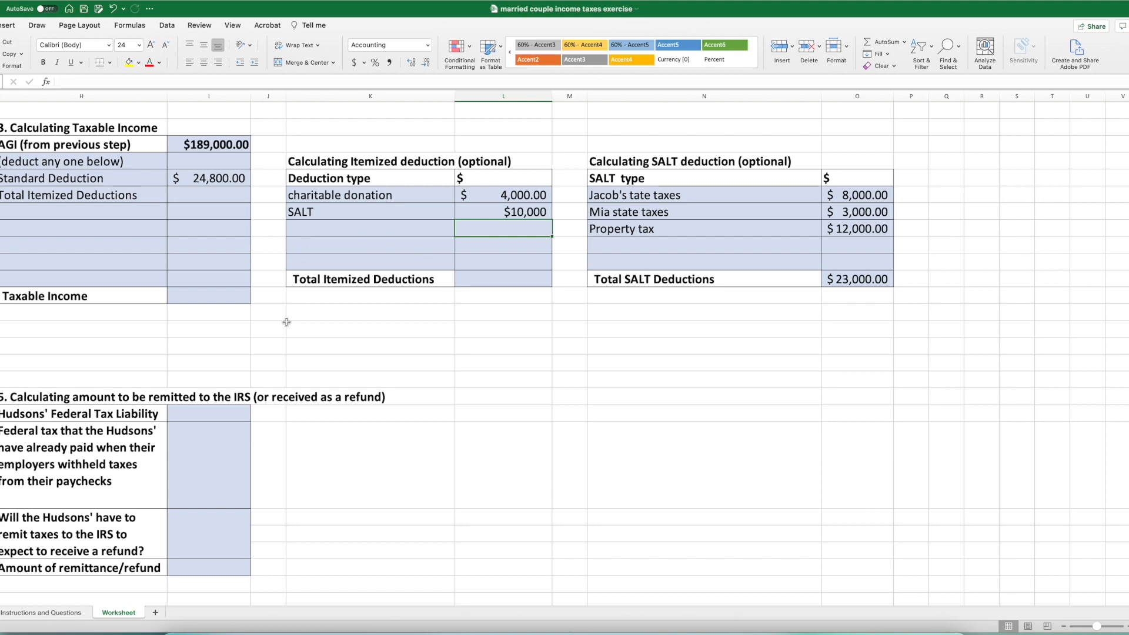
- Add "Interest on their home loan" as the third itemized deduction, with the amount of 6000 from the case text
{"action": "left_click", "coordinate": [54, 613]}
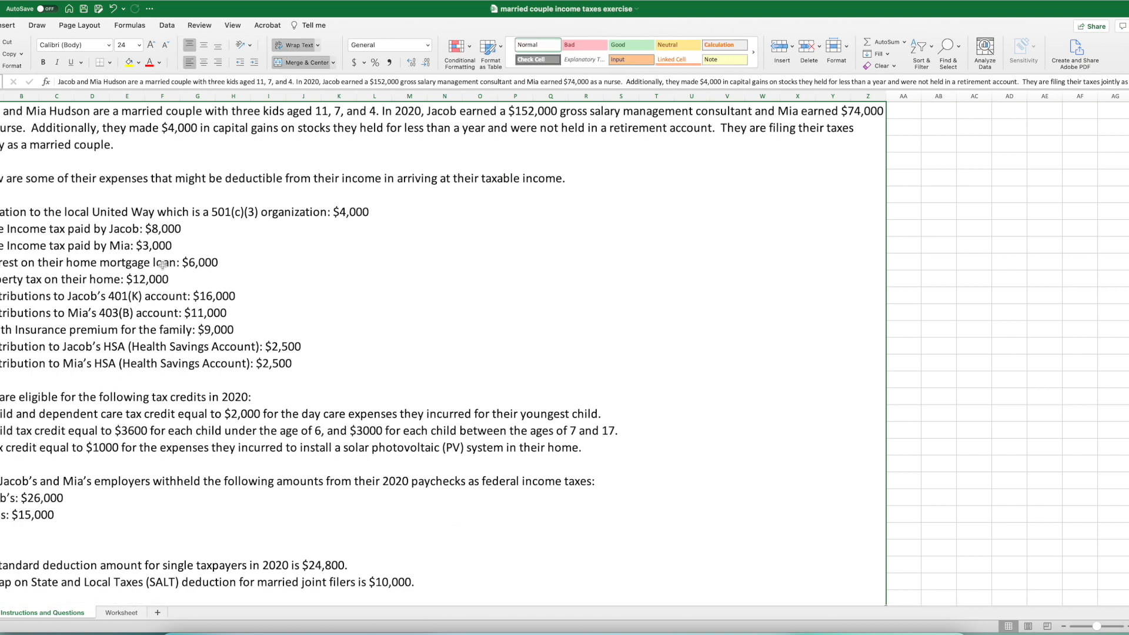
{"action": "left_click", "coordinate": [122, 613]}
{"action": "left_click", "coordinate": [344, 230]}
{"action": "type", "text": "I"}
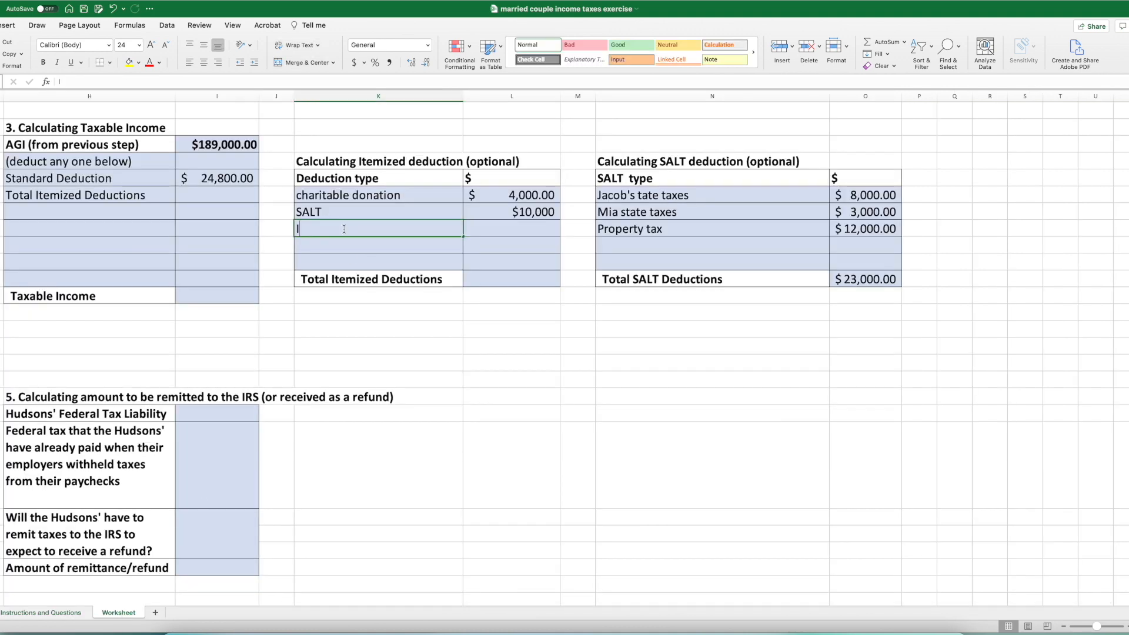
{"action": "type", "text": "nterest on their home loan"}
{"action": "key", "text": "Tab"}
{"action": "left_click", "coordinate": [50, 613]}
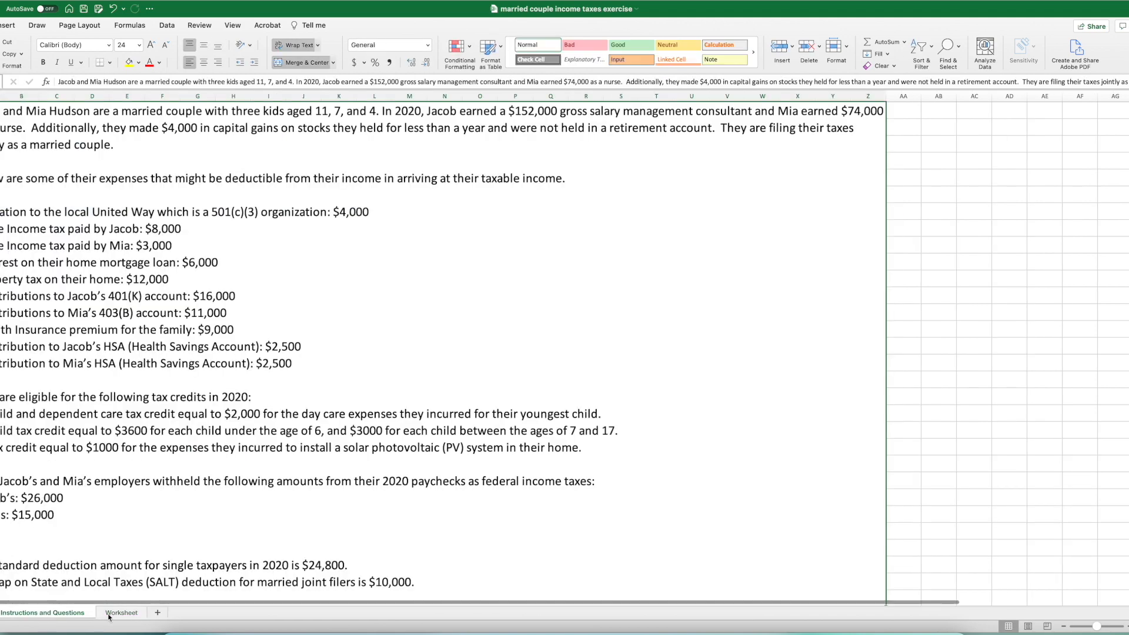
{"action": "left_click", "coordinate": [119, 613]}
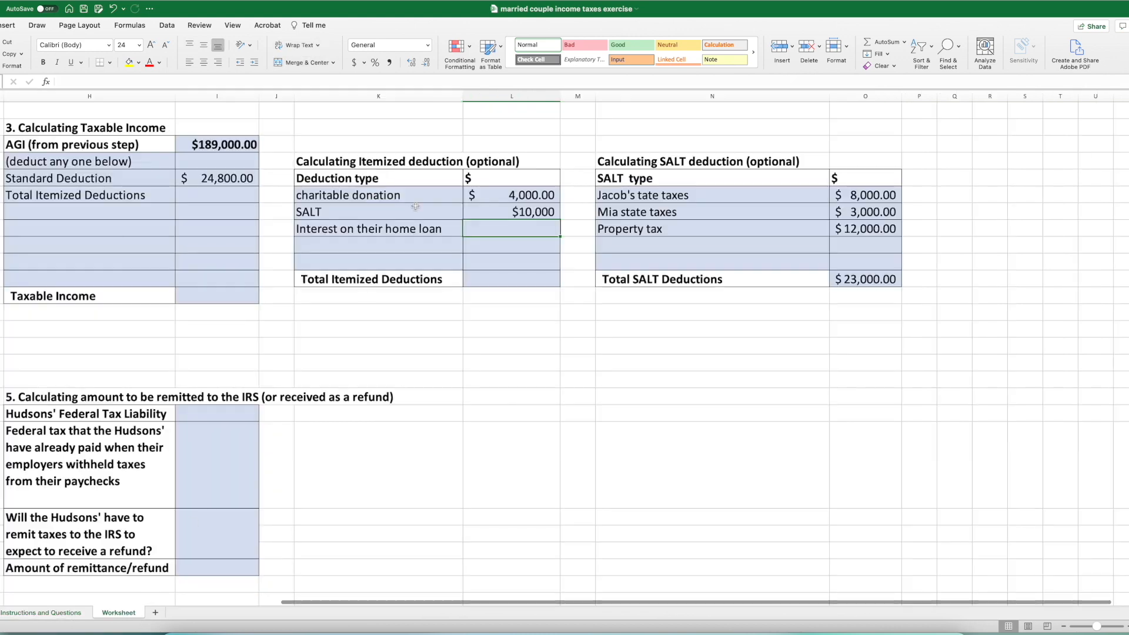
{"action": "type", "text": "6000"}
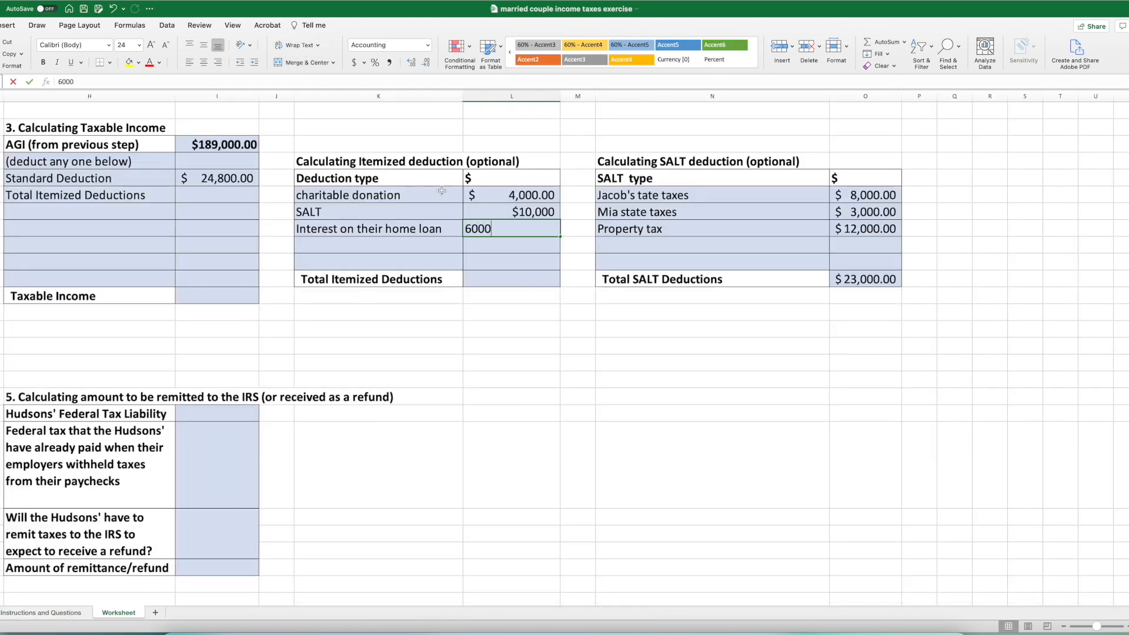
{"action": "key", "text": "Return"}
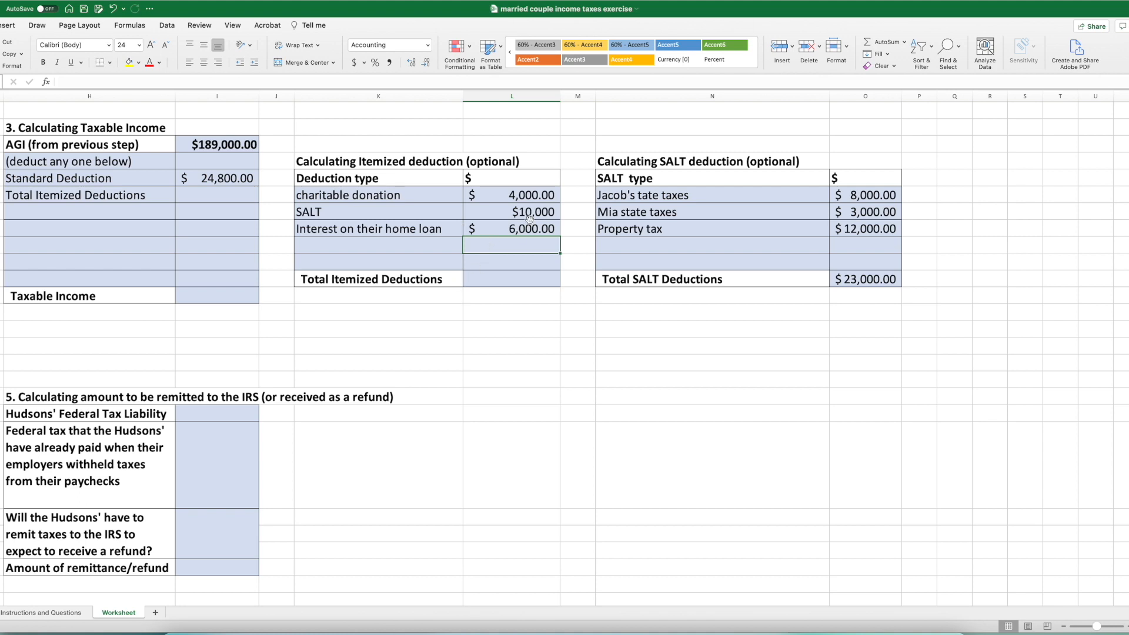
- Calculate Total Itemized Deductions by summing the itemized amounts with =SUM(L6:L10)
{"action": "left_click", "coordinate": [518, 282]}
{"action": "left_click", "coordinate": [882, 42]}
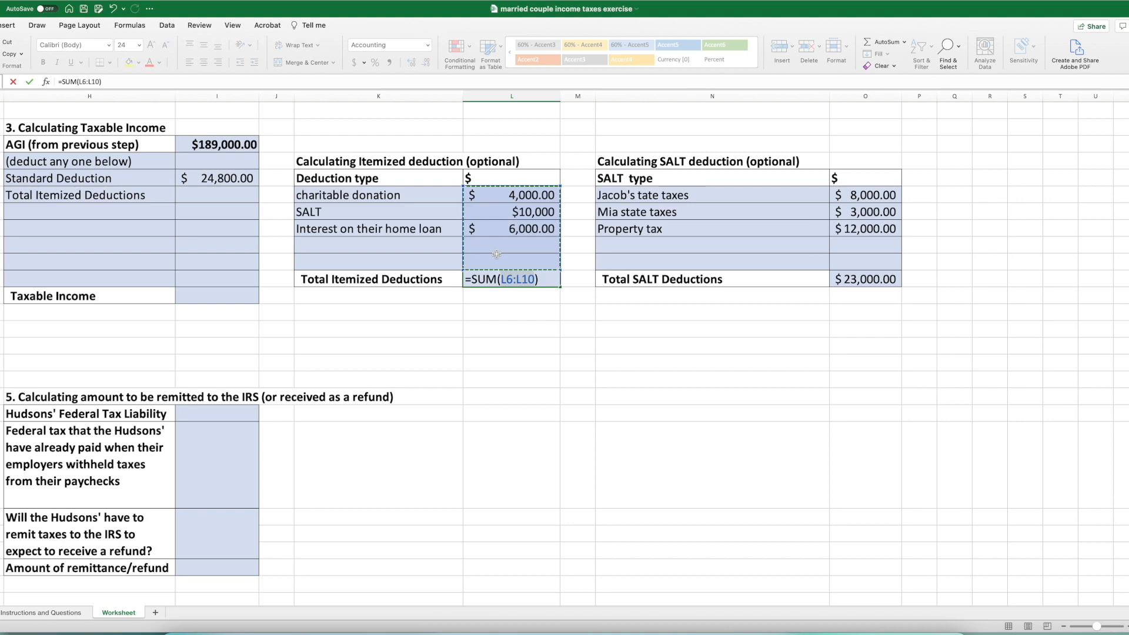
{"action": "key", "text": "Return"}
{"action": "scroll", "coordinate": [497, 257], "scroll_direction": "left", "scroll_amount": 5}
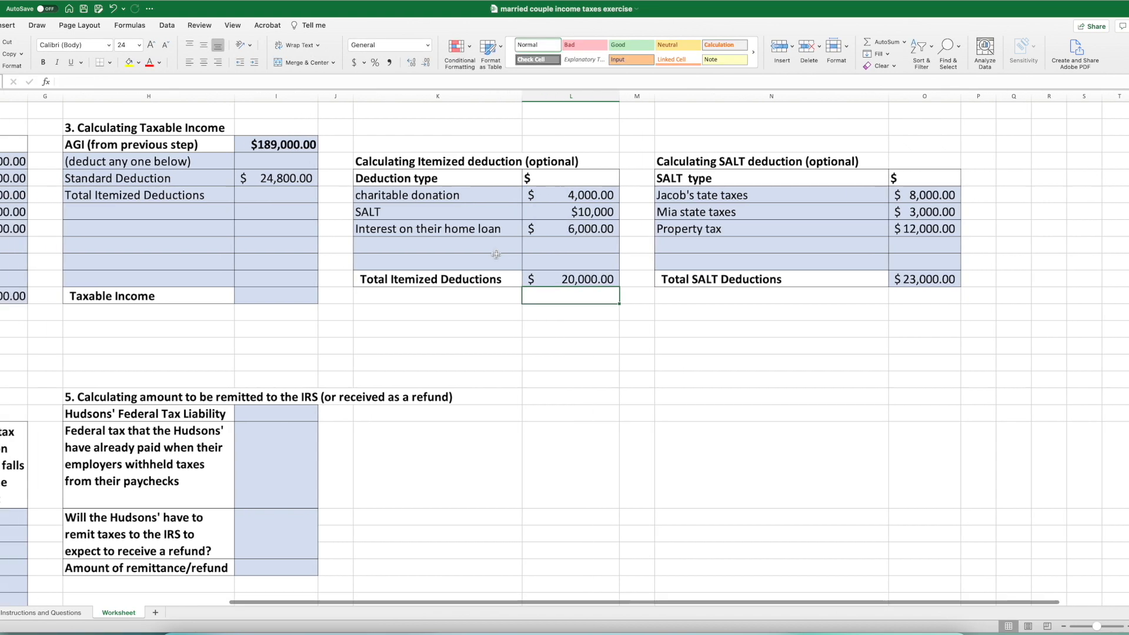
{"action": "scroll", "coordinate": [496, 255], "scroll_direction": "right", "scroll_amount": 3}
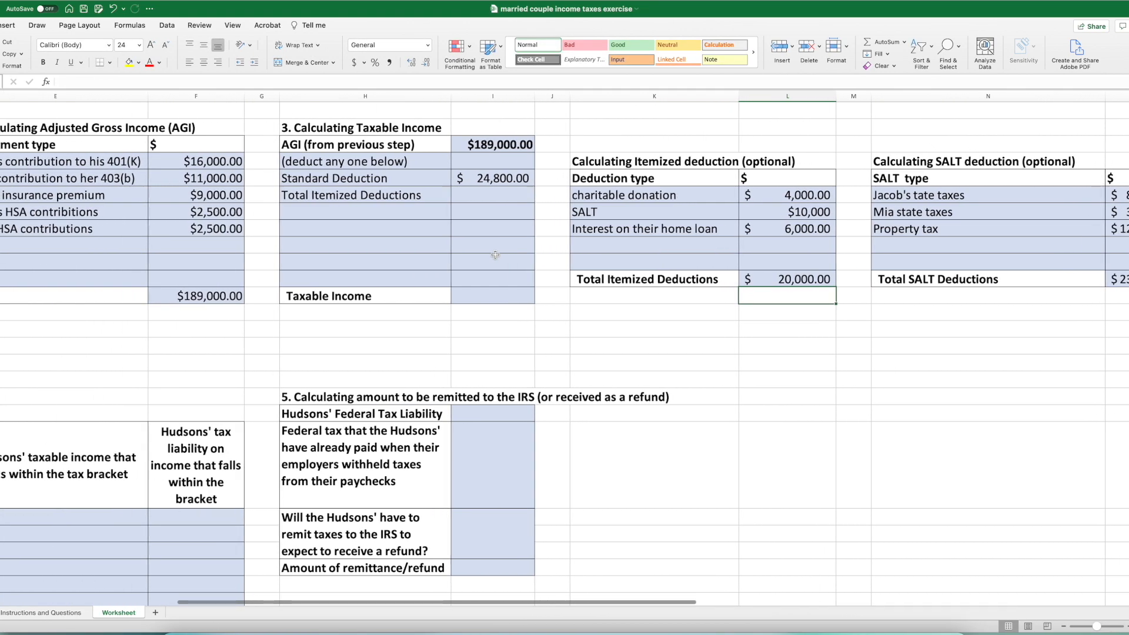
- Fill the Total Itemized Deductions amount in the taxable income section by linking it to the itemized deduction table's total
{"action": "left_click", "coordinate": [432, 195]}
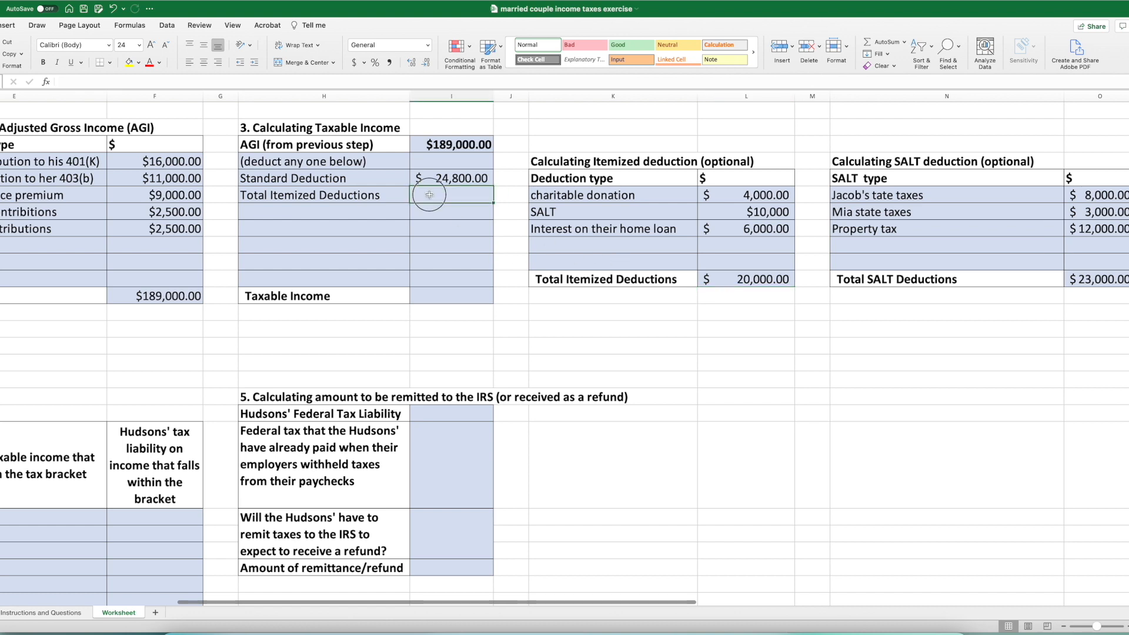
{"action": "type", "text": "="}
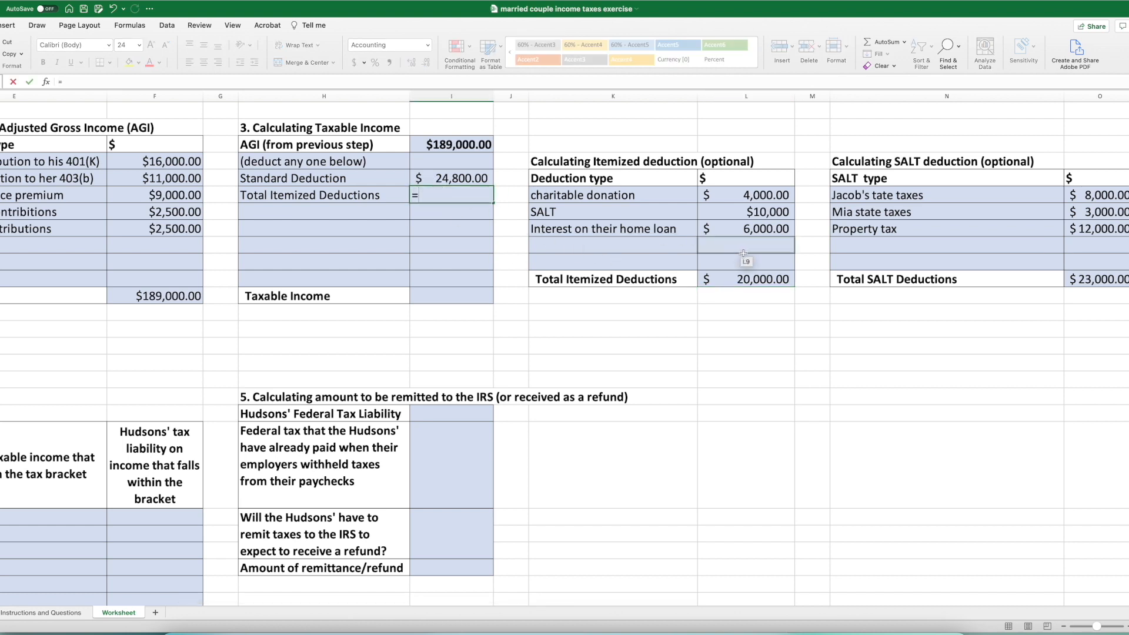
{"action": "left_click", "coordinate": [746, 279]}
{"action": "key", "text": "Return"}
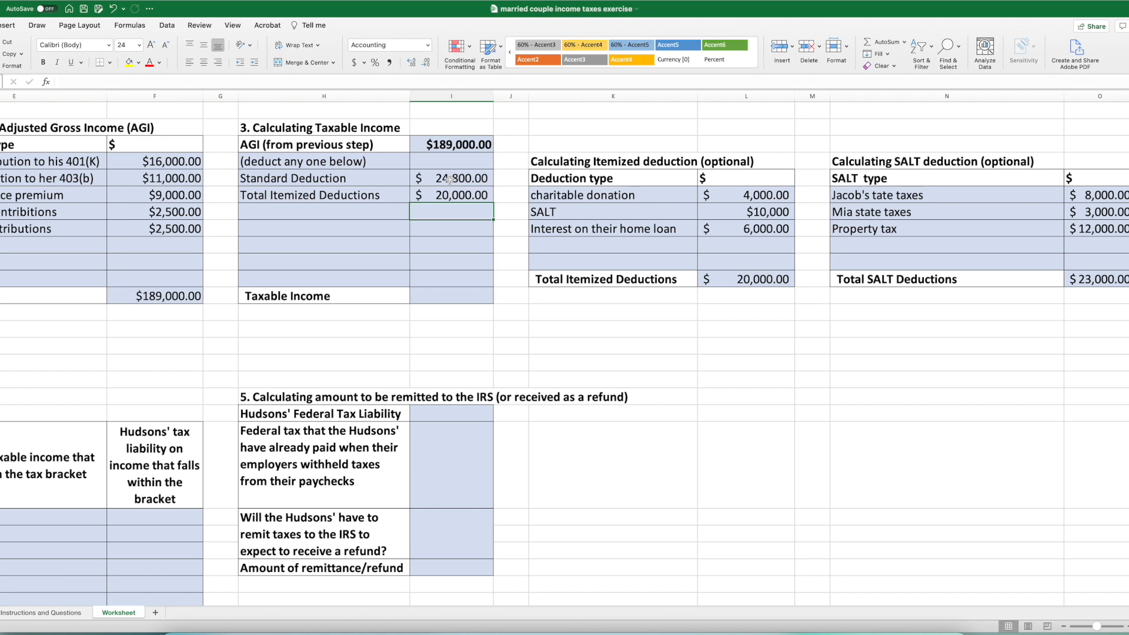
- Calculate Taxable Income by subtracting the Standard Deduction from AGI with =I3-I5
{"action": "left_click", "coordinate": [431, 296]}
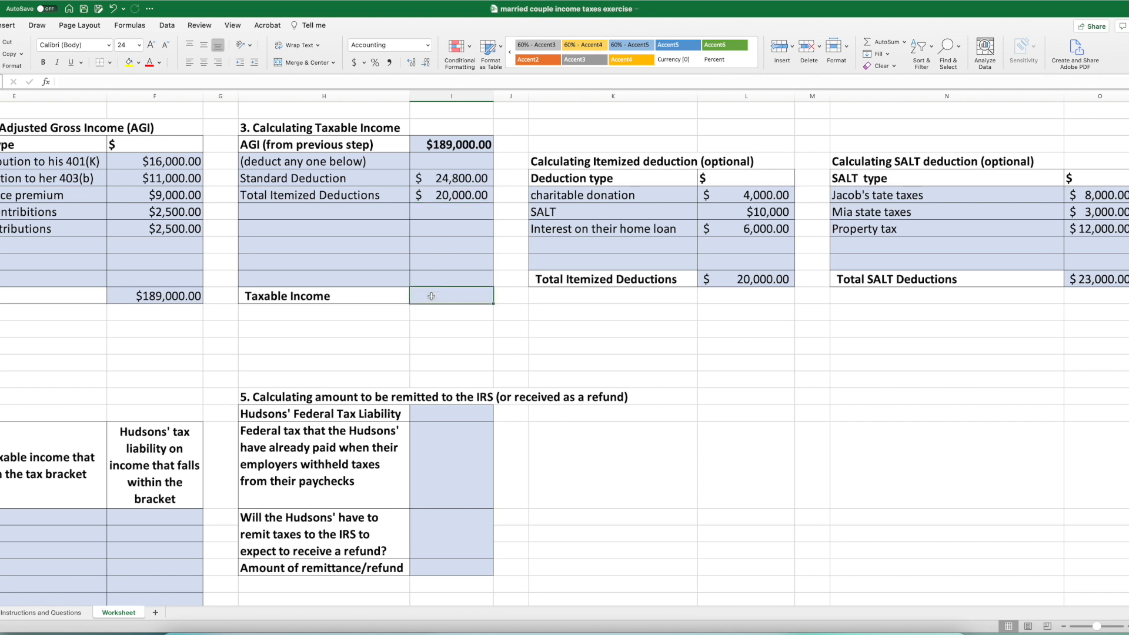
{"action": "type", "text": "="}
{"action": "left_click", "coordinate": [437, 144]}
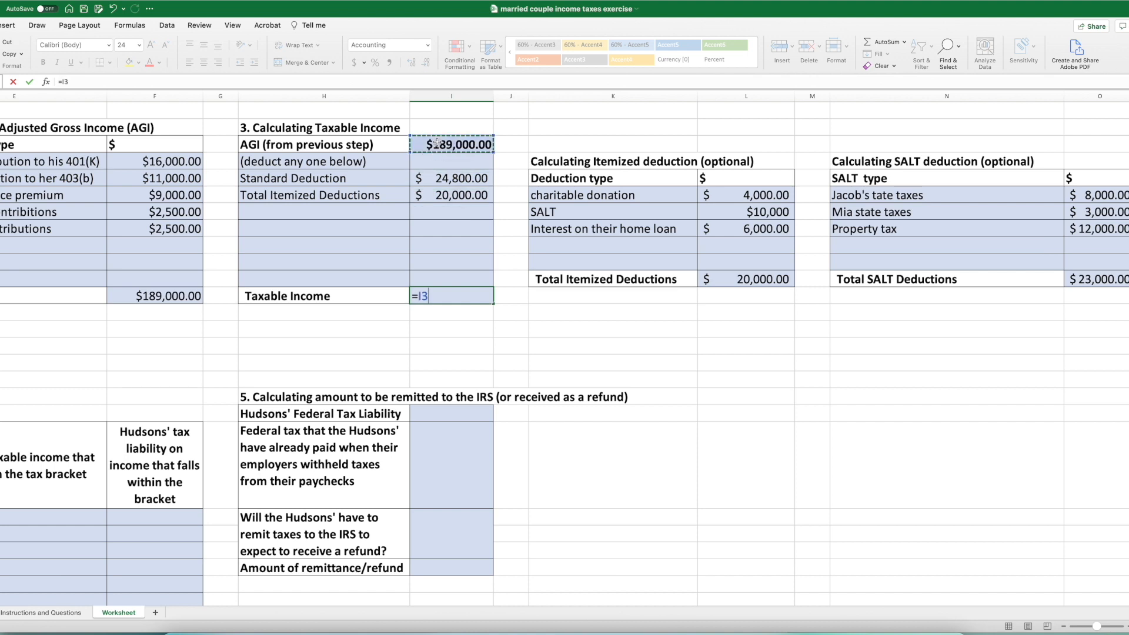
{"action": "type", "text": "-"}
{"action": "left_click", "coordinate": [437, 178]}
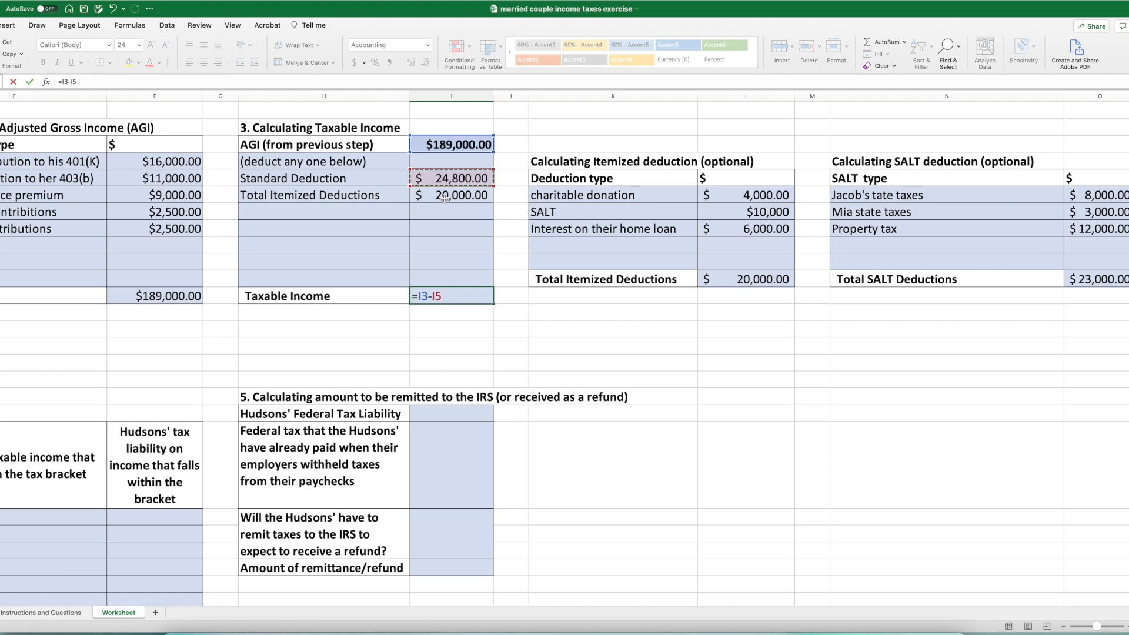
{"action": "key", "text": "Return"}
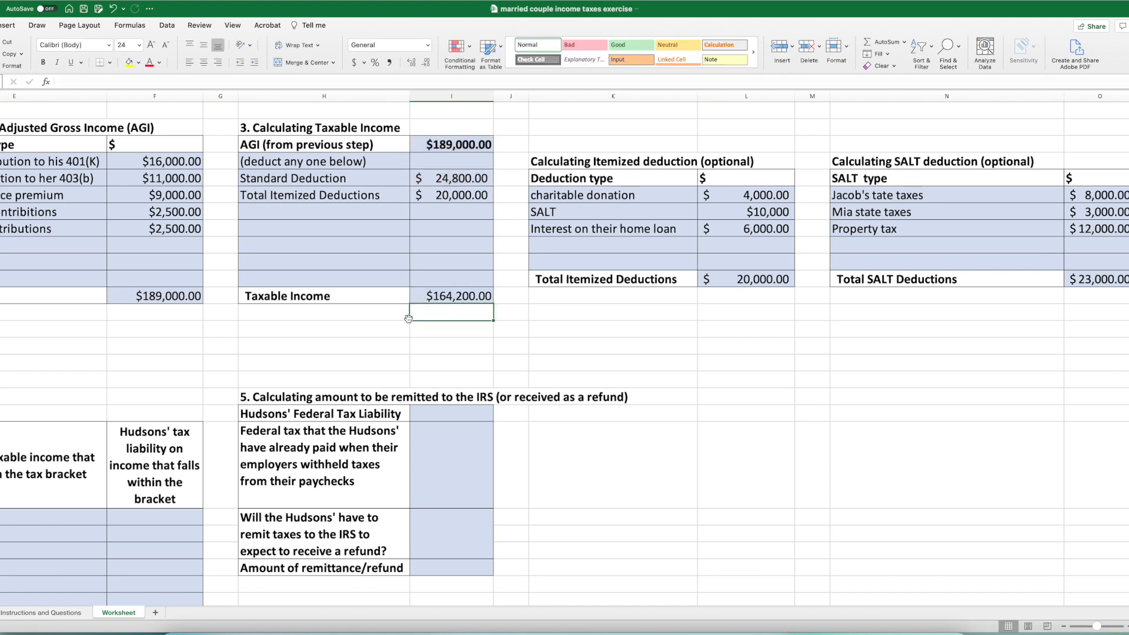
- Calculate the taxable income that falls within the 10% bracket of the tax schedule with =C21-B21
{"action": "scroll", "coordinate": [408, 318], "scroll_direction": "left", "scroll_amount": 2}
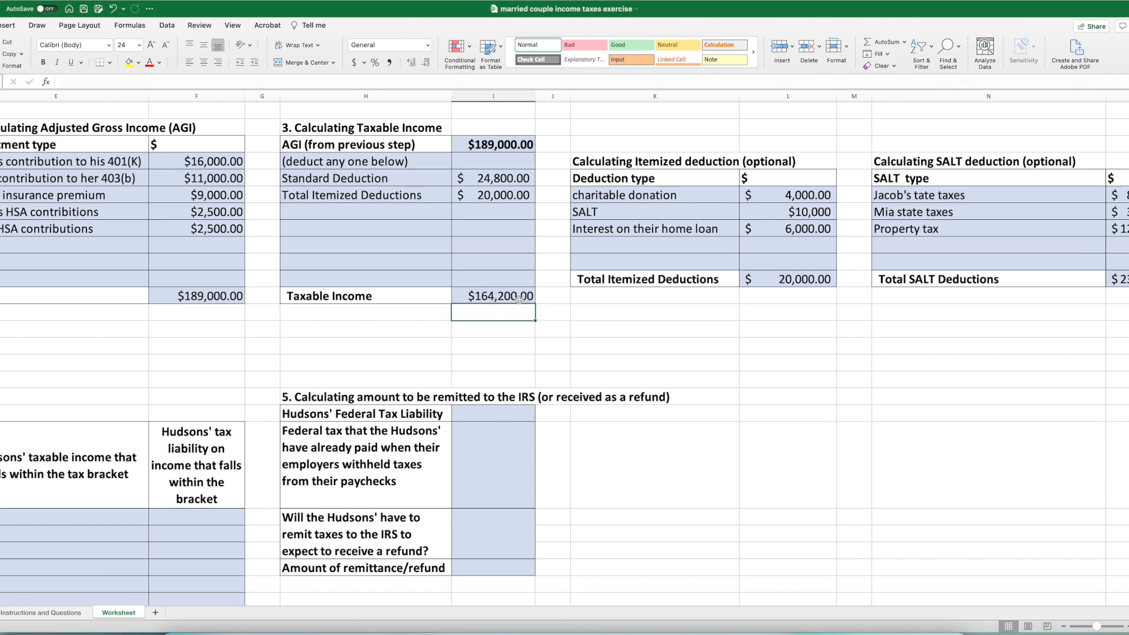
{"action": "scroll", "coordinate": [442, 295], "scroll_direction": "left", "scroll_amount": 2}
{"action": "scroll", "coordinate": [442, 295], "scroll_direction": "right", "scroll_amount": 2}
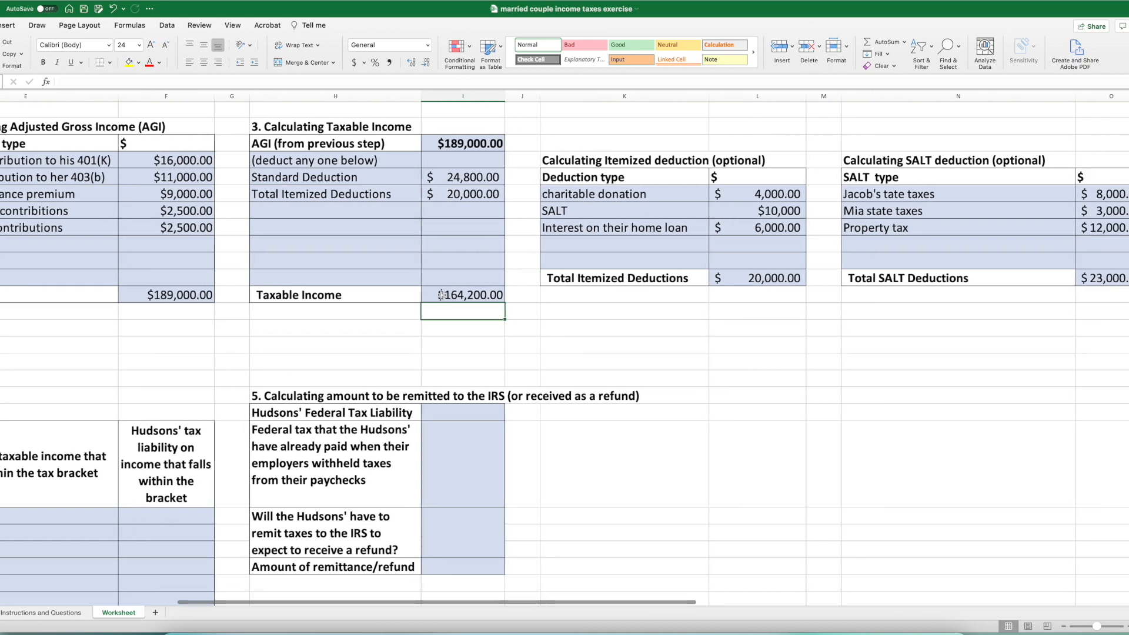
{"action": "scroll", "coordinate": [442, 295], "scroll_direction": "left", "scroll_amount": 3}
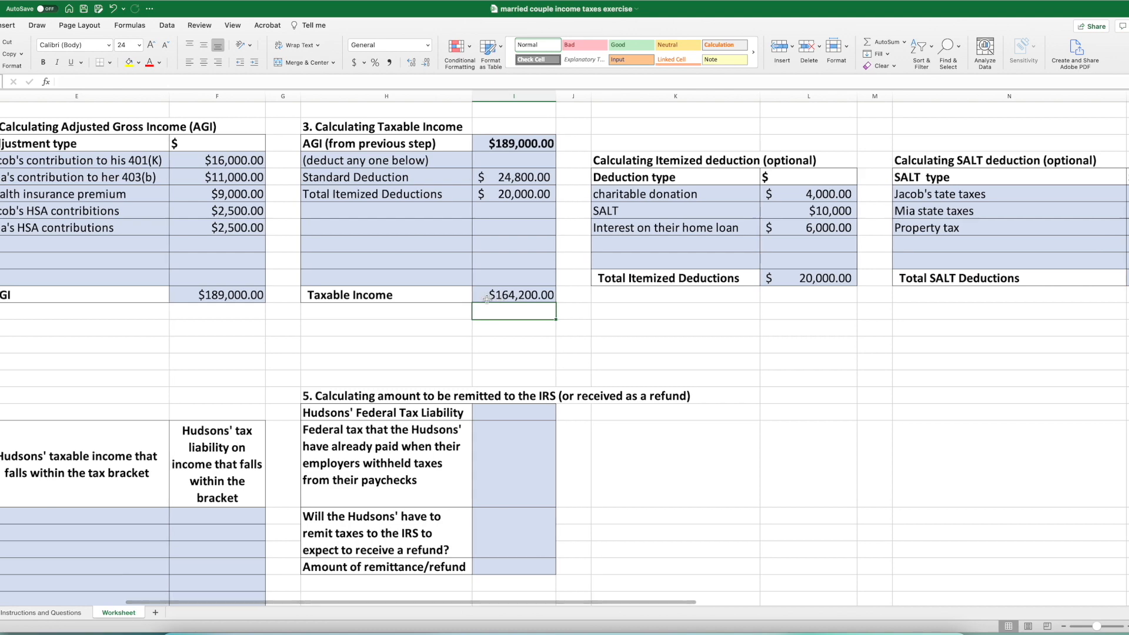
{"action": "scroll", "coordinate": [498, 298], "scroll_direction": "left", "scroll_amount": 5}
{"action": "left_click", "coordinate": [652, 296]}
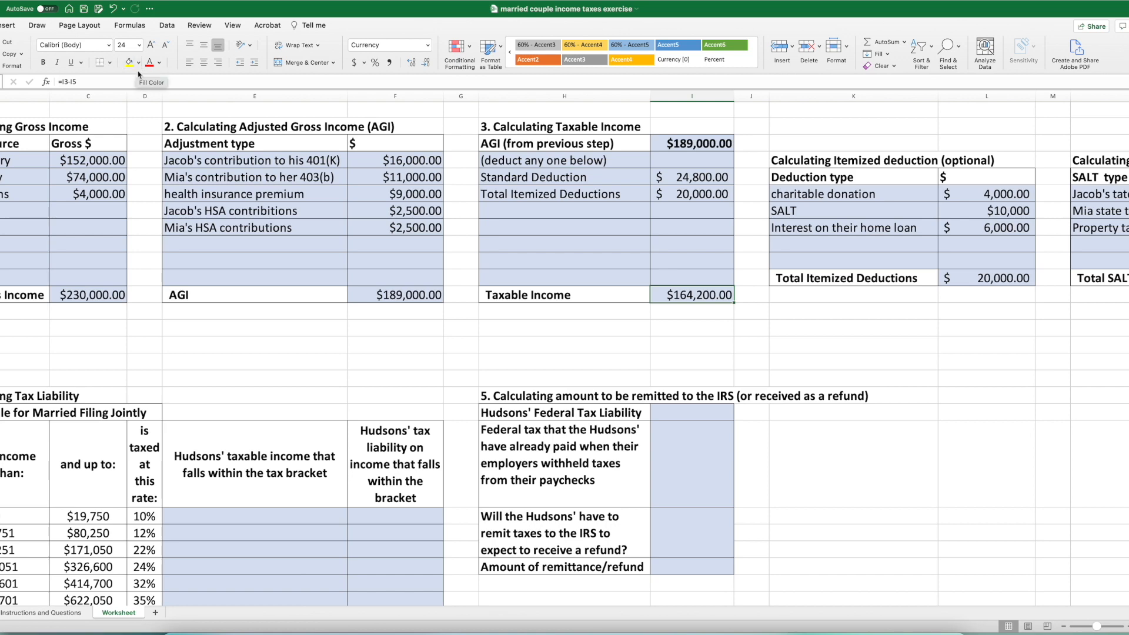
{"action": "scroll", "coordinate": [400, 318], "scroll_direction": "down", "scroll_amount": 3}
{"action": "scroll", "coordinate": [399, 318], "scroll_direction": "left", "scroll_amount": 3}
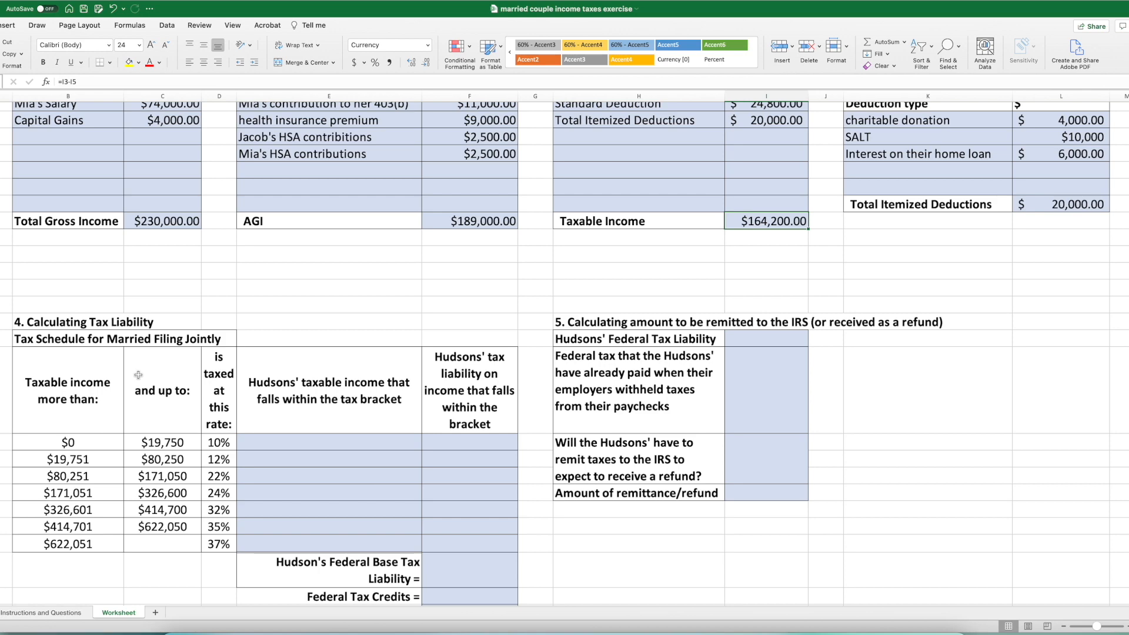
{"action": "scroll", "coordinate": [258, 411], "scroll_direction": "down", "scroll_amount": 3}
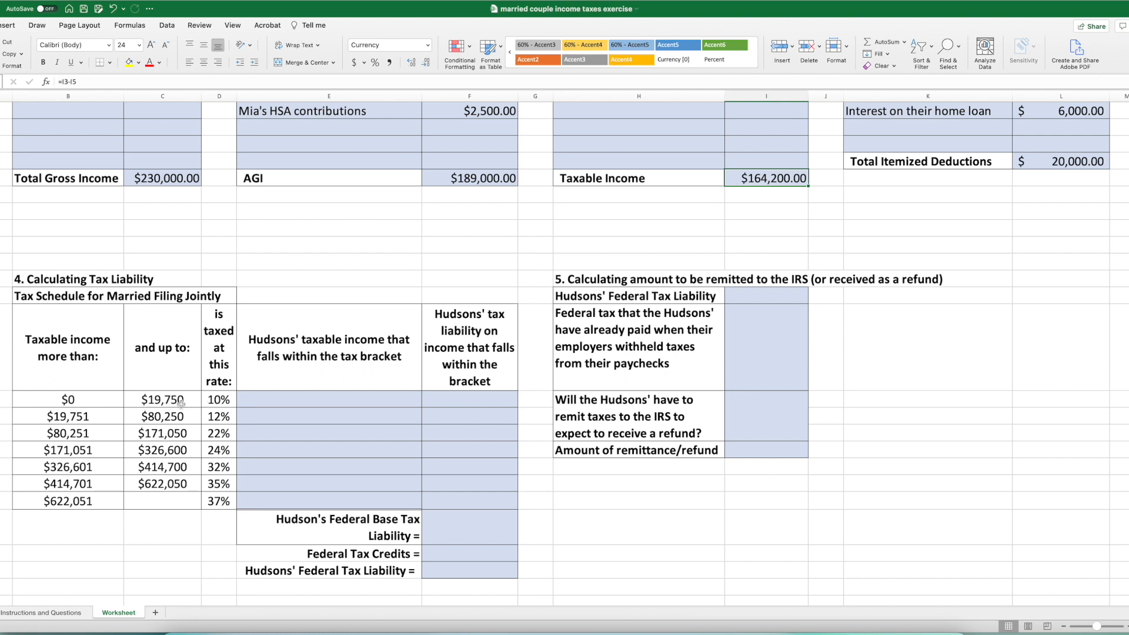
{"action": "double_click", "coordinate": [250, 398]}
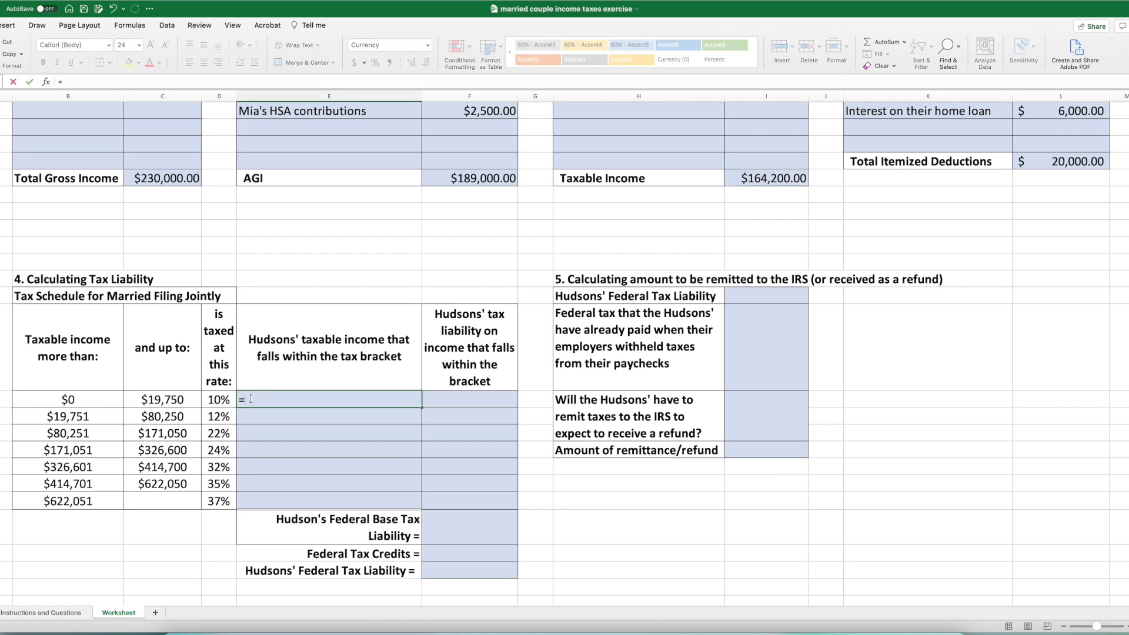
{"action": "left_click", "coordinate": [154, 401]}
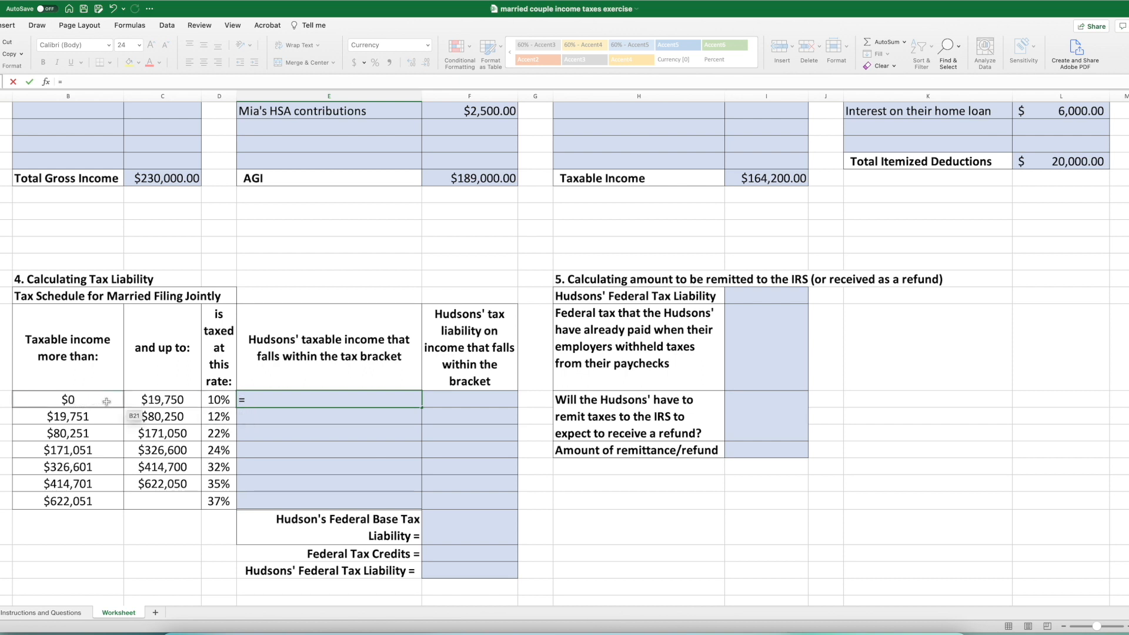
{"action": "left_click", "coordinate": [165, 401]}
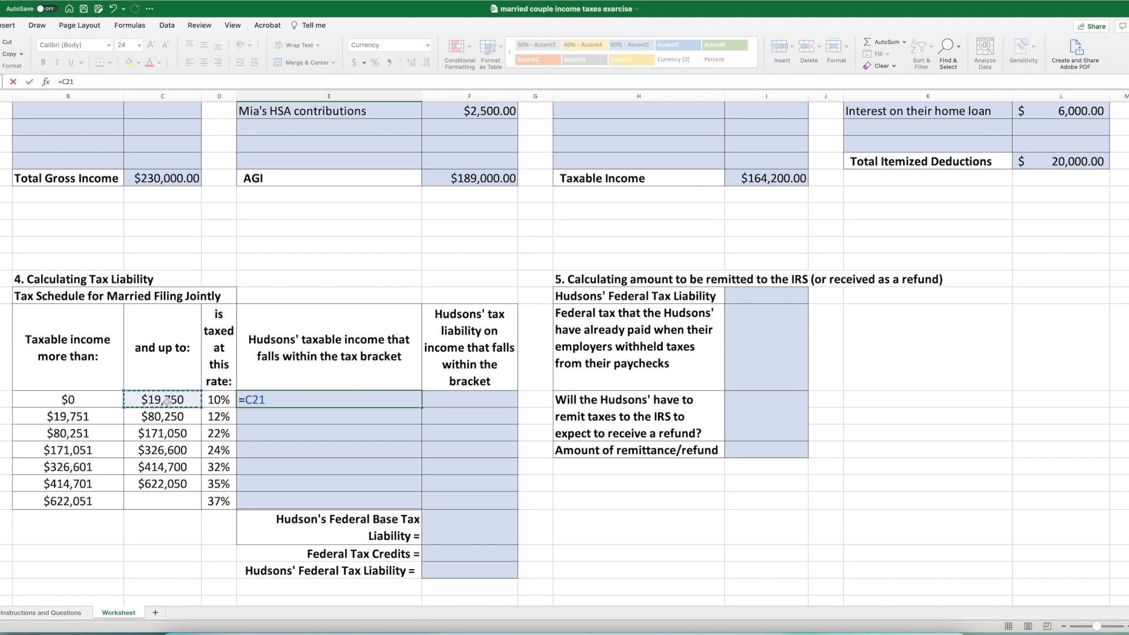
{"action": "type", "text": "-"}
{"action": "left_click", "coordinate": [63, 401]}
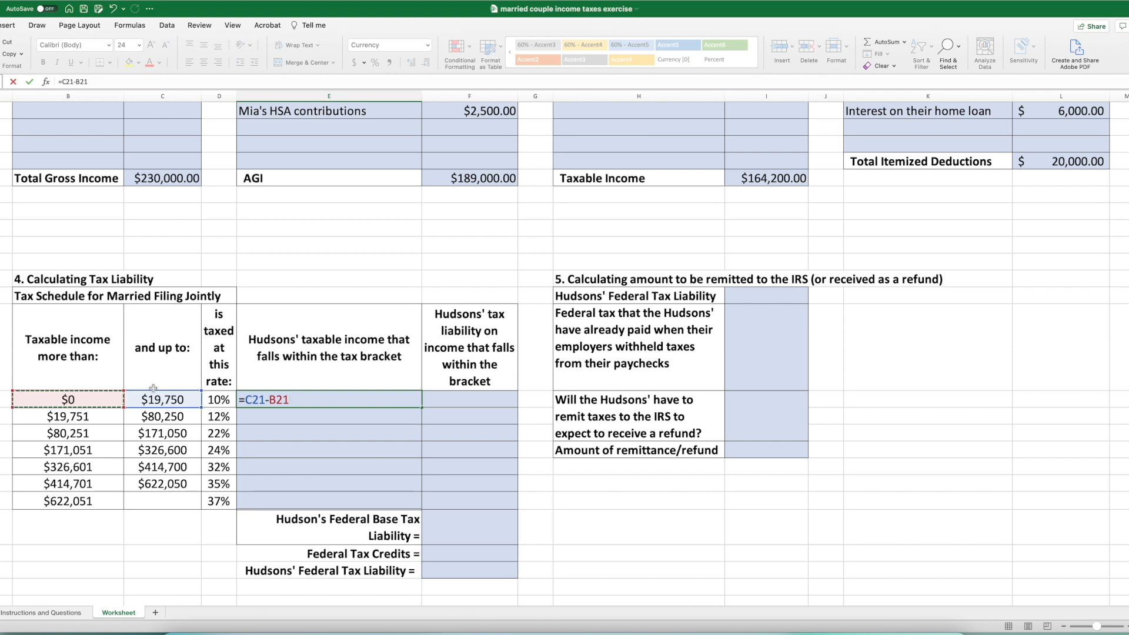
{"action": "key", "text": "Return"}
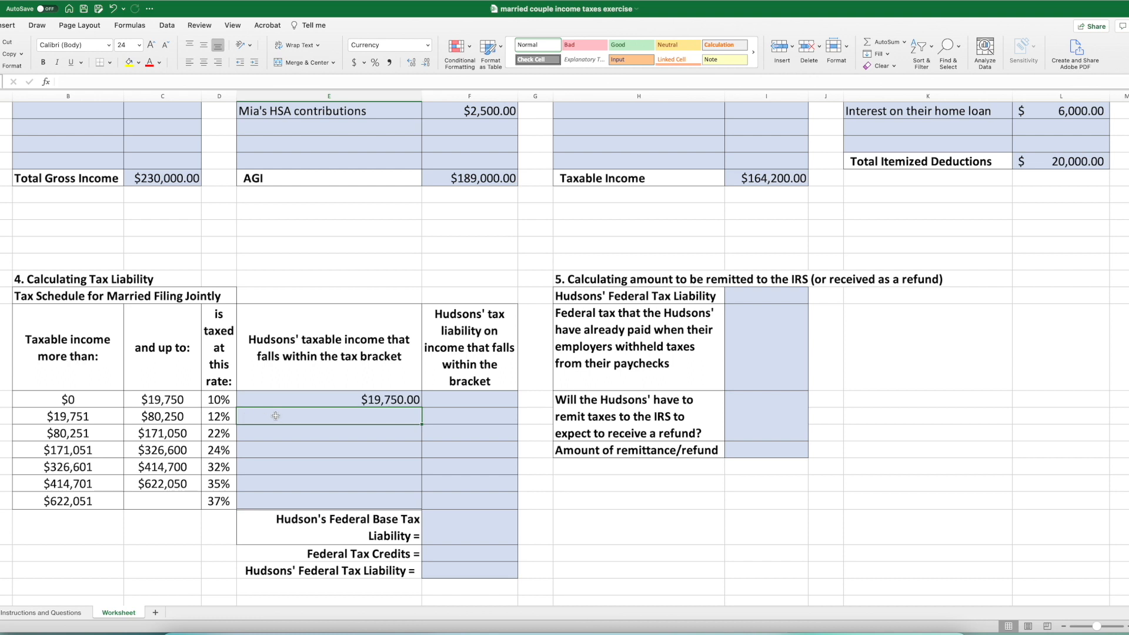
- Calculate the taxable income that falls within the 12% bracket with =C22-B22
{"action": "type", "text": "="}
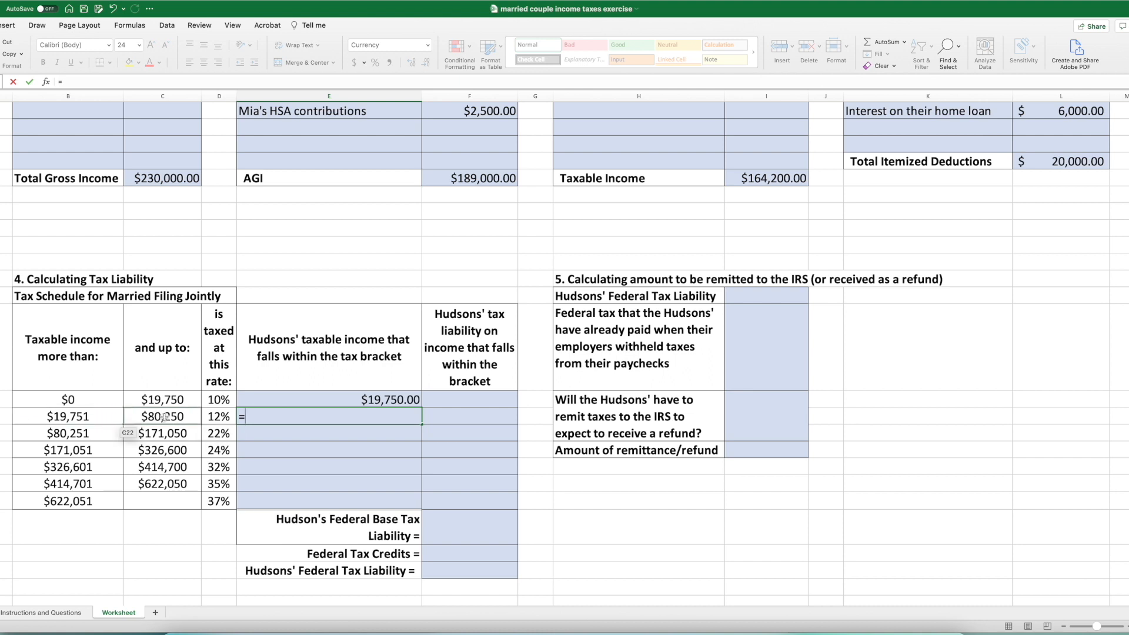
{"action": "left_click", "coordinate": [164, 418]}
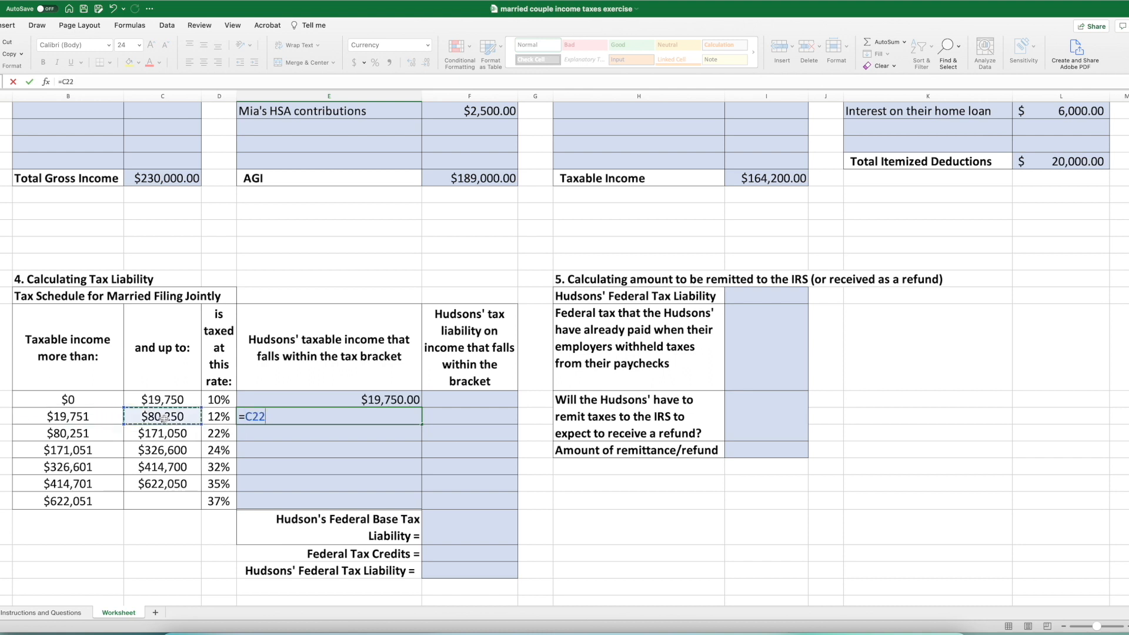
{"action": "type", "text": "-"}
{"action": "left_click", "coordinate": [59, 418]}
{"action": "key", "text": "Return"}
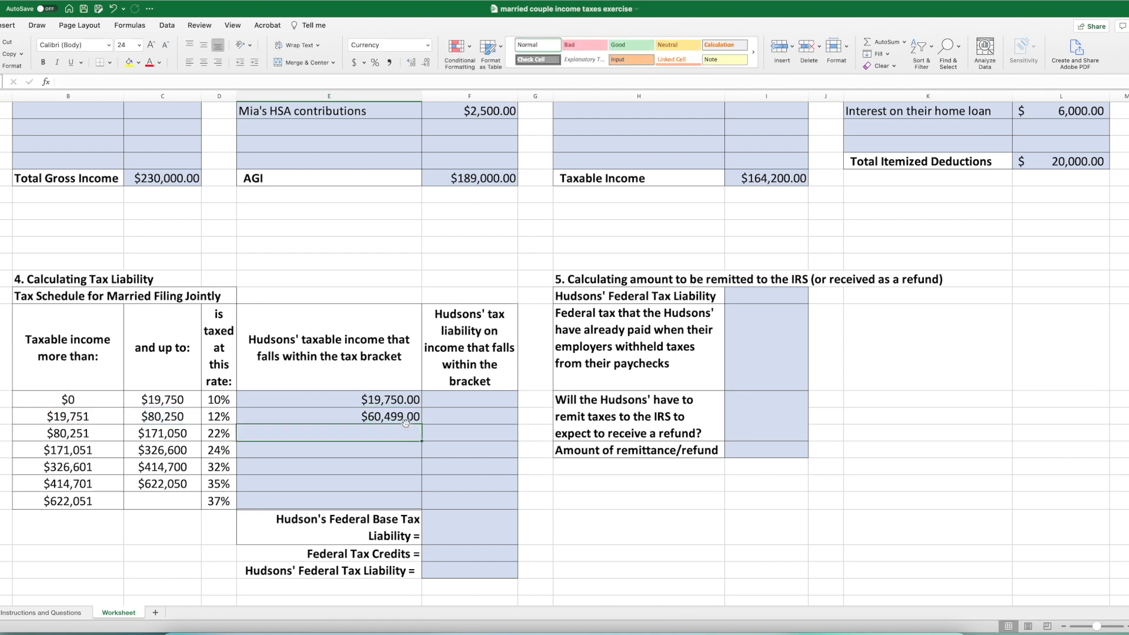
- Calculate the taxable income that falls within the 22% bracket by subtracting its lower limit from Taxable Income with =I12-B23
{"action": "scroll", "coordinate": [406, 422], "scroll_direction": "down", "scroll_amount": 1}
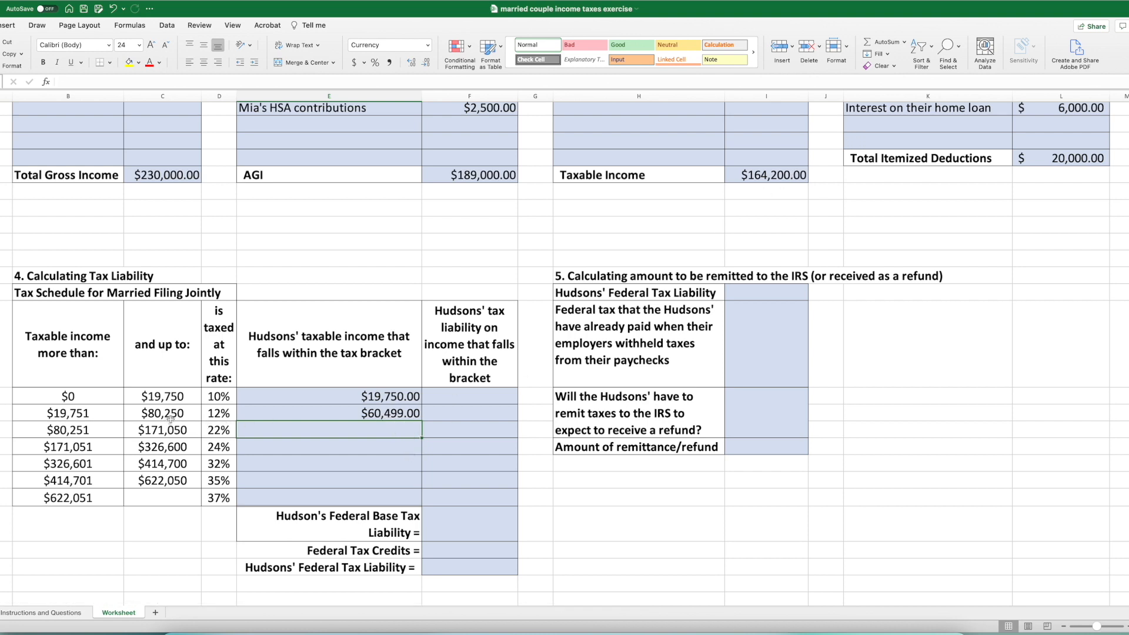
{"action": "scroll", "coordinate": [165, 418], "scroll_direction": "right", "scroll_amount": 1}
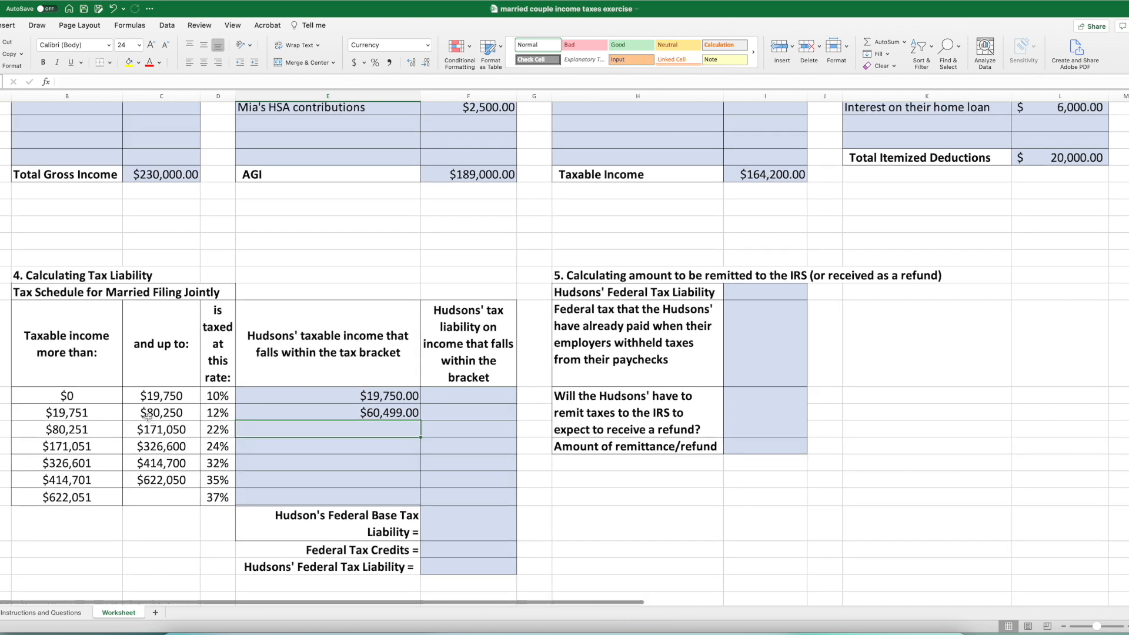
{"action": "scroll", "coordinate": [147, 416], "scroll_direction": "up", "scroll_amount": 1}
{"action": "scroll", "coordinate": [163, 432], "scroll_direction": "right", "scroll_amount": 1}
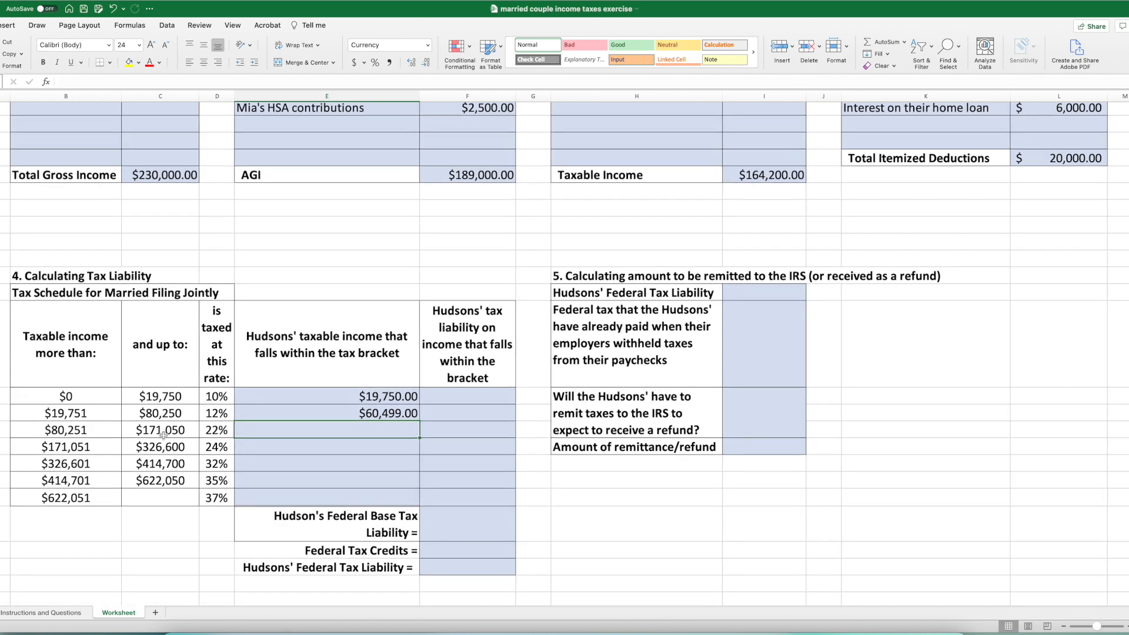
{"action": "scroll", "coordinate": [782, 182], "scroll_direction": "down", "scroll_amount": 1}
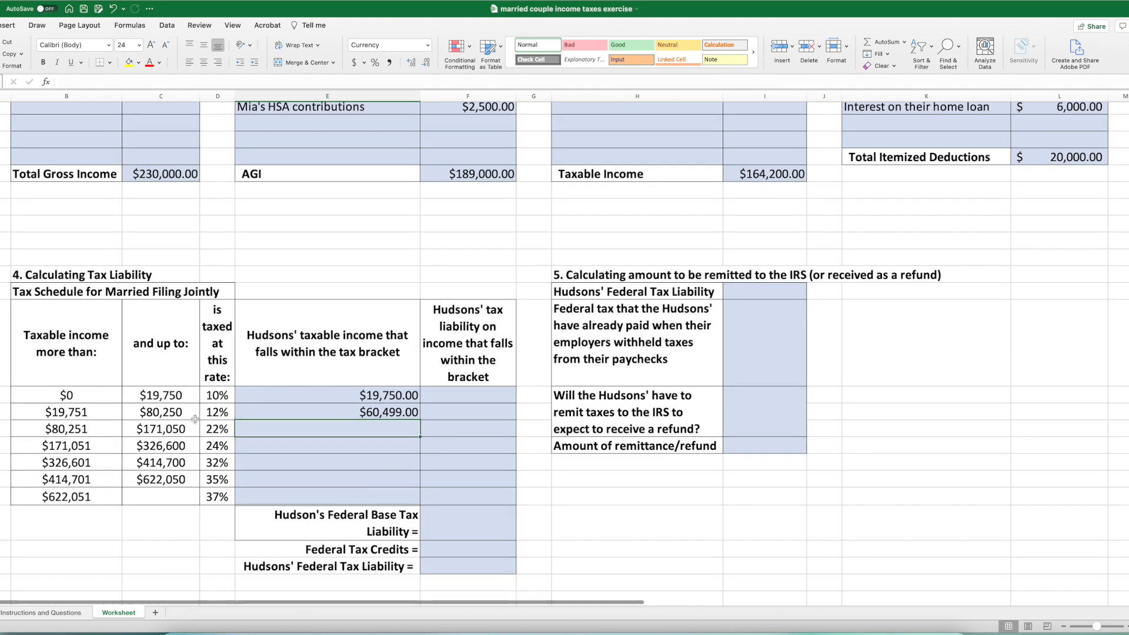
{"action": "scroll", "coordinate": [191, 417], "scroll_direction": "down", "scroll_amount": 1}
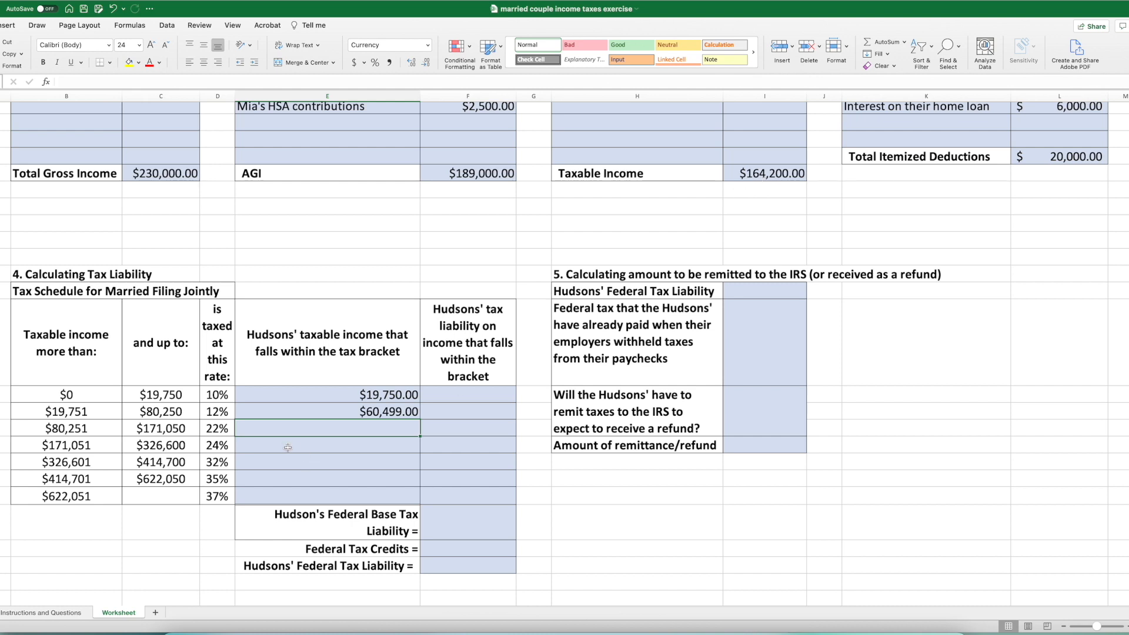
{"action": "type", "text": "="}
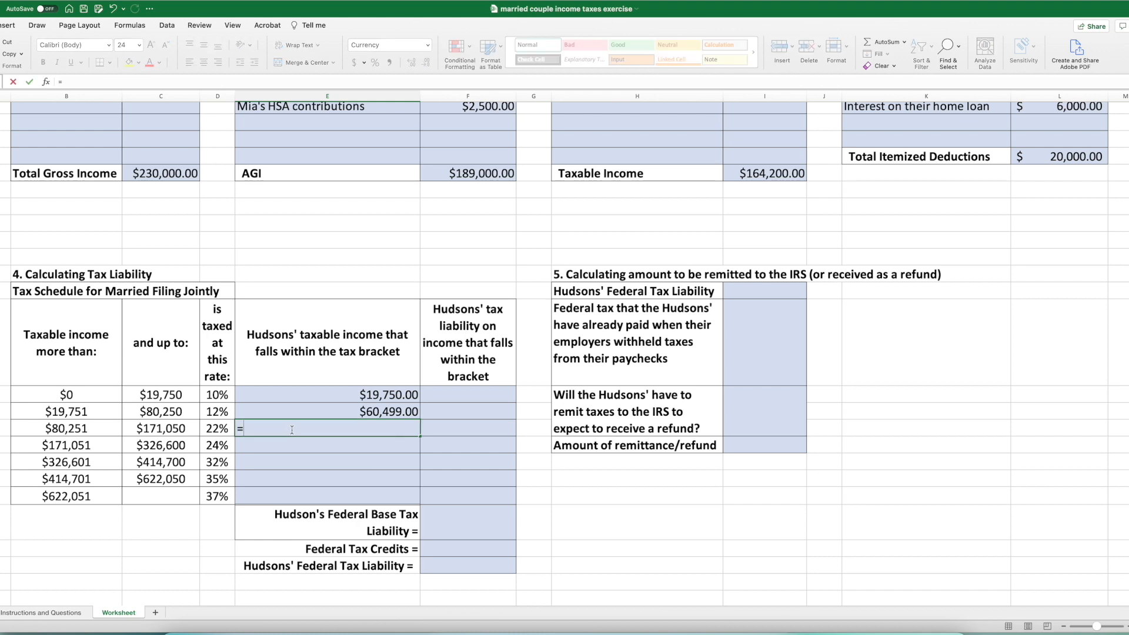
{"action": "left_click", "coordinate": [757, 176]}
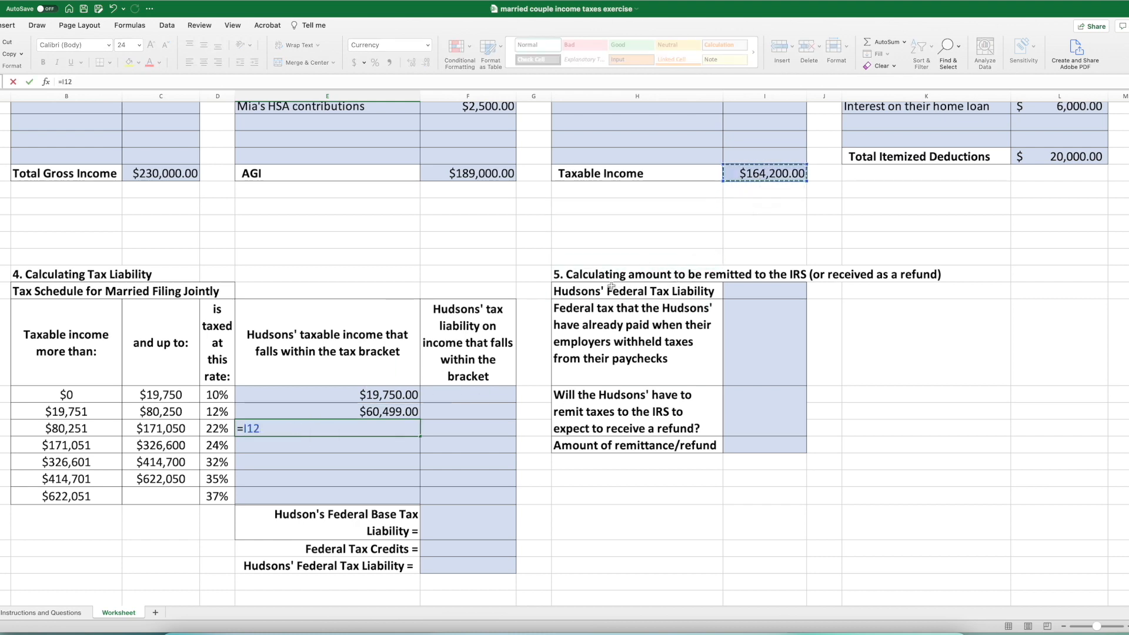
{"action": "type", "text": "-"}
{"action": "left_click", "coordinate": [88, 433]}
{"action": "key", "text": "Return"}
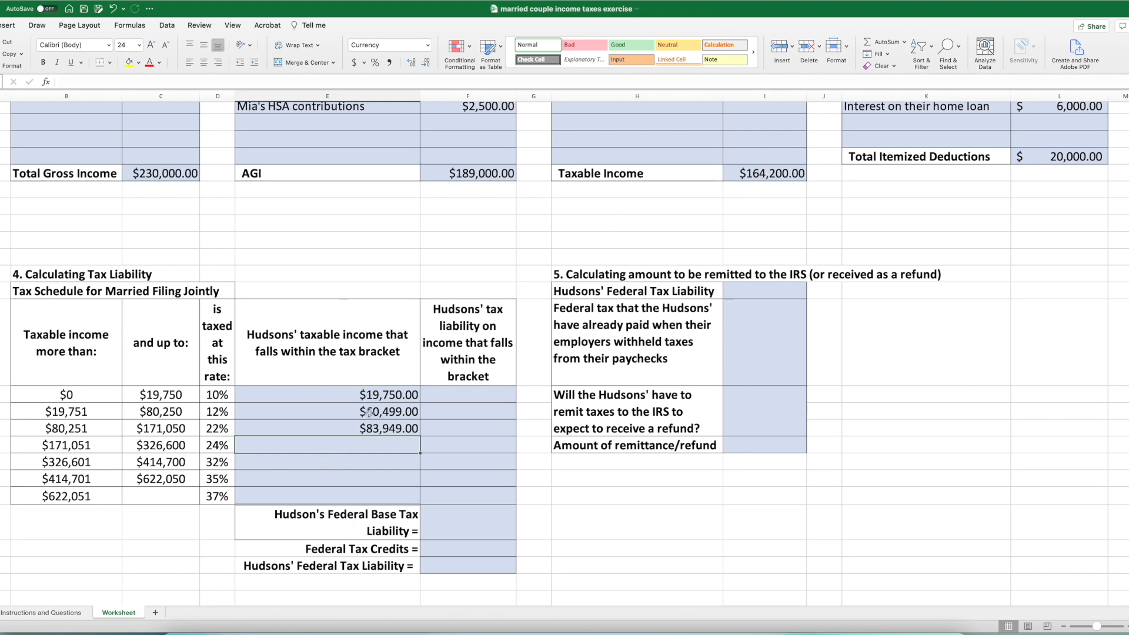
- Calculate the tax liability for the 10% bracket by multiplying its taxable income by the rate with =E21*D21
{"action": "left_click", "coordinate": [435, 397]}
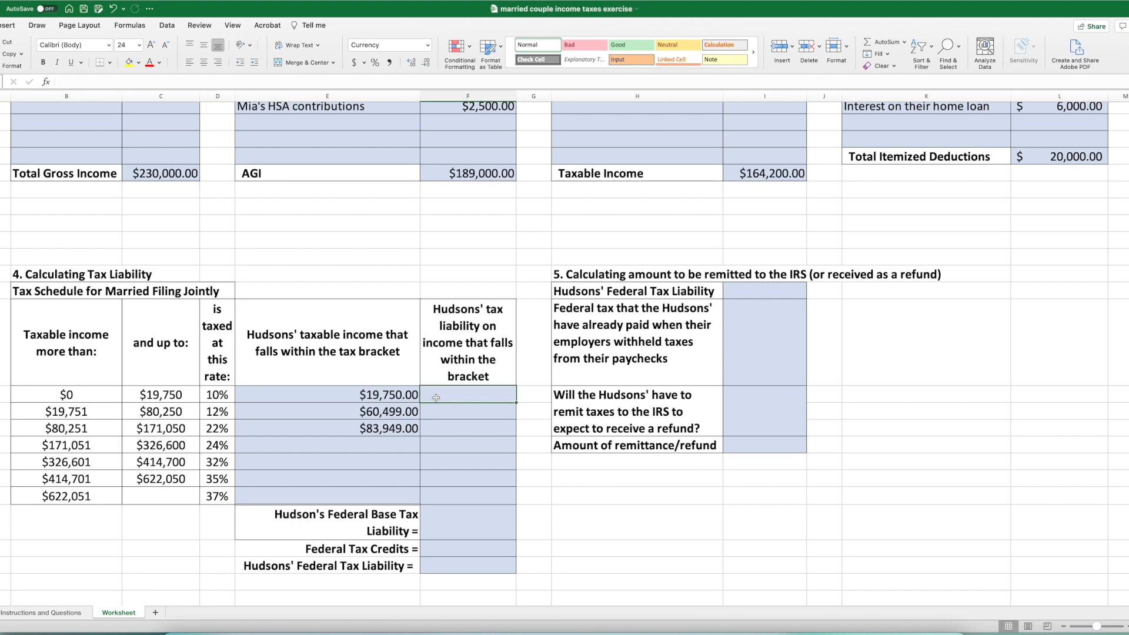
{"action": "type", "text": "="}
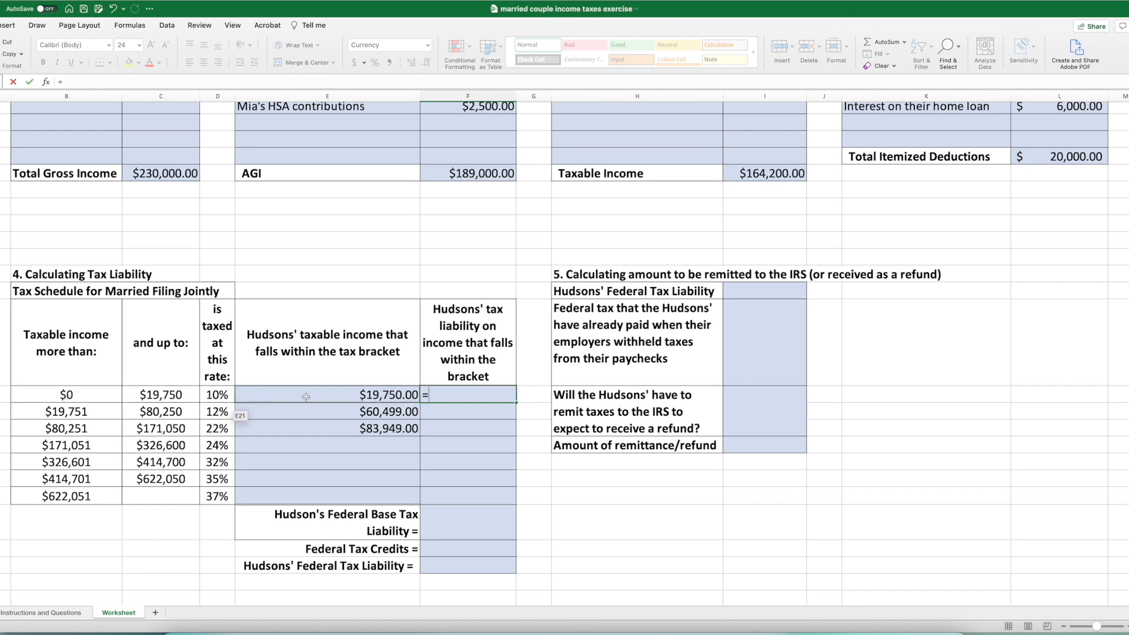
{"action": "left_click", "coordinate": [371, 395]}
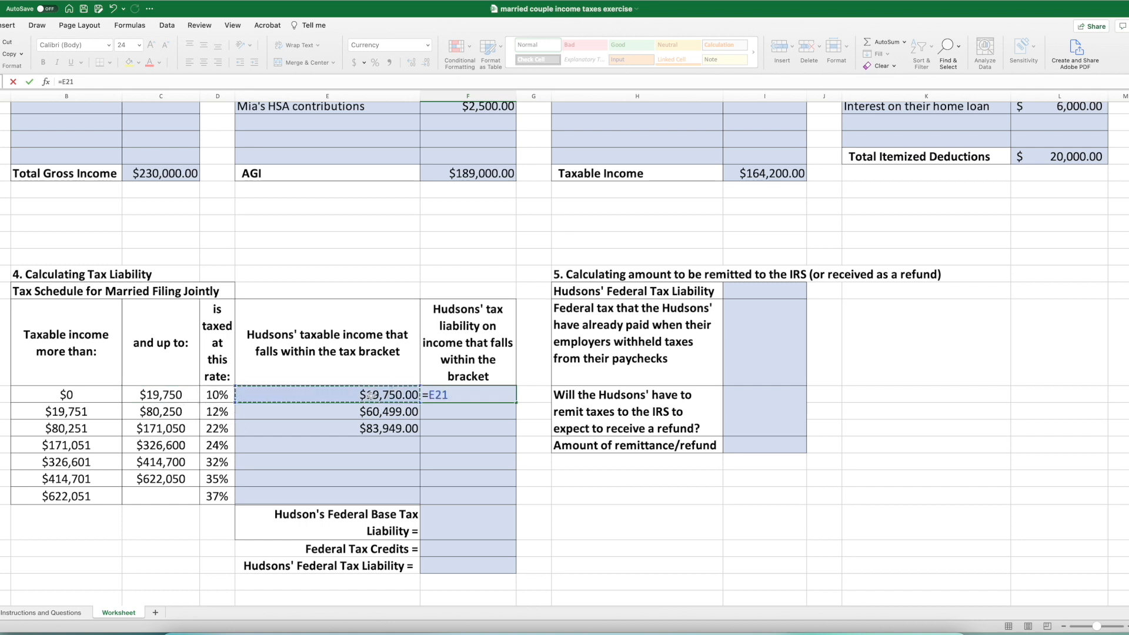
{"action": "type", "text": "*"}
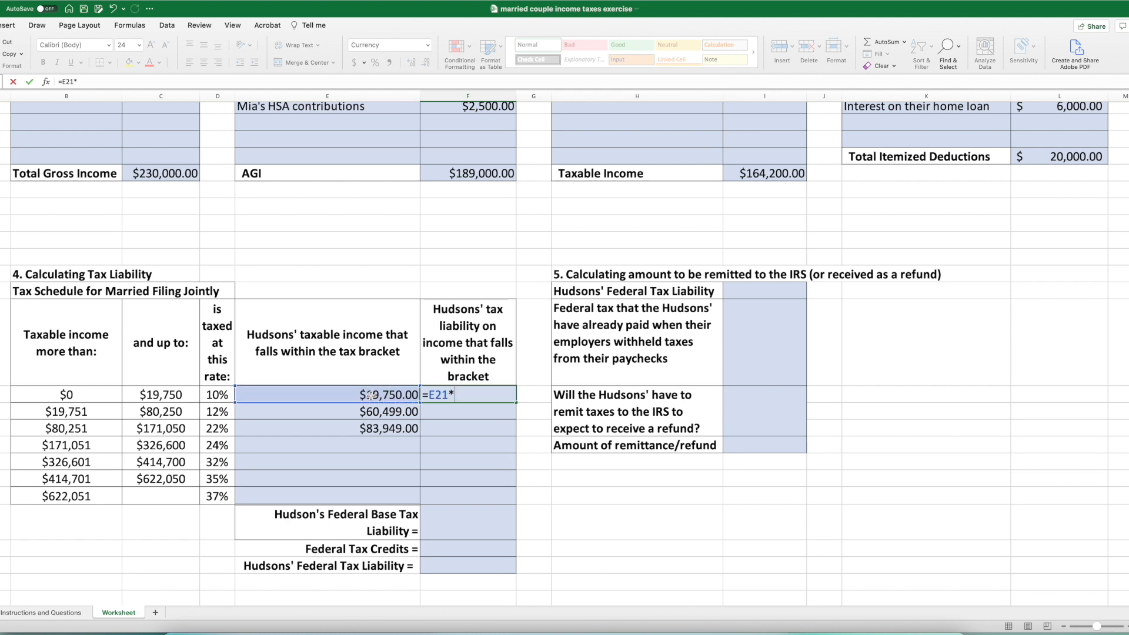
{"action": "left_click", "coordinate": [214, 398]}
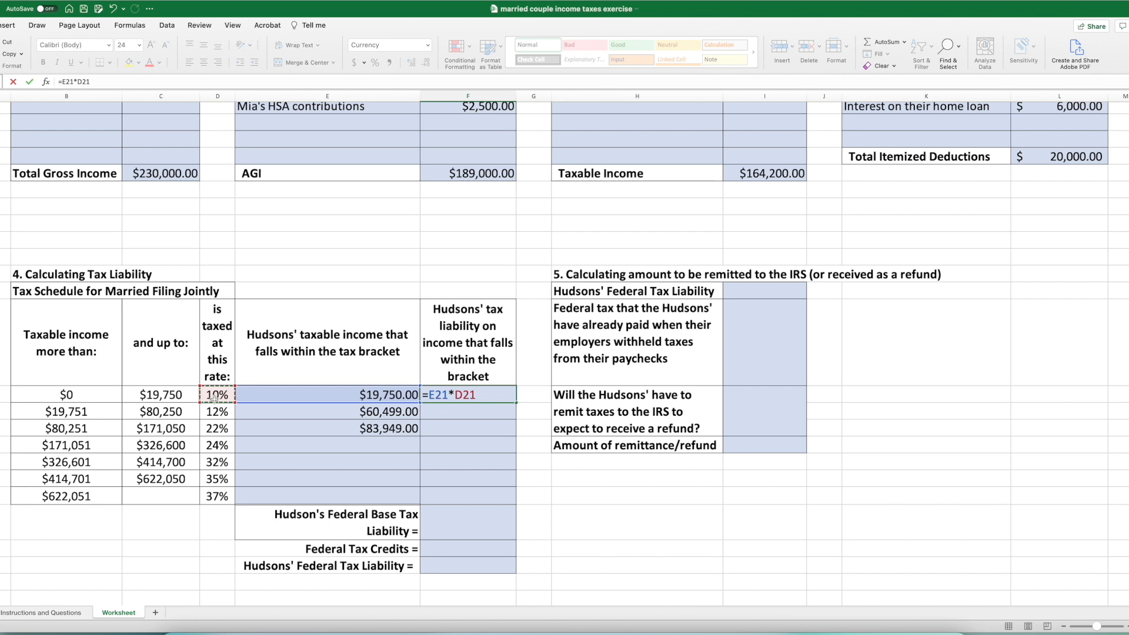
{"action": "key", "text": "Return"}
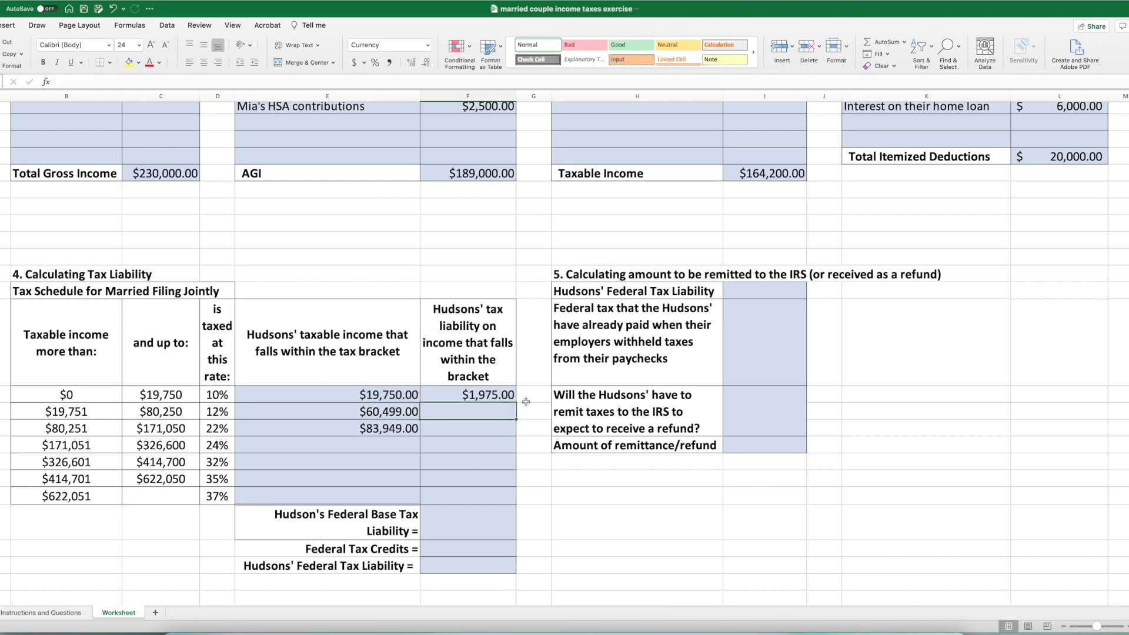
- Calculate the tax liability for the 12% bracket by multiplying its taxable income by the rate with =E22*D22
{"action": "double_click", "coordinate": [485, 412]}
{"action": "type", "text": "="}
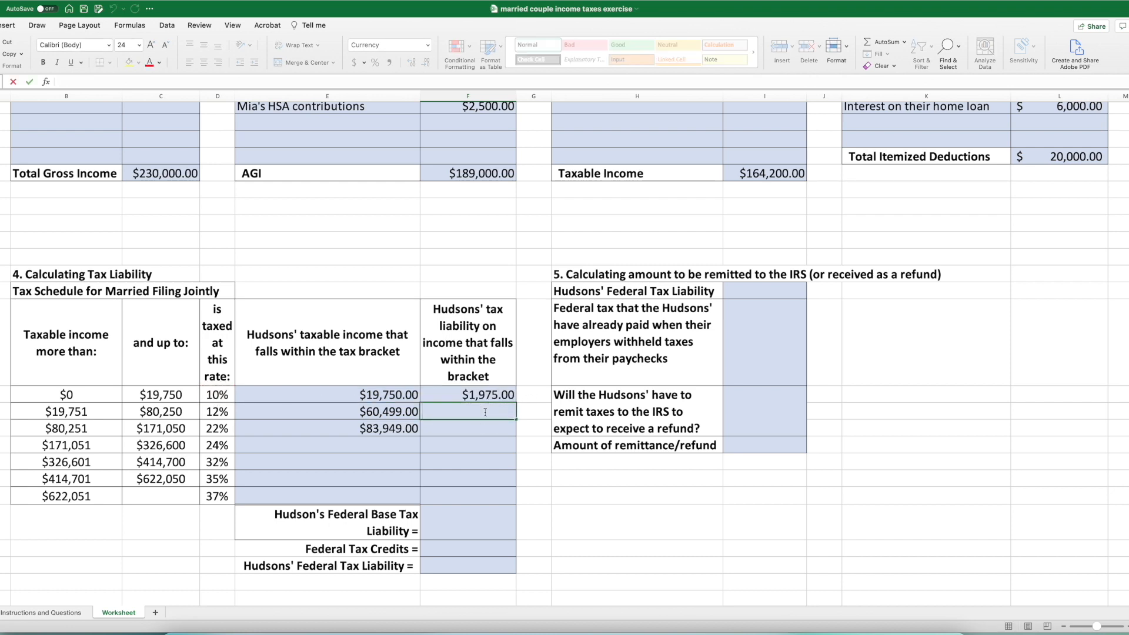
{"action": "left_click", "coordinate": [385, 413]}
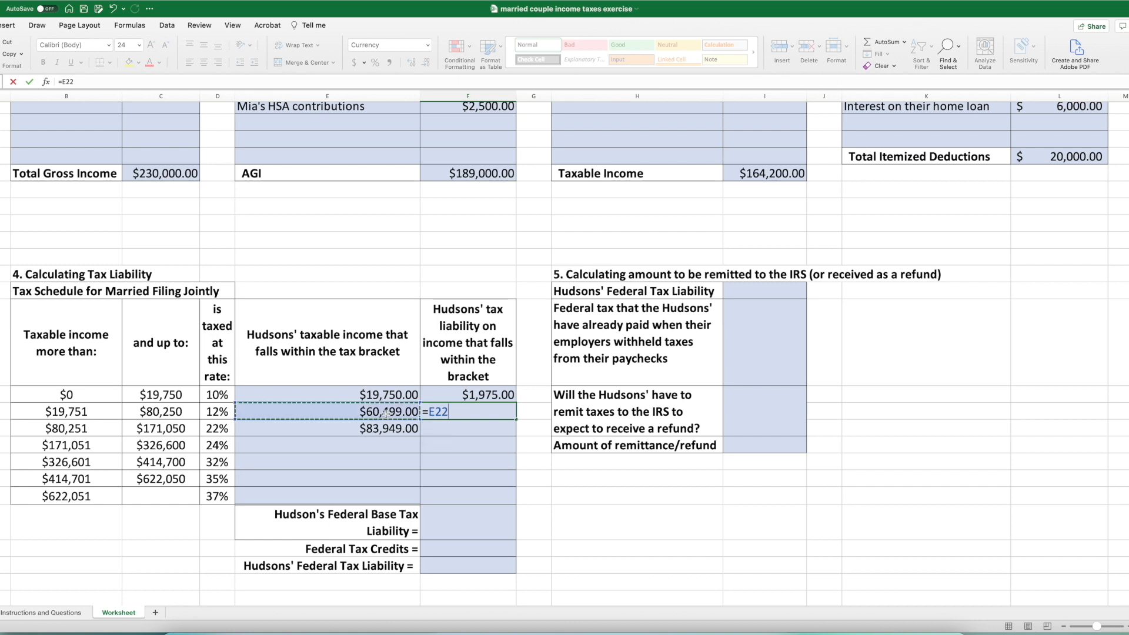
{"action": "type", "text": "*"}
{"action": "left_click", "coordinate": [215, 411]}
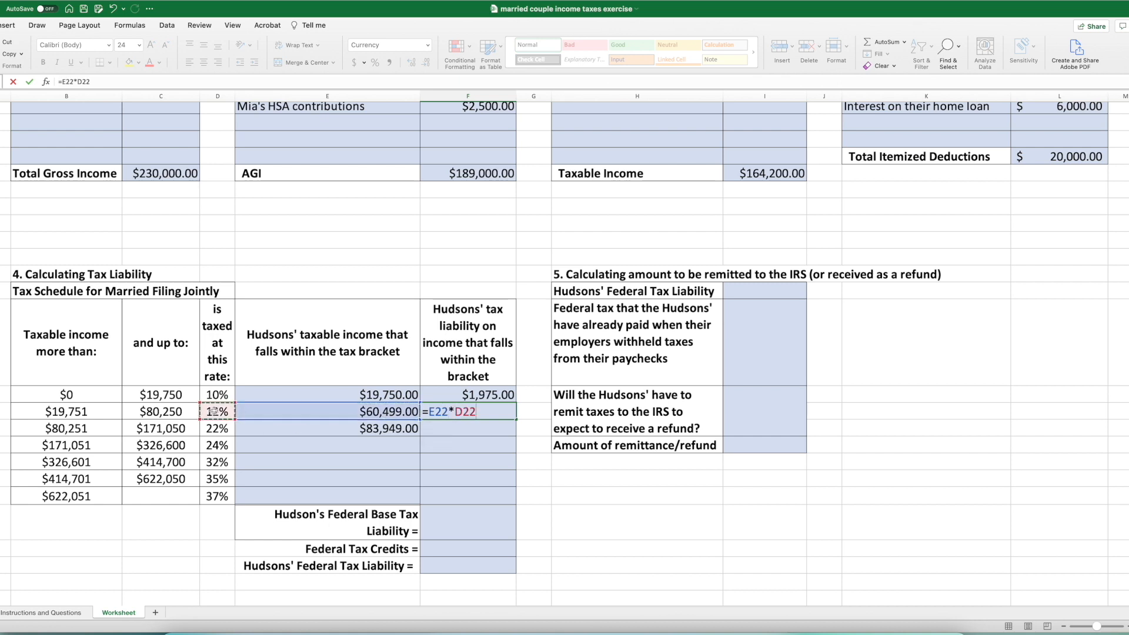
{"action": "key", "text": "Return"}
- Calculate the tax liability for the 22% bracket by multiplying its taxable income by the rate with =E23*D23
{"action": "type", "text": "="}
{"action": "left_click", "coordinate": [346, 427]}
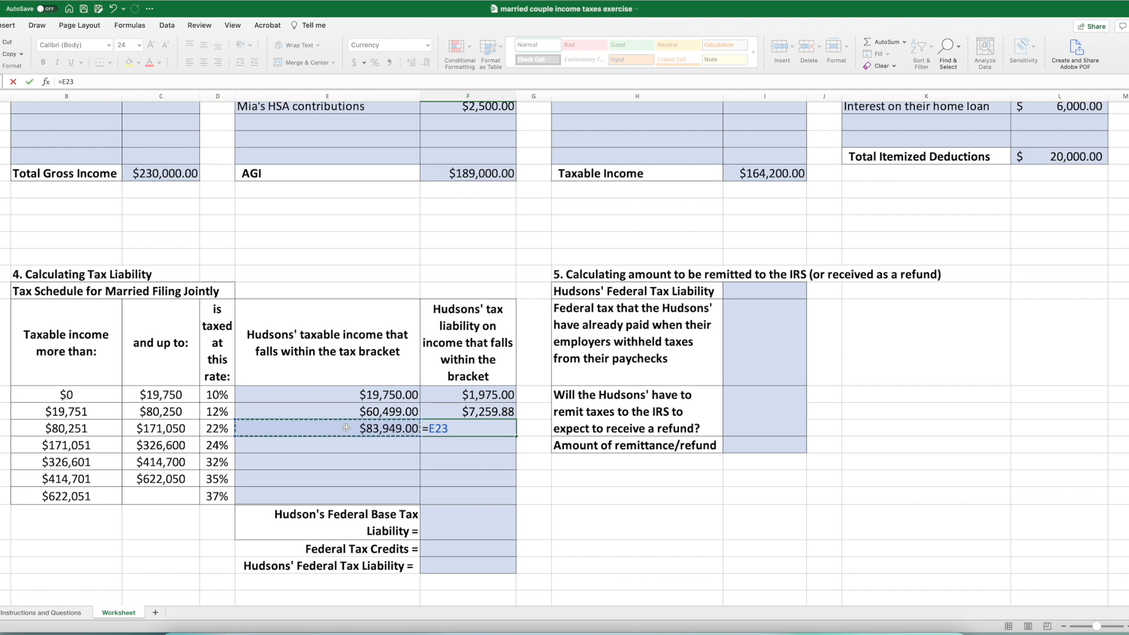
{"action": "type", "text": "*"}
{"action": "left_click", "coordinate": [216, 428]}
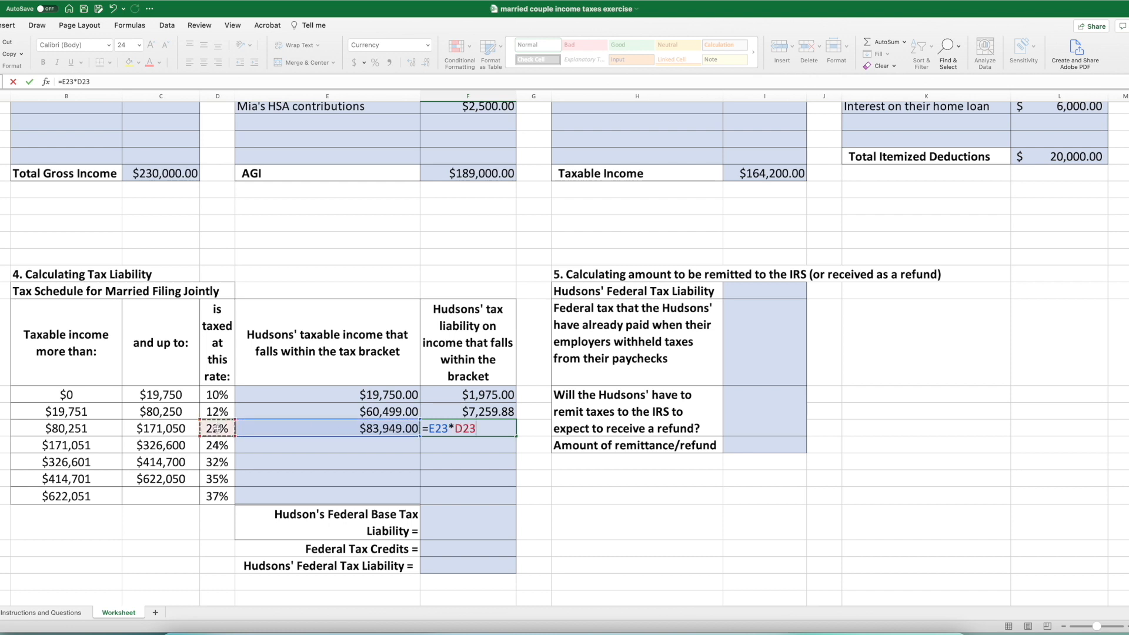
{"action": "key", "text": "Return"}
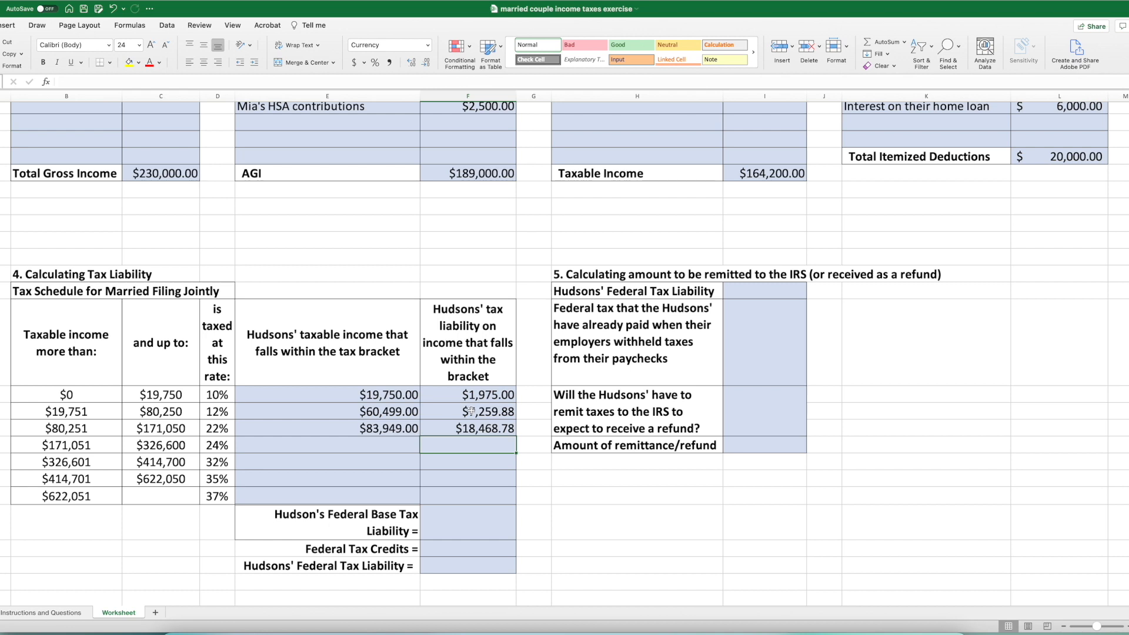
- Total the bracket tax liabilities in the Federal Base Tax Liability cell with =SUM(F21:F27)
{"action": "left_click", "coordinate": [461, 518]}
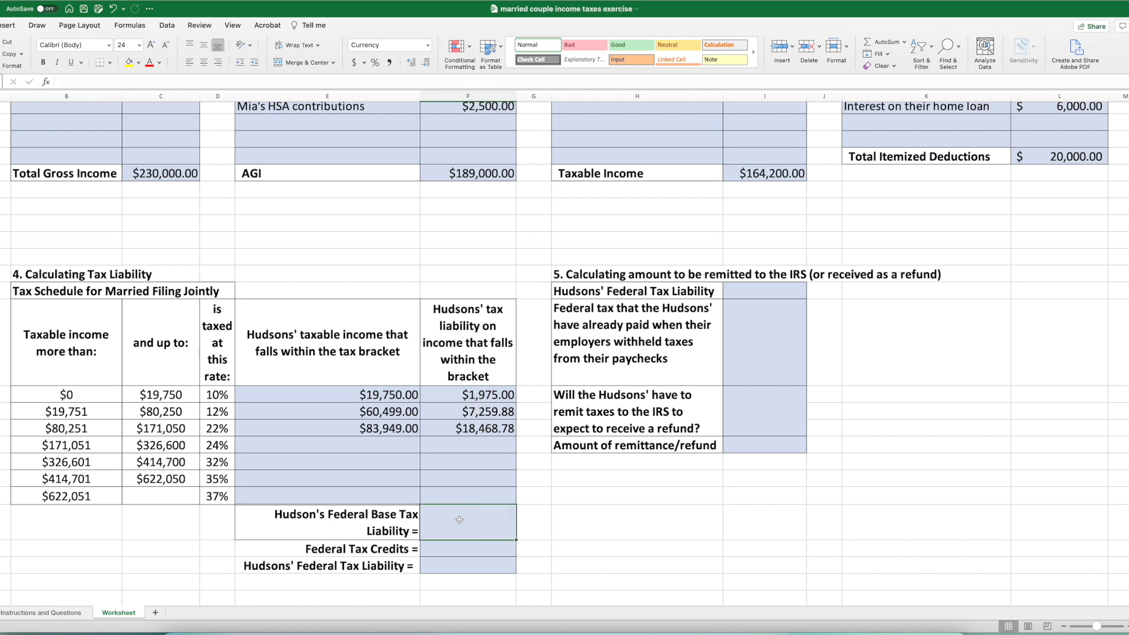
{"action": "left_click", "coordinate": [881, 42]}
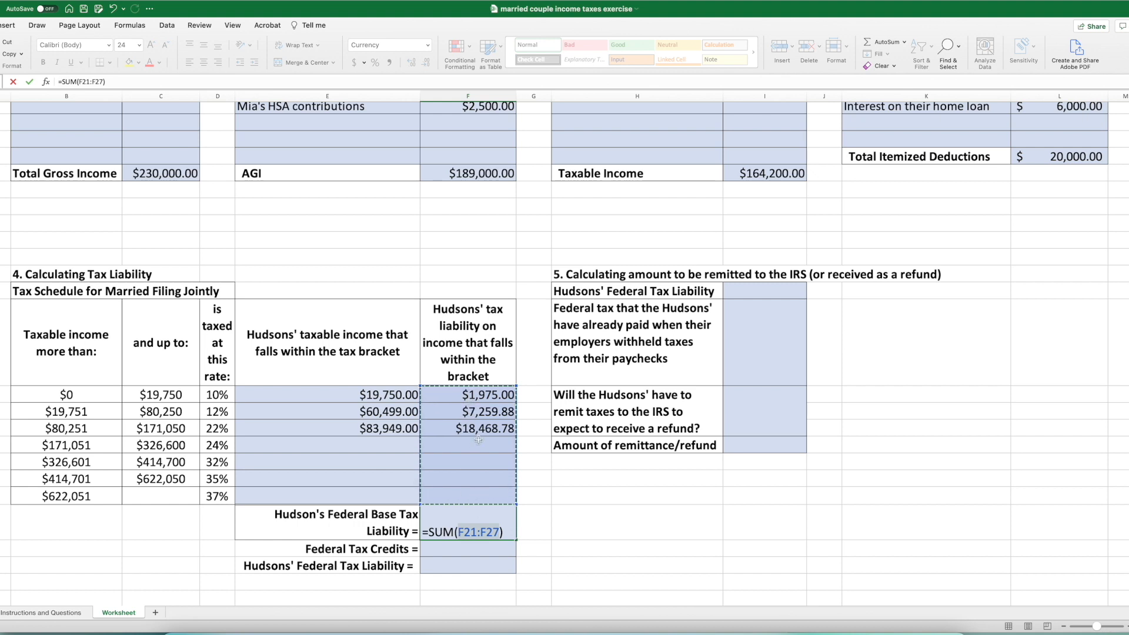
{"action": "key", "text": "Return"}
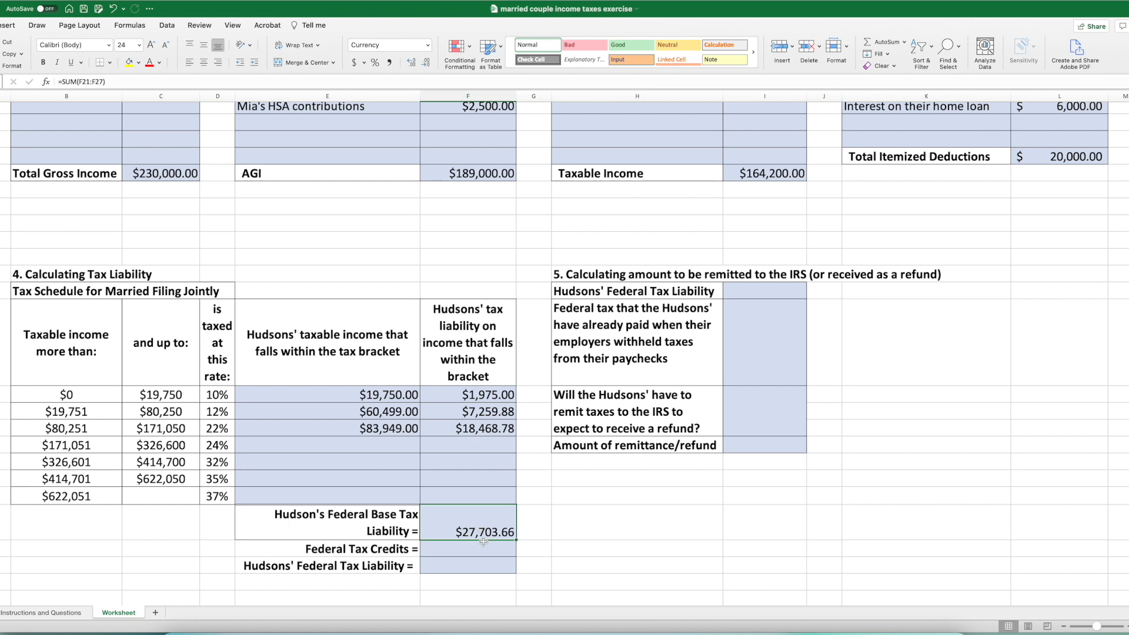
- Check the eligible tax credits in the case text and begin the Federal Tax Credits formula with the child and dependent care credit, =2000
{"action": "left_click", "coordinate": [474, 552]}
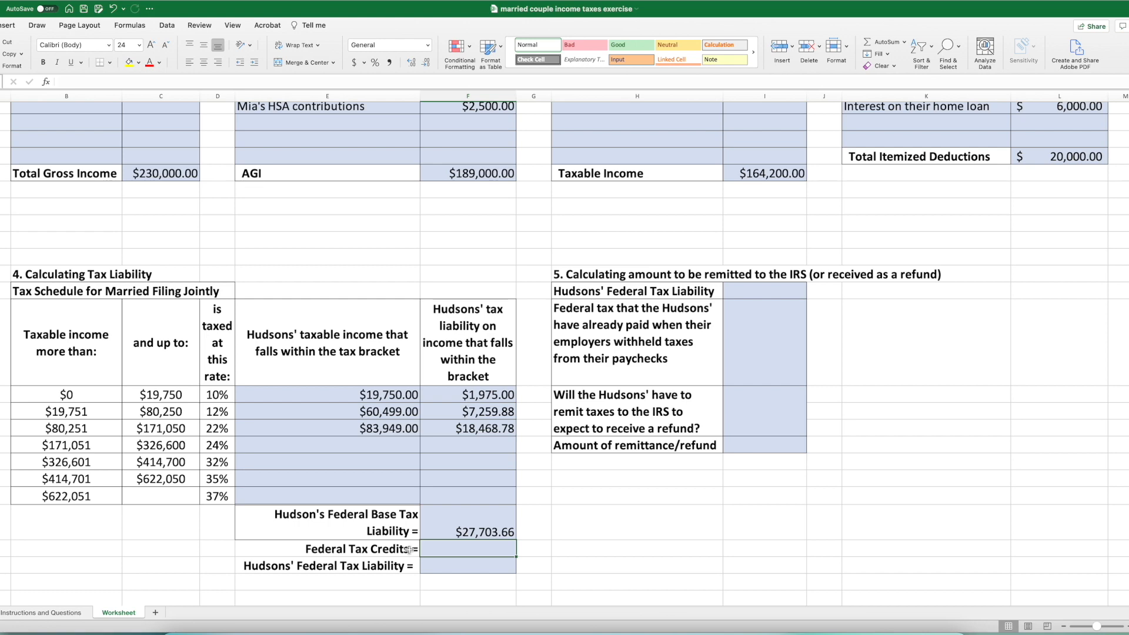
{"action": "left_click", "coordinate": [59, 612]}
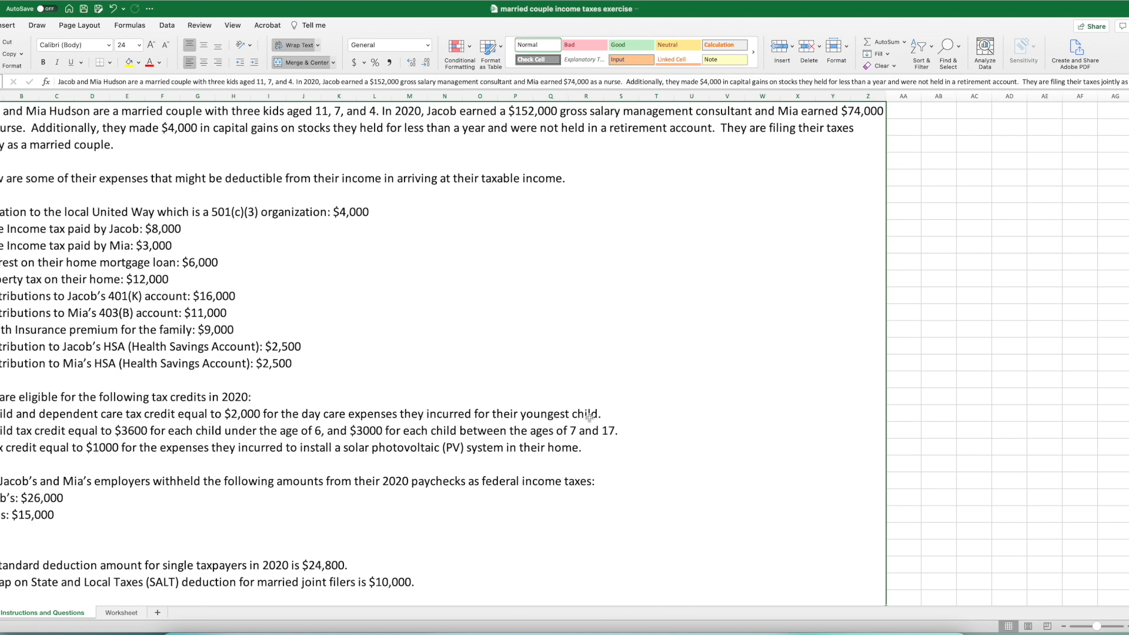
{"action": "left_click", "coordinate": [120, 614]}
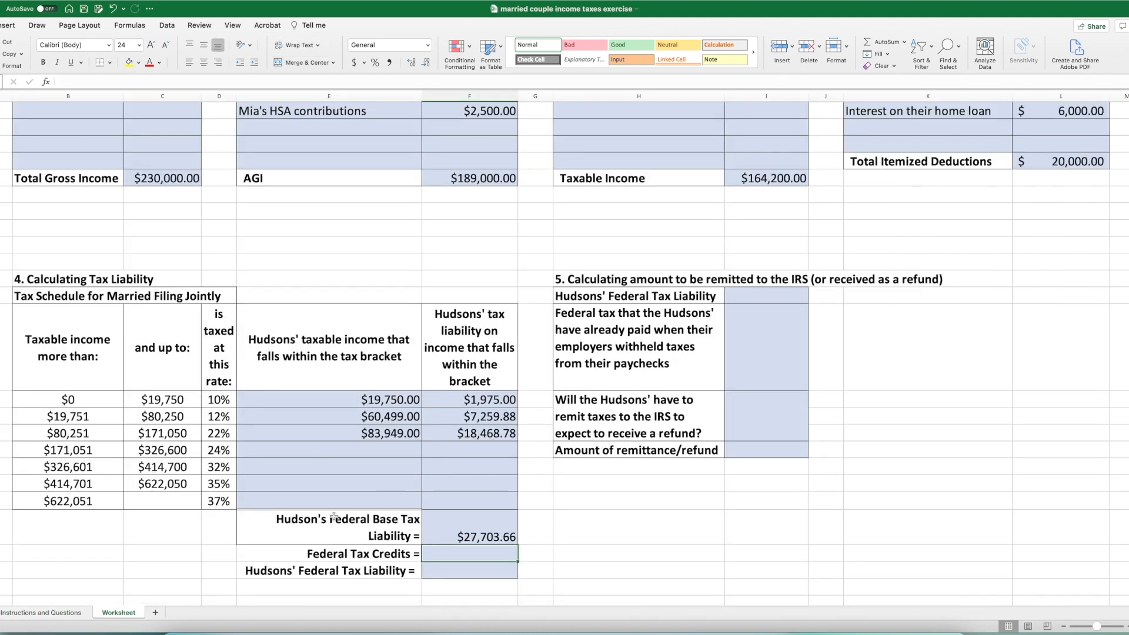
{"action": "left_click", "coordinate": [43, 614]}
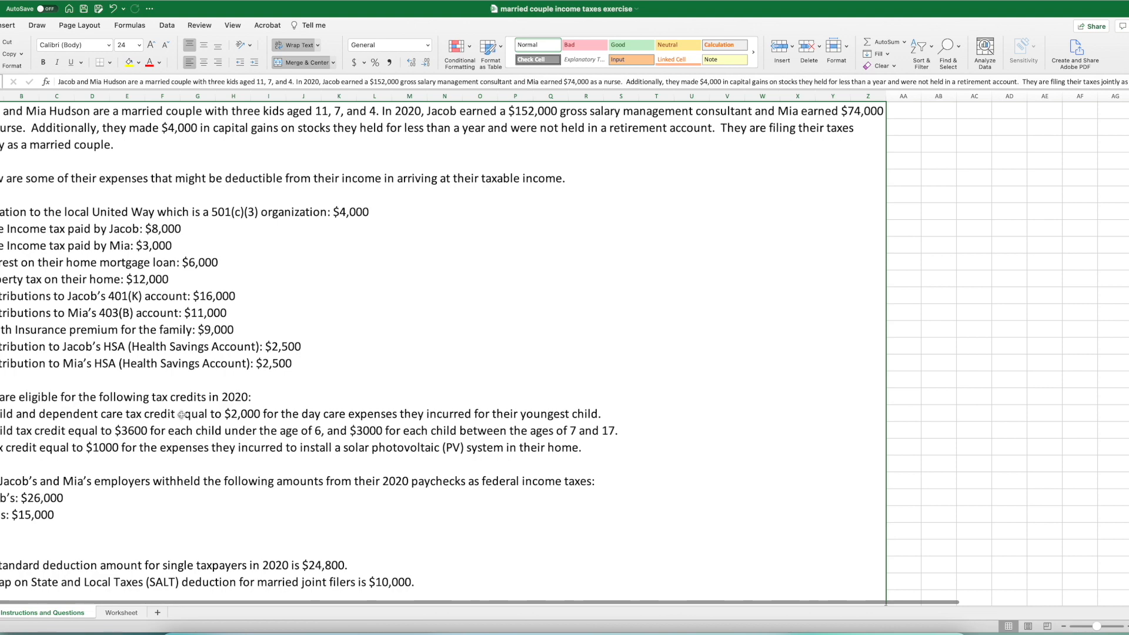
{"action": "left_click", "coordinate": [128, 616]}
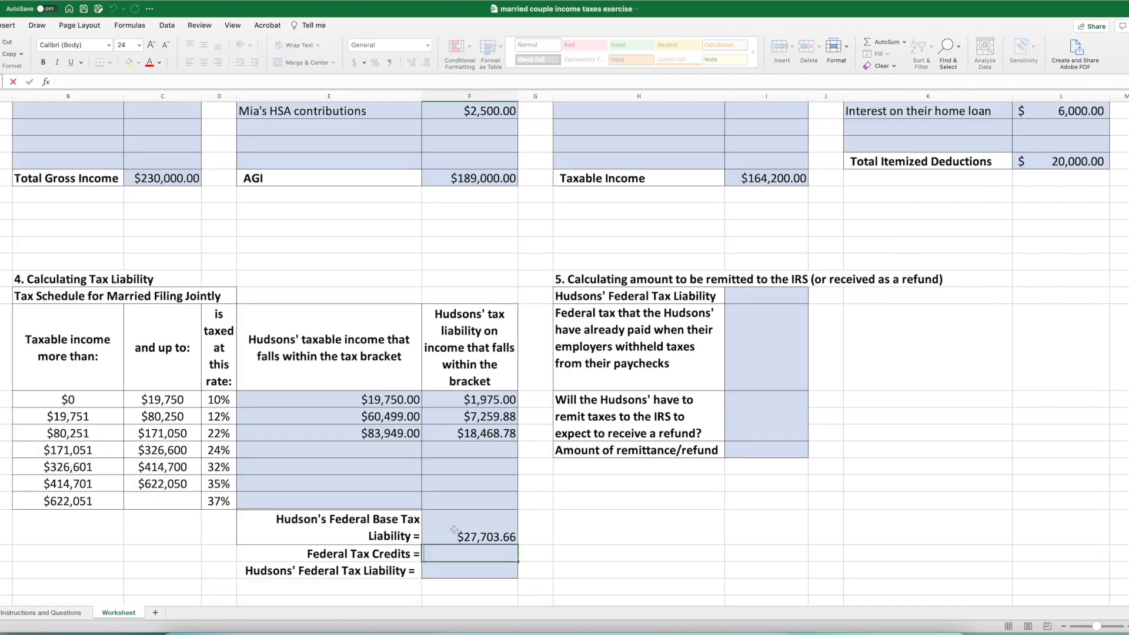
{"action": "type", "text": "=2000"}
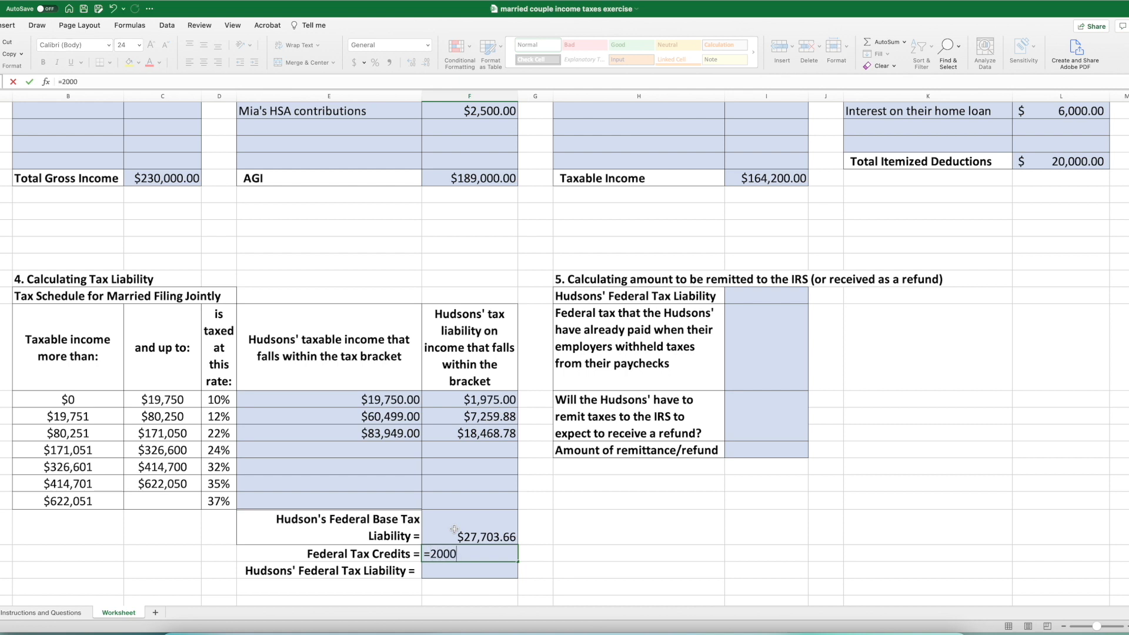
{"action": "type", "text": "+"}
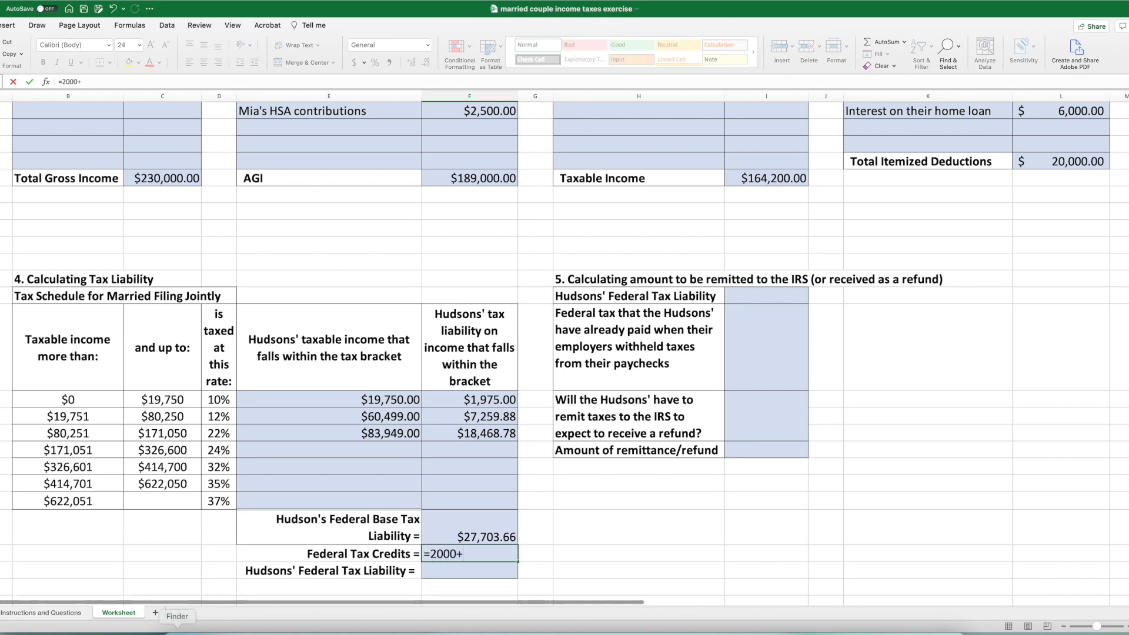
- Consult the child tax credit rules in the case text and add 3600 for the child under 6 to the Federal Tax Credits formula
{"action": "left_click", "coordinate": [35, 612]}
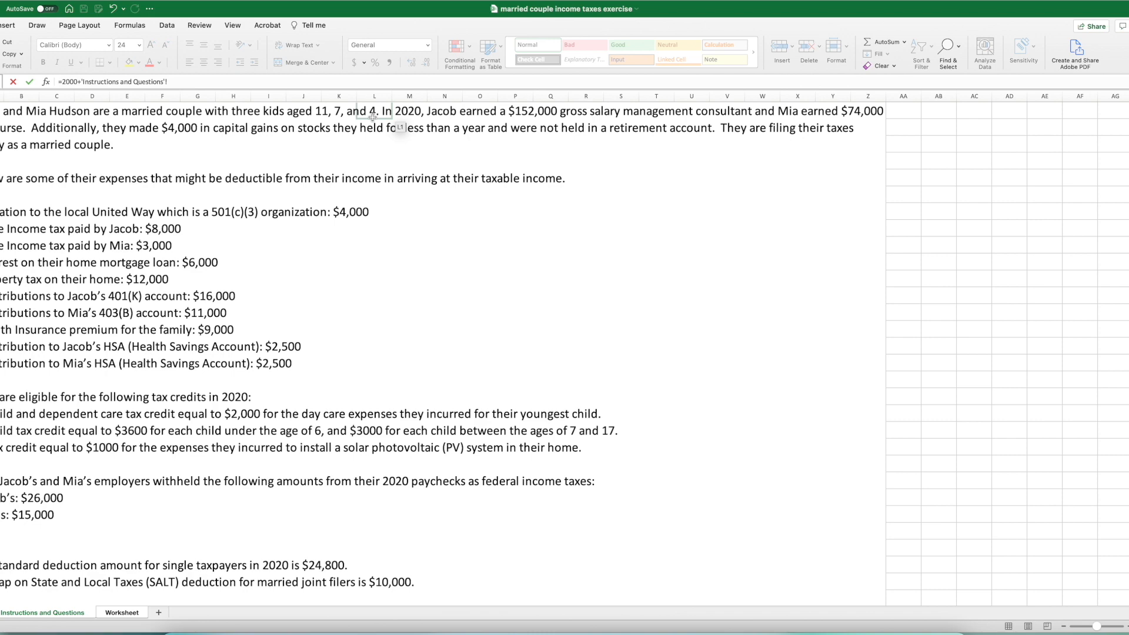
{"action": "left_click", "coordinate": [114, 614]}
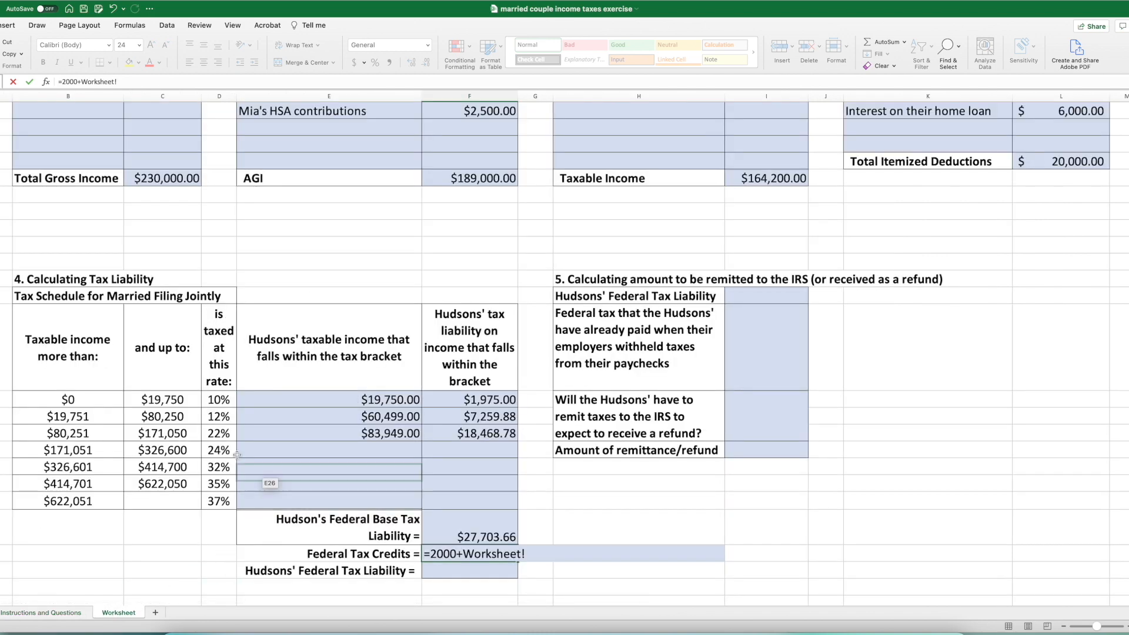
{"action": "key", "text": "BackSpace"}
{"action": "key", "text": "BackSpace"}
{"action": "key", "text": "BackSpace"}
{"action": "key", "text": "BackSpace"}
{"action": "key", "text": "BackSpace"}
{"action": "key", "text": "BackSpace"}
{"action": "key", "text": "BackSpace"}
{"action": "key", "text": "BackSpace"}
{"action": "type", "text": "3600+"}
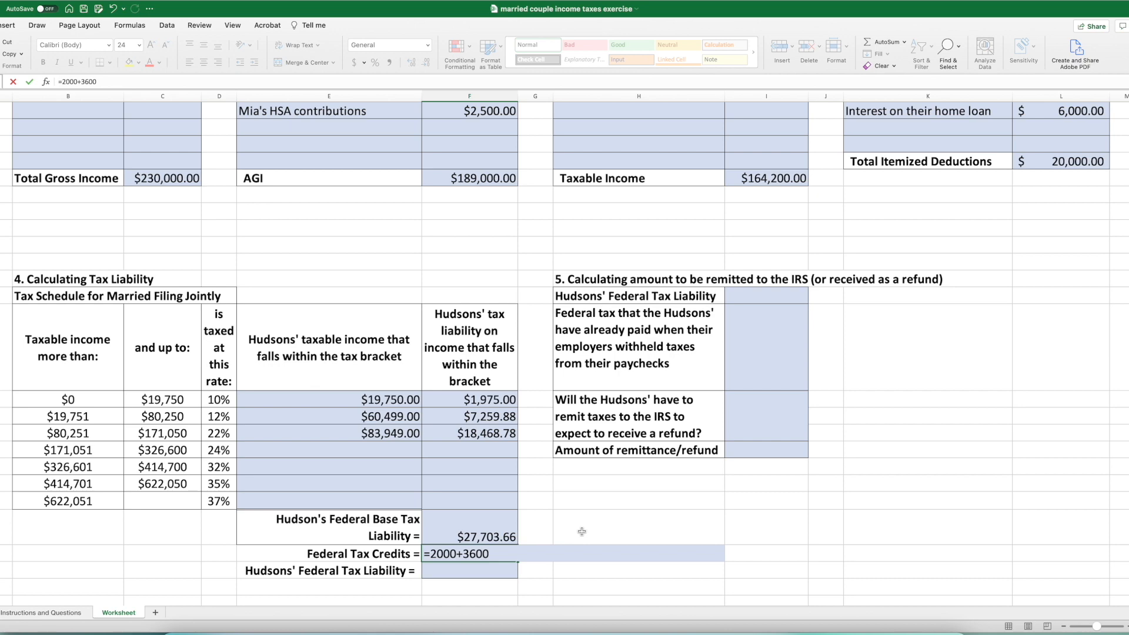
- Check the credit for older children in the case text and add 6000 for the two of them to the Federal Tax Credits formula
{"action": "left_click", "coordinate": [59, 612]}
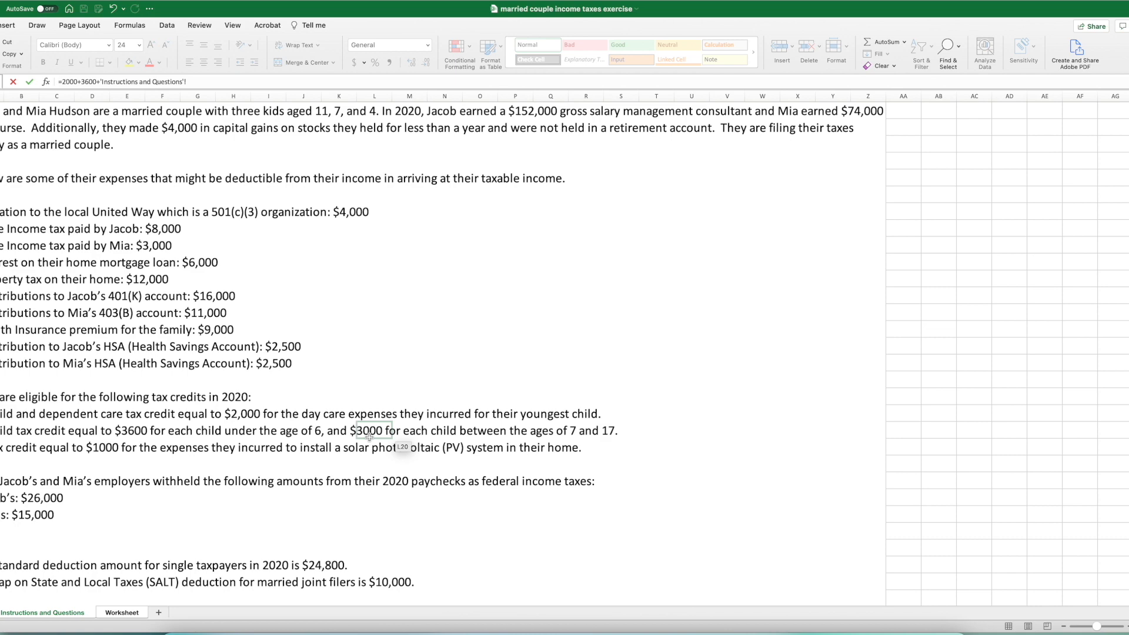
{"action": "left_click", "coordinate": [120, 613]}
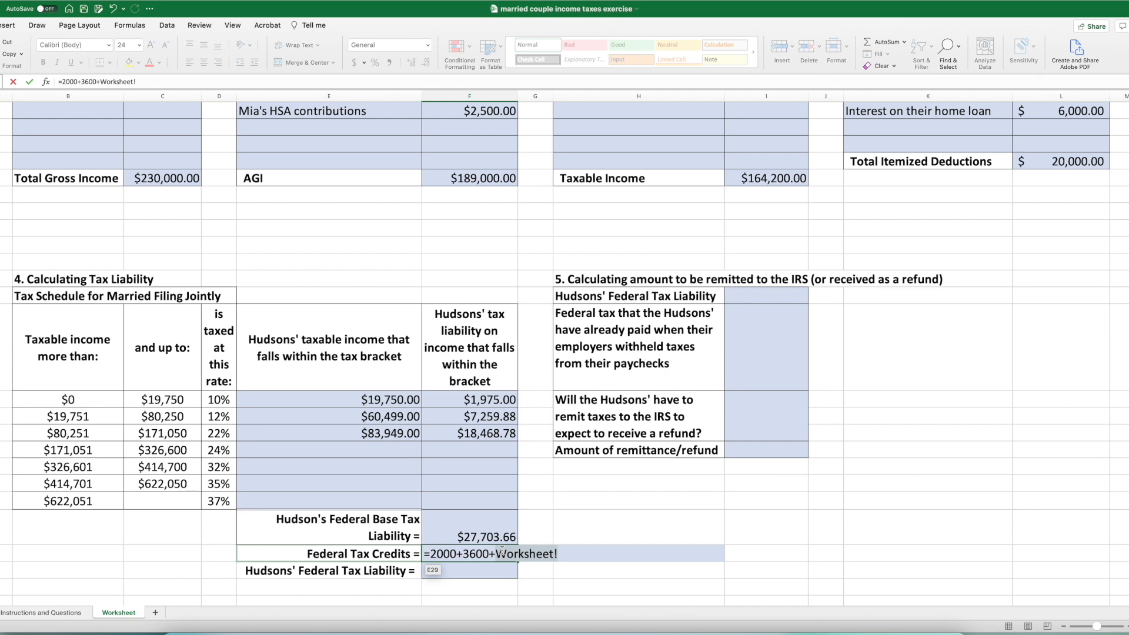
{"action": "key", "text": "BackSpace"}
{"action": "key", "text": "BackSpace"}
{"action": "key", "text": "BackSpace"}
{"action": "key", "text": "BackSpace"}
{"action": "key", "text": "BackSpace"}
{"action": "key", "text": "BackSpace"}
{"action": "key", "text": "BackSpace"}
{"action": "key", "text": "BackSpace"}
{"action": "key", "text": "BackSpace"}
{"action": "key", "text": "BackSpace"}
{"action": "type", "text": "6000"}
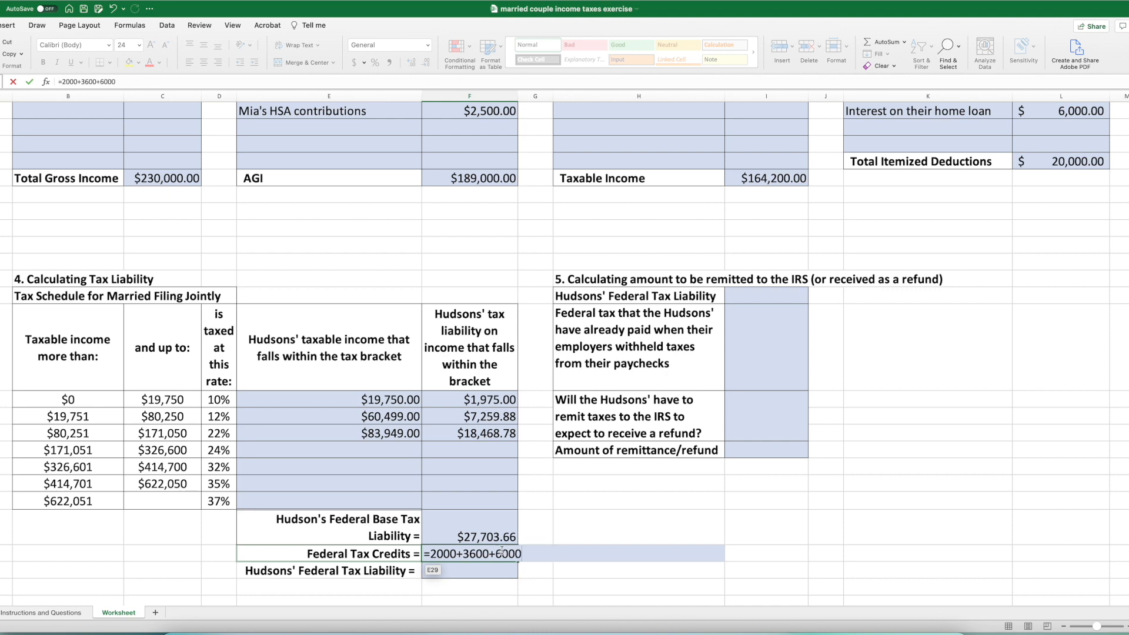
{"action": "type", "text": "+"}
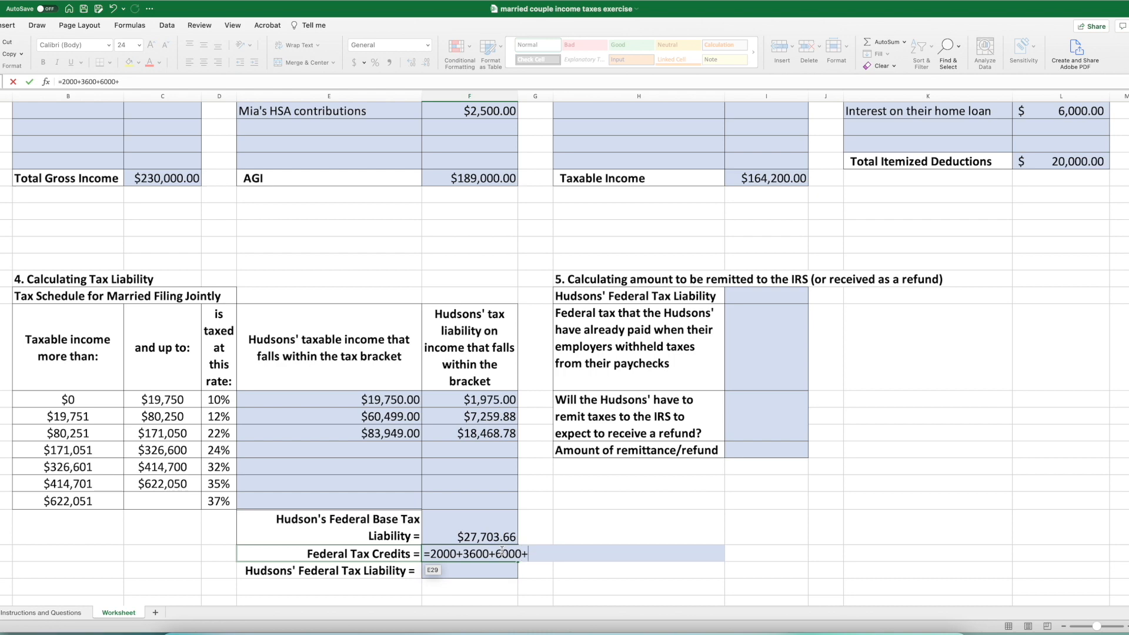
- Look up the solar photovoltaic credit in the case text and complete the Federal Tax Credits formula as =2000+3600+6000+1000
{"action": "left_click", "coordinate": [63, 612]}
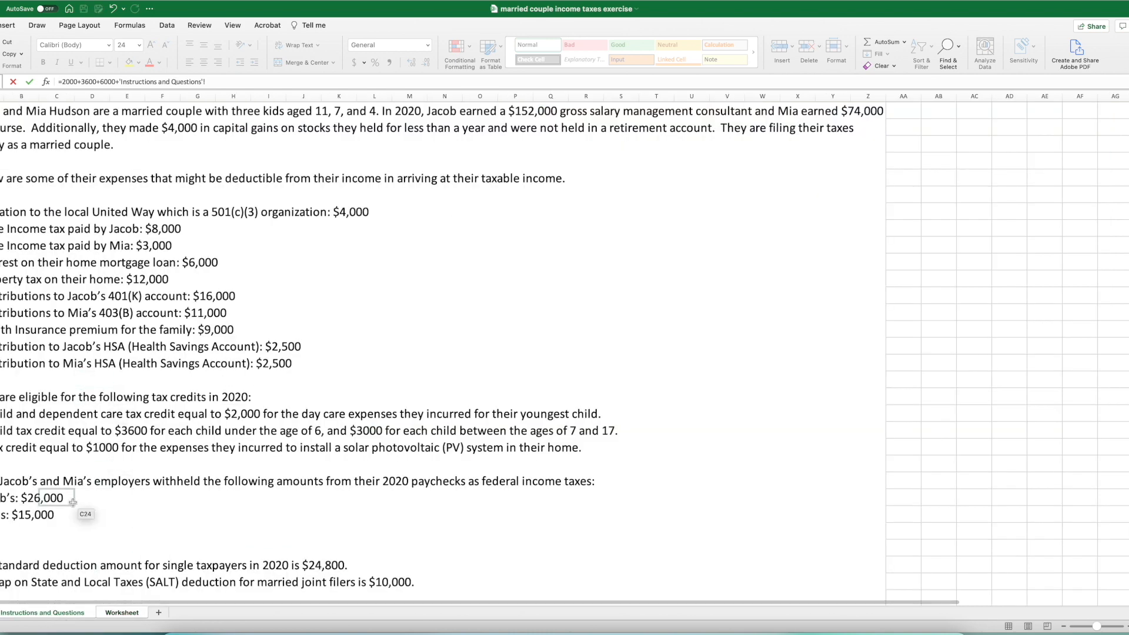
{"action": "scroll", "coordinate": [128, 468], "scroll_direction": "down", "scroll_amount": 3}
{"action": "scroll", "coordinate": [125, 476], "scroll_direction": "up", "scroll_amount": 3}
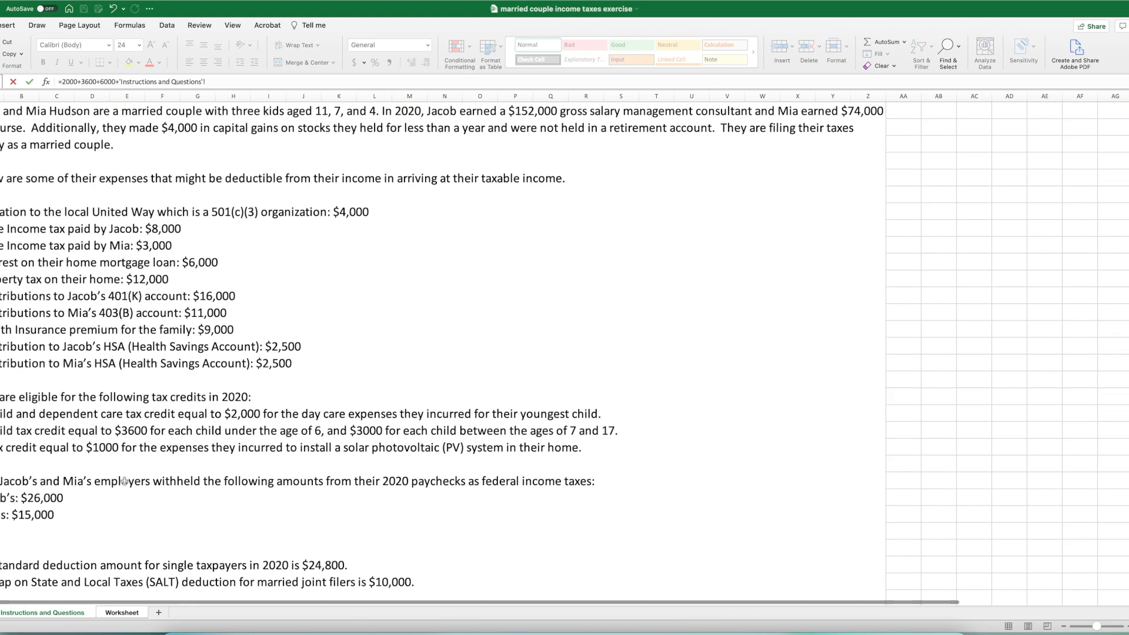
{"action": "scroll", "coordinate": [125, 480], "scroll_direction": "down", "scroll_amount": 2}
{"action": "scroll", "coordinate": [124, 480], "scroll_direction": "up", "scroll_amount": 1}
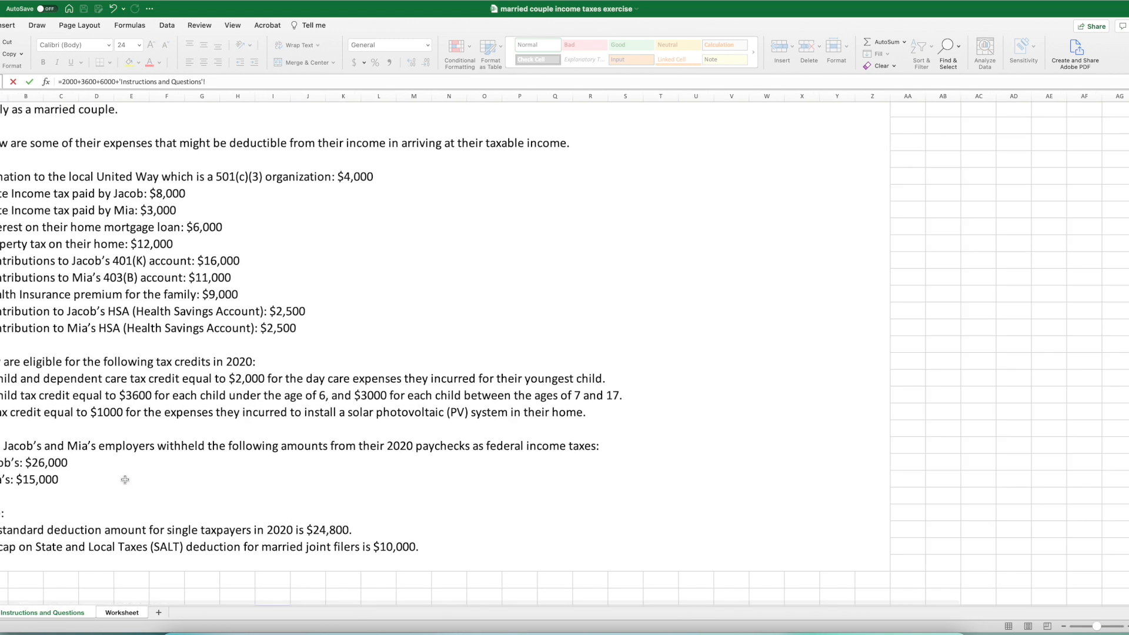
{"action": "scroll", "coordinate": [124, 480], "scroll_direction": "right", "scroll_amount": 1}
{"action": "left_click", "coordinate": [91, 416]}
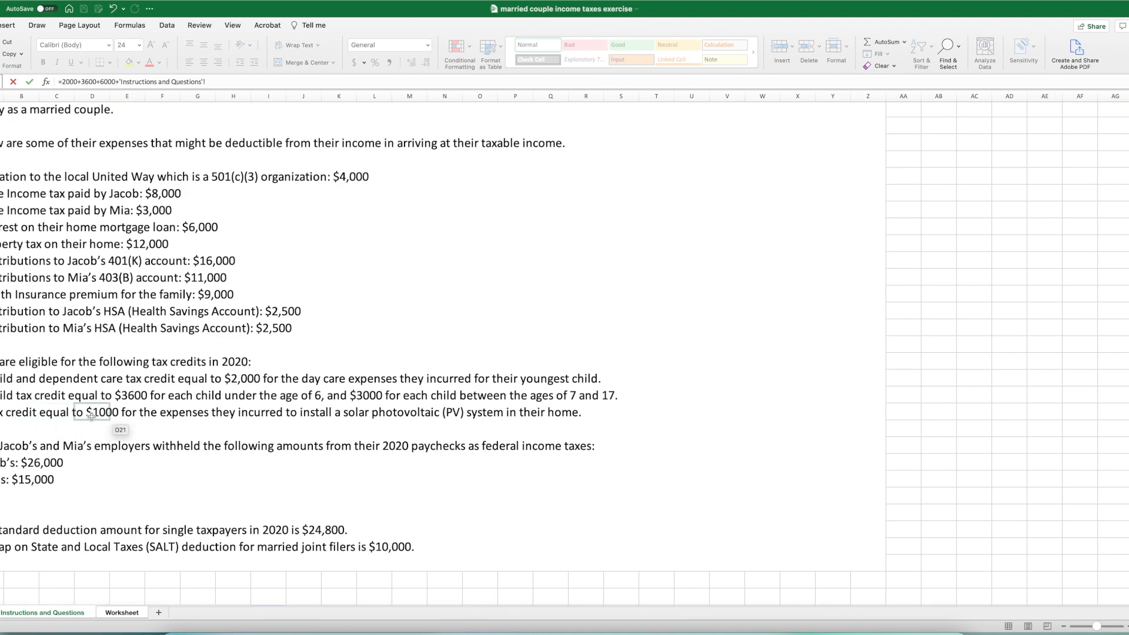
{"action": "left_click", "coordinate": [112, 613]}
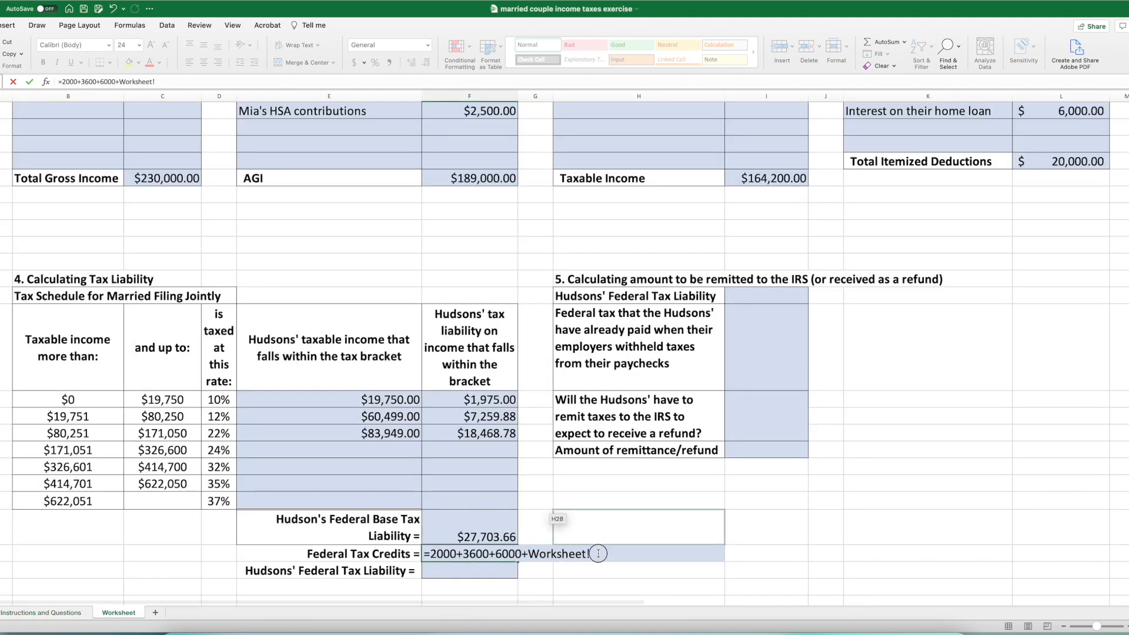
{"action": "key", "text": "BackSpace"}
{"action": "key", "text": "BackSpace"}
{"action": "key", "text": "BackSpace"}
{"action": "key", "text": "BackSpace"}
{"action": "key", "text": "BackSpace"}
{"action": "key", "text": "BackSpace"}
{"action": "key", "text": "BackSpace"}
{"action": "key", "text": "BackSpace"}
{"action": "key", "text": "BackSpace"}
{"action": "key", "text": "BackSpace"}
{"action": "type", "text": "1000"}
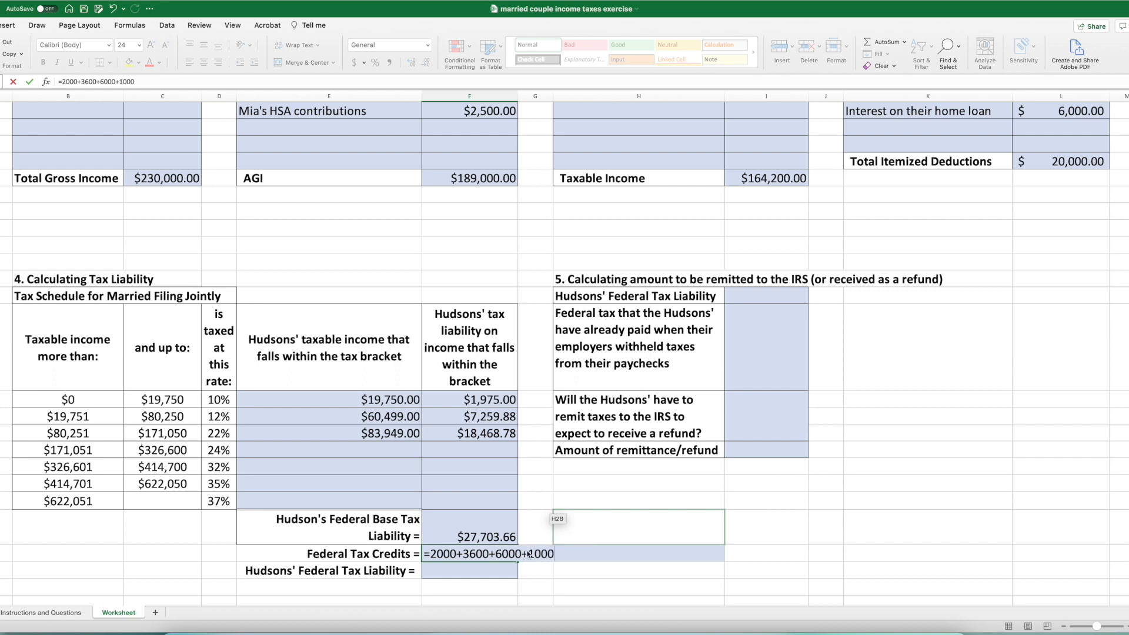
{"action": "key", "text": "Return"}
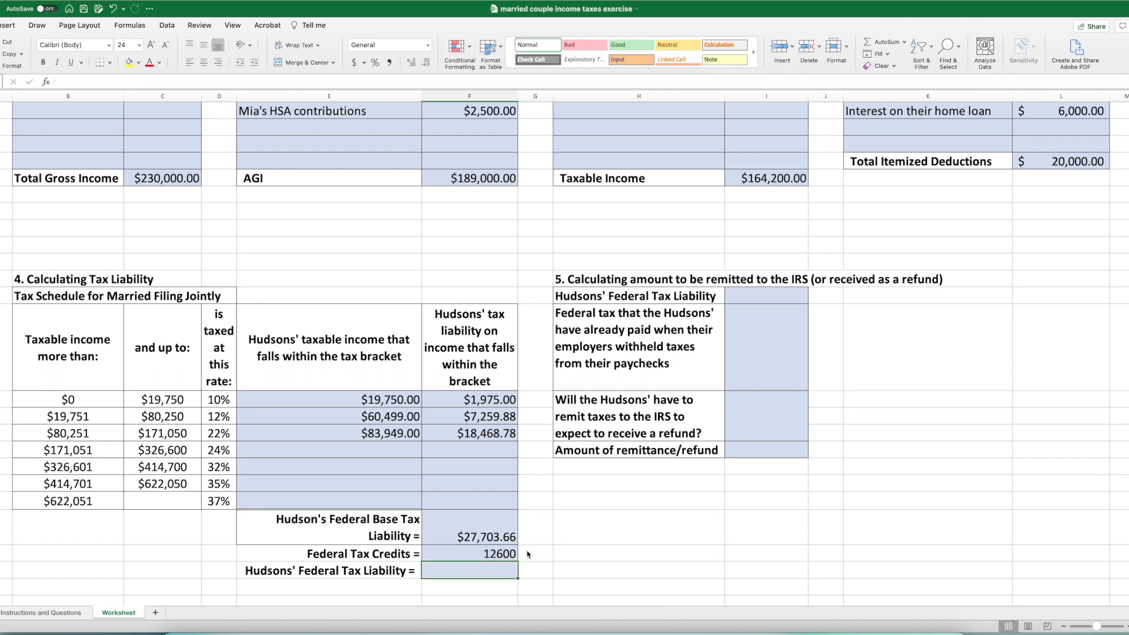
- Calculate the Federal Tax Liability by subtracting the federal tax credits from the base tax liability with =F28-F29
{"action": "left_click", "coordinate": [485, 555]}
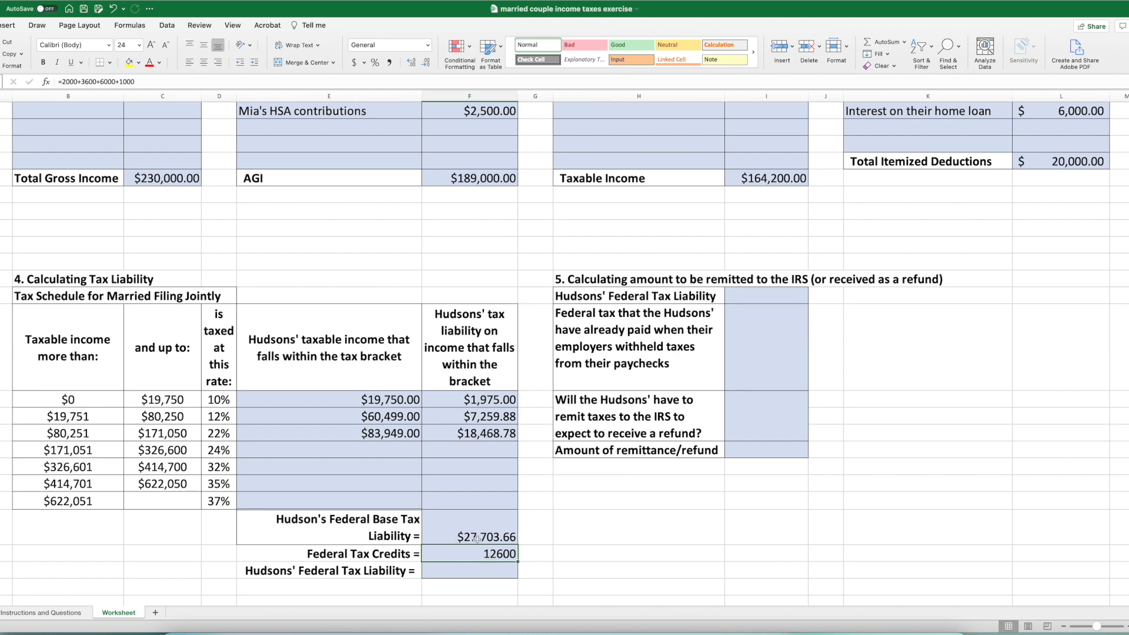
{"action": "left_click", "coordinate": [460, 569]}
{"action": "type", "text": "="}
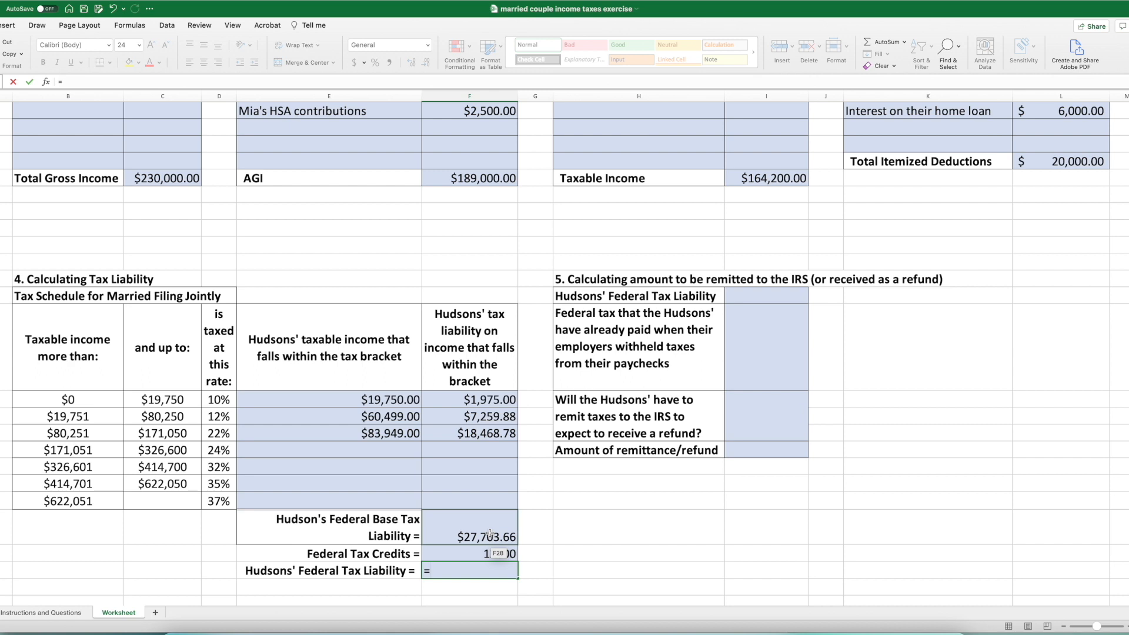
{"action": "left_click", "coordinate": [490, 533]}
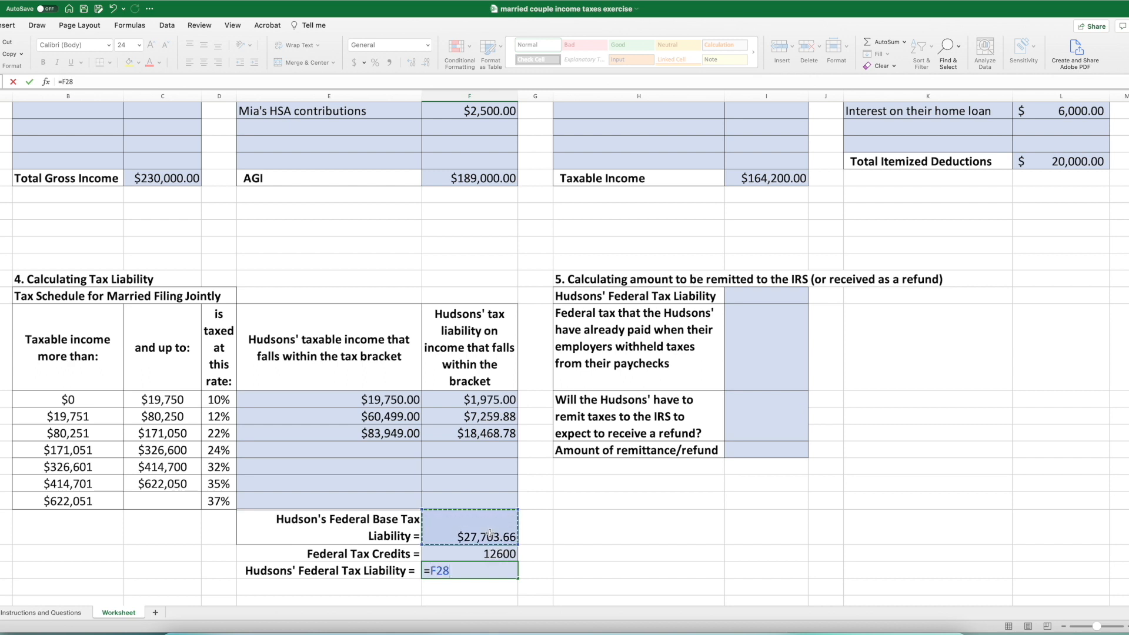
{"action": "type", "text": "-"}
{"action": "left_click", "coordinate": [498, 555]}
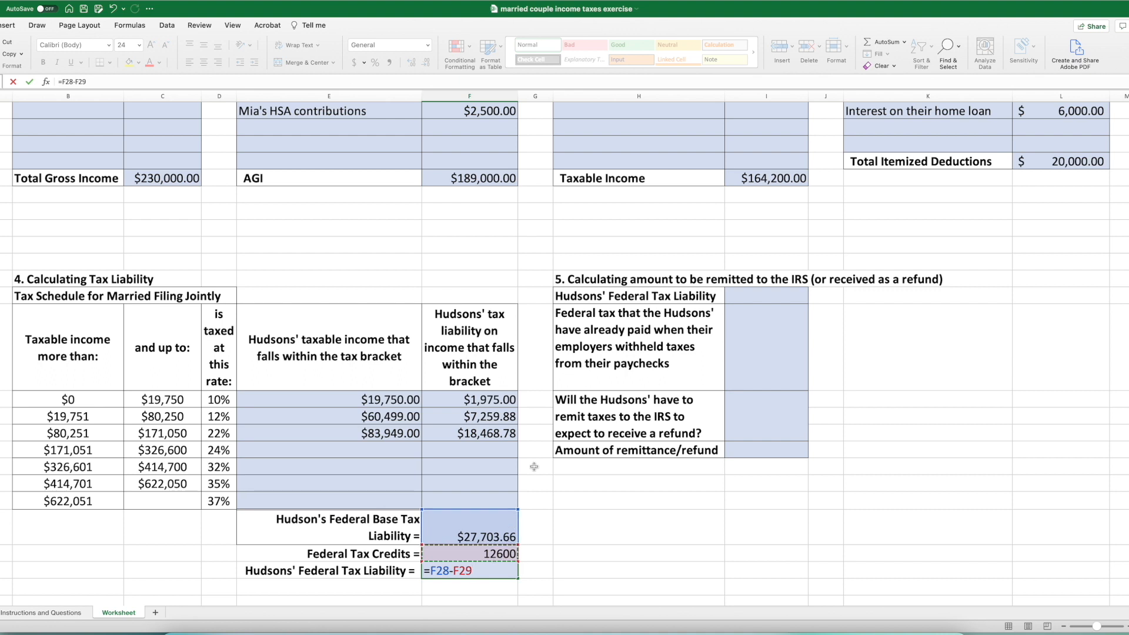
{"action": "key", "text": "Return"}
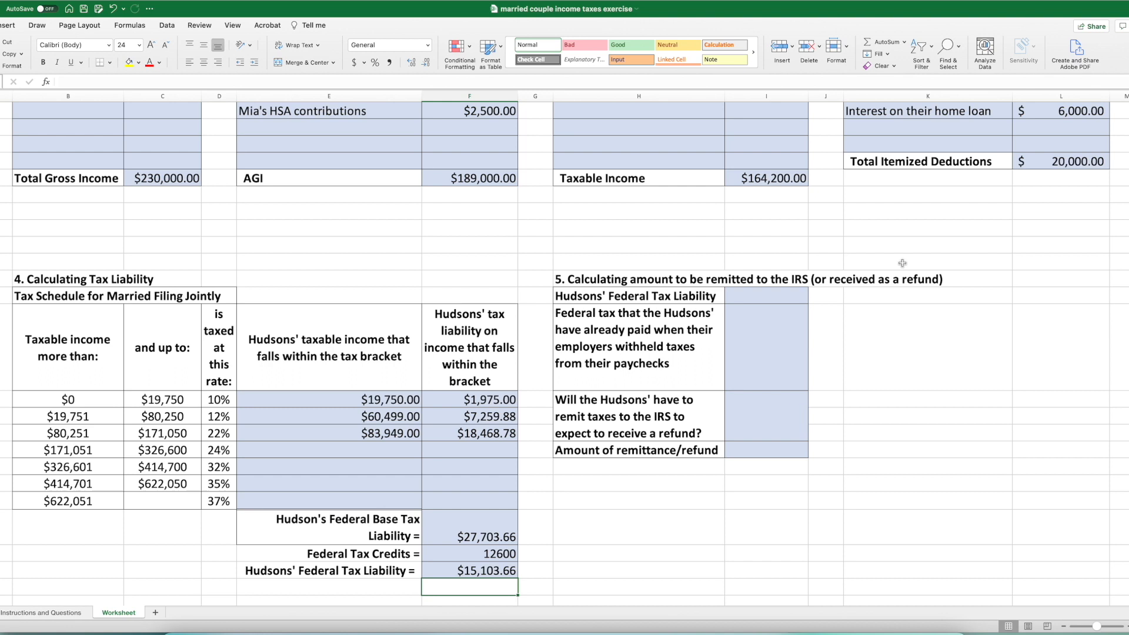
- Fill the Federal Tax Liability cell in section 5 with a link to the section 4 result using =F30
{"action": "left_click", "coordinate": [784, 301]}
{"action": "type", "text": "="}
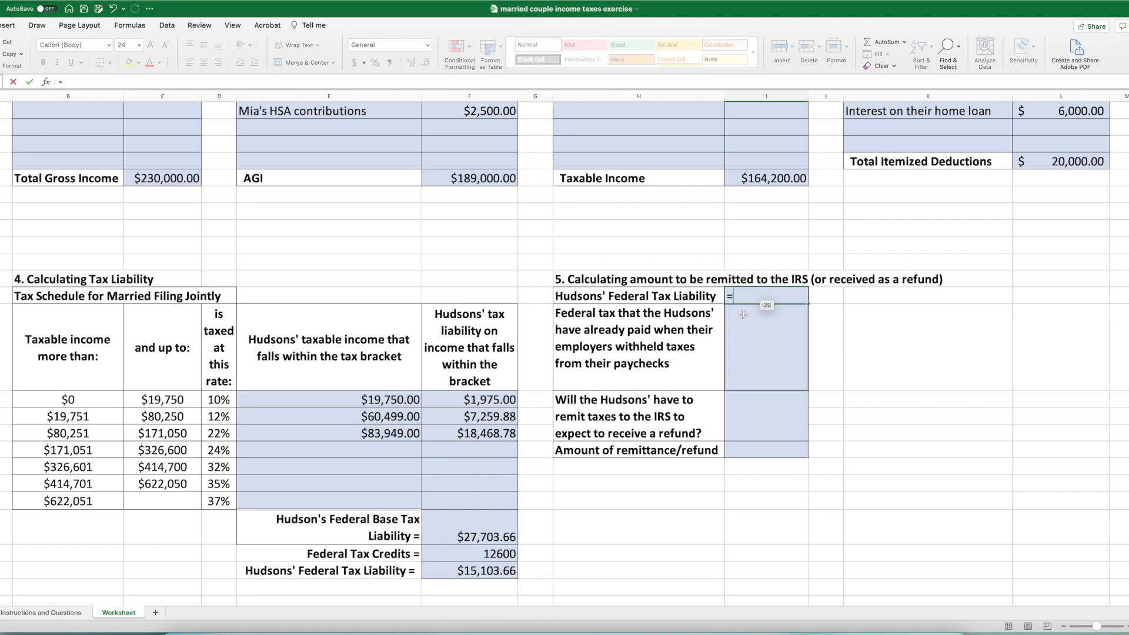
{"action": "left_click", "coordinate": [463, 572]}
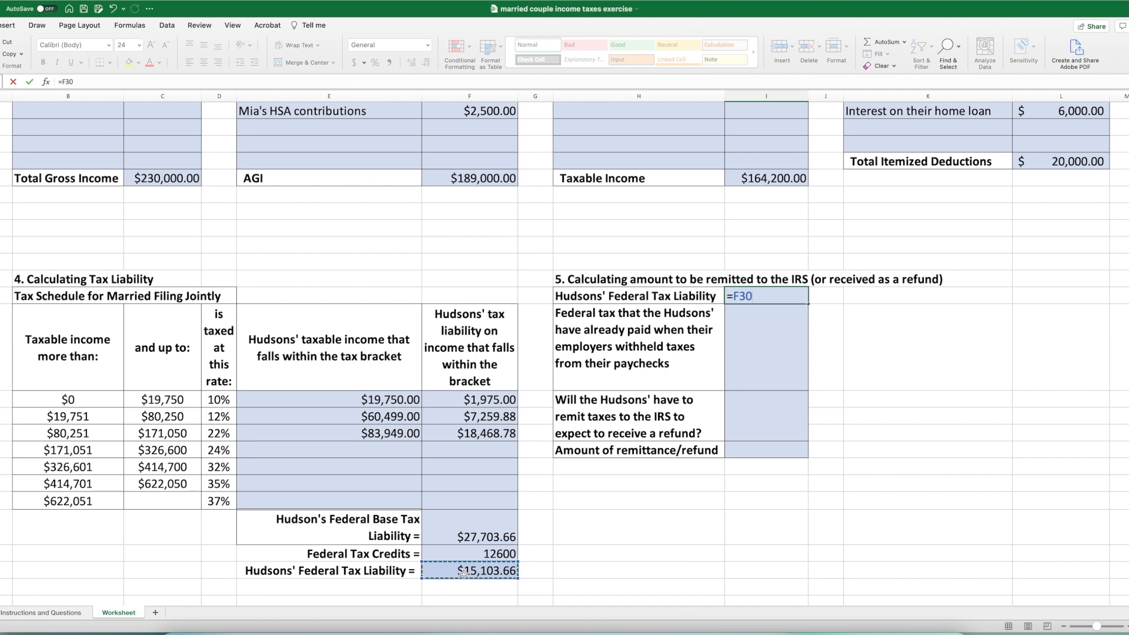
{"action": "key", "text": "Return"}
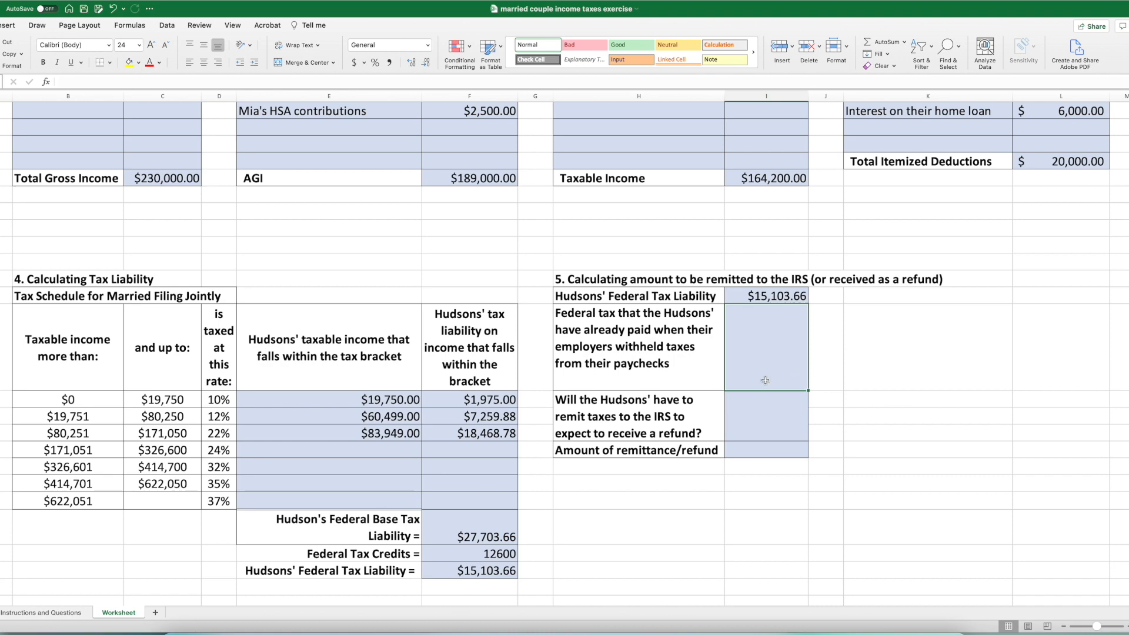
- Look up the employers' withheld federal taxes in the case text and enter =26000+15000 as the federal tax already paid
{"action": "left_click", "coordinate": [42, 614]}
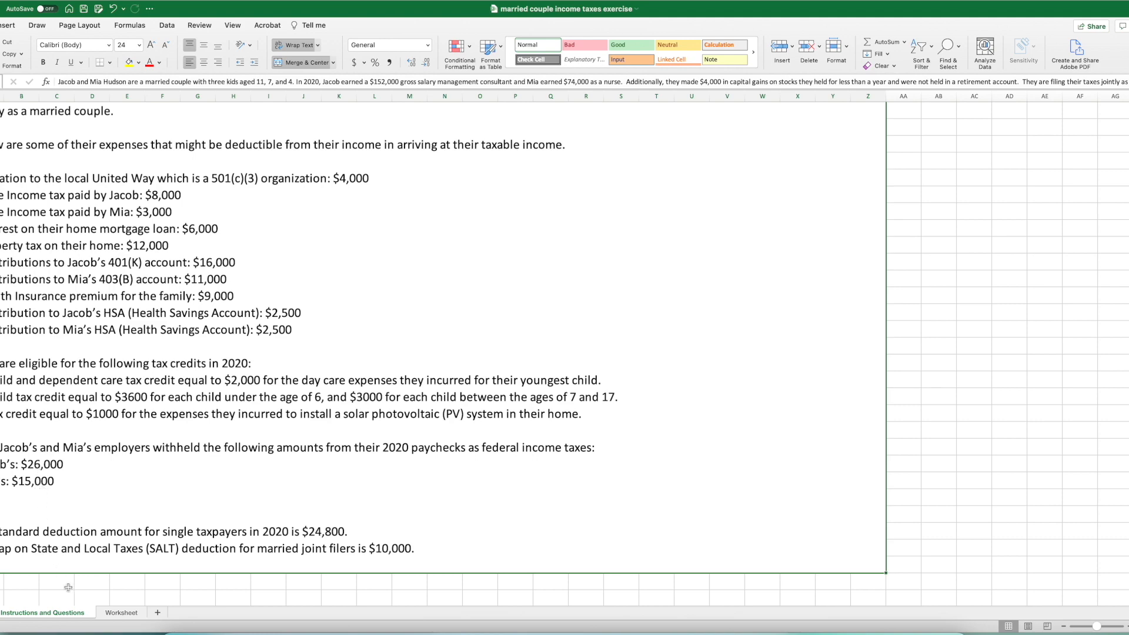
{"action": "left_click", "coordinate": [120, 613]}
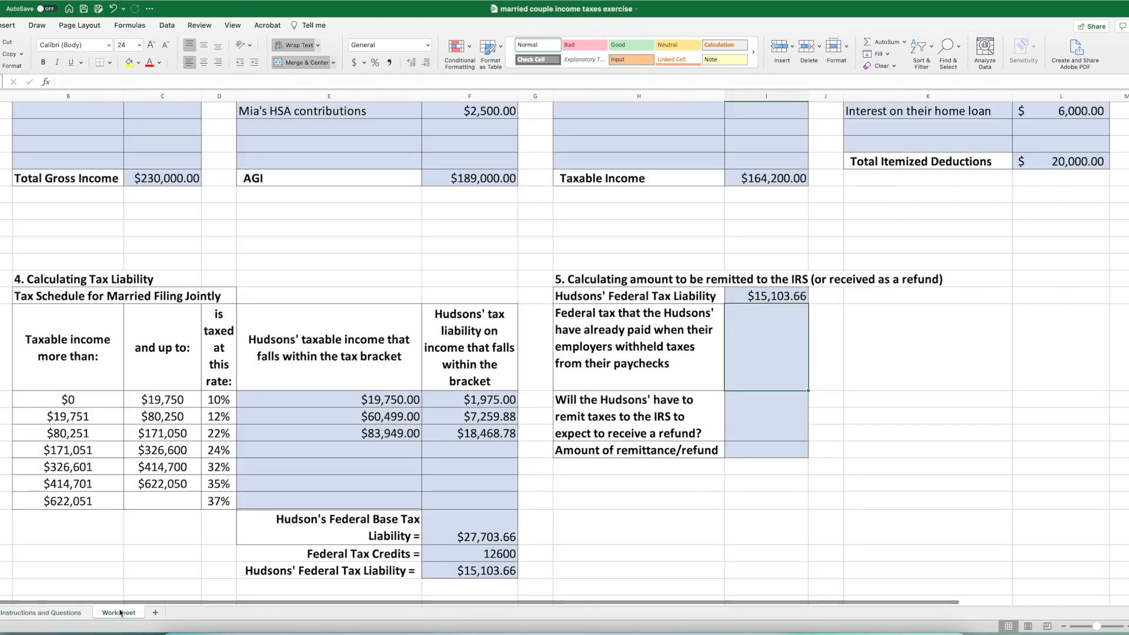
{"action": "double_click", "coordinate": [750, 327]}
{"action": "type", "text": "26000+15000"}
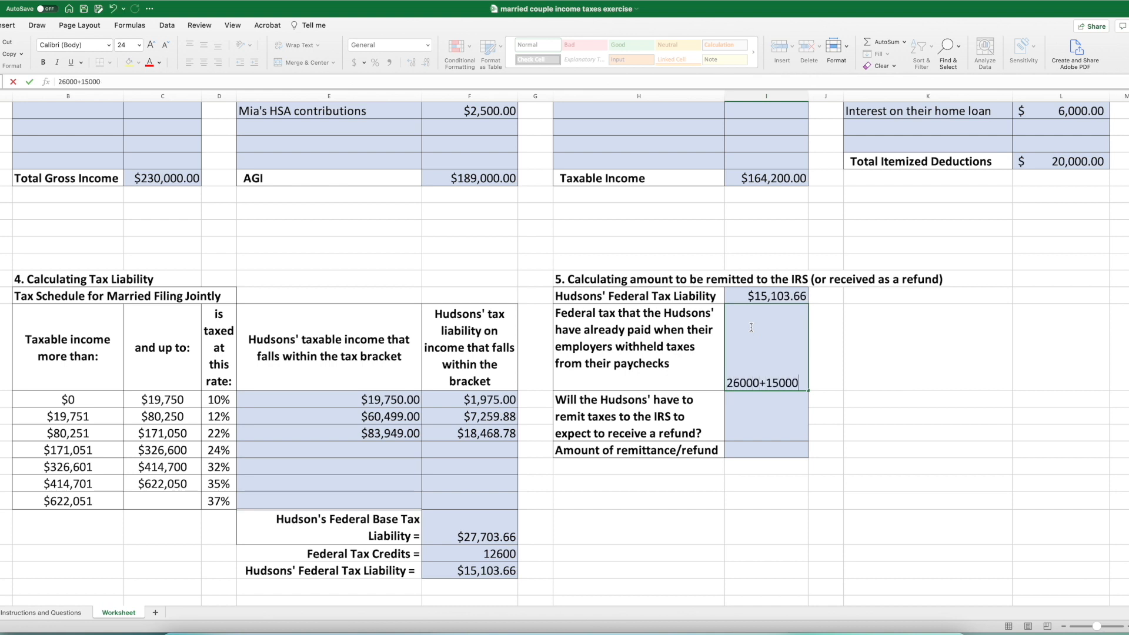
{"action": "left_click", "coordinate": [728, 383]}
{"action": "type", "text": "="}
{"action": "key", "text": "Return"}
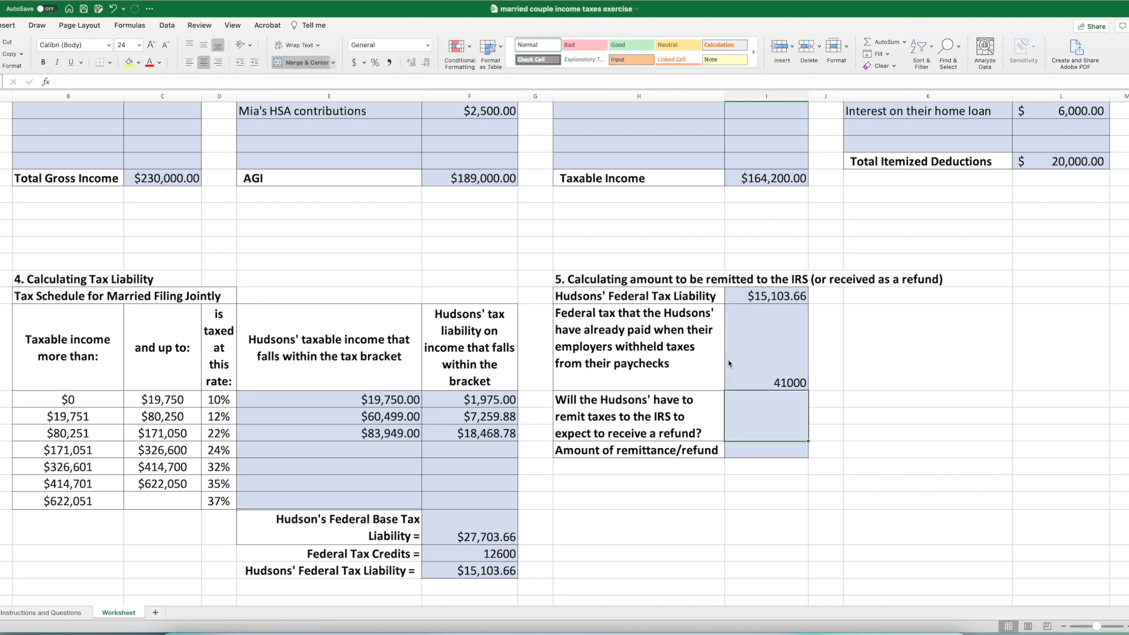
- Format the federal tax already paid cell in section 5 as Currency
{"action": "left_click", "coordinate": [743, 366]}
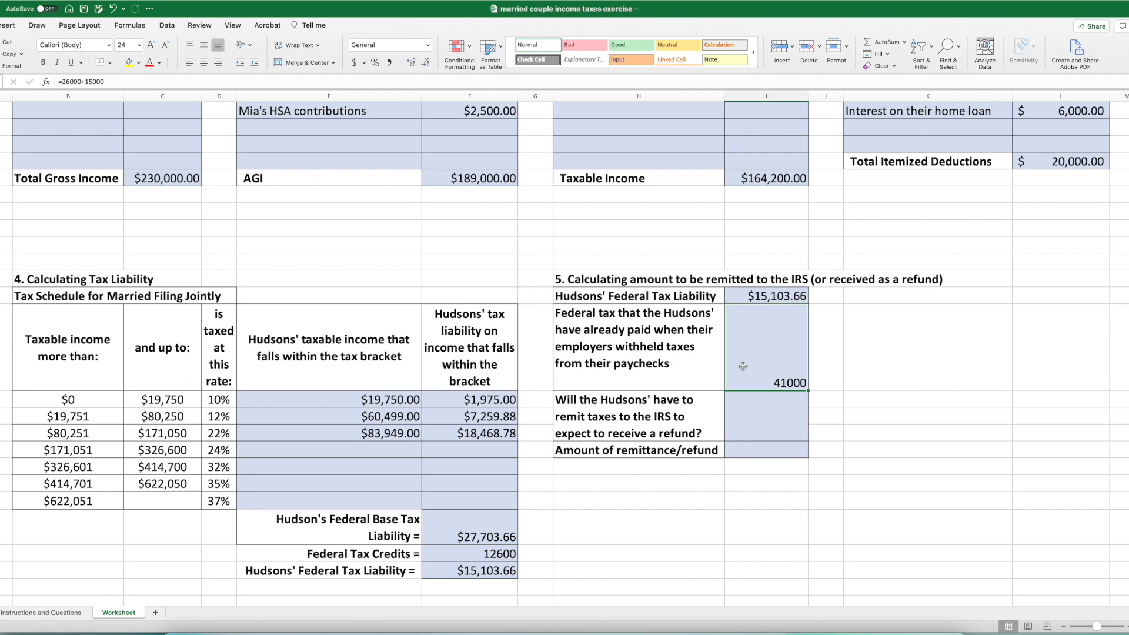
{"action": "left_click", "coordinate": [428, 44]}
{"action": "left_click", "coordinate": [421, 107]}
- Compare the federal tax liability with the tax already withheld and answer the remit-or-refund question with "refund"
{"action": "left_click", "coordinate": [759, 293]}
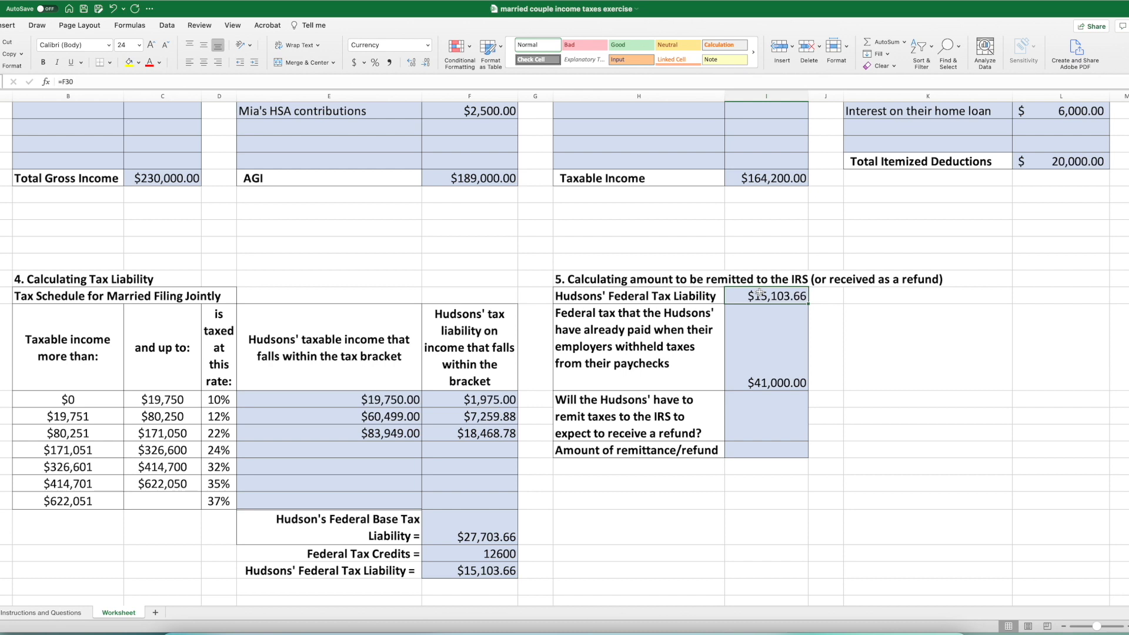
{"action": "left_click", "coordinate": [765, 385]}
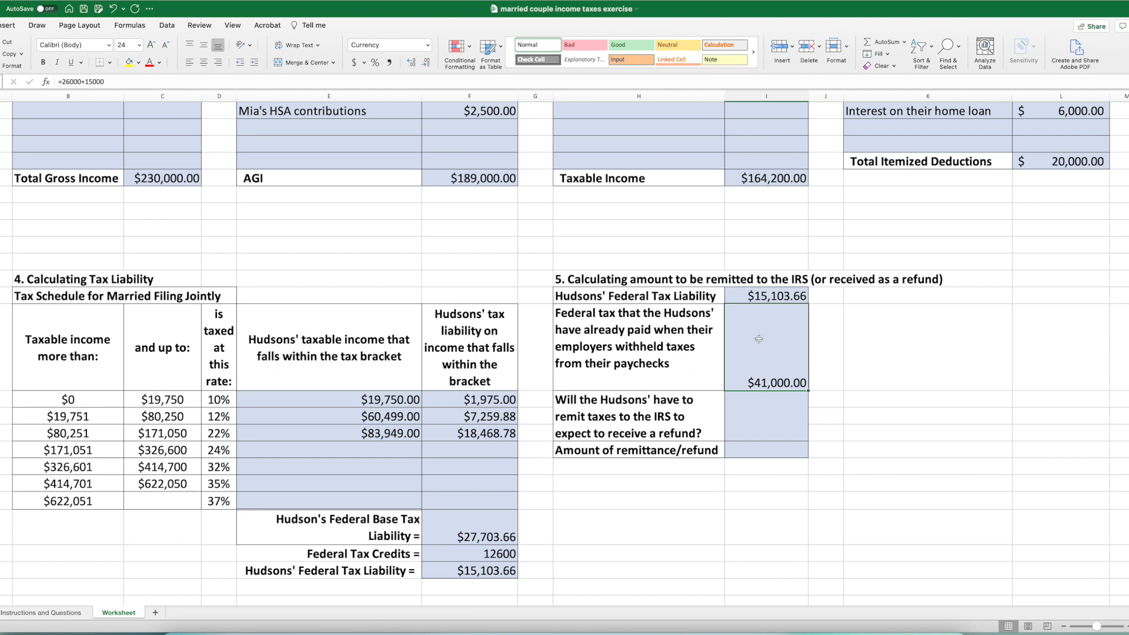
{"action": "left_click", "coordinate": [756, 298]}
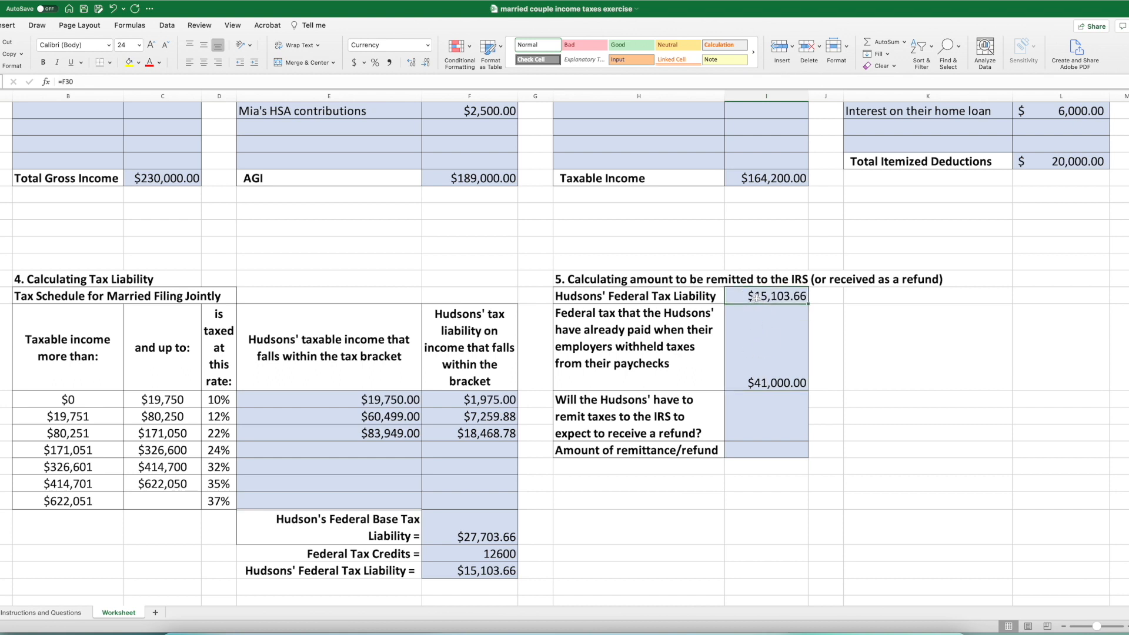
{"action": "left_click", "coordinate": [765, 347]}
{"action": "left_click", "coordinate": [754, 421]}
{"action": "type", "text": "refund"}
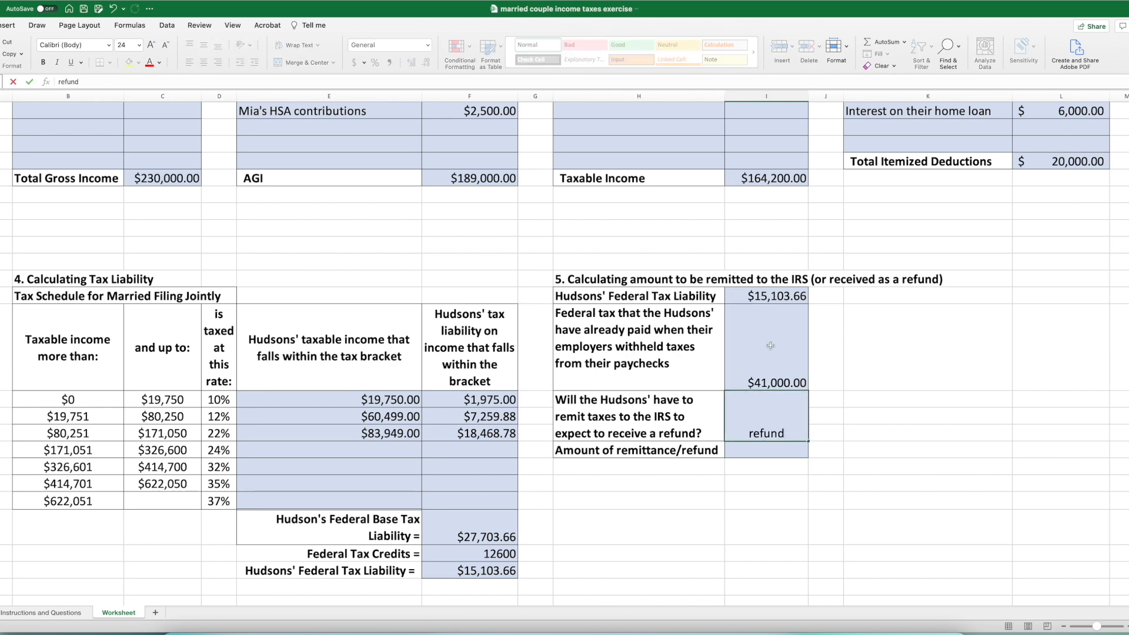
{"action": "key", "text": "Return"}
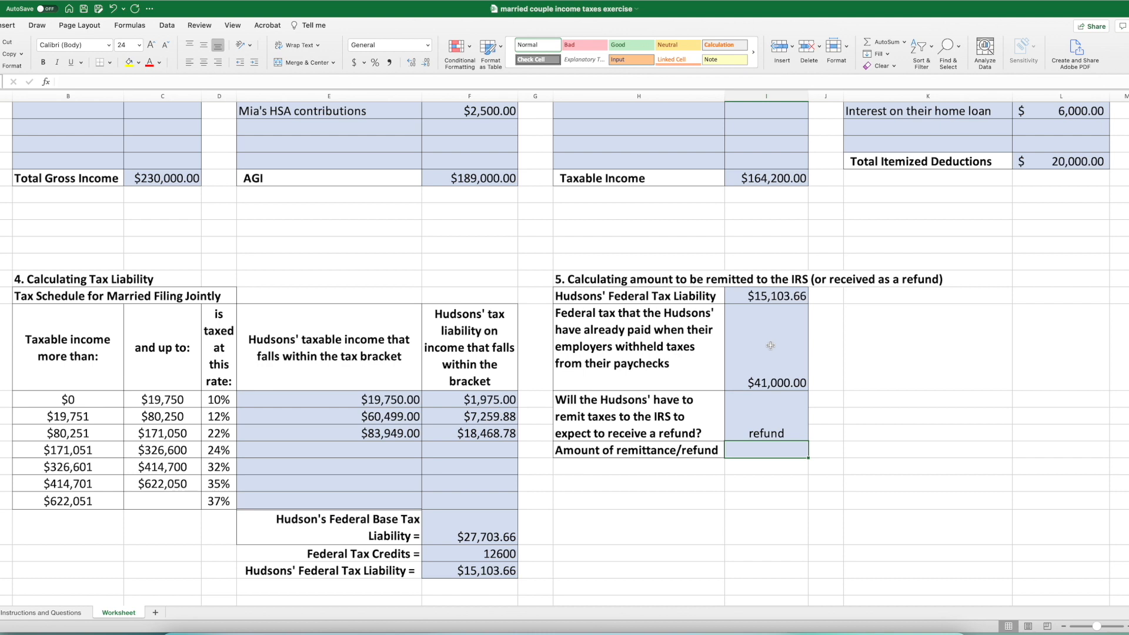
- Calculate the Amount of remittance/refund by subtracting the tax liability from the tax already paid with =I20-I19
{"action": "type", "text": "="}
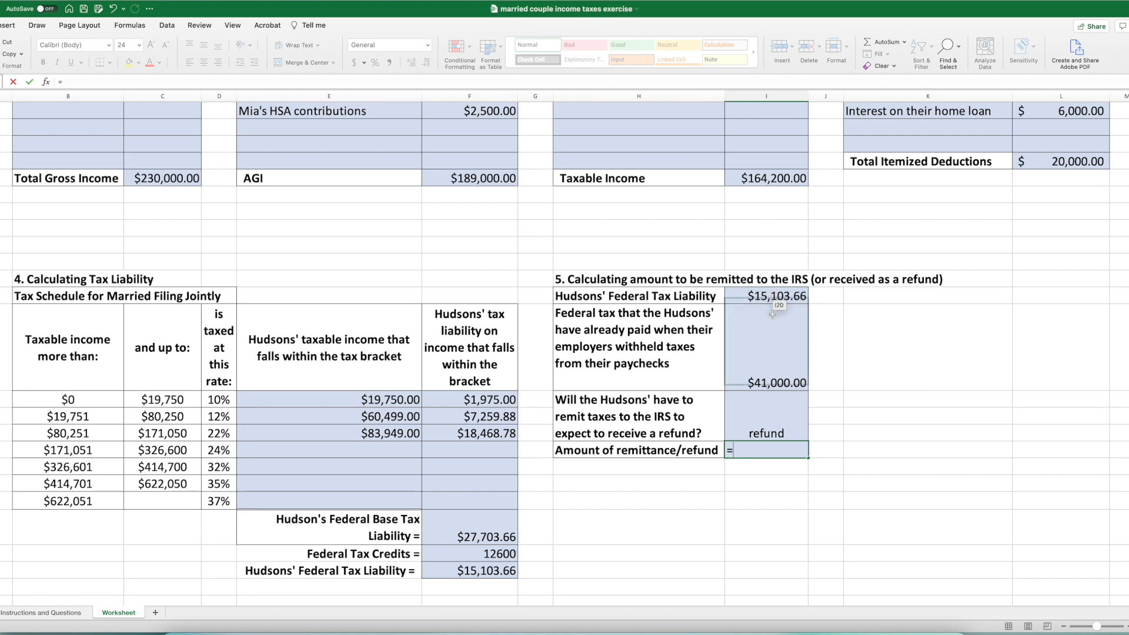
{"action": "left_click", "coordinate": [756, 371]}
{"action": "type", "text": "-"}
{"action": "left_click", "coordinate": [770, 297]}
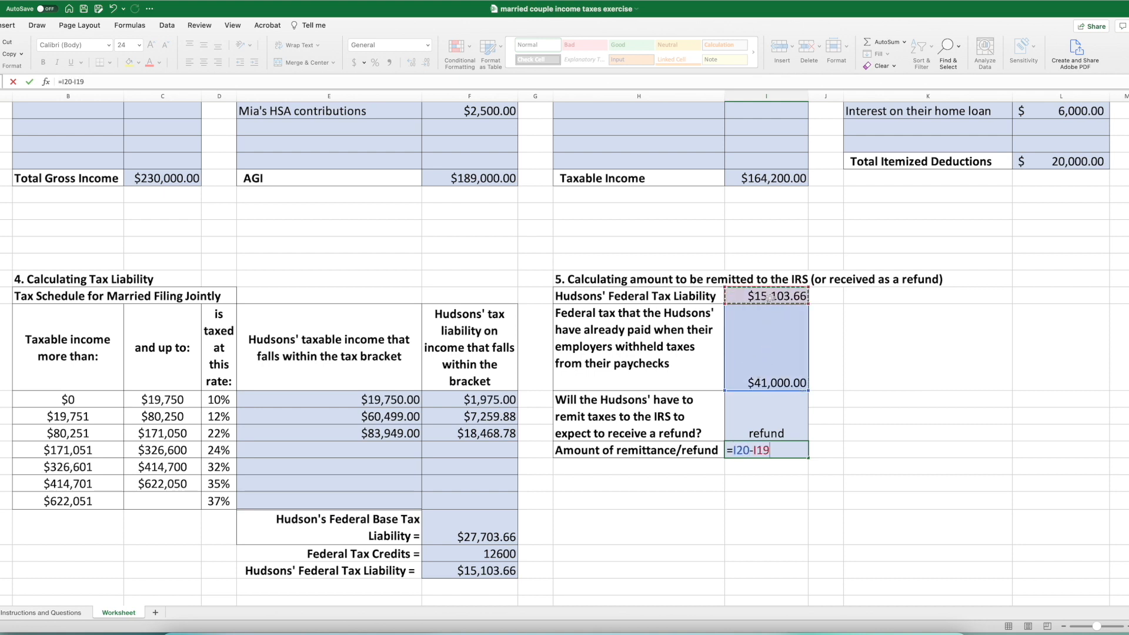
{"action": "key", "text": "Return"}
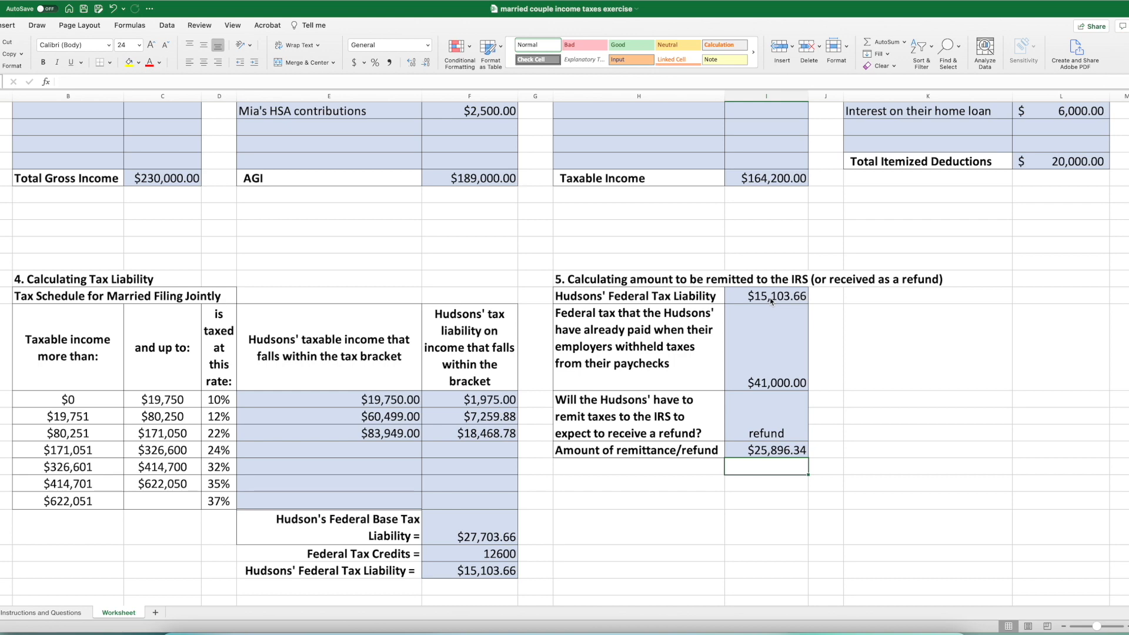
- Check the tax brackets on the Worksheet sheet and answer the Marginal Tax Rate question on Instructions and Questions with 22%
{"action": "left_click", "coordinate": [39, 612]}
{"action": "scroll", "coordinate": [103, 520], "scroll_direction": "down", "scroll_amount": 3}
{"action": "scroll", "coordinate": [103, 520], "scroll_direction": "down", "scroll_amount": 5}
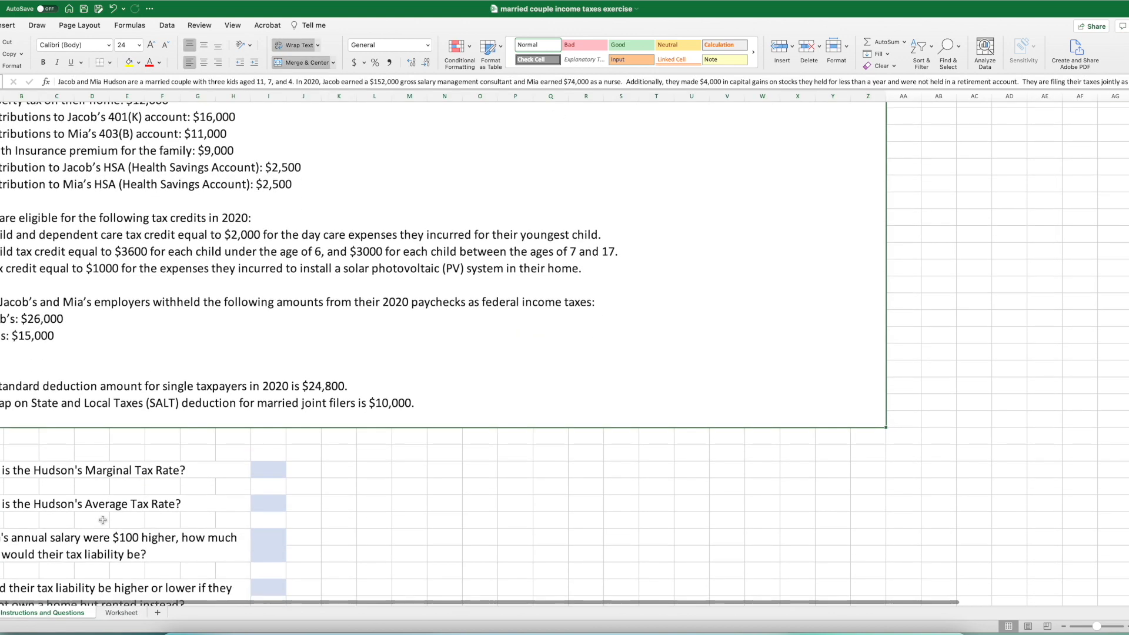
{"action": "scroll", "coordinate": [65, 533], "scroll_direction": "down", "scroll_amount": 2}
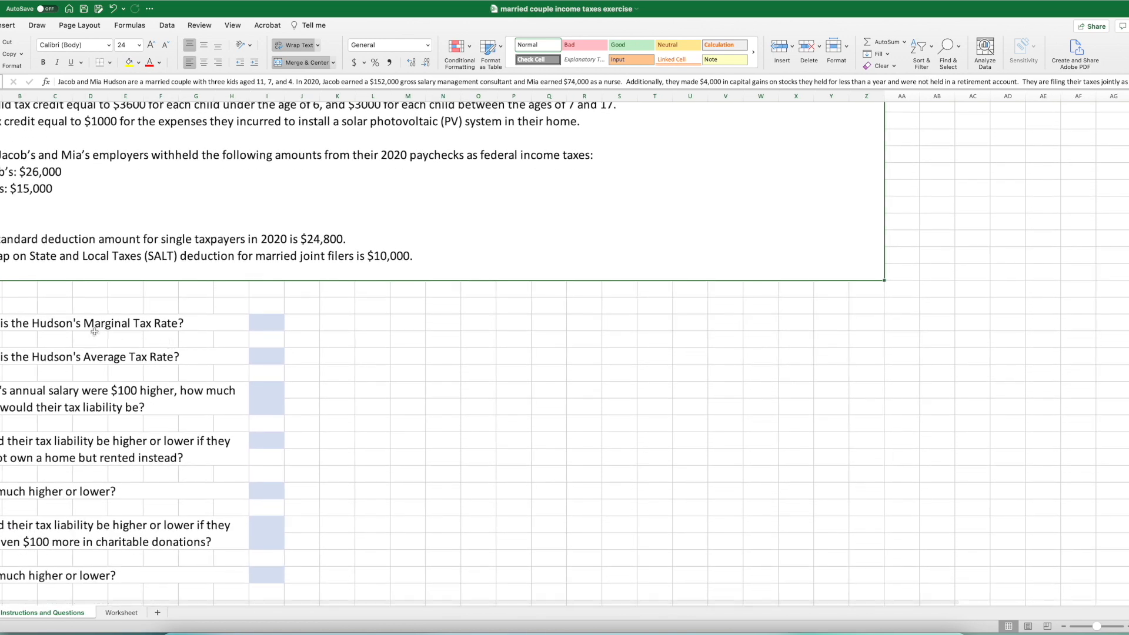
{"action": "left_click", "coordinate": [264, 327]}
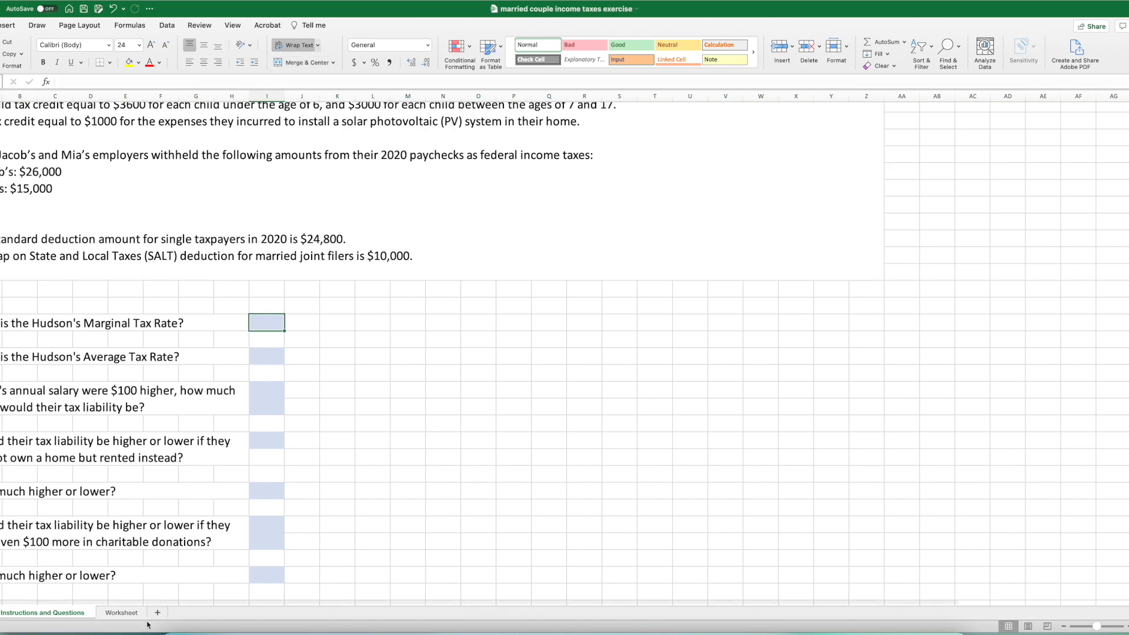
{"action": "left_click", "coordinate": [122, 612]}
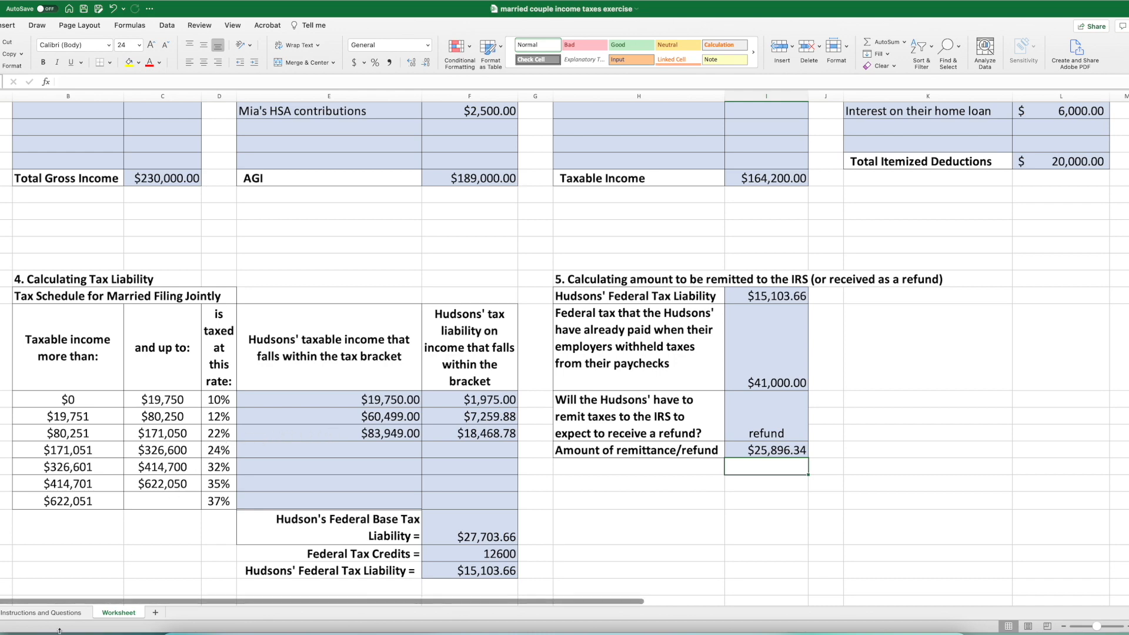
{"action": "left_click", "coordinate": [62, 612]}
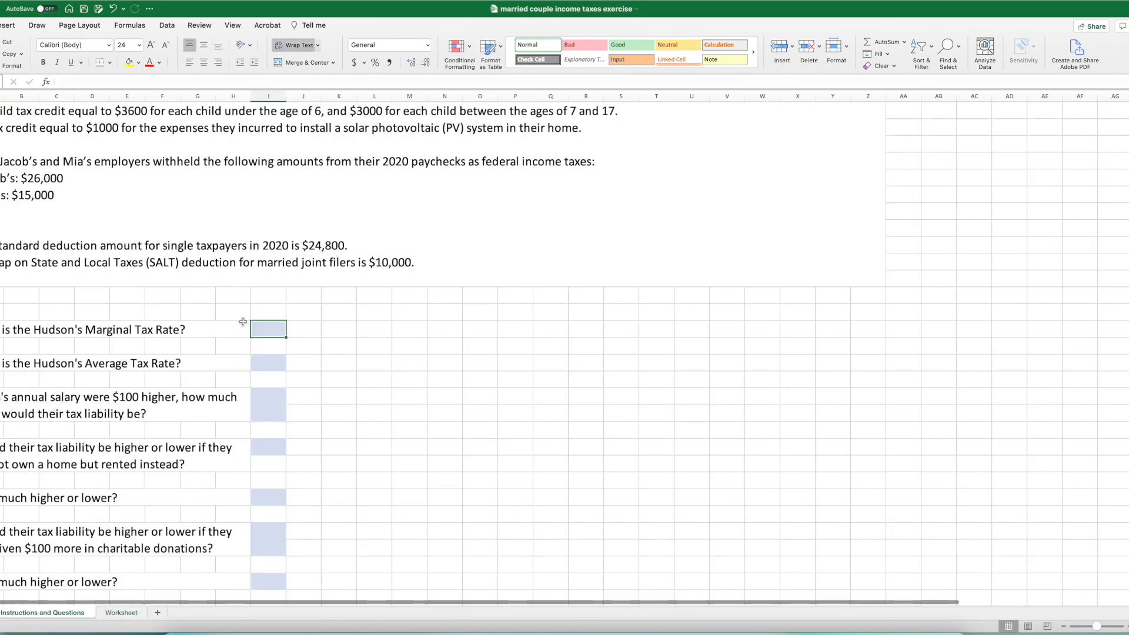
{"action": "type", "text": "22%"}
{"action": "key", "text": "Return"}
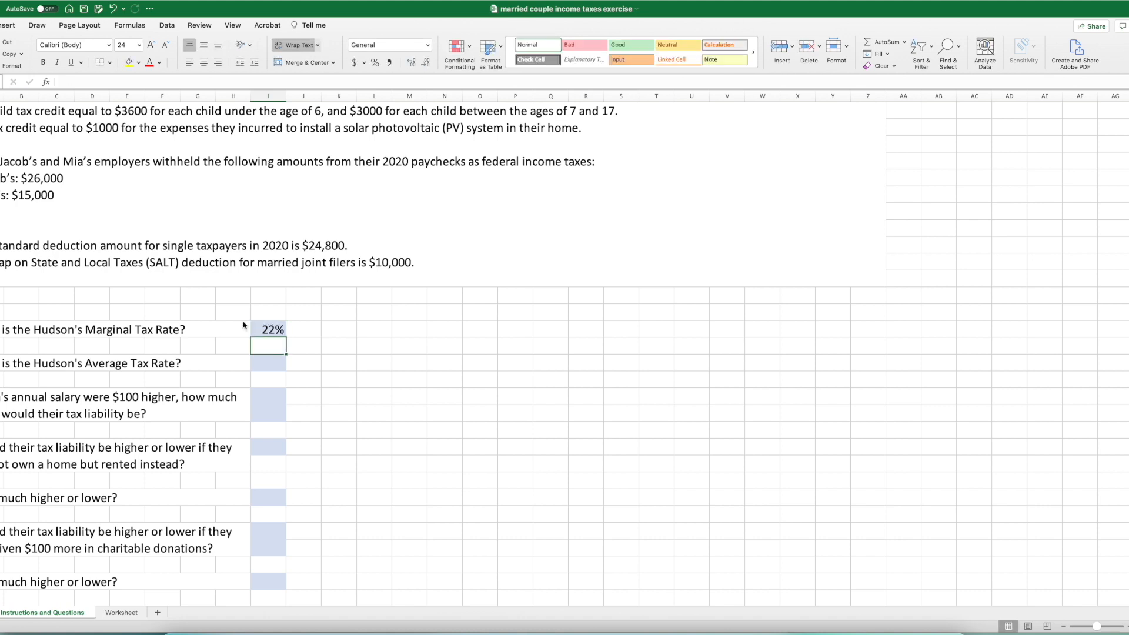
- Review the worksheet figures for the average tax rate and format the Average Tax Rate answer cell as a percentage
{"action": "scroll", "coordinate": [244, 325], "scroll_direction": "up", "scroll_amount": 5}
{"action": "scroll", "coordinate": [170, 582], "scroll_direction": "down", "scroll_amount": 6}
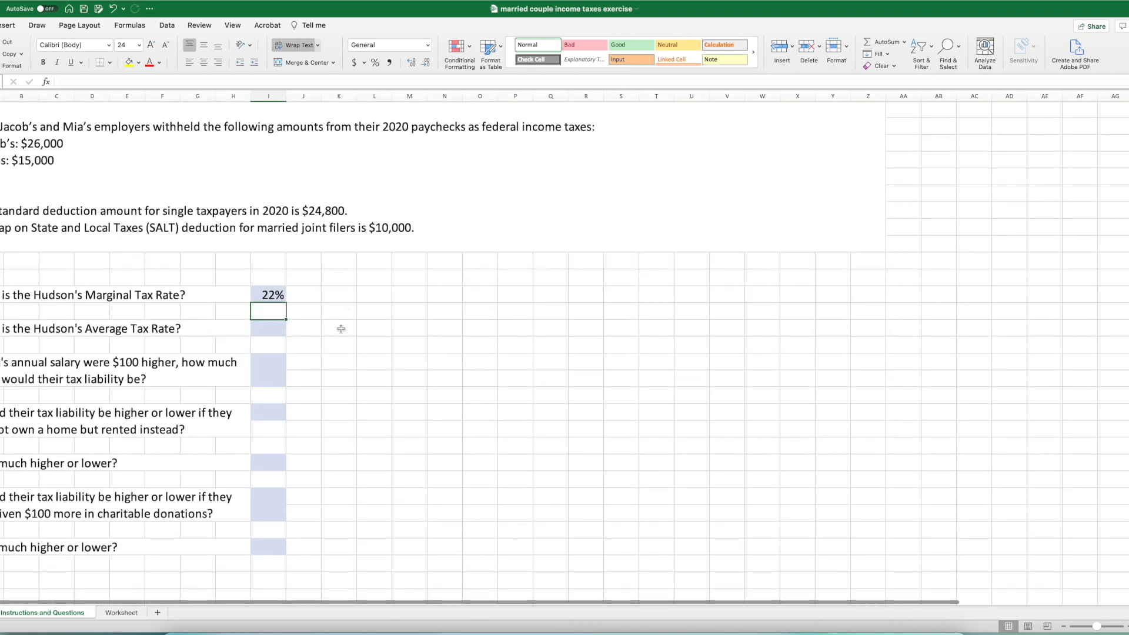
{"action": "left_click", "coordinate": [123, 612]}
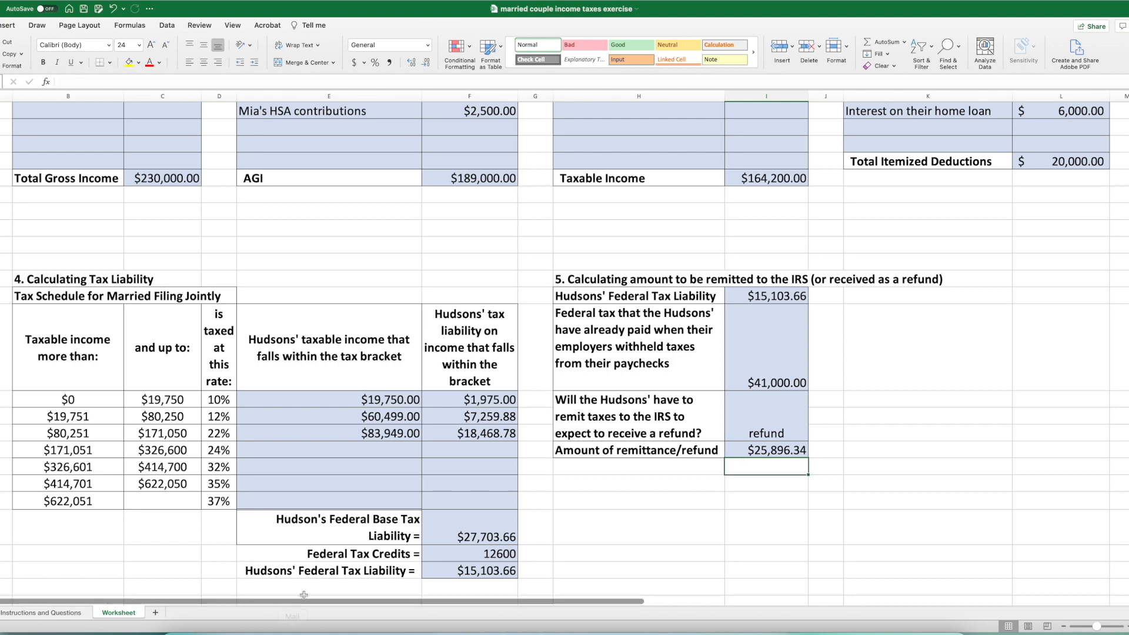
{"action": "left_click", "coordinate": [13, 615]}
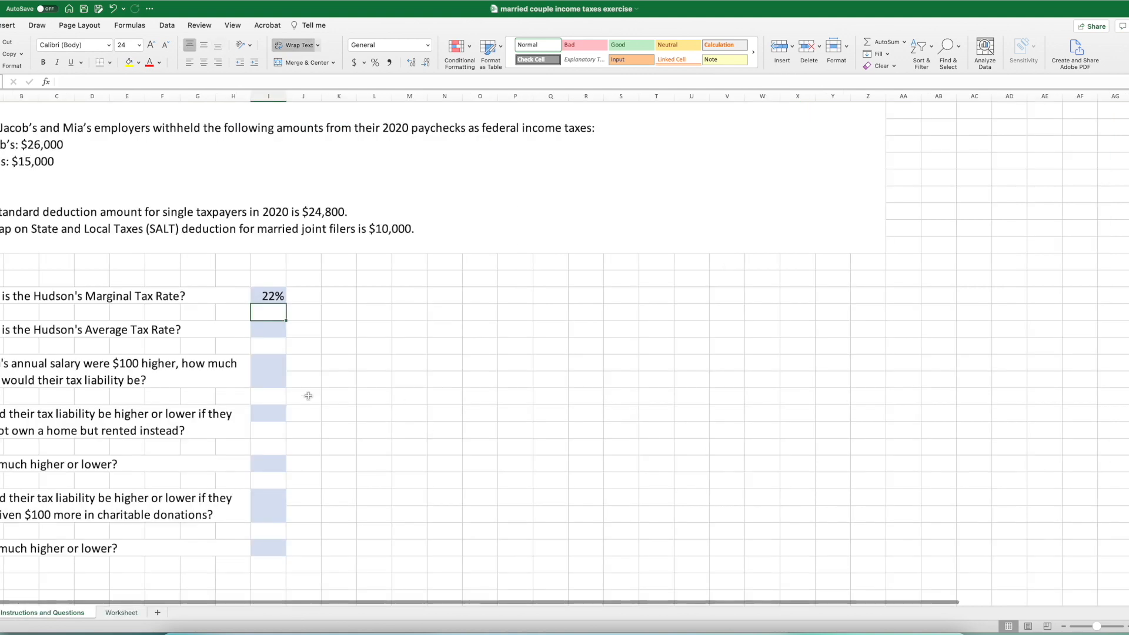
{"action": "left_click", "coordinate": [271, 331]}
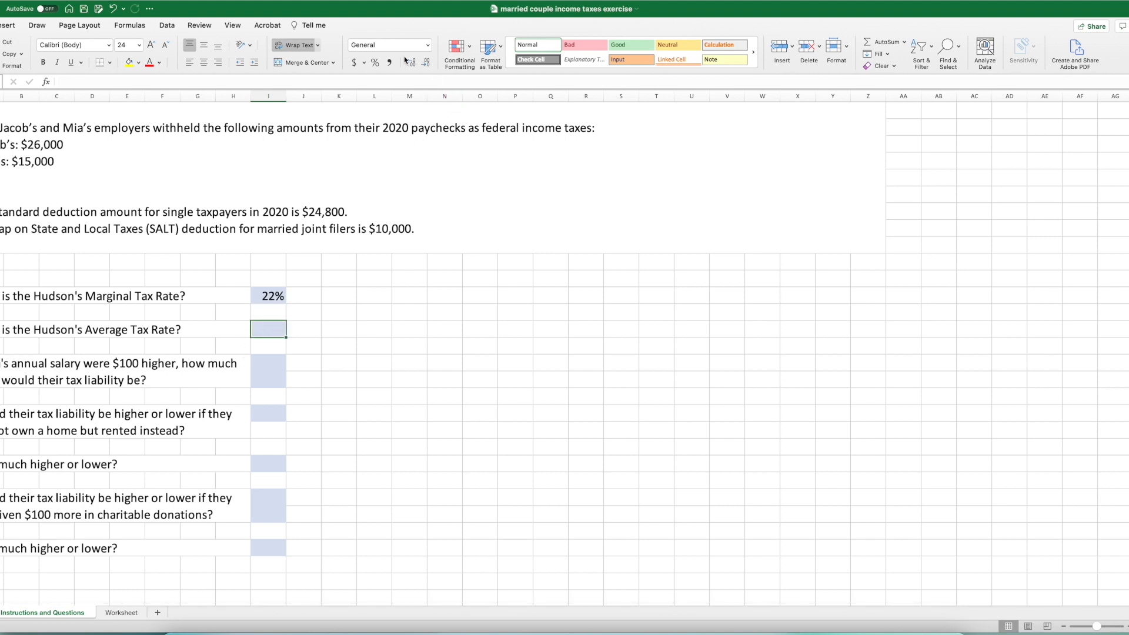
{"action": "left_click", "coordinate": [373, 63]}
- Calculate the Average Tax Rate by dividing the federal tax liability by taxable income with =Worksheet!F30/Worksheet!I12
{"action": "double_click", "coordinate": [271, 330]}
{"action": "type", "text": "="}
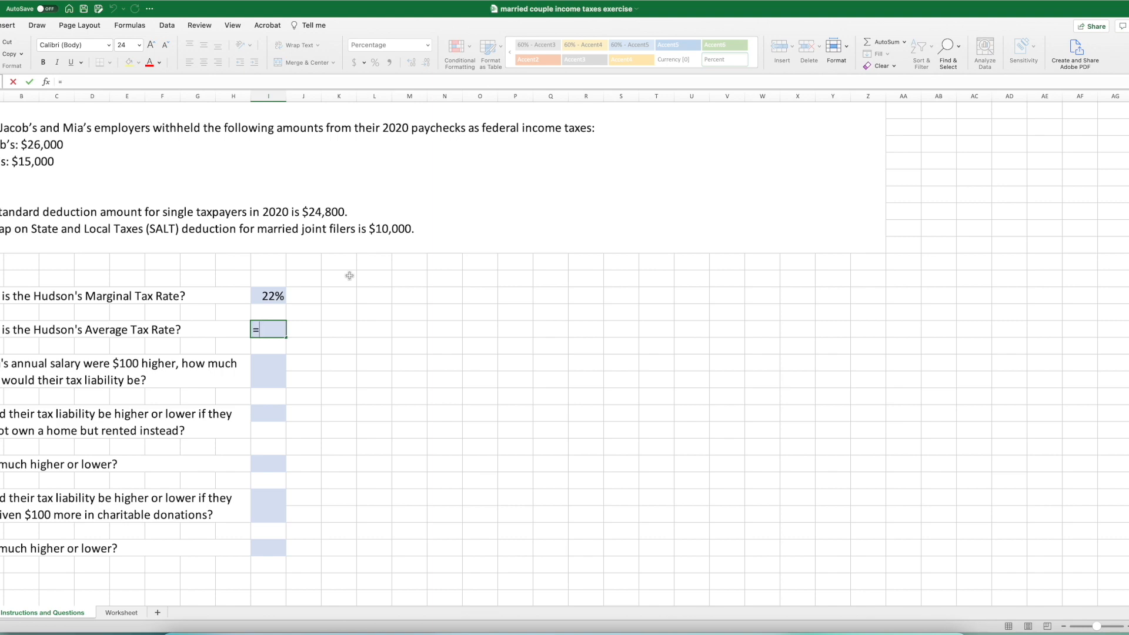
{"action": "left_click", "coordinate": [122, 612]}
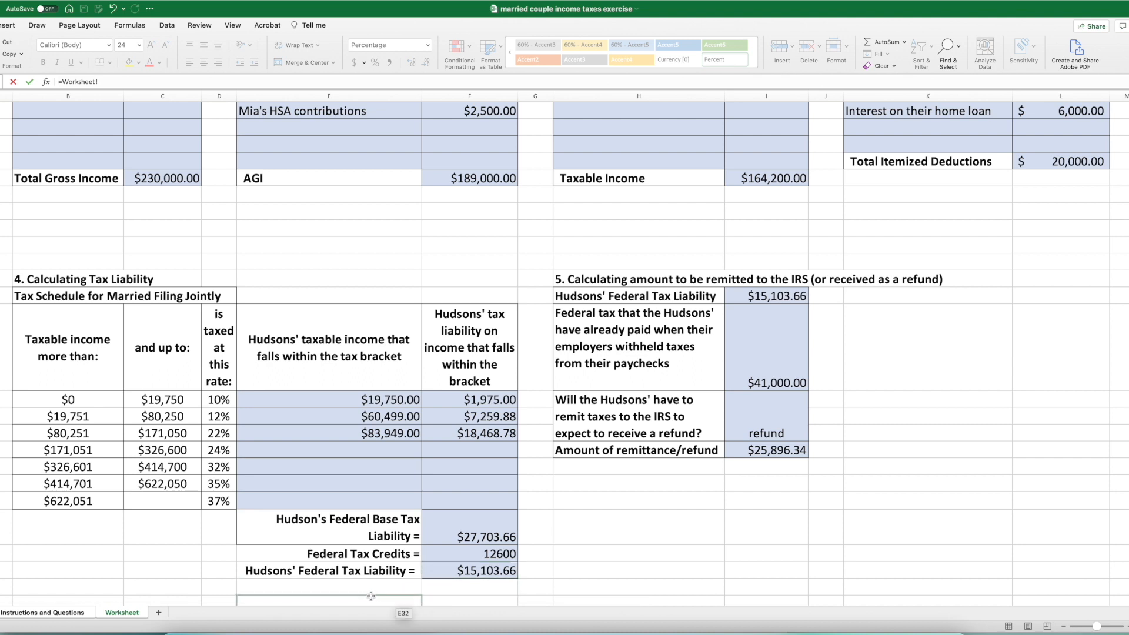
{"action": "left_click", "coordinate": [454, 574]}
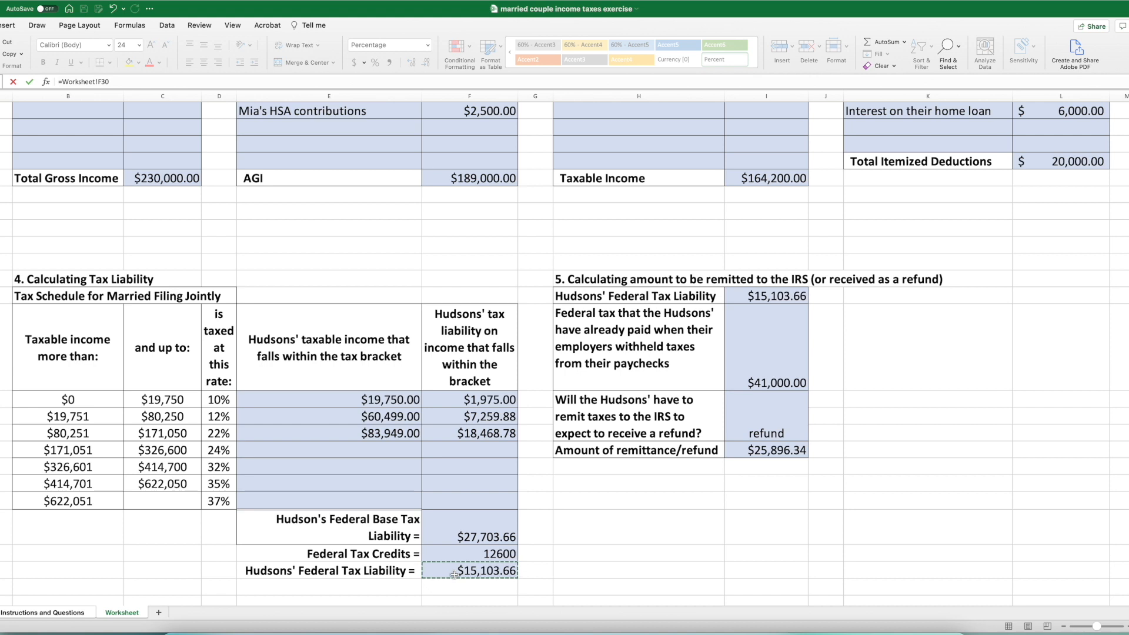
{"action": "type", "text": "/"}
{"action": "left_click_drag", "start_coordinate": [455, 574], "coordinate": [467, 563]}
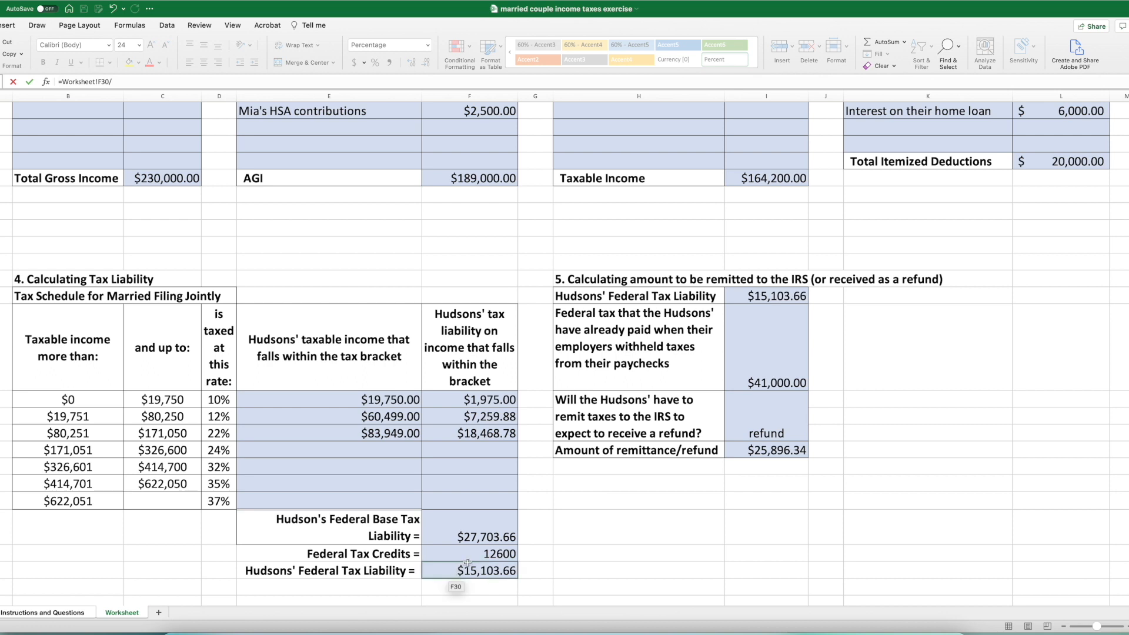
{"action": "left_click", "coordinate": [752, 179]}
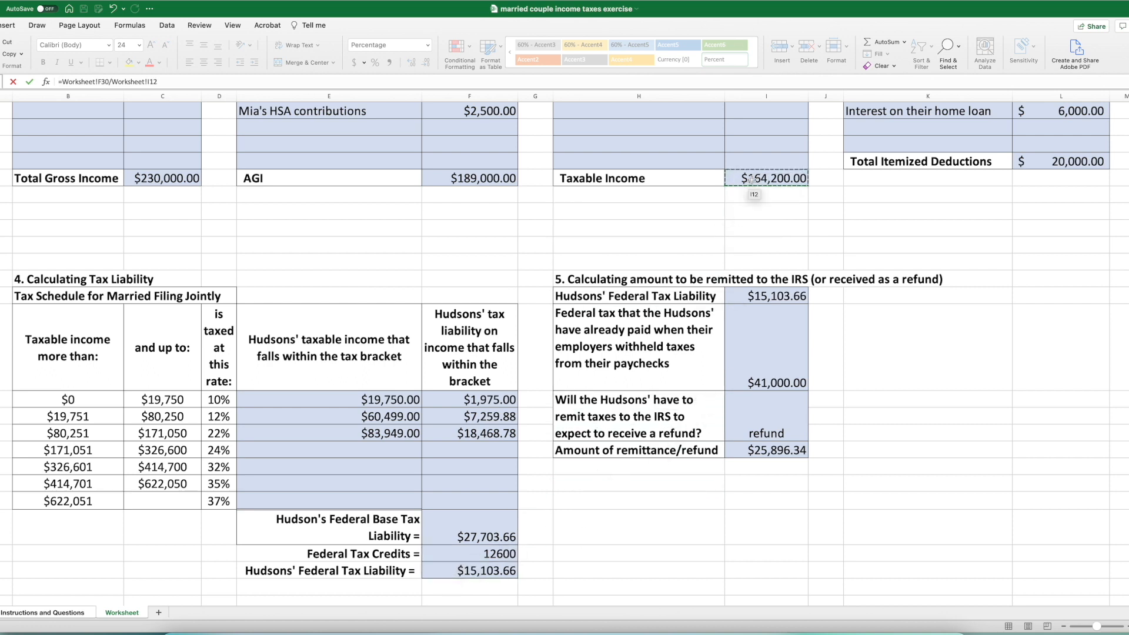
{"action": "key", "text": "Return"}
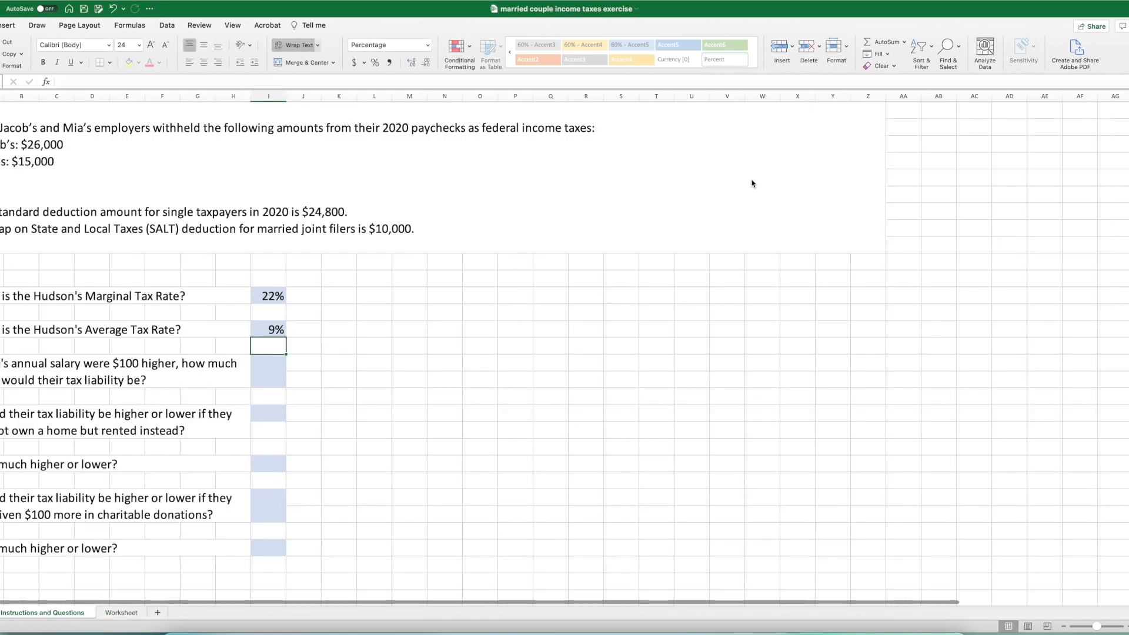
- Show the Average Tax Rate answer with two decimal places
{"action": "left_click", "coordinate": [259, 337]}
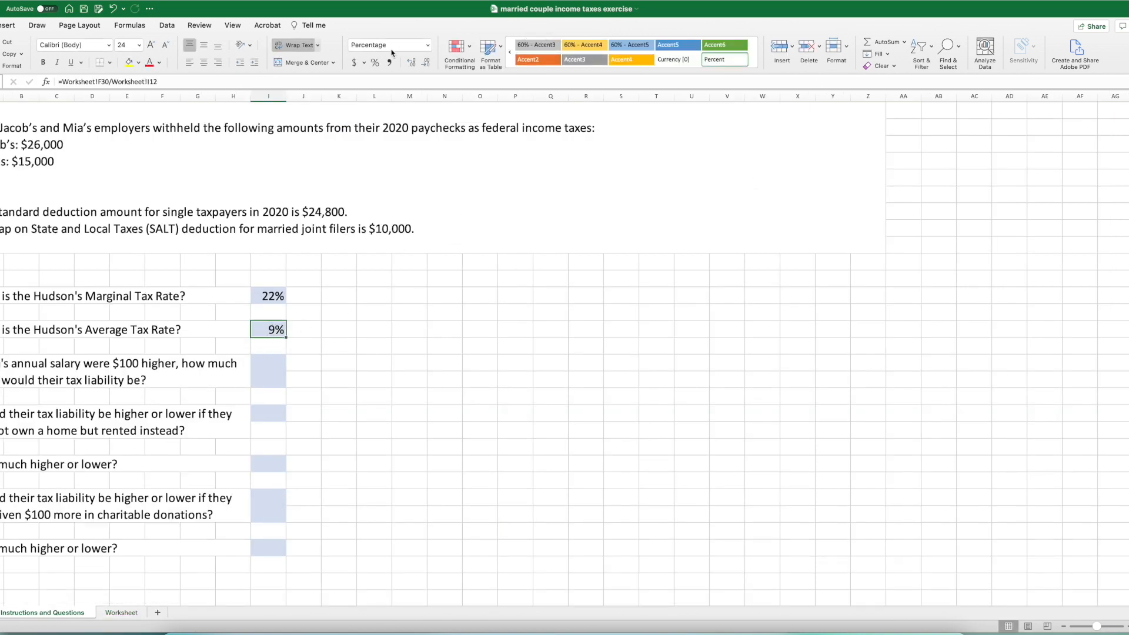
{"action": "left_click", "coordinate": [408, 63]}
{"action": "left_click", "coordinate": [408, 63]}
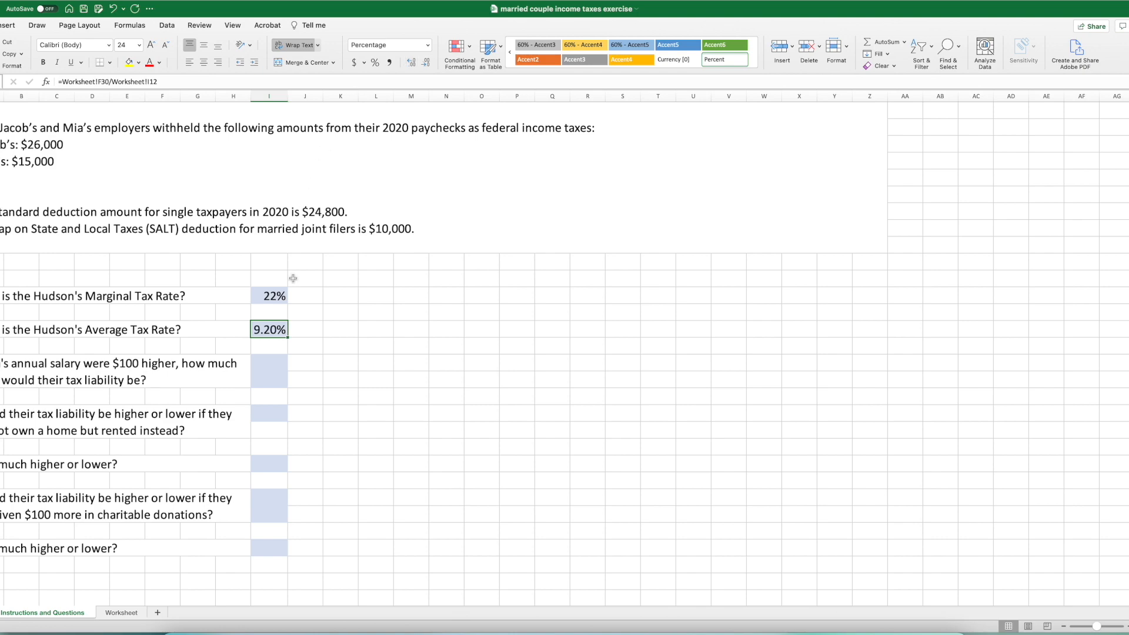
- Review the gross income, AGI, taxable income and itemized deduction sections on the Worksheet sheet, and return to Instructions and Questions
{"action": "left_click", "coordinate": [122, 614]}
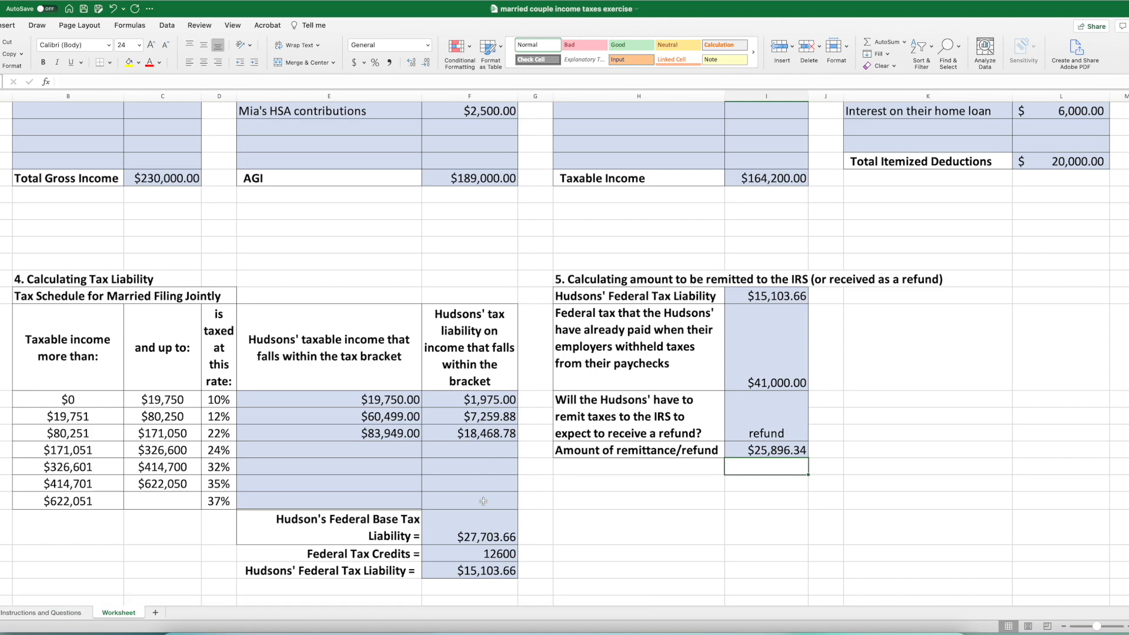
{"action": "scroll", "coordinate": [913, 273], "scroll_direction": "up", "scroll_amount": 5}
{"action": "scroll", "coordinate": [913, 274], "scroll_direction": "right", "scroll_amount": 2}
{"action": "scroll", "coordinate": [913, 273], "scroll_direction": "left", "scroll_amount": 3}
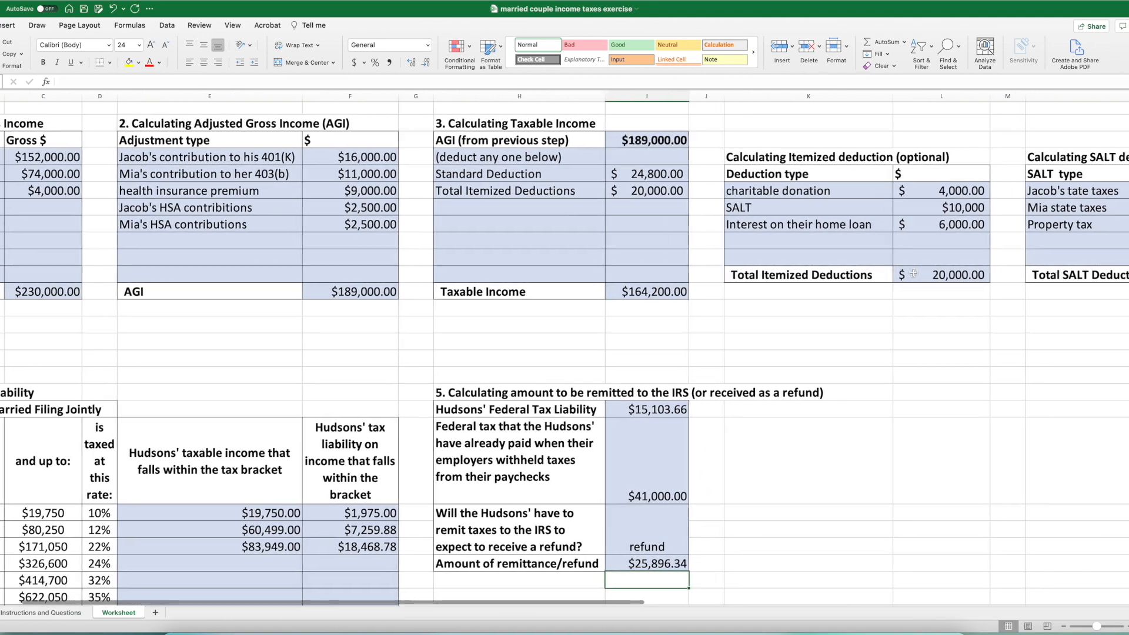
{"action": "scroll", "coordinate": [910, 274], "scroll_direction": "right", "scroll_amount": 1}
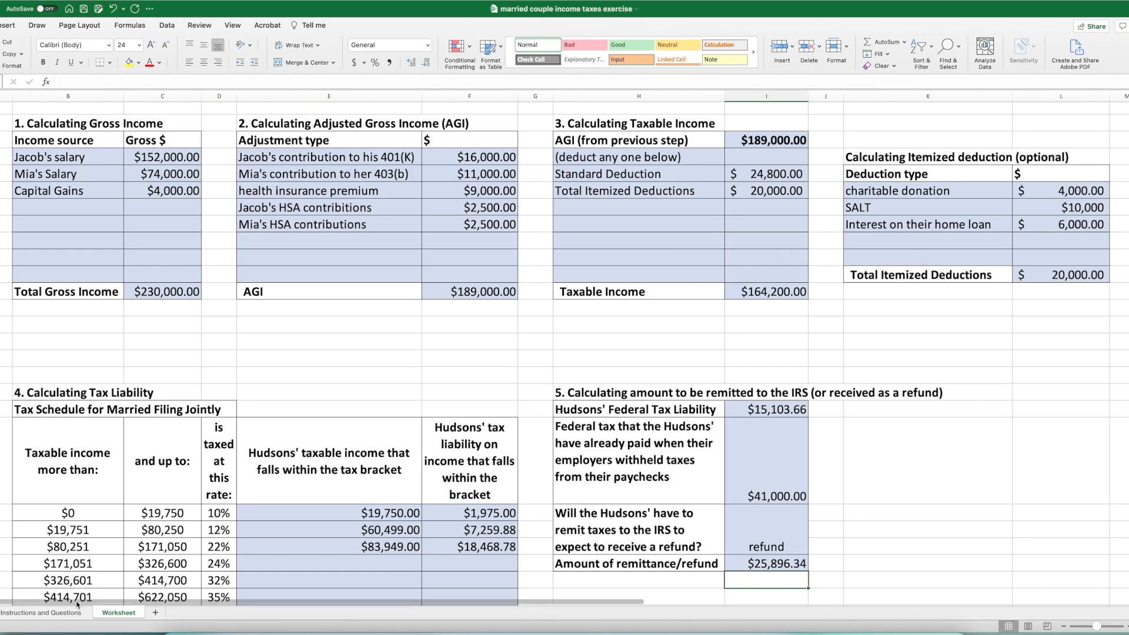
{"action": "left_click", "coordinate": [41, 612]}
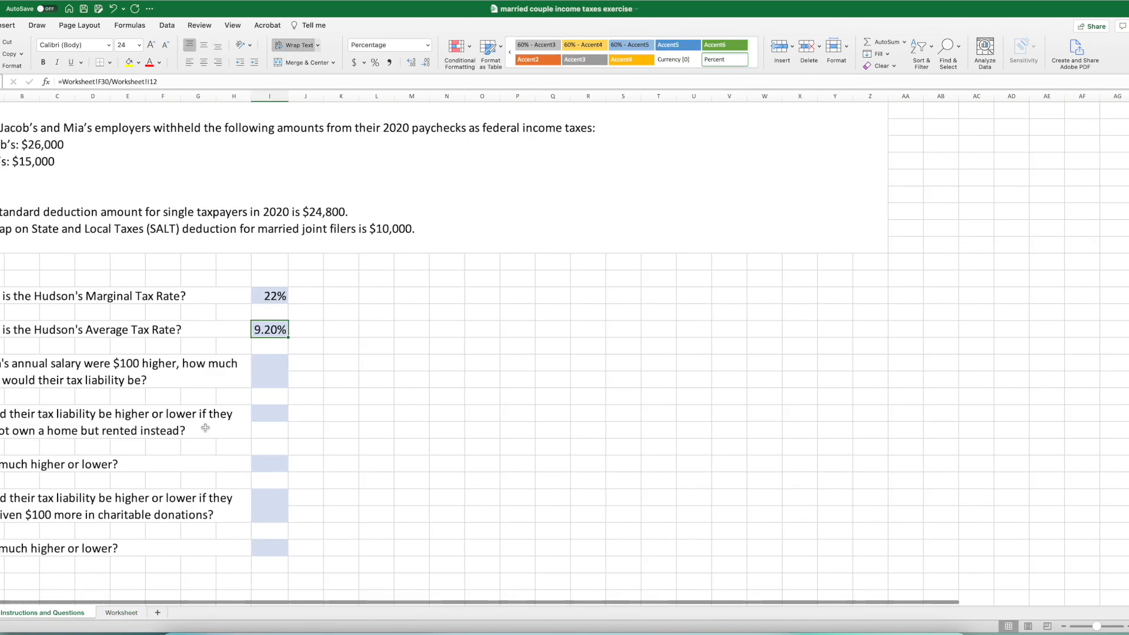
- Select the answer cell for the $100 higher salary question and examine the income and tax bracket sections on the Worksheet sheet
{"action": "left_click", "coordinate": [267, 363]}
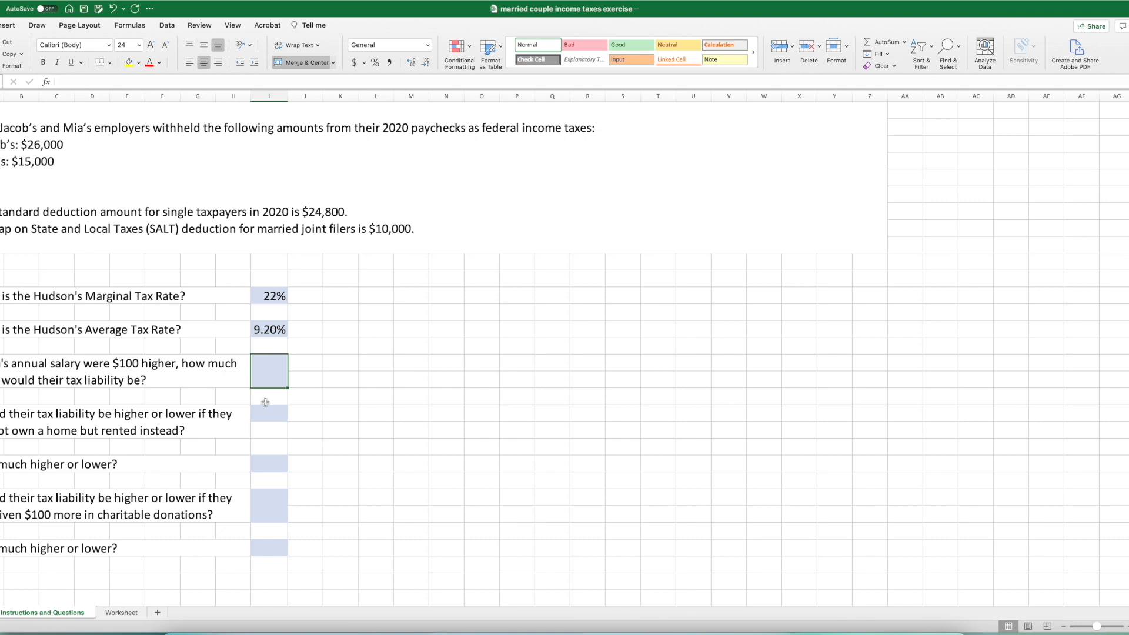
{"action": "left_click", "coordinate": [121, 612]}
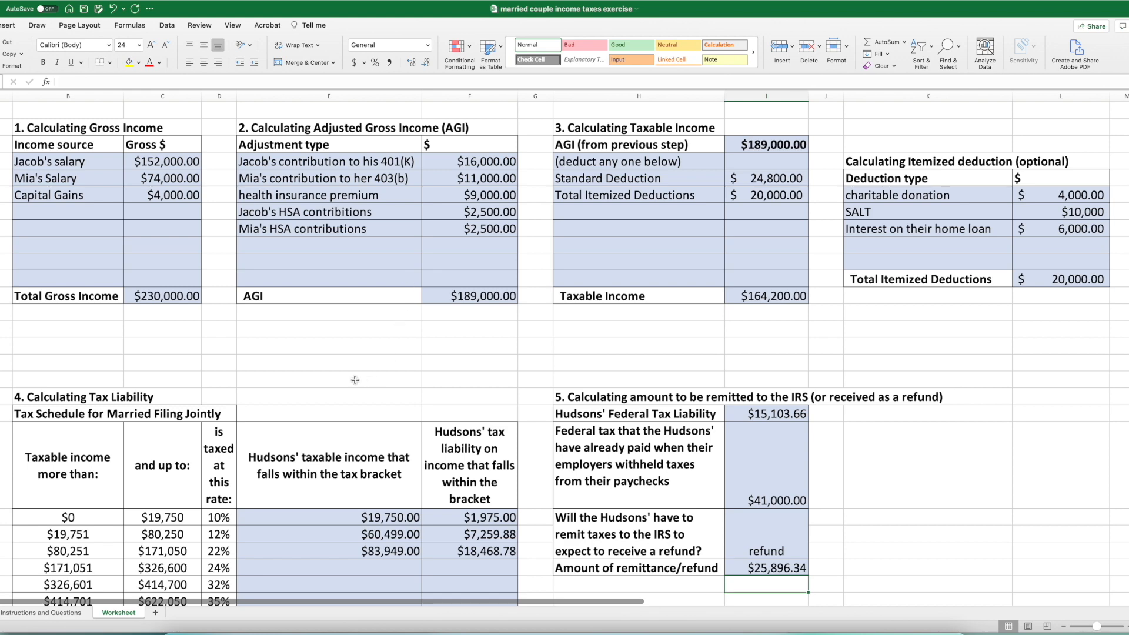
{"action": "scroll", "coordinate": [355, 380], "scroll_direction": "down", "scroll_amount": 5}
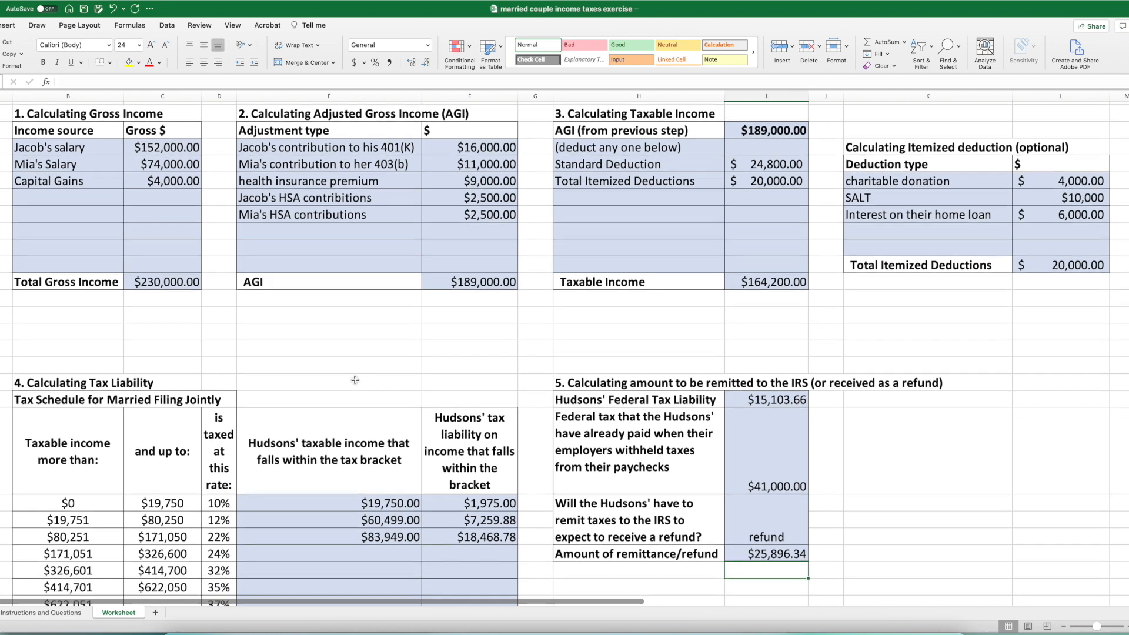
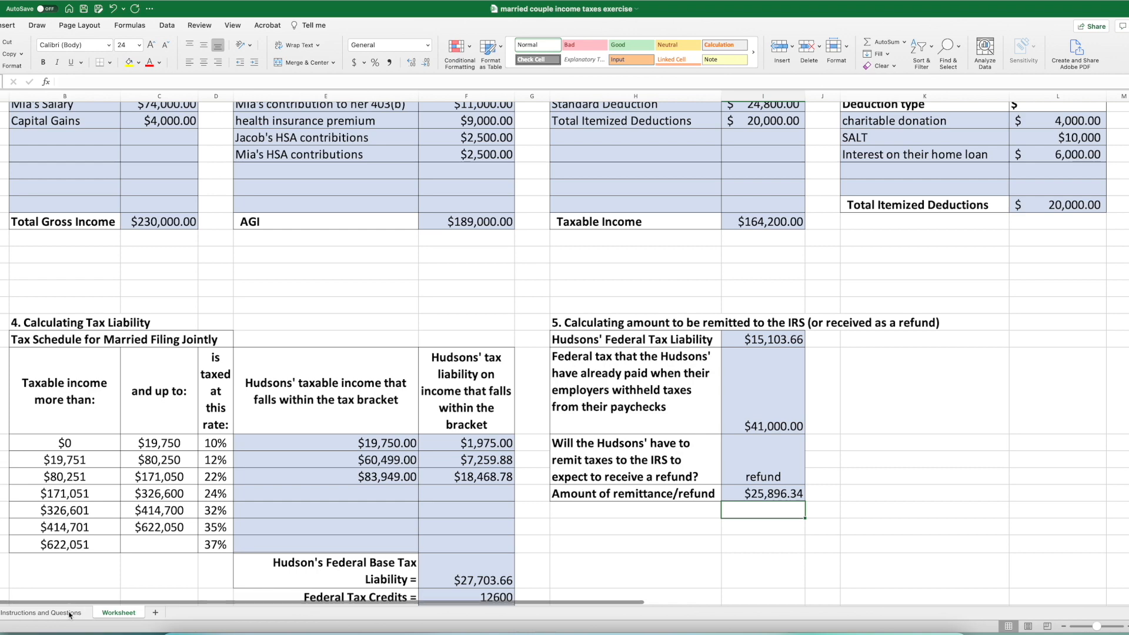
- Enter $22 on Instructions and Questions as the extra tax liability for a $100 higher salary, and select the marginal tax rate answer
{"action": "left_click", "coordinate": [41, 612]}
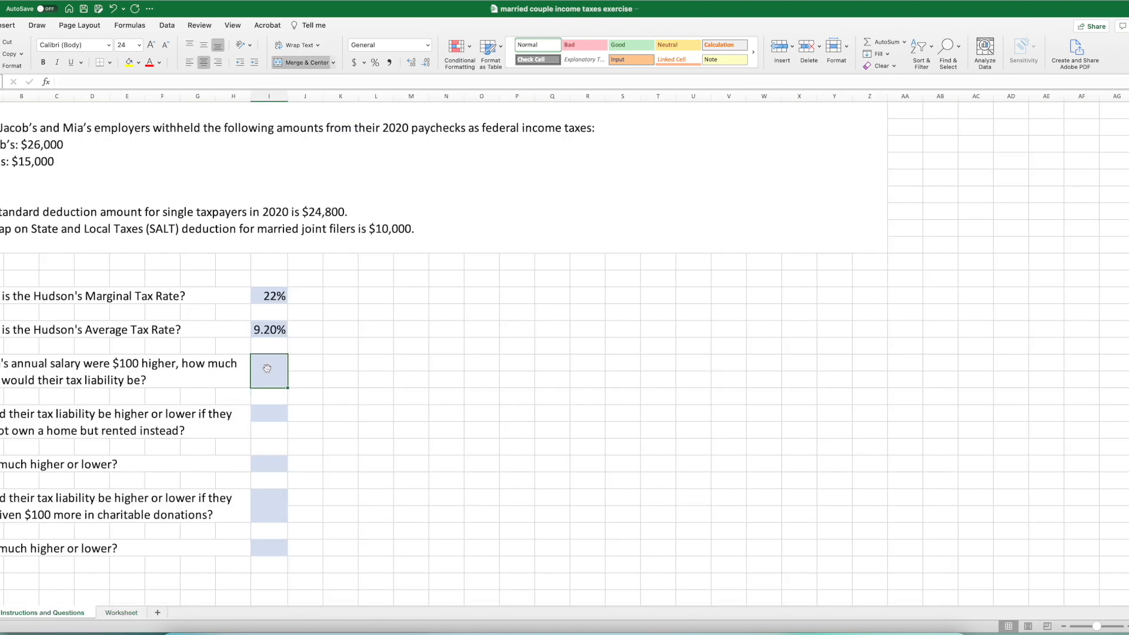
{"action": "type", "text": "$22"}
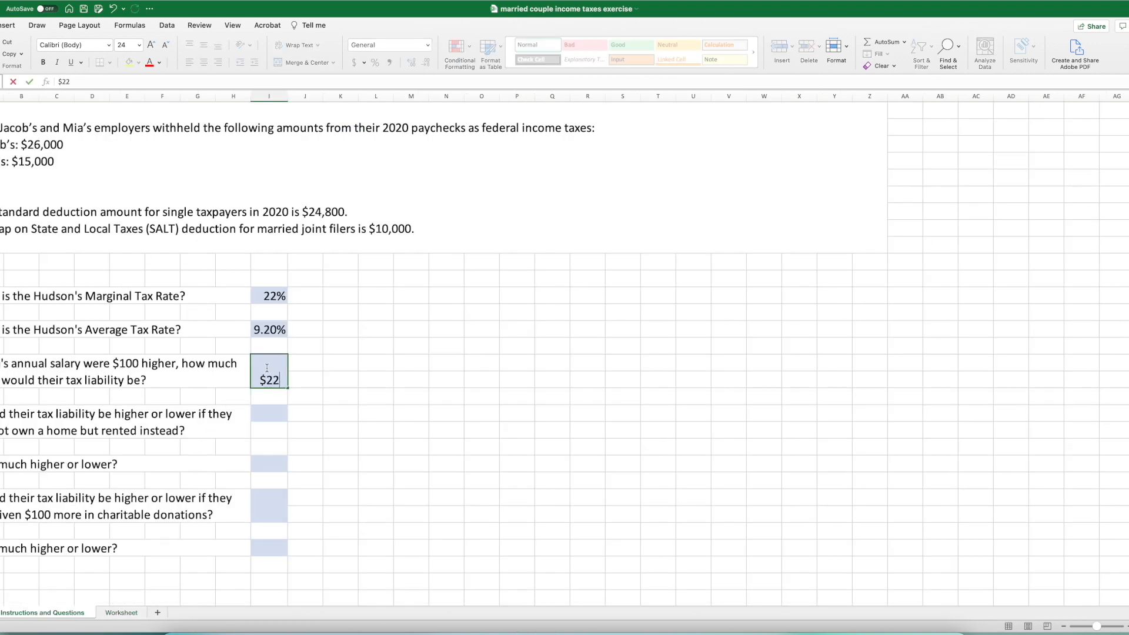
{"action": "key", "text": "Return"}
{"action": "left_click", "coordinate": [274, 299]}
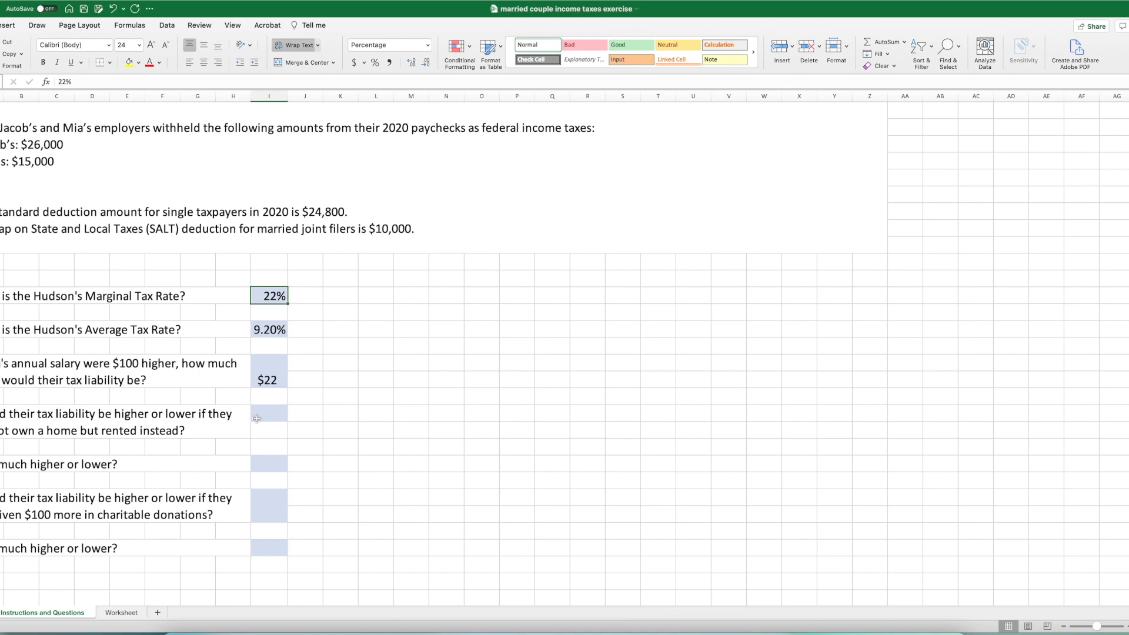
- Examine the taxable income, itemized deduction and SALT deduction sections on the Worksheet sheet for the renting question
{"action": "left_click", "coordinate": [118, 613]}
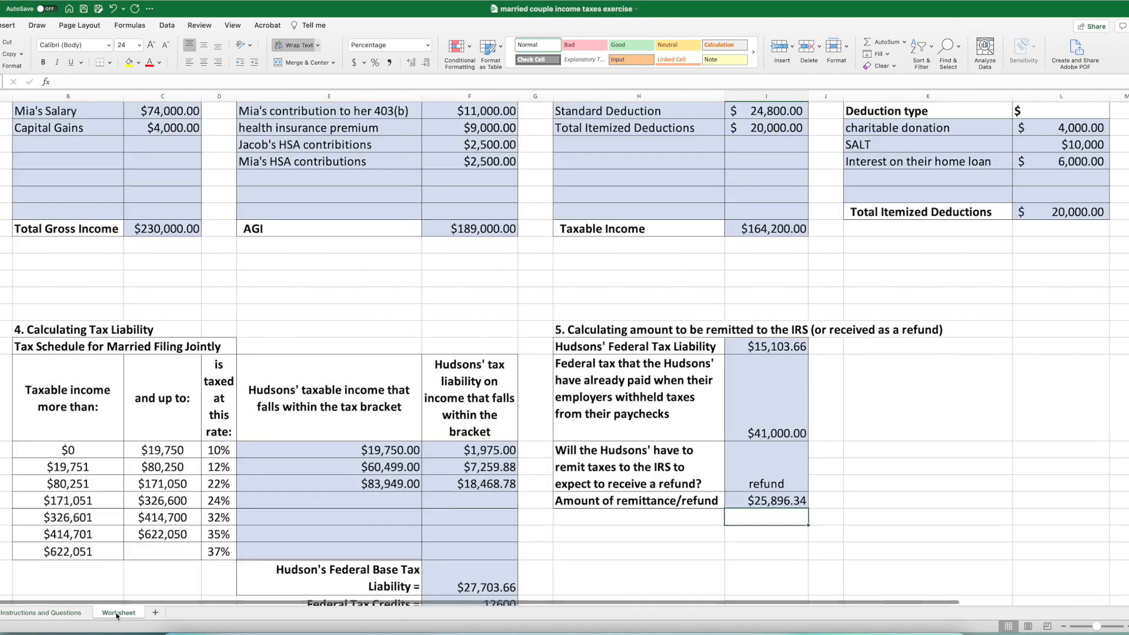
{"action": "scroll", "coordinate": [419, 366], "scroll_direction": "up", "scroll_amount": 4}
{"action": "scroll", "coordinate": [420, 366], "scroll_direction": "right", "scroll_amount": 4}
{"action": "scroll", "coordinate": [420, 366], "scroll_direction": "right", "scroll_amount": 6}
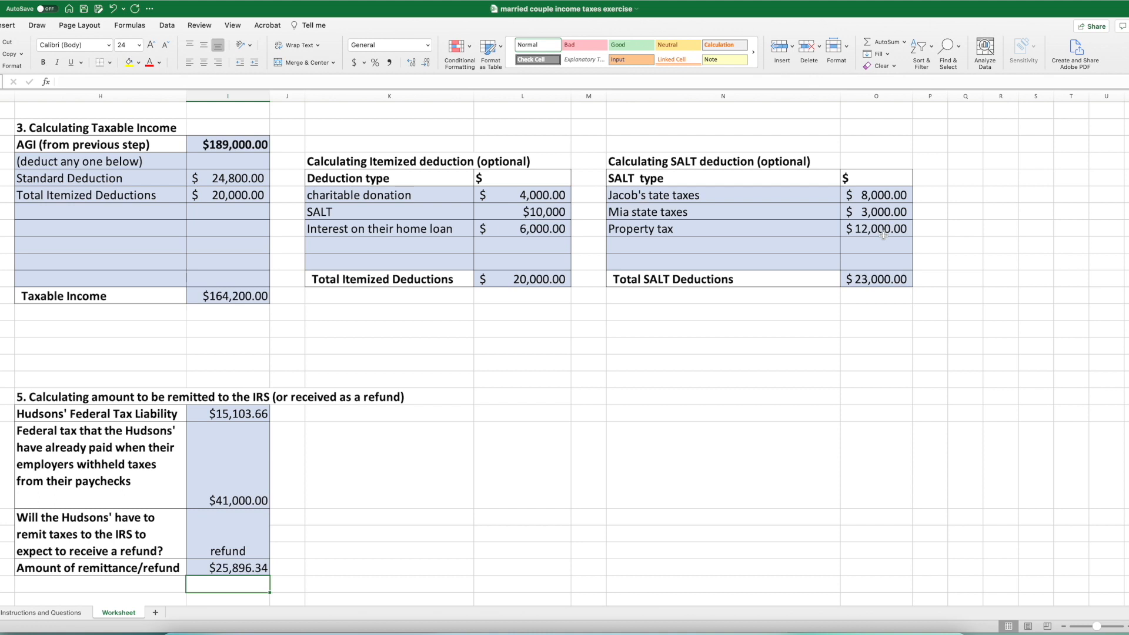
{"action": "scroll", "coordinate": [883, 234], "scroll_direction": "left", "scroll_amount": 1}
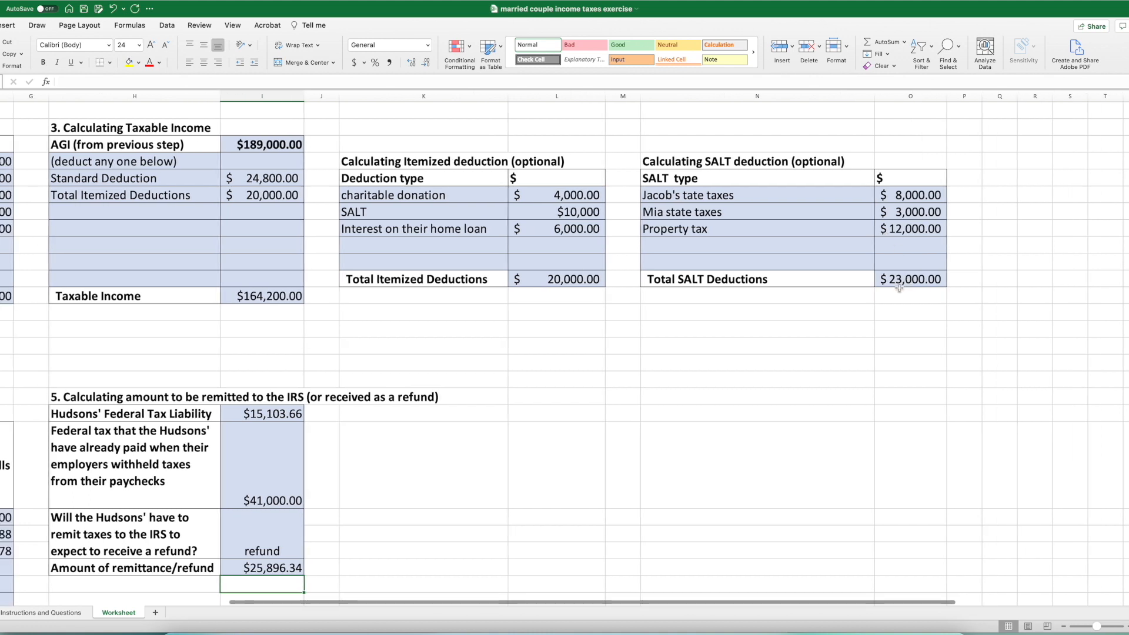
{"action": "scroll", "coordinate": [906, 279], "scroll_direction": "left", "scroll_amount": 1}
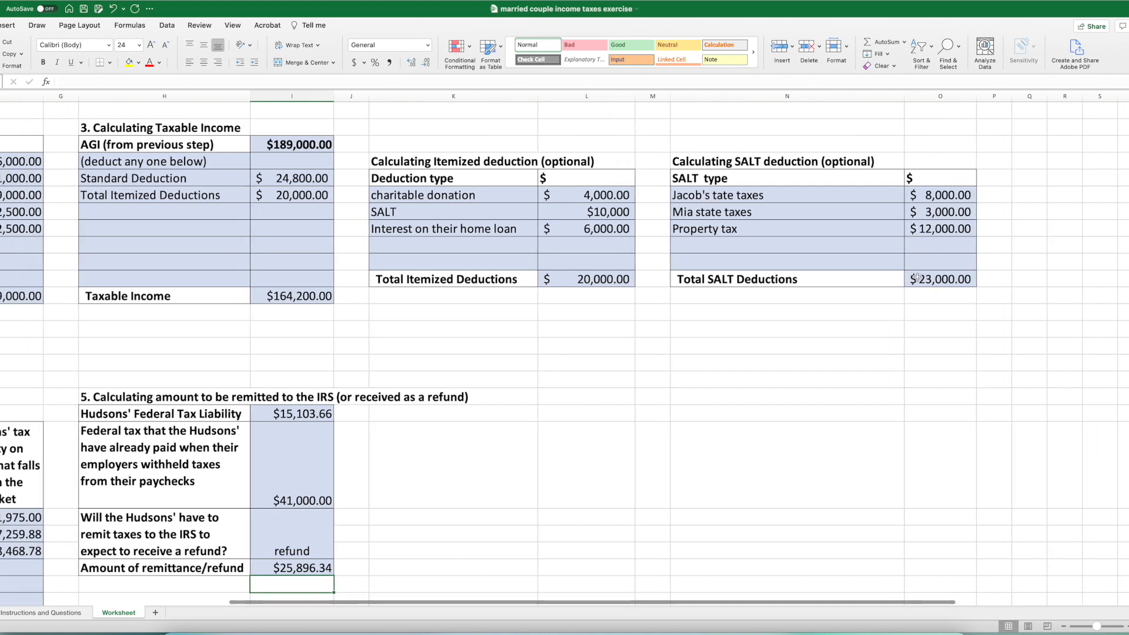
{"action": "scroll", "coordinate": [685, 248], "scroll_direction": "left", "scroll_amount": 2}
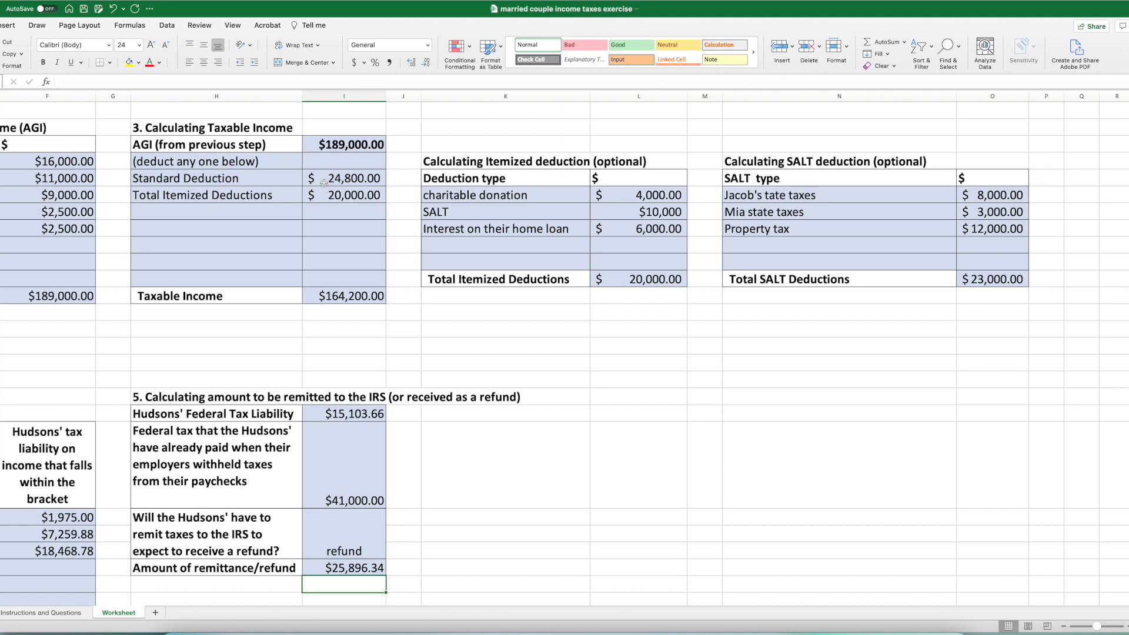
{"action": "scroll", "coordinate": [324, 183], "scroll_direction": "left", "scroll_amount": 1}
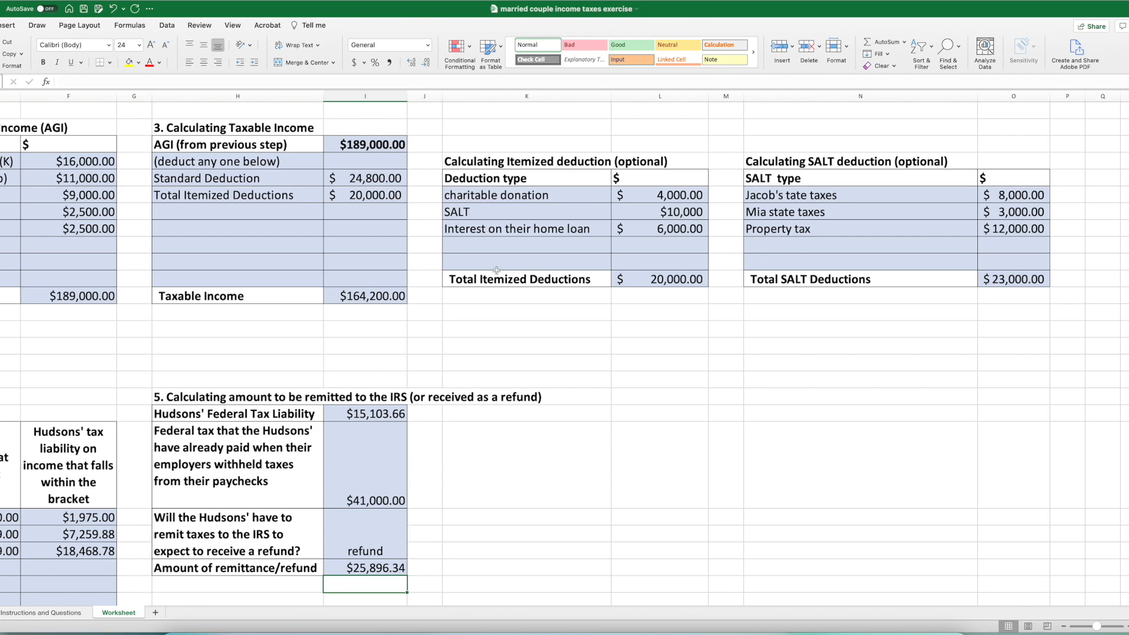
{"action": "scroll", "coordinate": [497, 270], "scroll_direction": "left", "scroll_amount": 5}
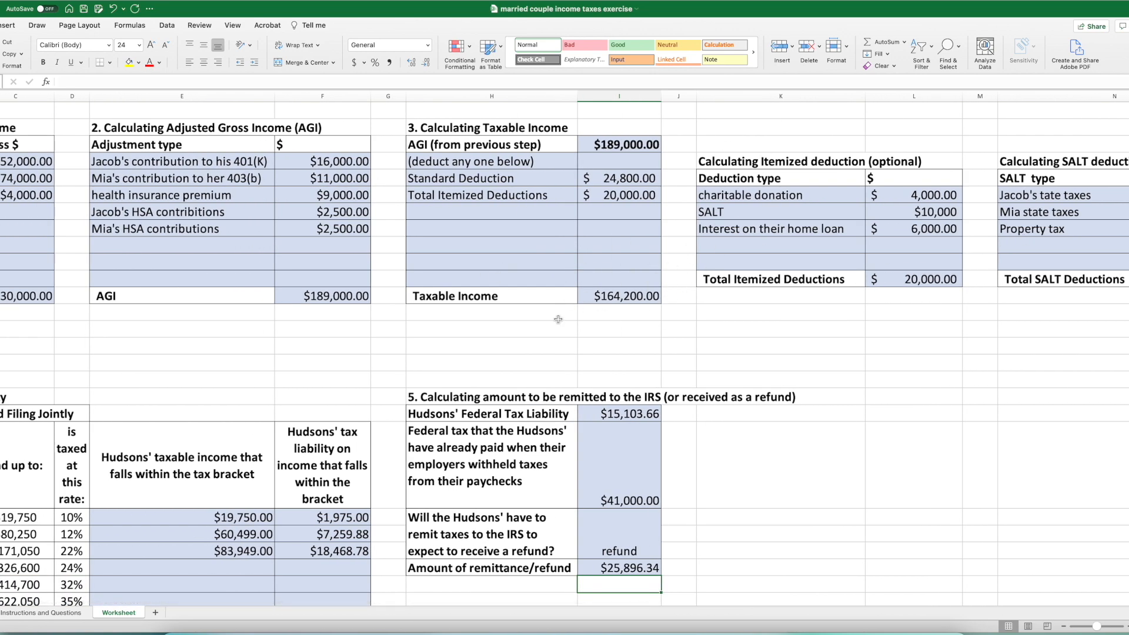
- Compare the tax liability section on the Worksheet sheet with the tax credits listed on Instructions and Questions
{"action": "scroll", "coordinate": [541, 320], "scroll_direction": "down", "scroll_amount": 3}
{"action": "scroll", "coordinate": [540, 321], "scroll_direction": "left", "scroll_amount": 1}
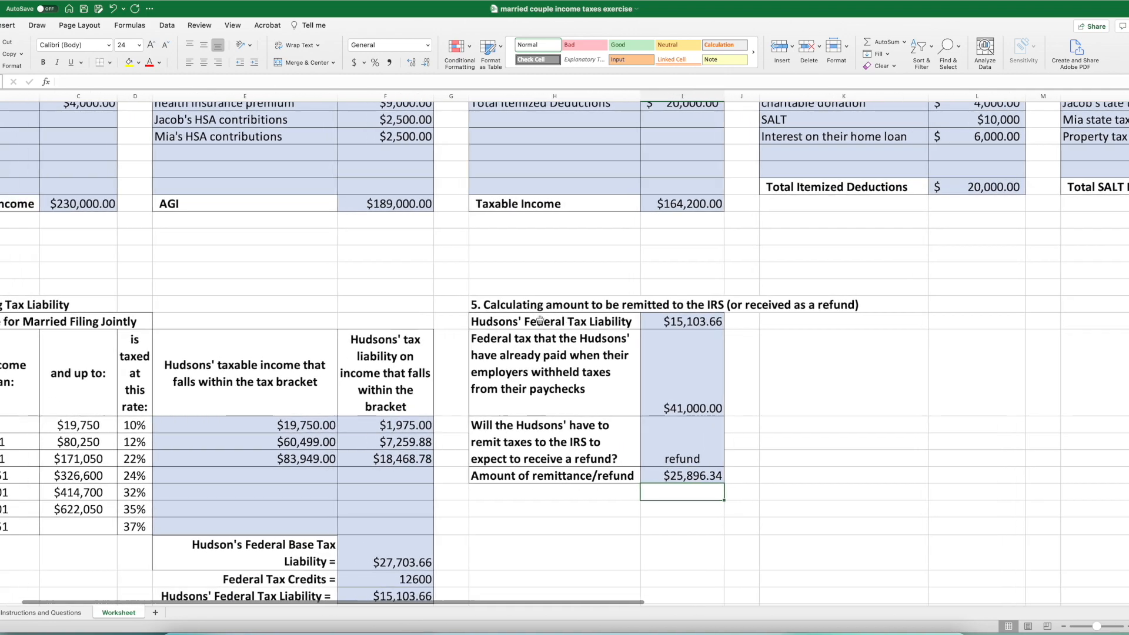
{"action": "scroll", "coordinate": [540, 321], "scroll_direction": "left", "scroll_amount": 2}
{"action": "scroll", "coordinate": [529, 341], "scroll_direction": "down", "scroll_amount": 3}
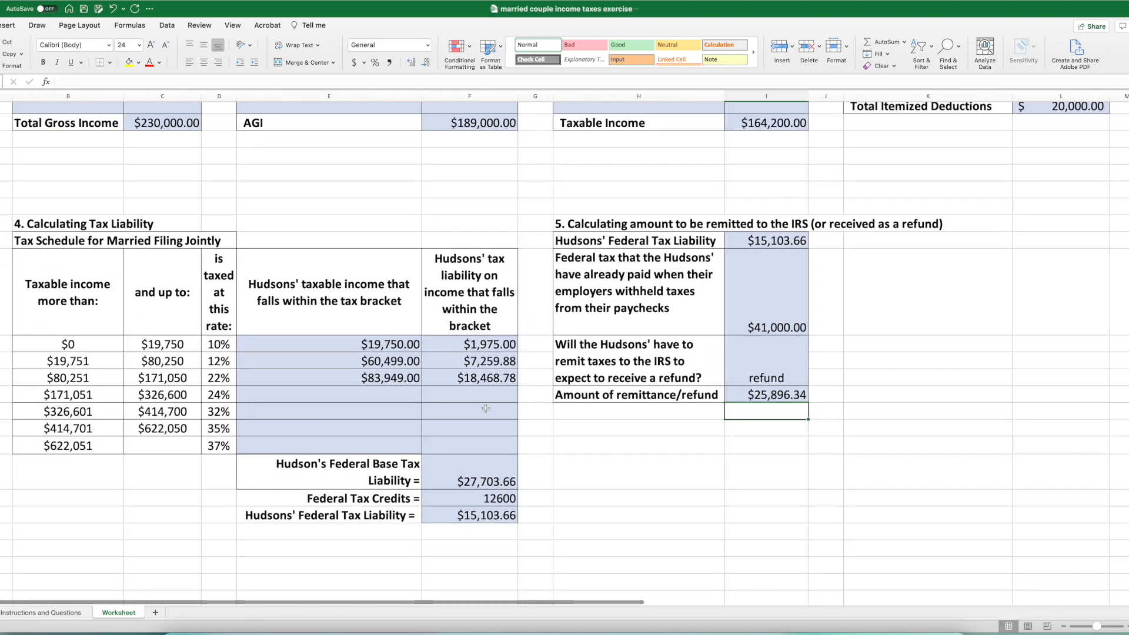
{"action": "left_click", "coordinate": [50, 613]}
{"action": "scroll", "coordinate": [98, 491], "scroll_direction": "up", "scroll_amount": 3}
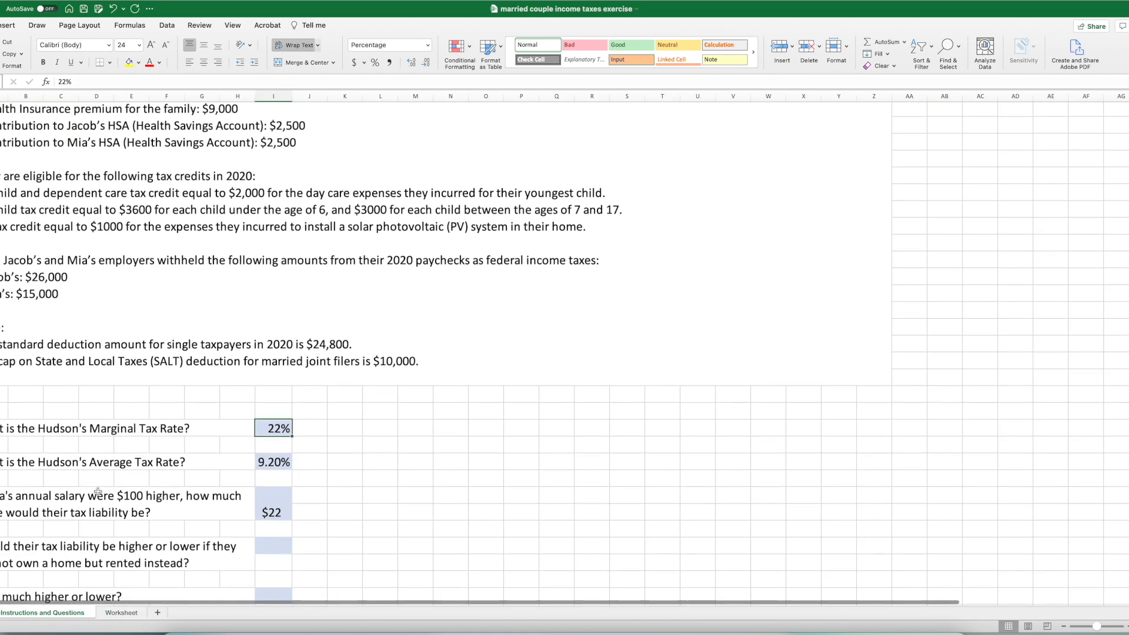
{"action": "scroll", "coordinate": [77, 275], "scroll_direction": "up", "scroll_amount": 2}
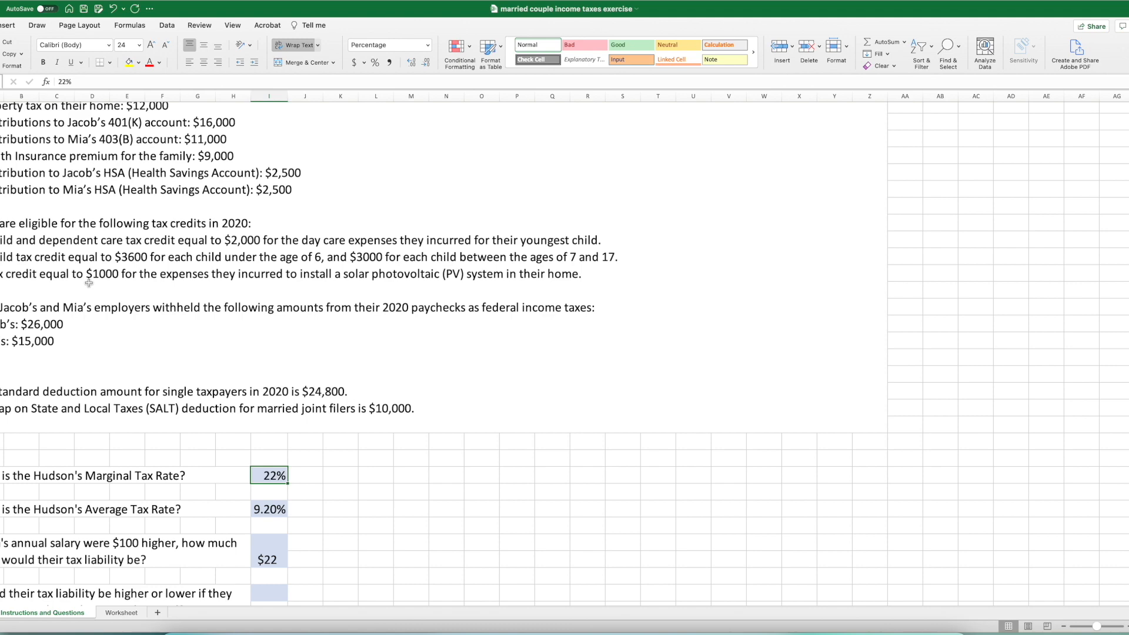
{"action": "left_click", "coordinate": [116, 613]}
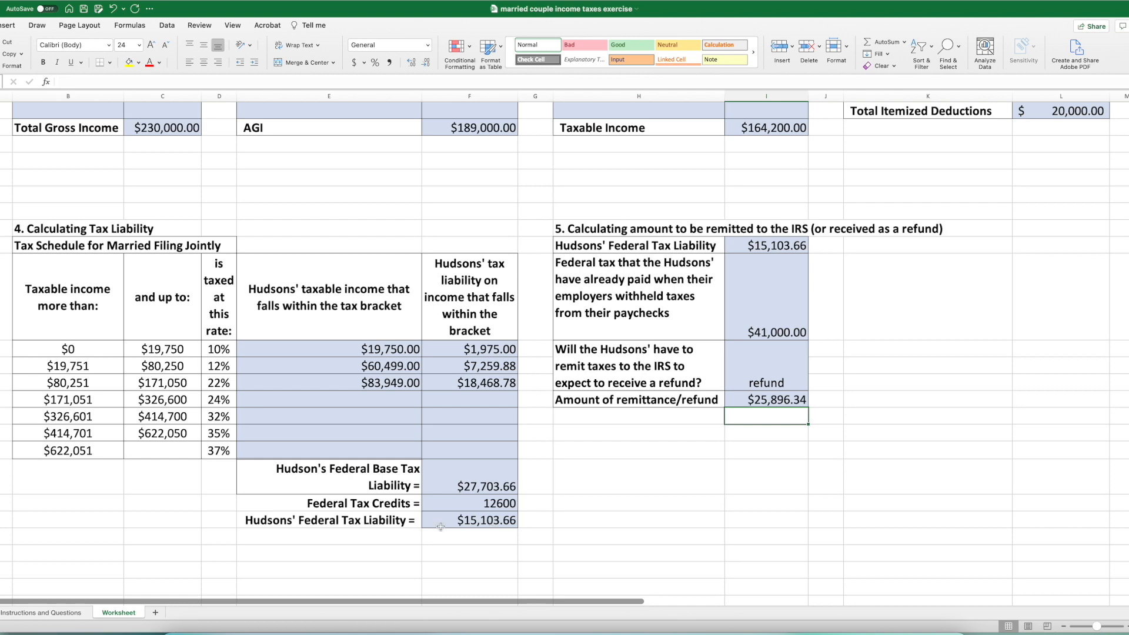
{"action": "left_click", "coordinate": [74, 616]}
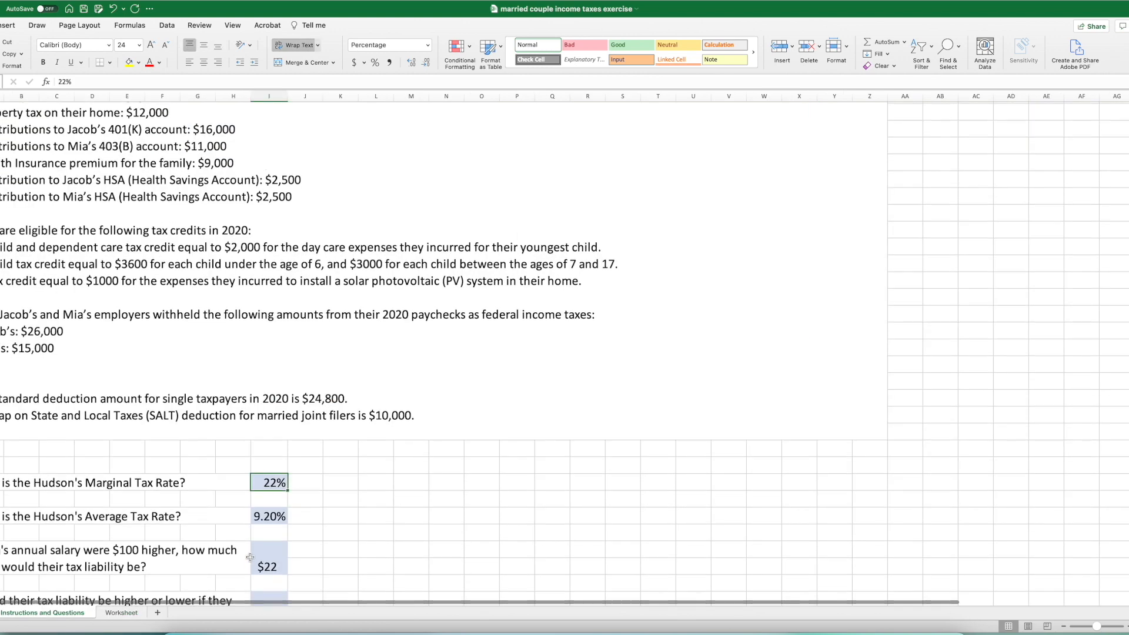
- Enter "$1000 more" as the answer to whether tax liability would be higher or lower if they rented
{"action": "scroll", "coordinate": [288, 536], "scroll_direction": "down", "scroll_amount": 4}
{"action": "double_click", "coordinate": [268, 537]}
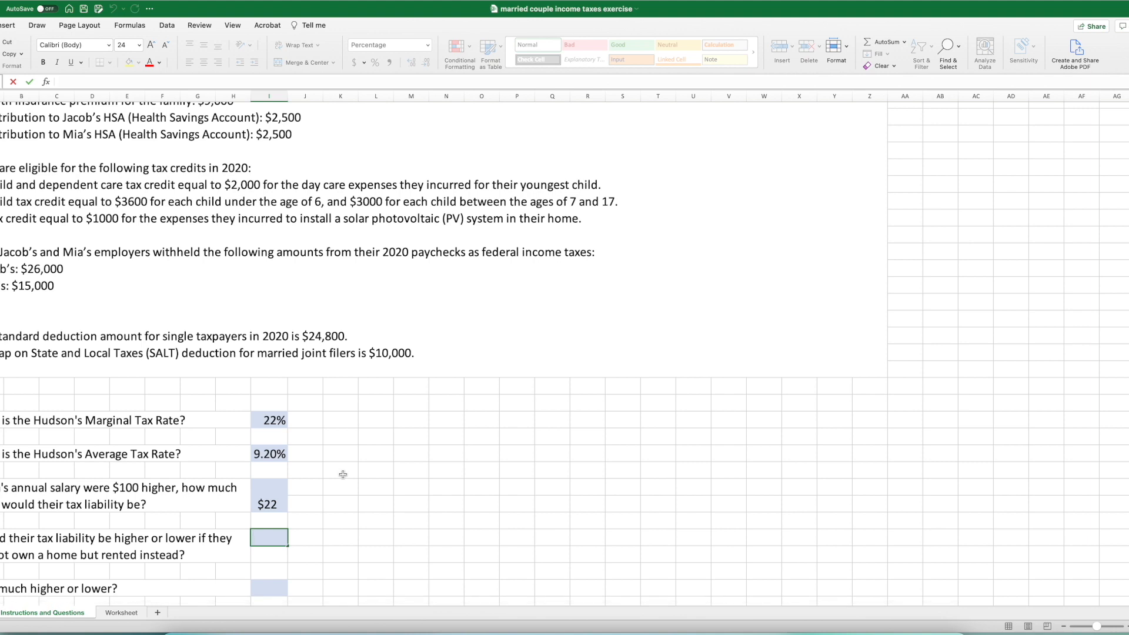
{"action": "type", "text": "0"}
{"action": "key", "text": "BackSpace"}
{"action": "key", "text": "BackSpace"}
{"action": "key", "text": "BackSpace"}
{"action": "type", "text": "$1000 more"}
{"action": "key", "text": "Return"}
{"action": "scroll", "coordinate": [305, 498], "scroll_direction": "down", "scroll_amount": 1}
{"action": "scroll", "coordinate": [305, 498], "scroll_direction": "down", "scroll_amount": 2}
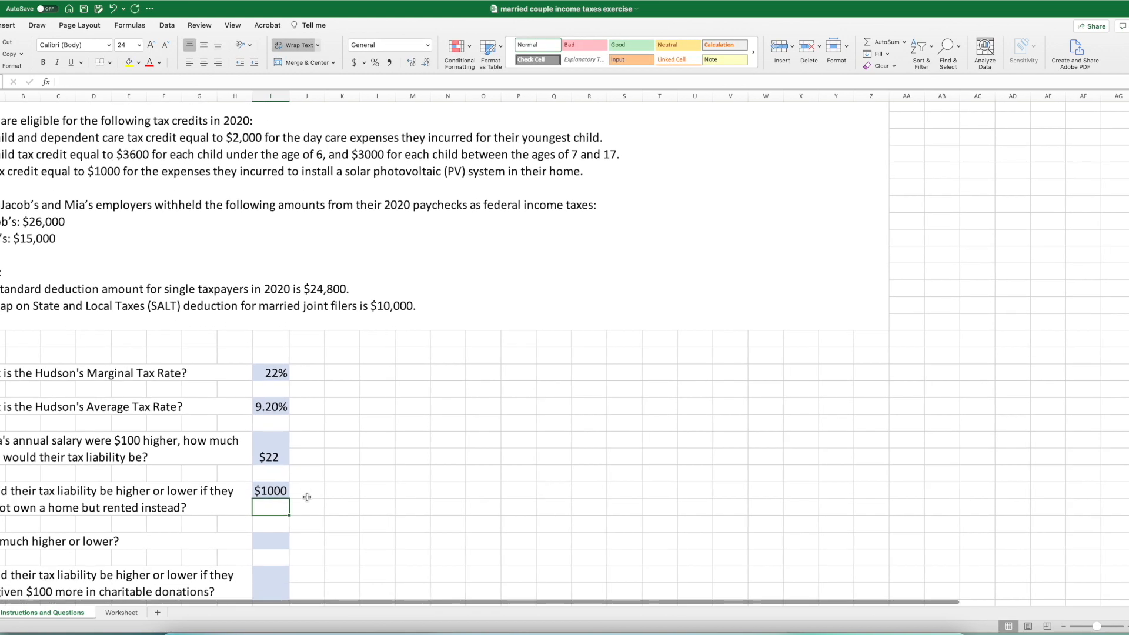
- Replace the answer to the higher-or-lower renting question with "greater"
{"action": "double_click", "coordinate": [270, 495]}
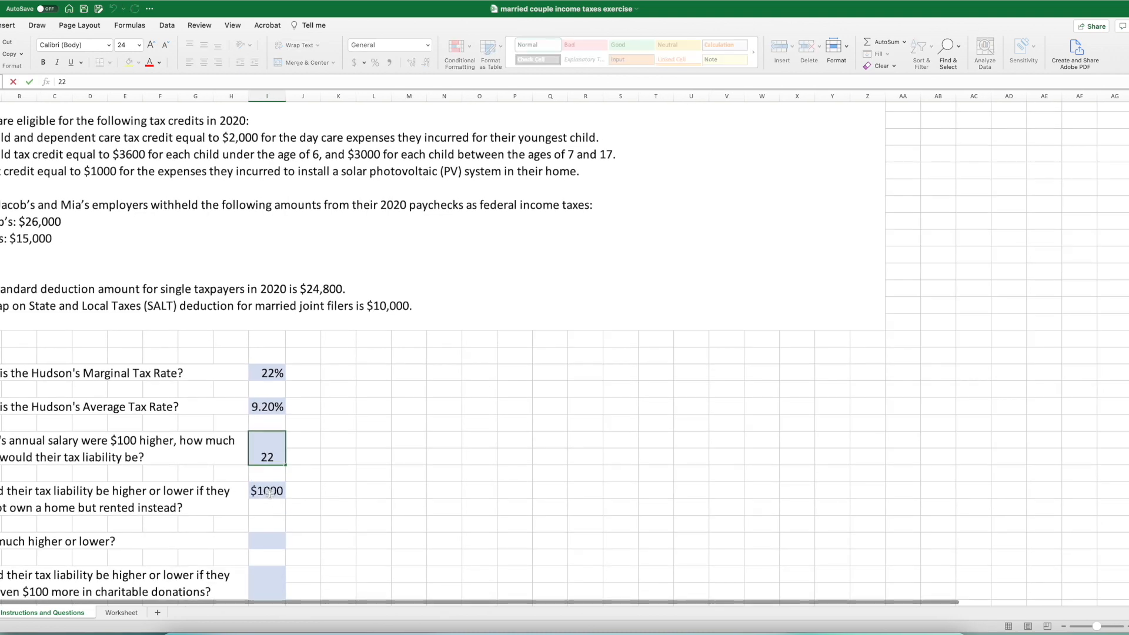
{"action": "double_click", "coordinate": [270, 495]}
{"action": "left_click", "coordinate": [251, 493]}
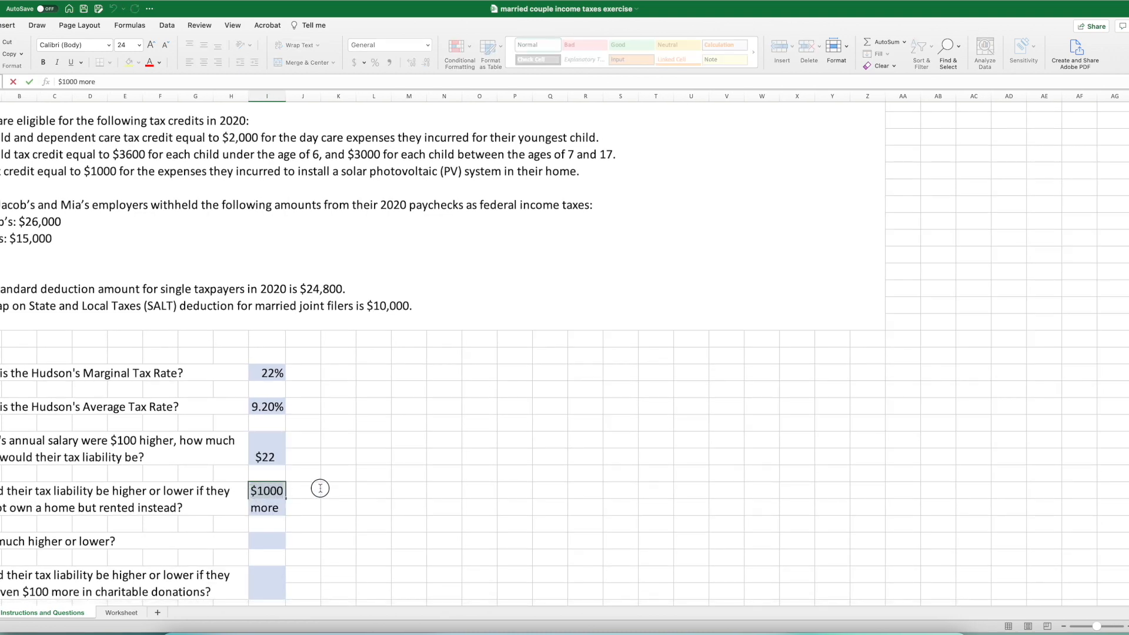
{"action": "key", "text": "Delete"}
{"action": "key", "text": "Delete"}
{"action": "key", "text": "Delete"}
{"action": "key", "text": "Delete"}
{"action": "key", "text": "Delete"}
{"action": "key", "text": "Delete"}
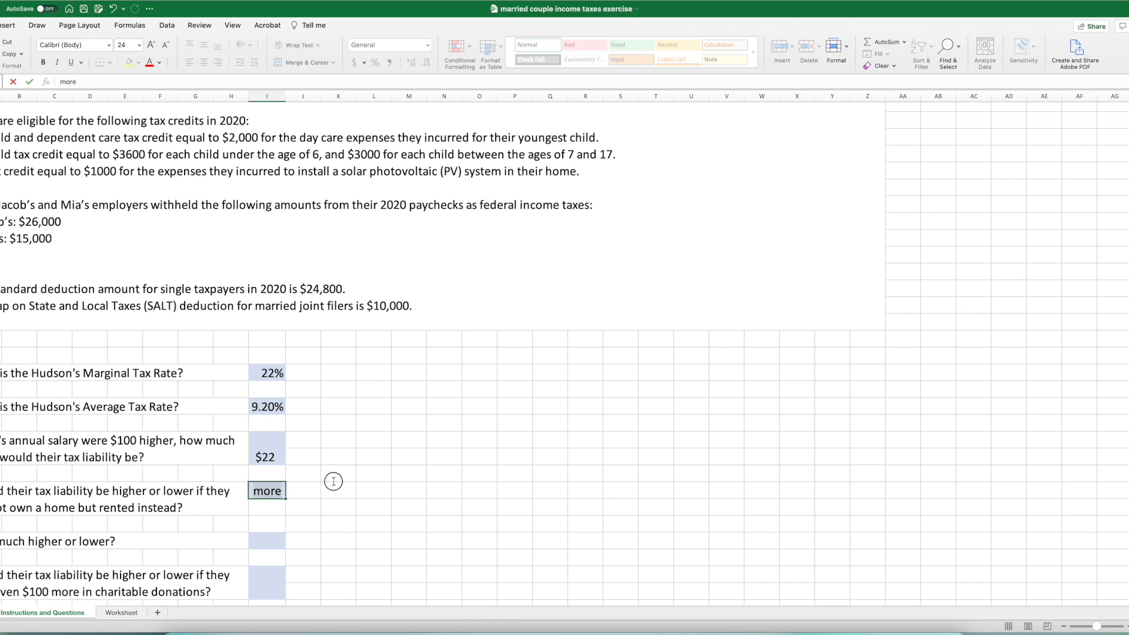
{"action": "key", "text": "Delete"}
{"action": "key", "text": "Delete"}
{"action": "key", "text": "Delete"}
{"action": "key", "text": "Delete"}
{"action": "type", "text": "greater"}
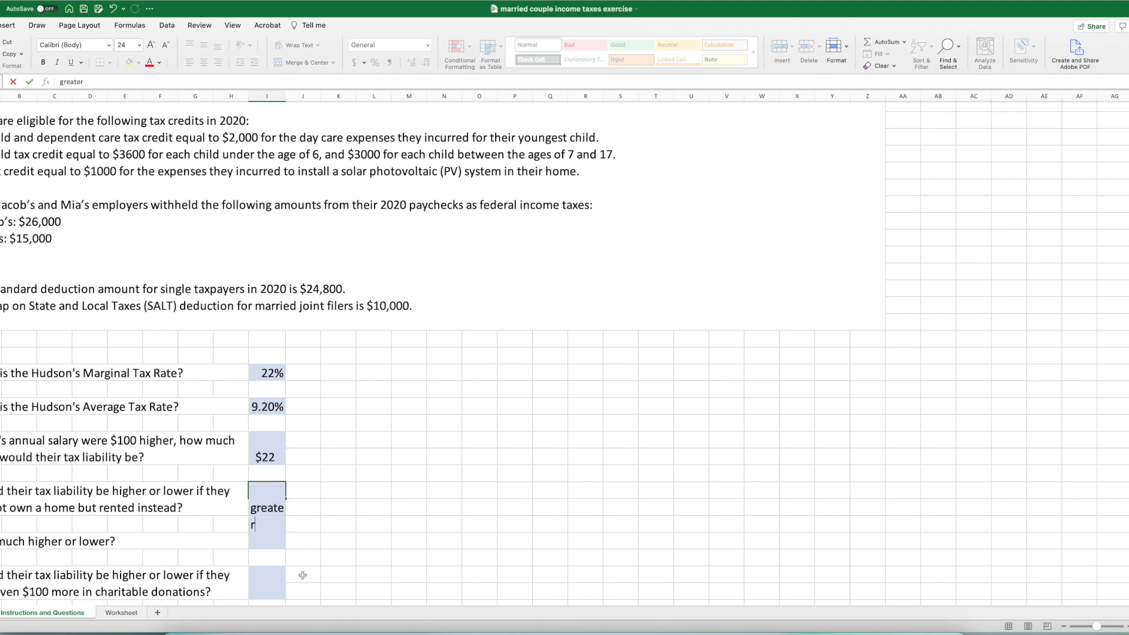
{"action": "left_click", "coordinate": [302, 585]}
- Fit the "greater" answer on one centered line by turning off its text wrapping and autofitting column I
{"action": "left_click", "coordinate": [259, 491]}
{"action": "double_click", "coordinate": [259, 492]}
{"action": "left_click", "coordinate": [285, 95]}
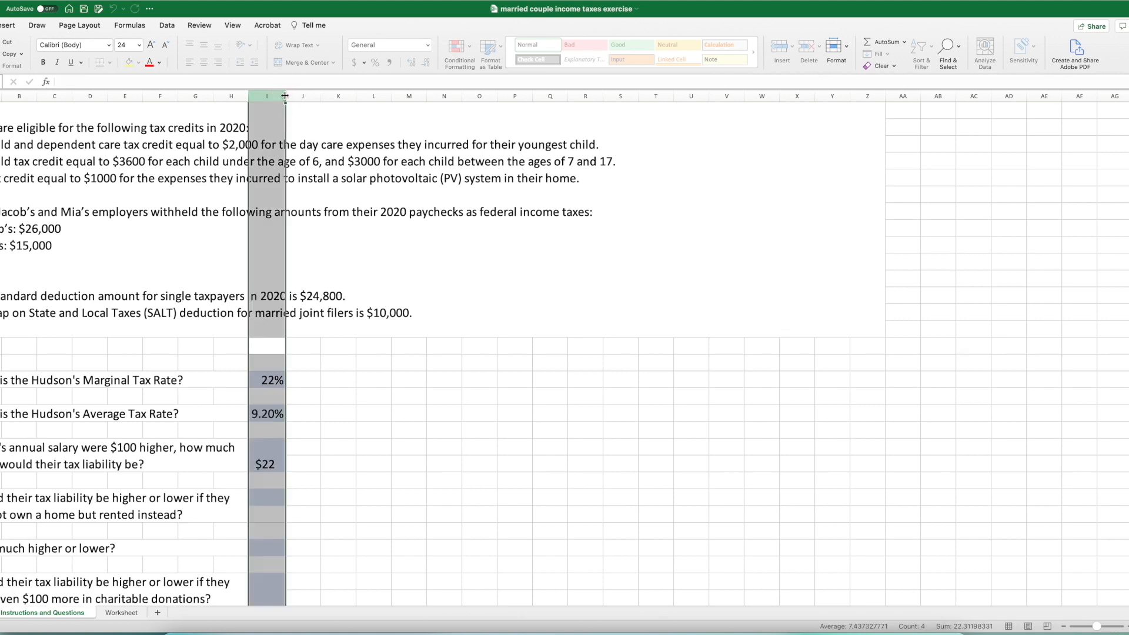
{"action": "left_click_drag", "start_coordinate": [286, 95], "coordinate": [286, 95]}
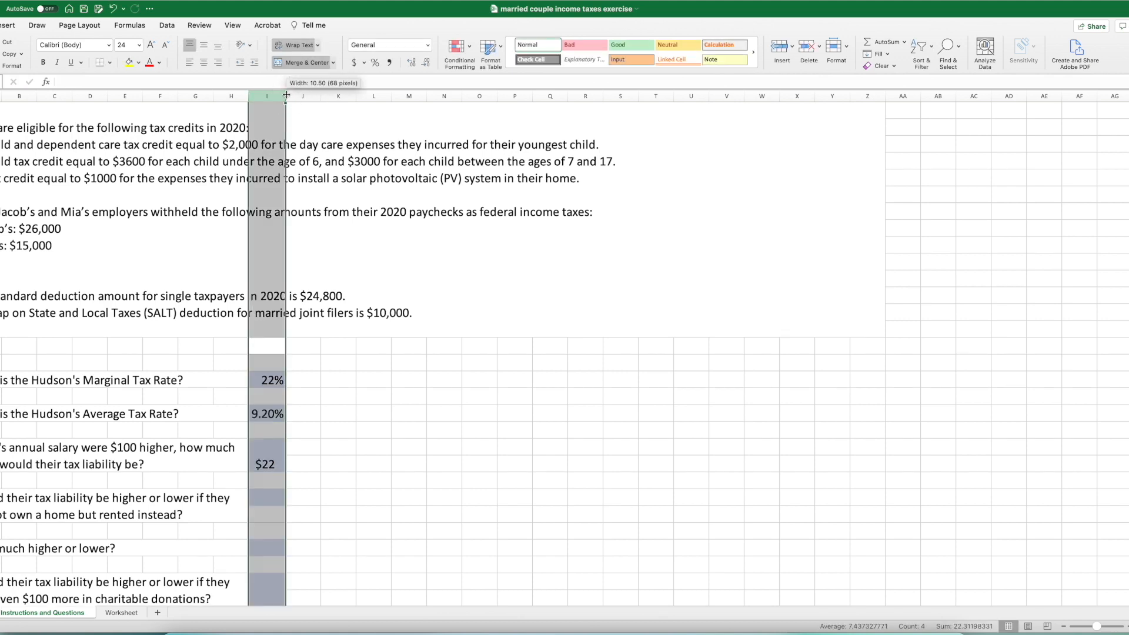
{"action": "left_click", "coordinate": [436, 466]}
{"action": "left_click", "coordinate": [272, 499]}
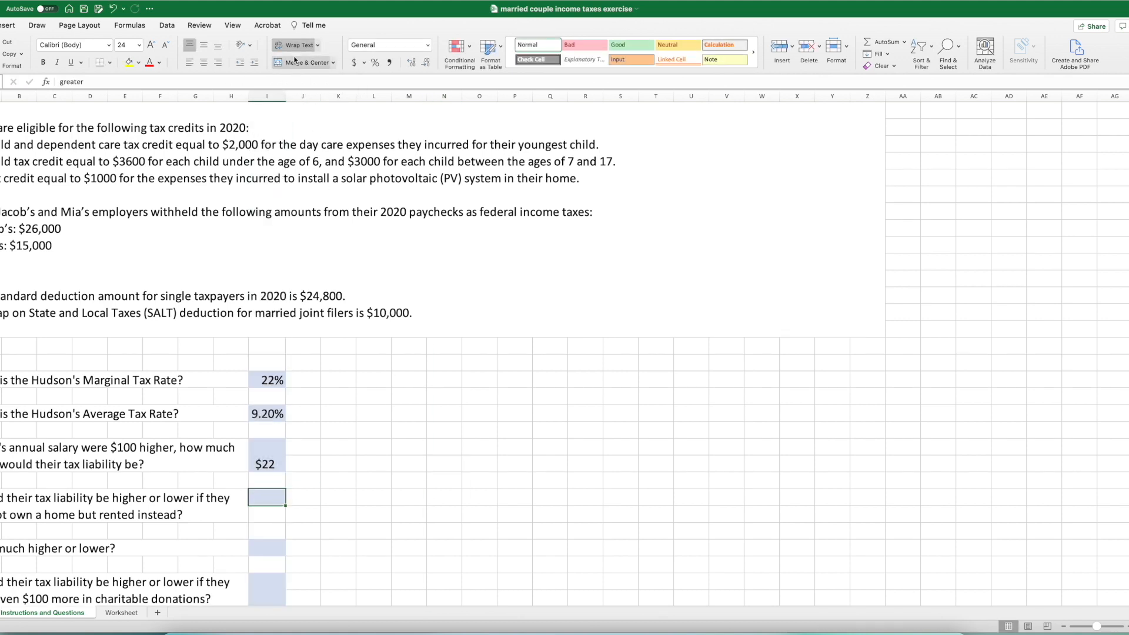
{"action": "left_click", "coordinate": [203, 62]}
{"action": "left_click", "coordinate": [304, 47]}
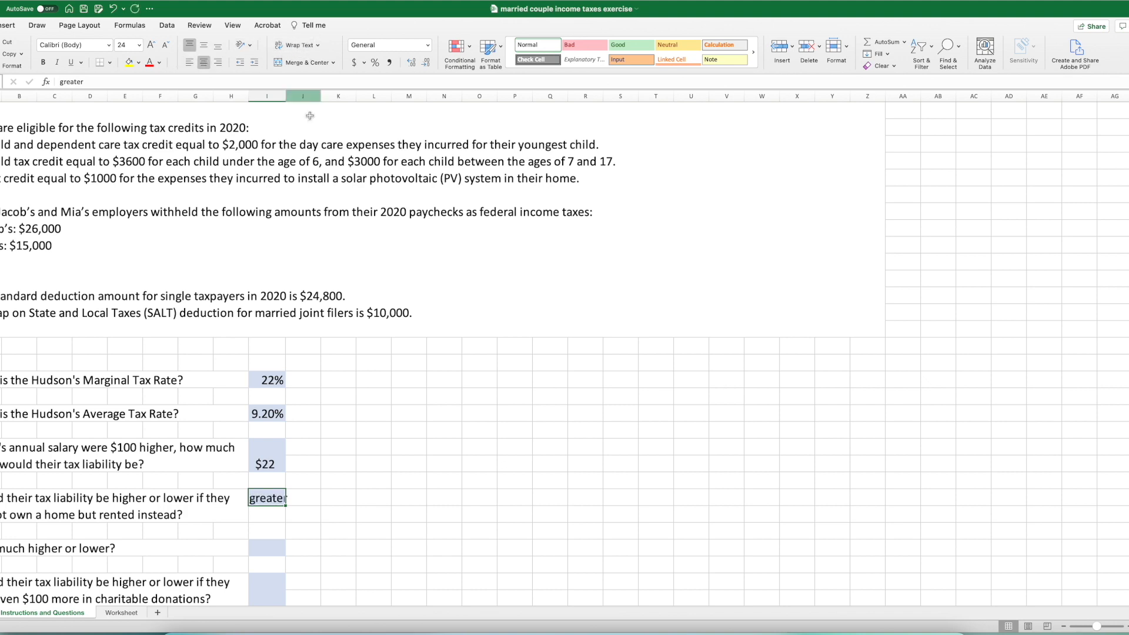
{"action": "double_click", "coordinate": [286, 96]}
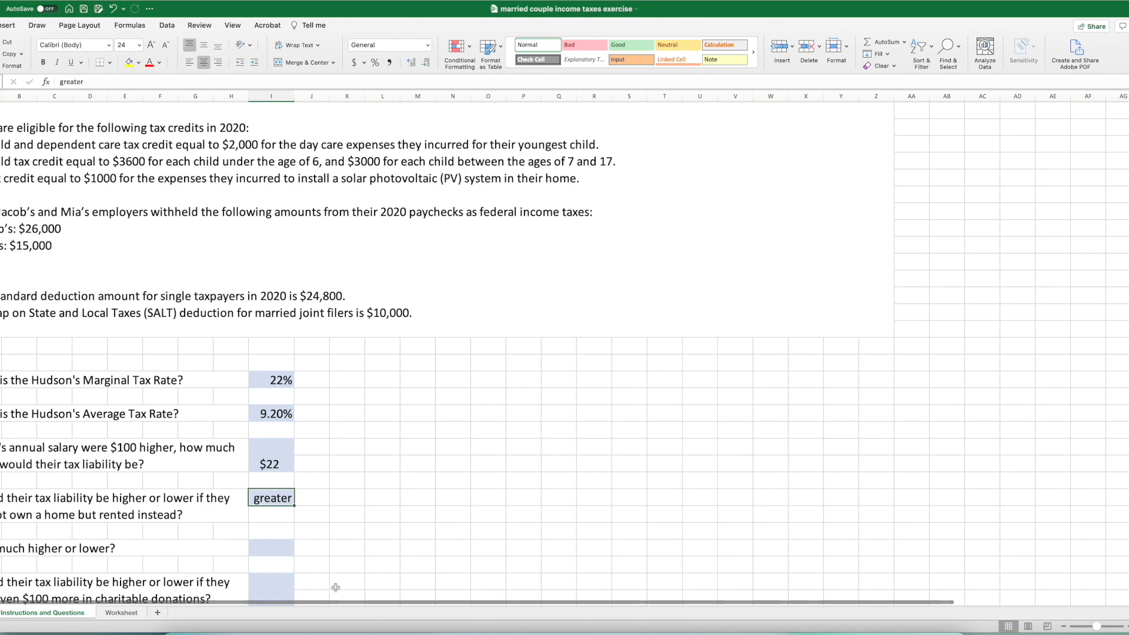
- Enter $1,000 as the answer to how much higher or lower the tax liability would be if they rented
{"action": "scroll", "coordinate": [335, 587], "scroll_direction": "down", "scroll_amount": 2}
{"action": "left_click", "coordinate": [257, 492]}
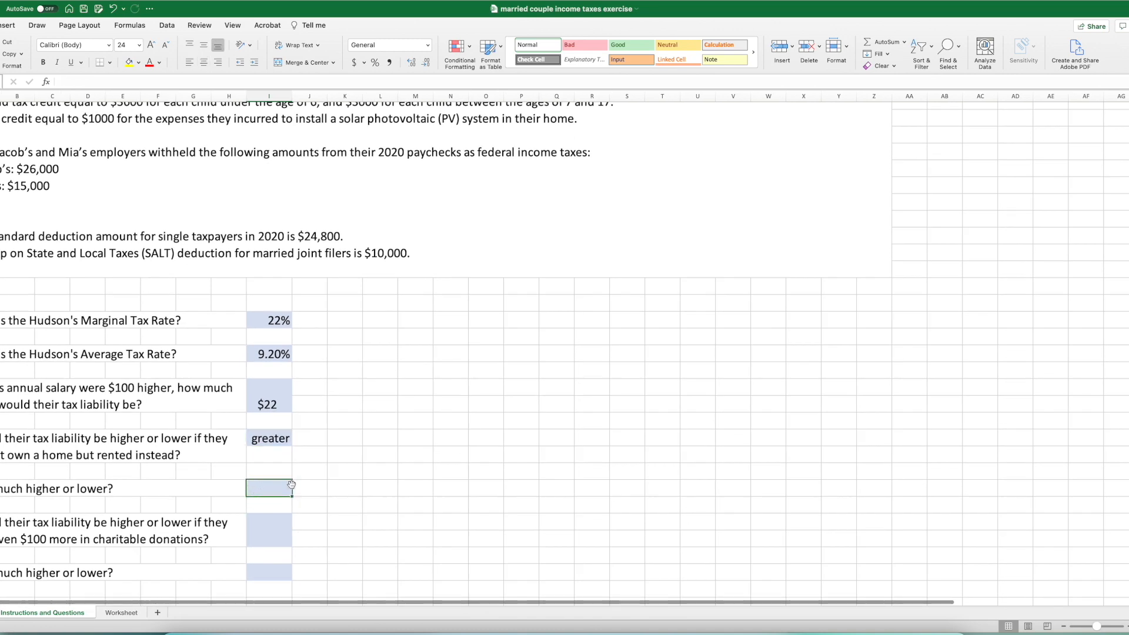
{"action": "type", "text": "$1000"}
{"action": "key", "text": "Return"}
{"action": "scroll", "coordinate": [269, 541], "scroll_direction": "left", "scroll_amount": 1}
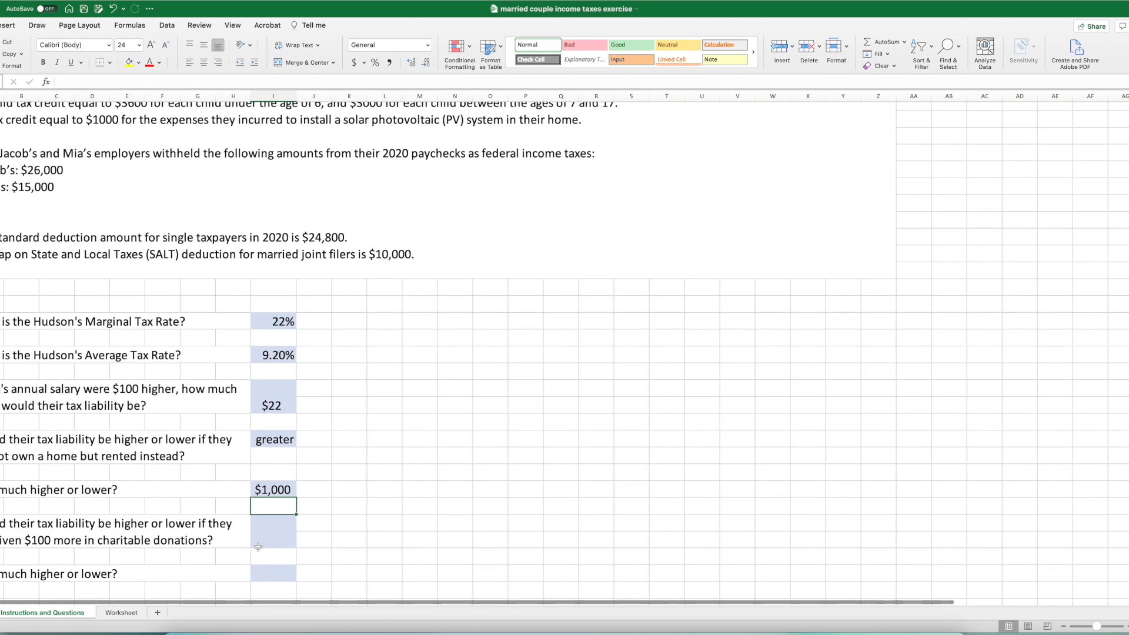
{"action": "scroll", "coordinate": [226, 535], "scroll_direction": "right", "scroll_amount": 1}
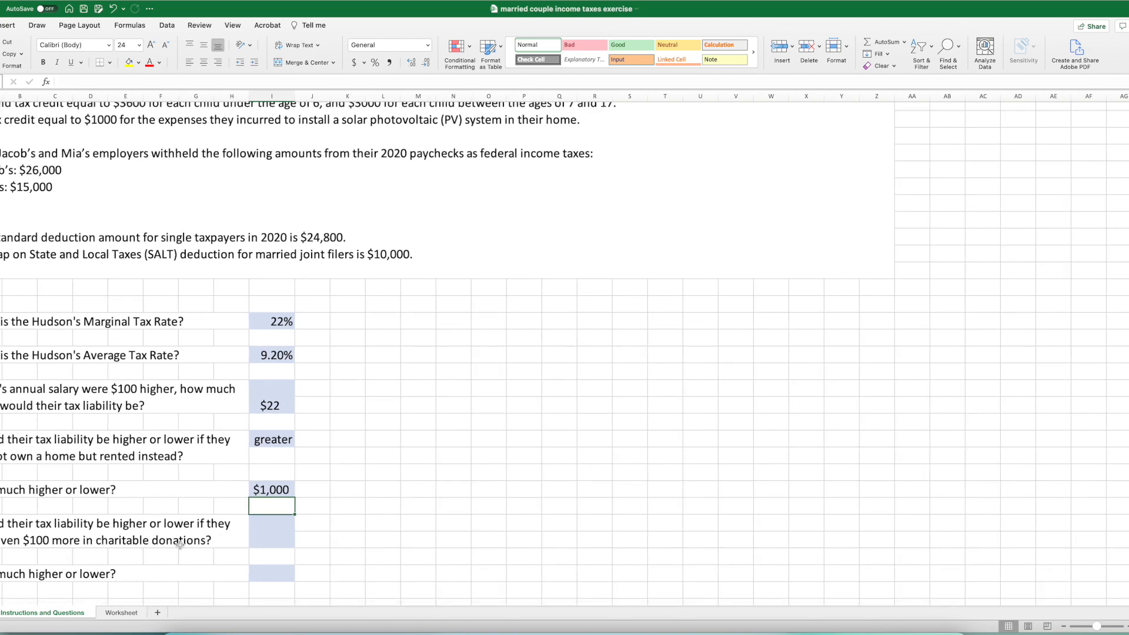
- Review the deduction sections on the Worksheet sheet and answer the $100 more in charitable donations question with "no effect"
{"action": "left_click", "coordinate": [120, 613]}
{"action": "scroll", "coordinate": [706, 297], "scroll_direction": "up", "scroll_amount": 5}
{"action": "scroll", "coordinate": [705, 296], "scroll_direction": "up", "scroll_amount": 3}
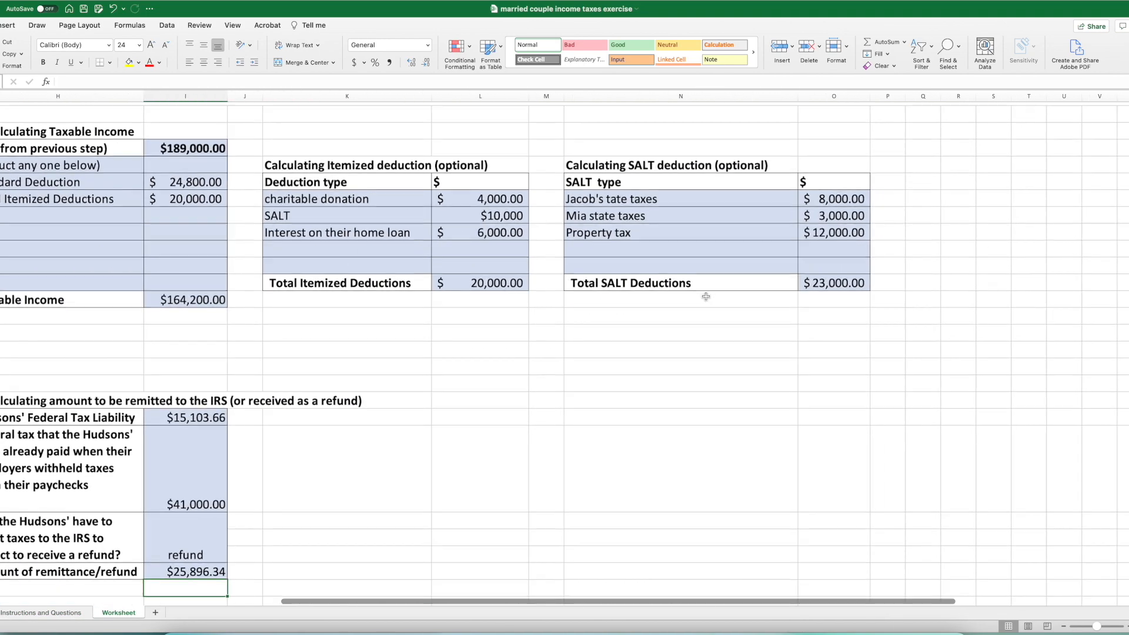
{"action": "scroll", "coordinate": [706, 297], "scroll_direction": "left", "scroll_amount": 5}
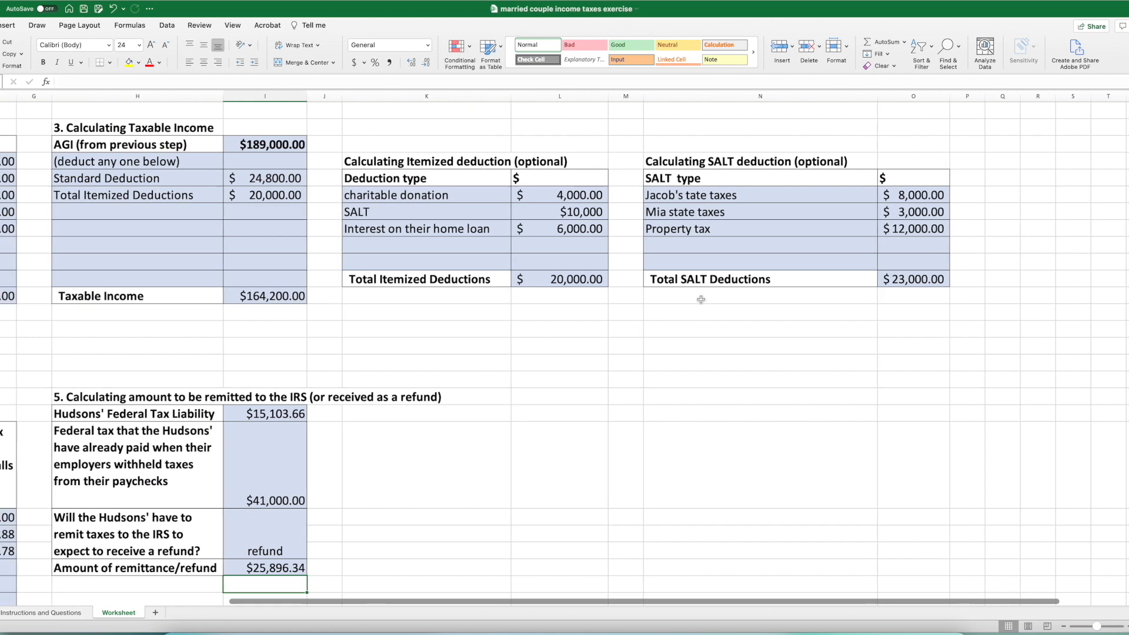
{"action": "scroll", "coordinate": [701, 299], "scroll_direction": "left", "scroll_amount": 3}
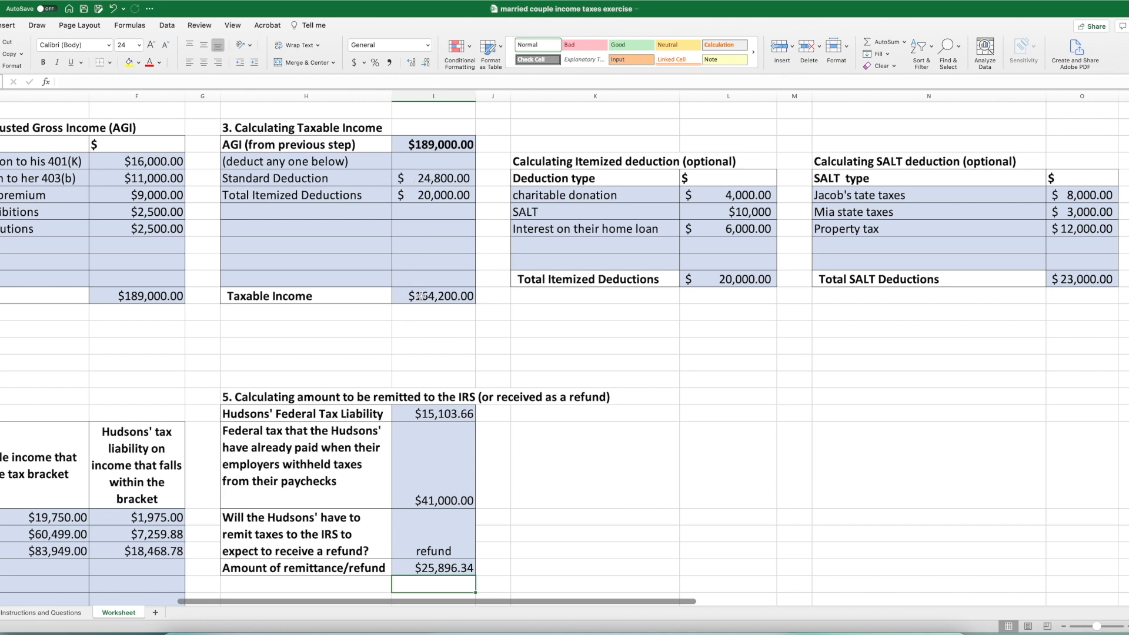
{"action": "left_click", "coordinate": [41, 613]}
{"action": "double_click", "coordinate": [273, 539]}
{"action": "type", "text": "no ef"}
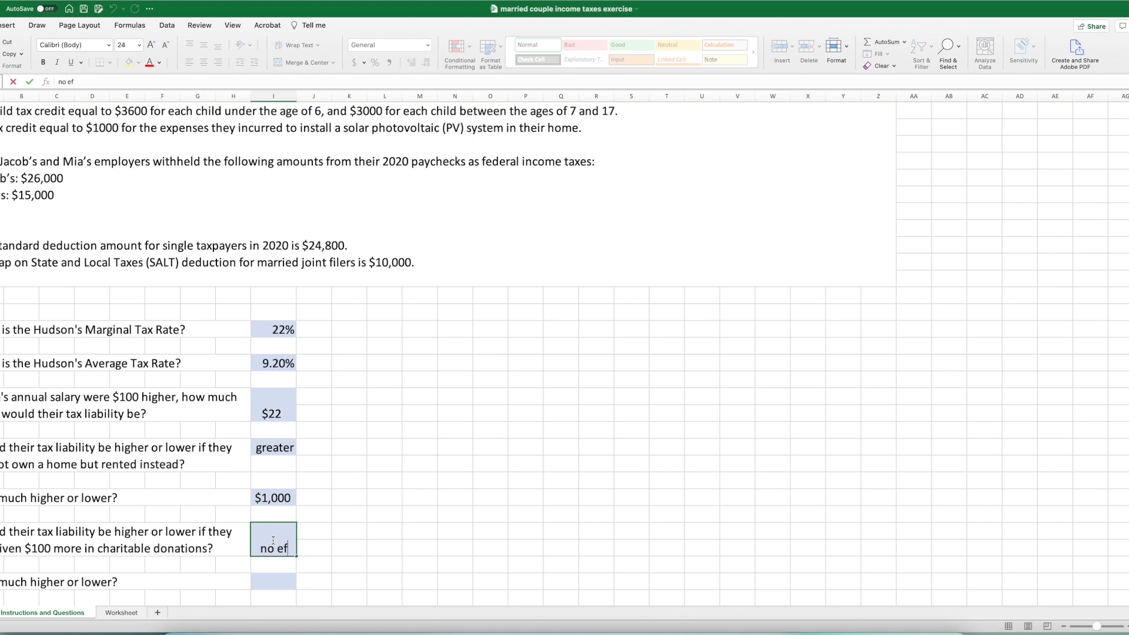
{"action": "type", "text": "fect"}
{"action": "key", "text": "Return"}
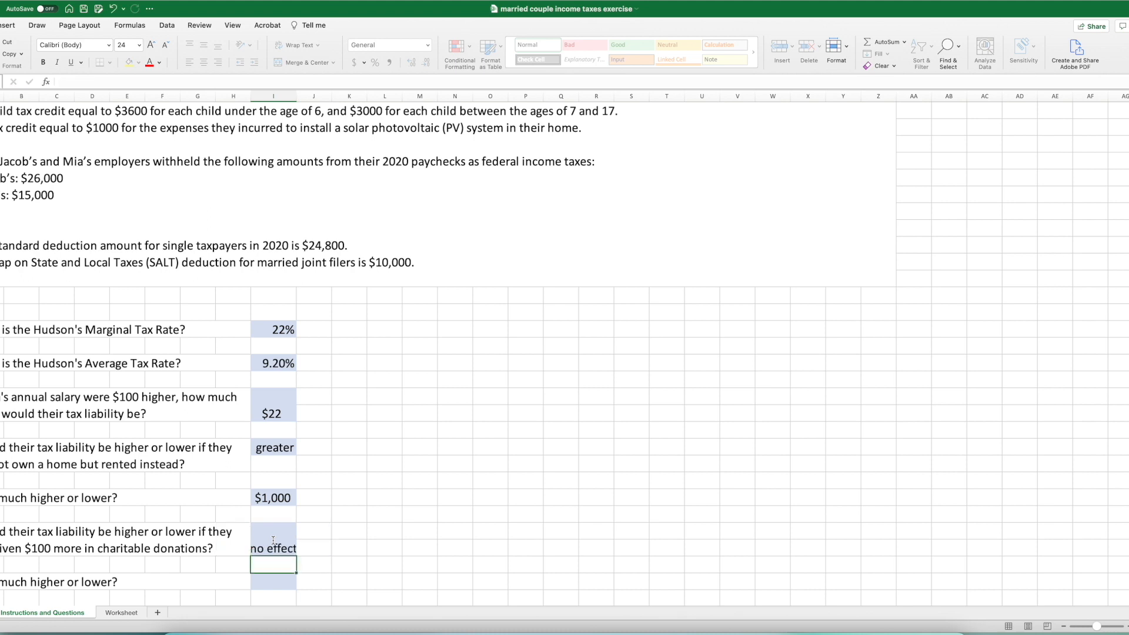
- Enter 0 as the answer to how much higher or lower the tax liability would be with $100 more in charitable donations
{"action": "left_click", "coordinate": [283, 582]}
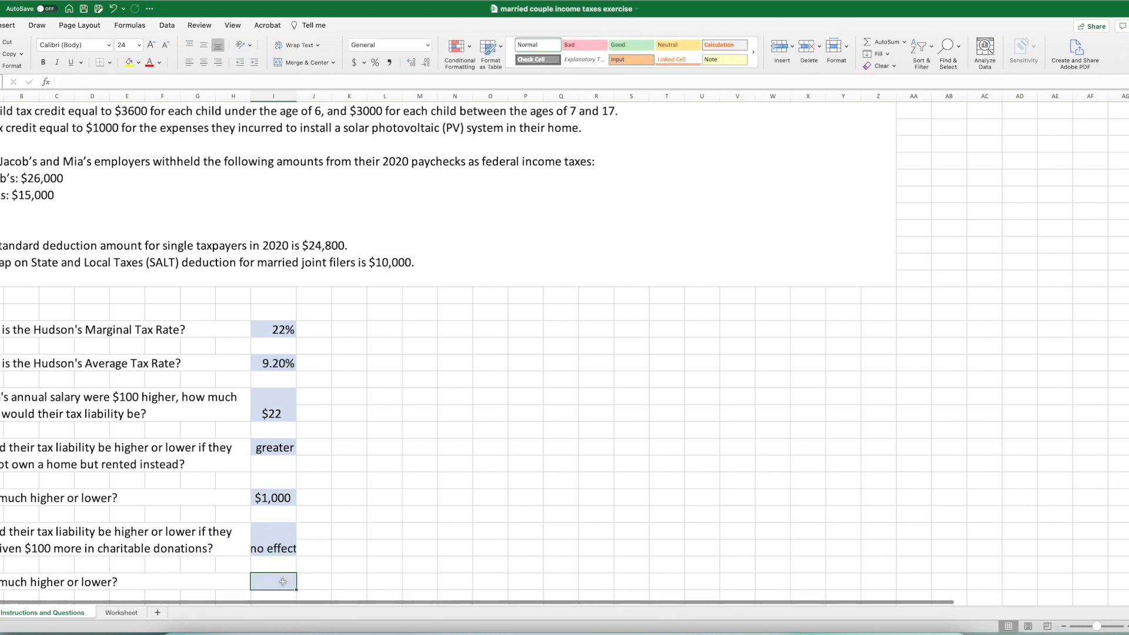
{"action": "type", "text": "0"}
{"action": "key", "text": "Return"}
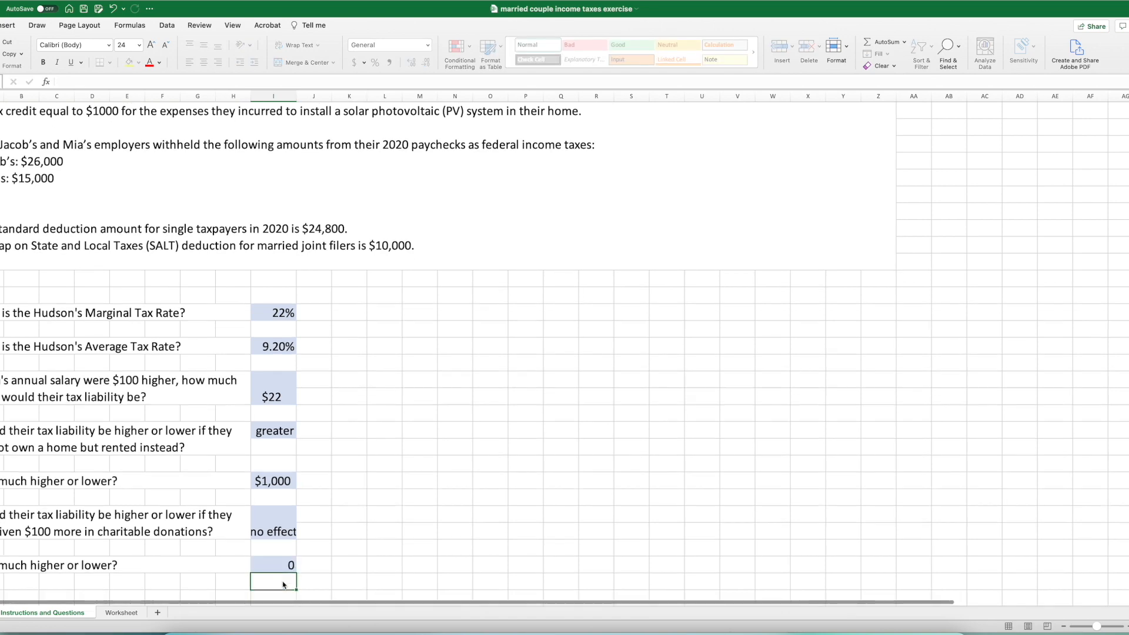
{"action": "scroll", "coordinate": [282, 578], "scroll_direction": "down", "scroll_amount": 2}
{"action": "scroll", "coordinate": [282, 578], "scroll_direction": "up", "scroll_amount": 1}
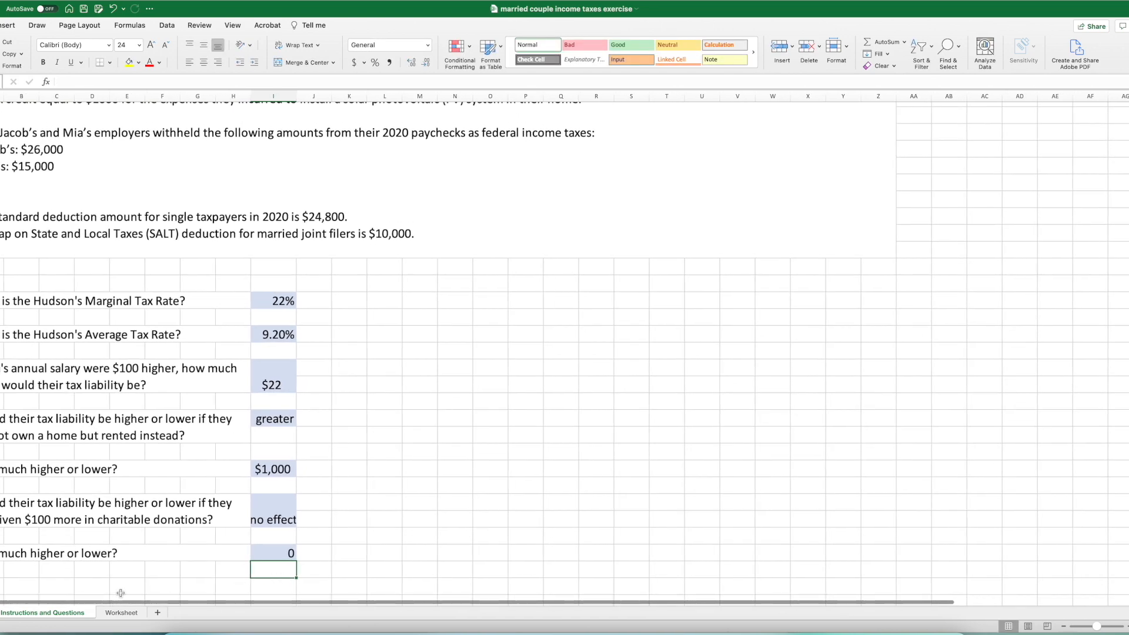
{"action": "left_click", "coordinate": [118, 612]}
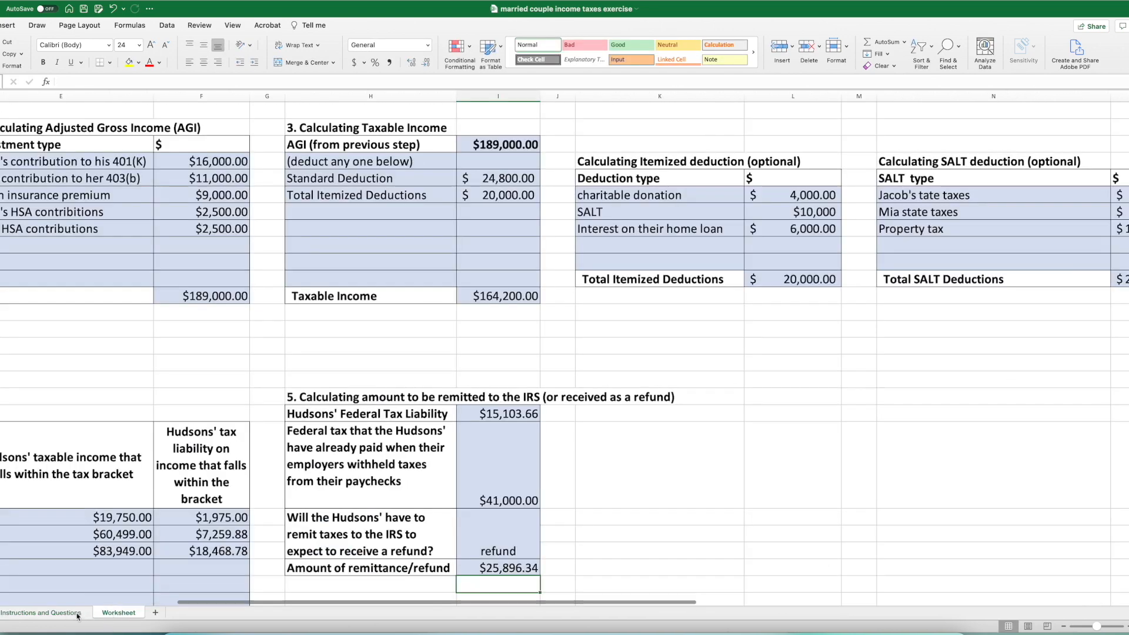
{"action": "left_click", "coordinate": [76, 613]}
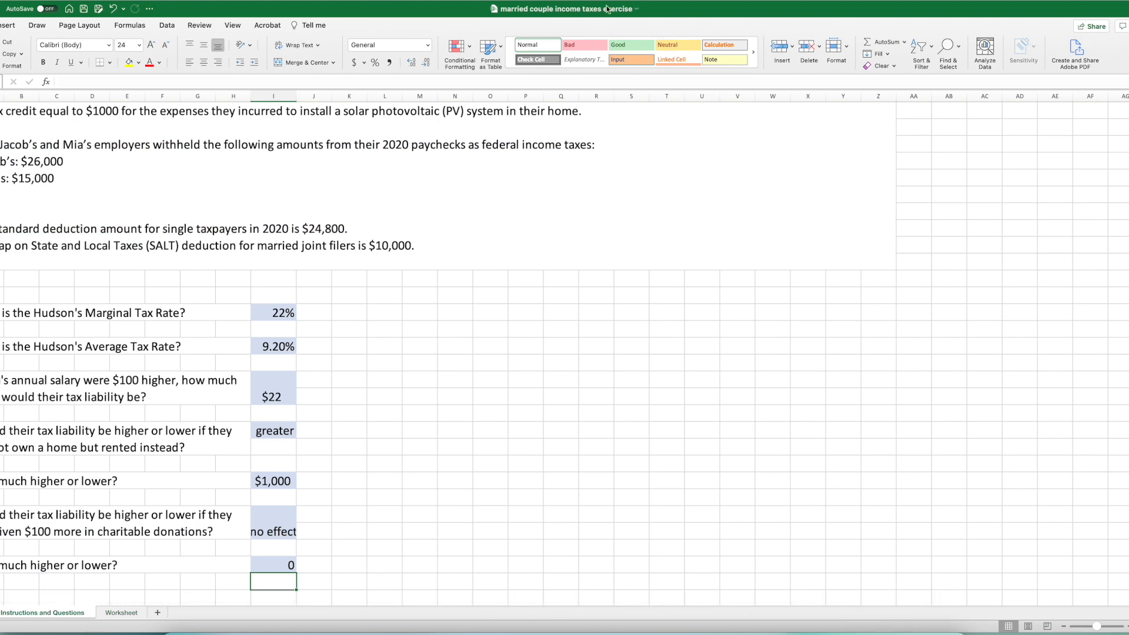
{"action": "left_click", "coordinate": [880, 633]}
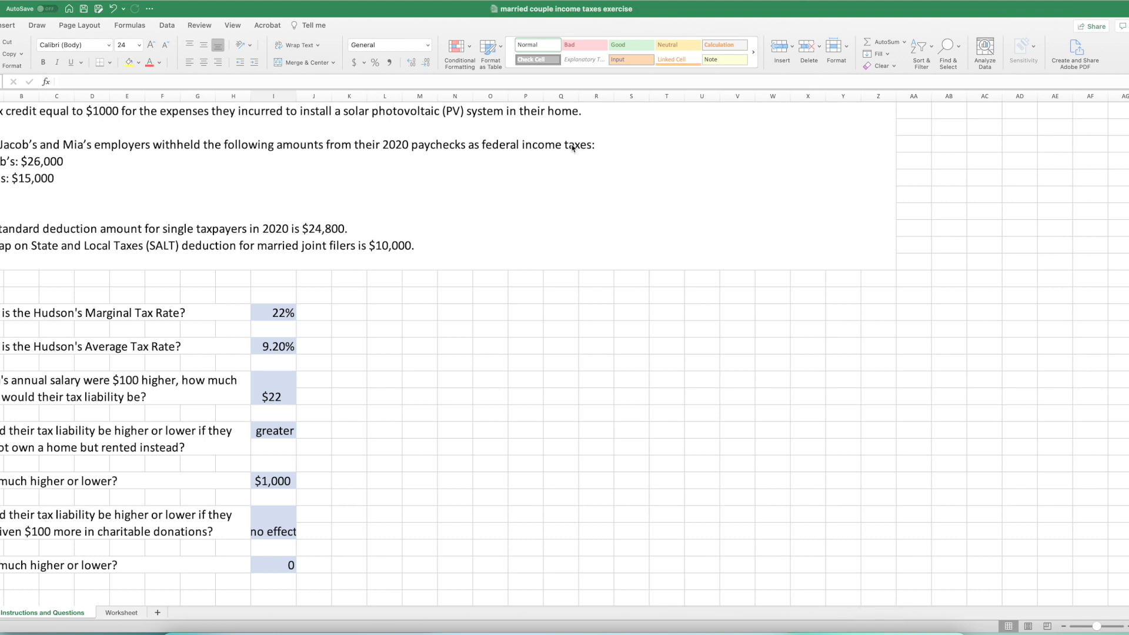
{"action": "left_click", "coordinate": [68, 2]}
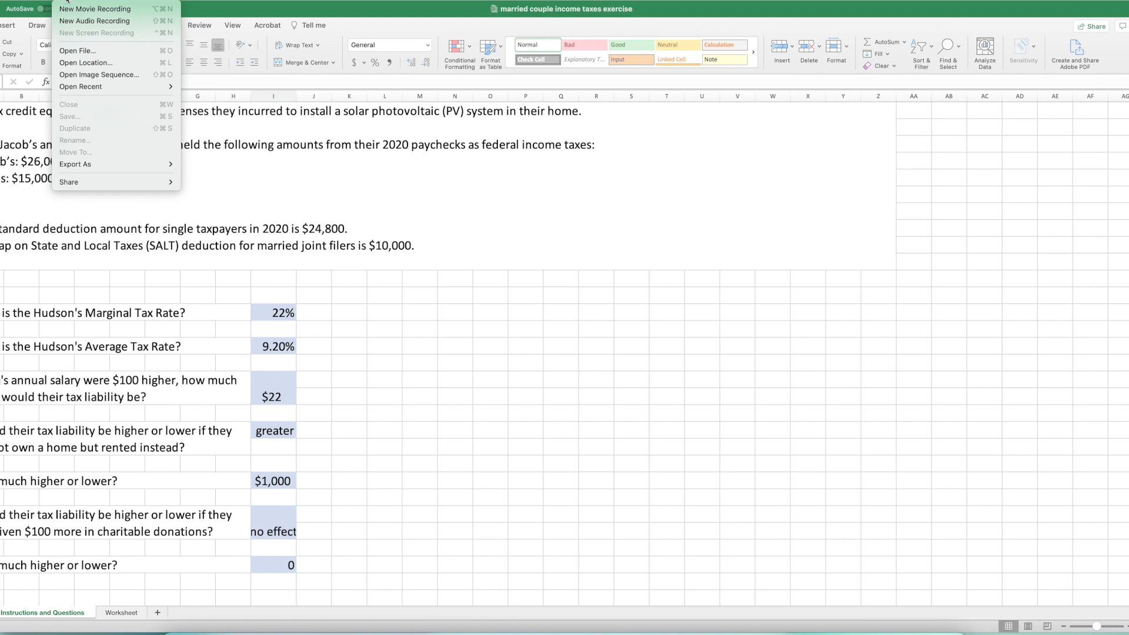
{"action": "mouse_move", "coordinate": [26, 2]}
{"action": "mouse_move", "coordinate": [69, 2]}
{"action": "mouse_move", "coordinate": [166, 163]}
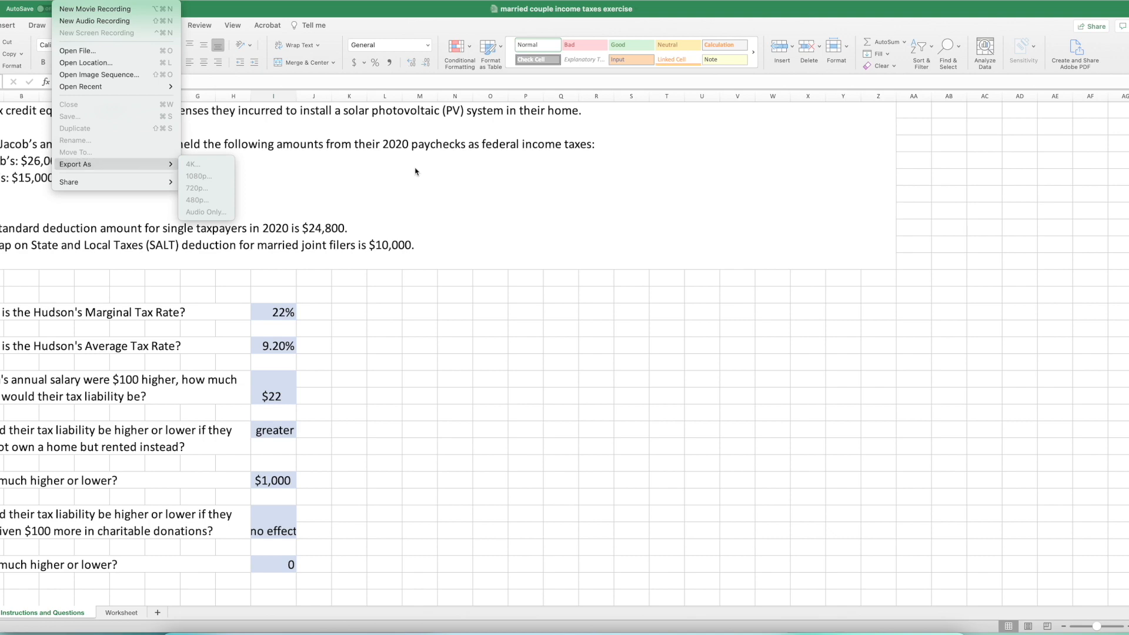
{"action": "left_click", "coordinate": [549, 219]}
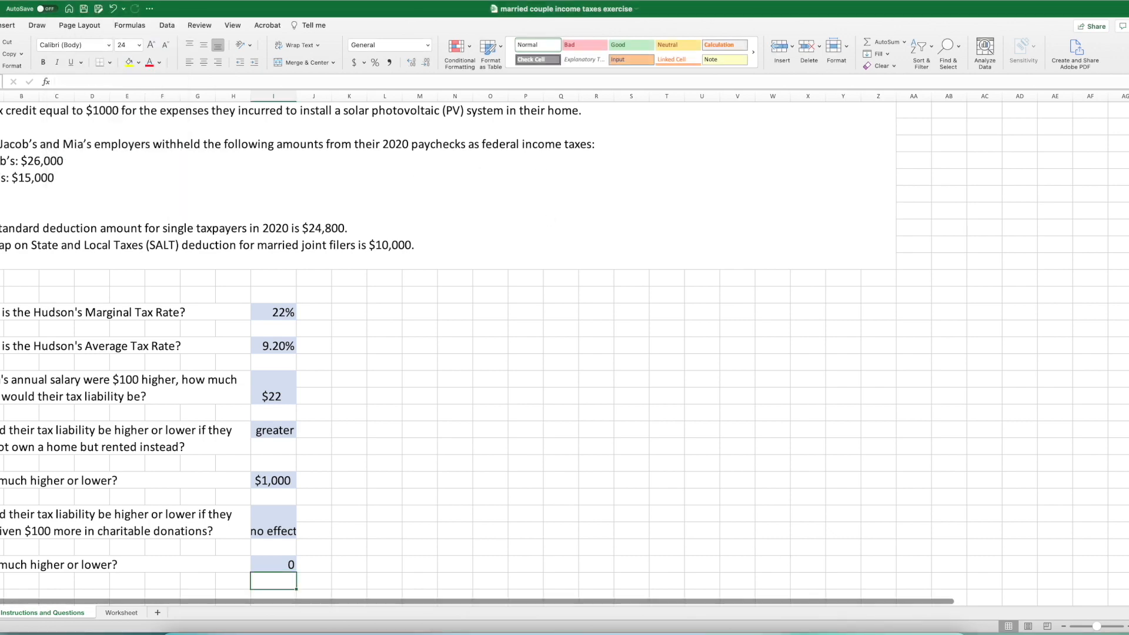
- Take the workbook out of full screen and close the Finder window and the Assignment 4 model response workbook
{"action": "key", "text": "ctrl+super+f"}
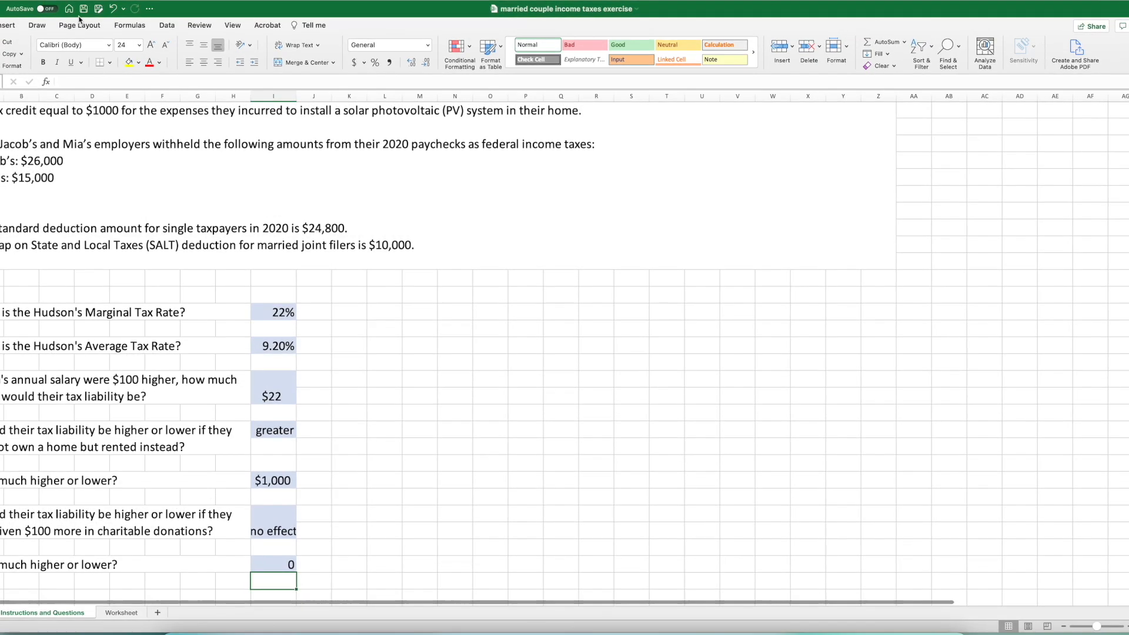
{"action": "key", "text": "ctrl+super+f"}
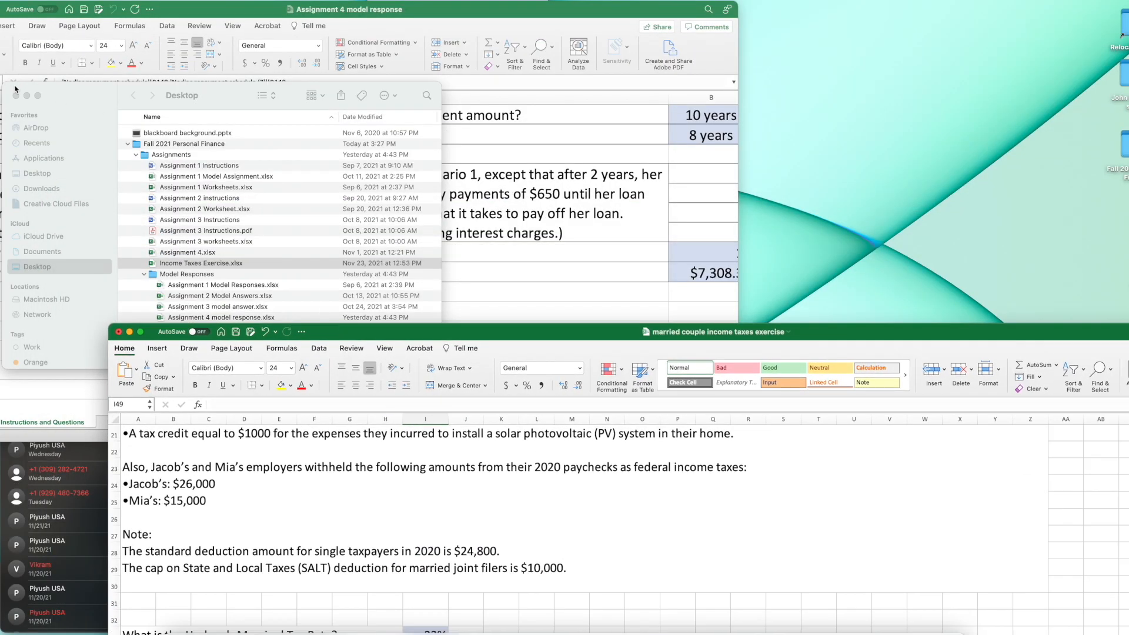
{"action": "left_click", "coordinate": [16, 95]}
{"action": "key", "text": "super+w"}
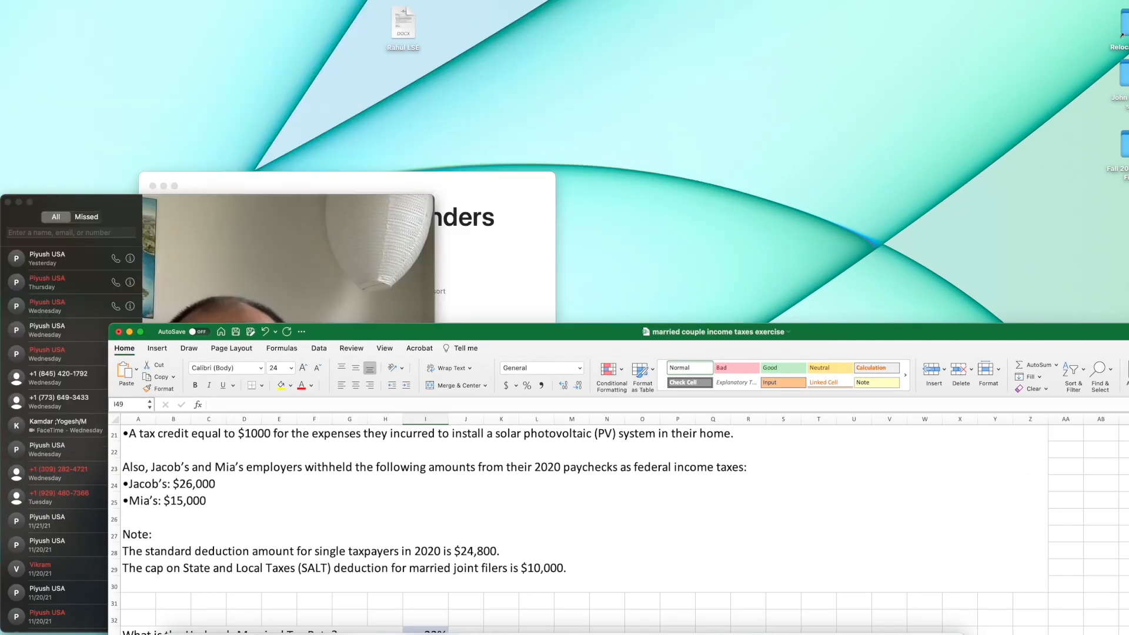
- Close the FaceTime window and the remaining background window, and reposition the married couple income taxes workbook higher on the desktop
{"action": "left_click", "coordinate": [207, 244]}
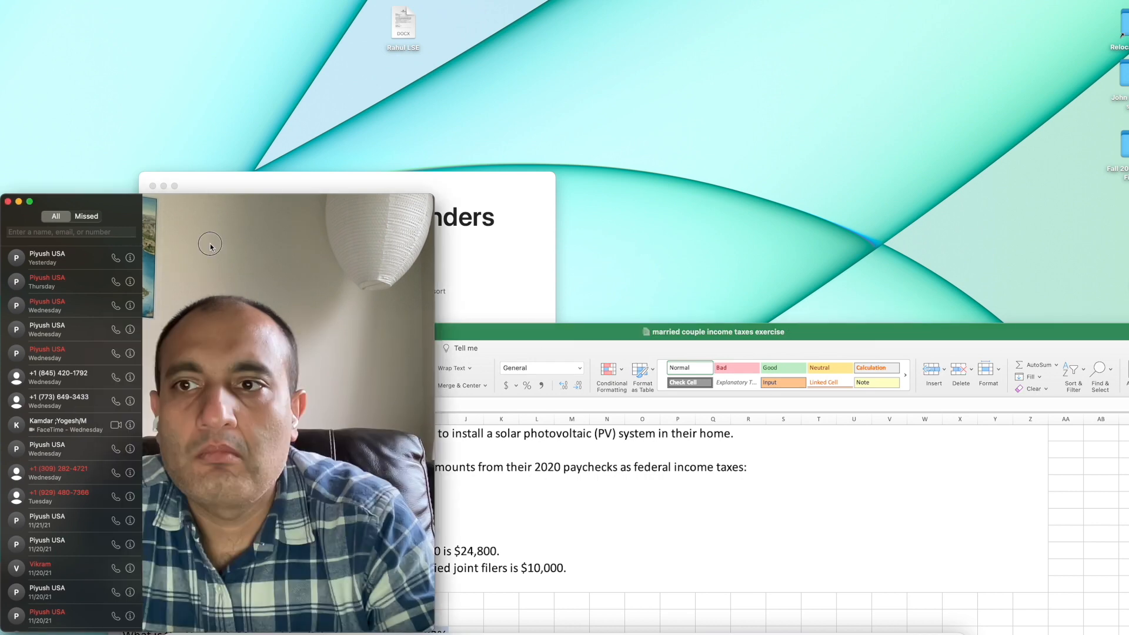
{"action": "left_click", "coordinate": [7, 201]}
{"action": "left_click", "coordinate": [152, 185]}
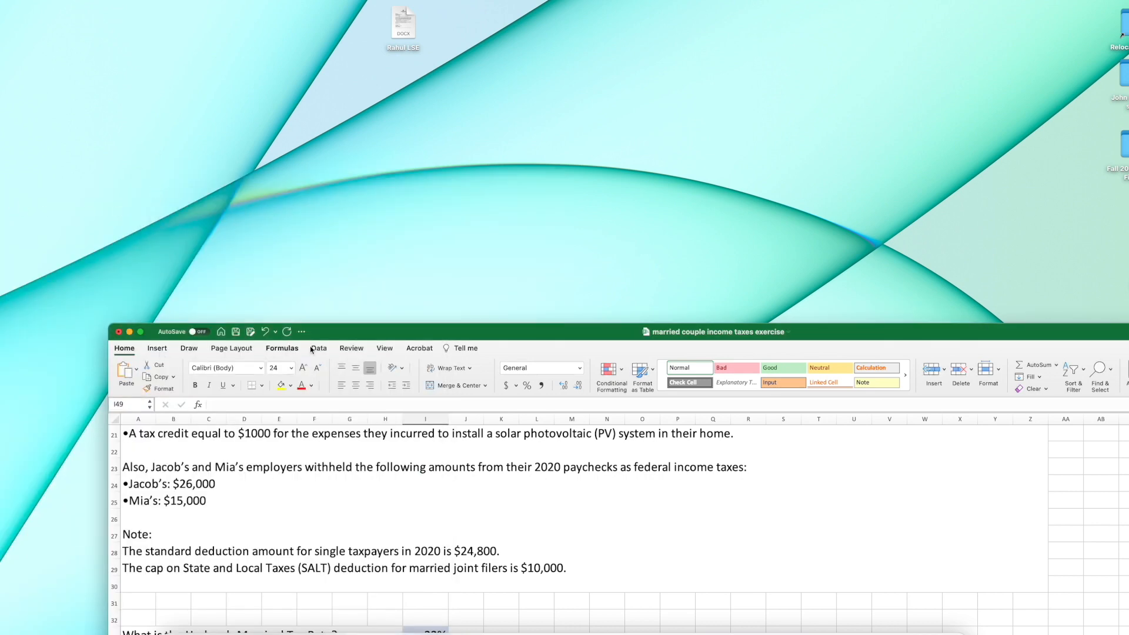
{"action": "left_click_drag", "start_coordinate": [424, 341], "coordinate": [194, 168]}
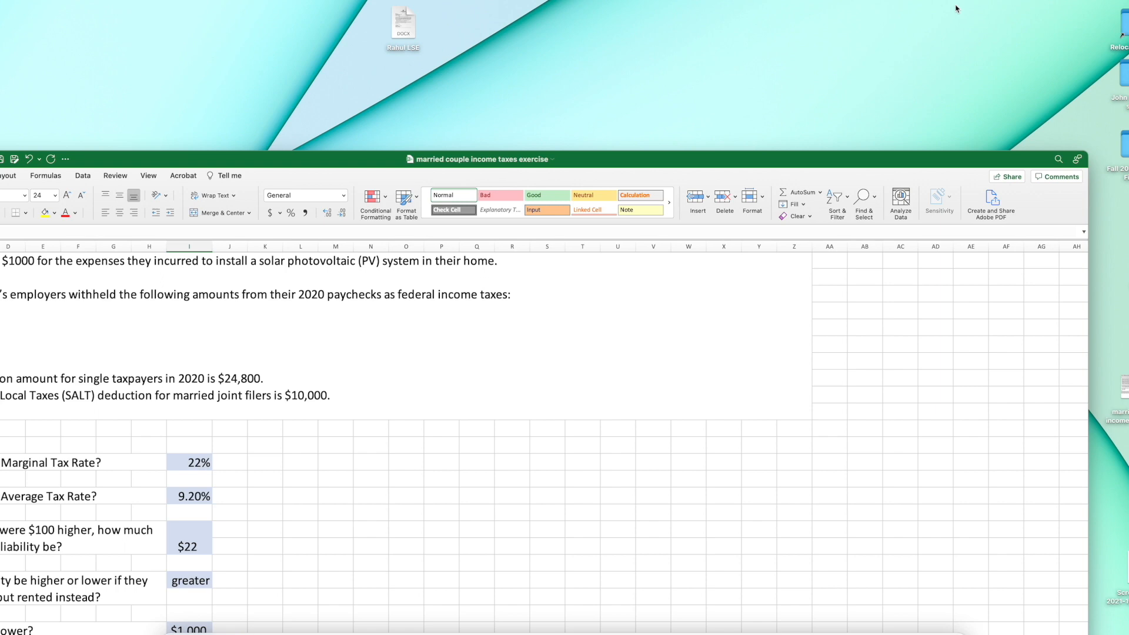
{"action": "left_click", "coordinate": [974, 2]}
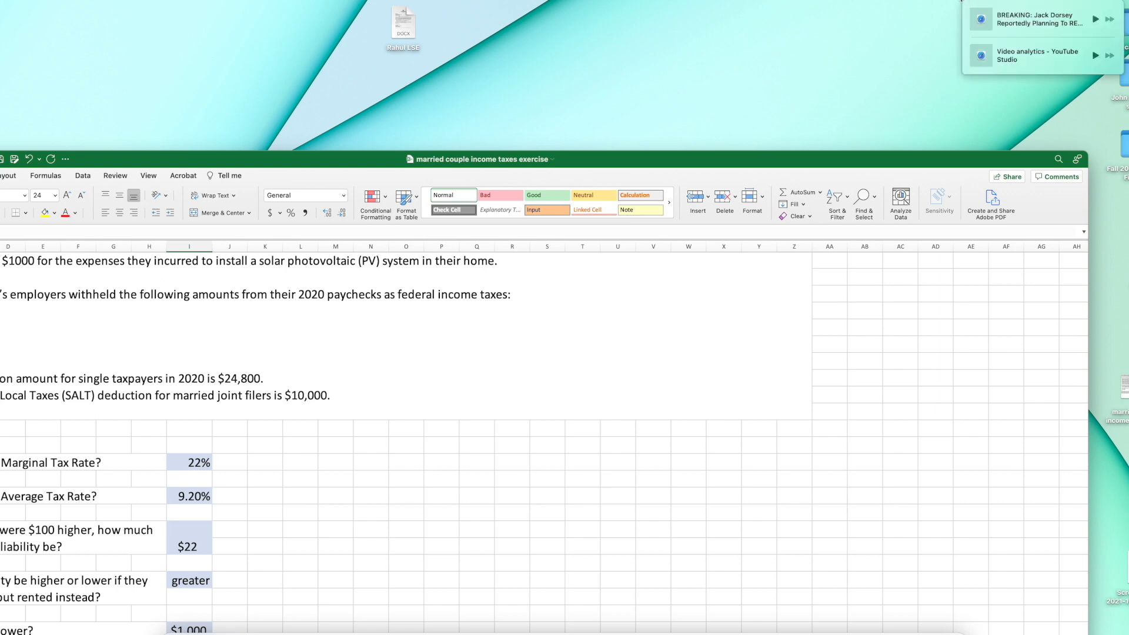